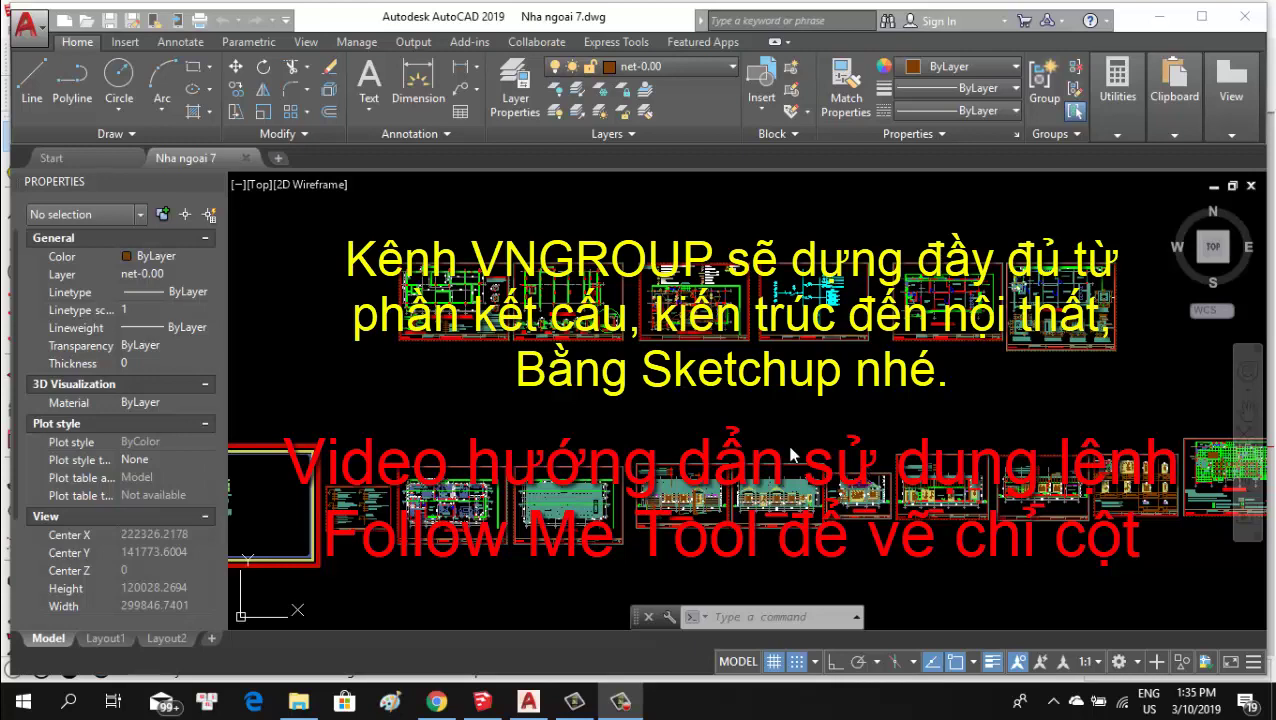
# Focus the AutoCAD house drawing and zoom in on the ground-floor plan's columns.
pyautogui.click(703, 402)
pyautogui.scroll(2, 695, 358)
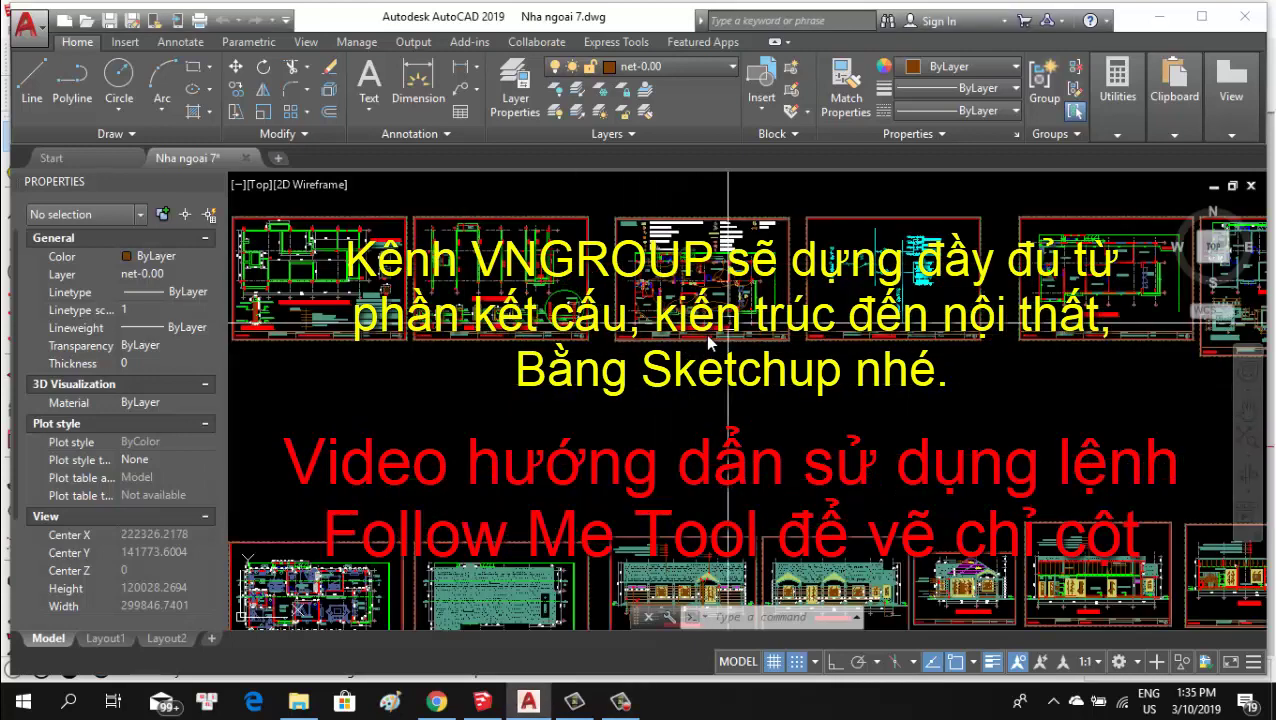
pyautogui.scroll(2, 593, 376)
pyautogui.scroll(7, 593, 376)
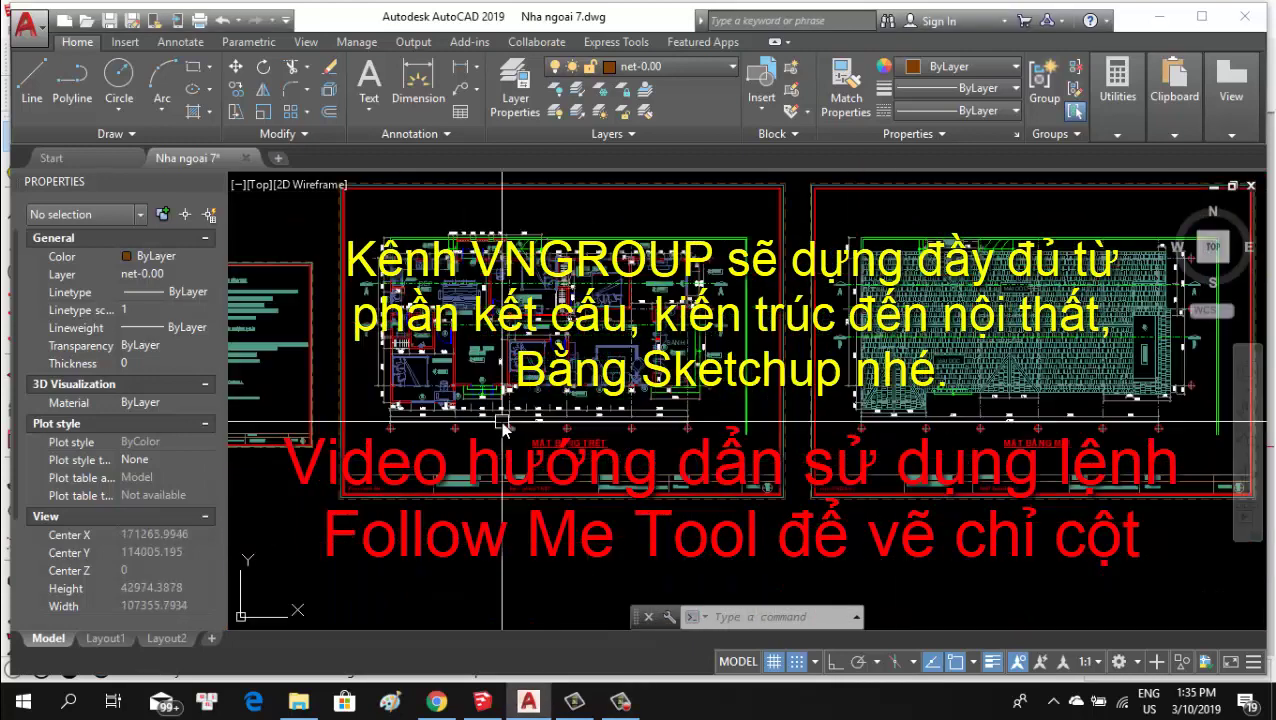
pyautogui.scroll(6, 666, 330)
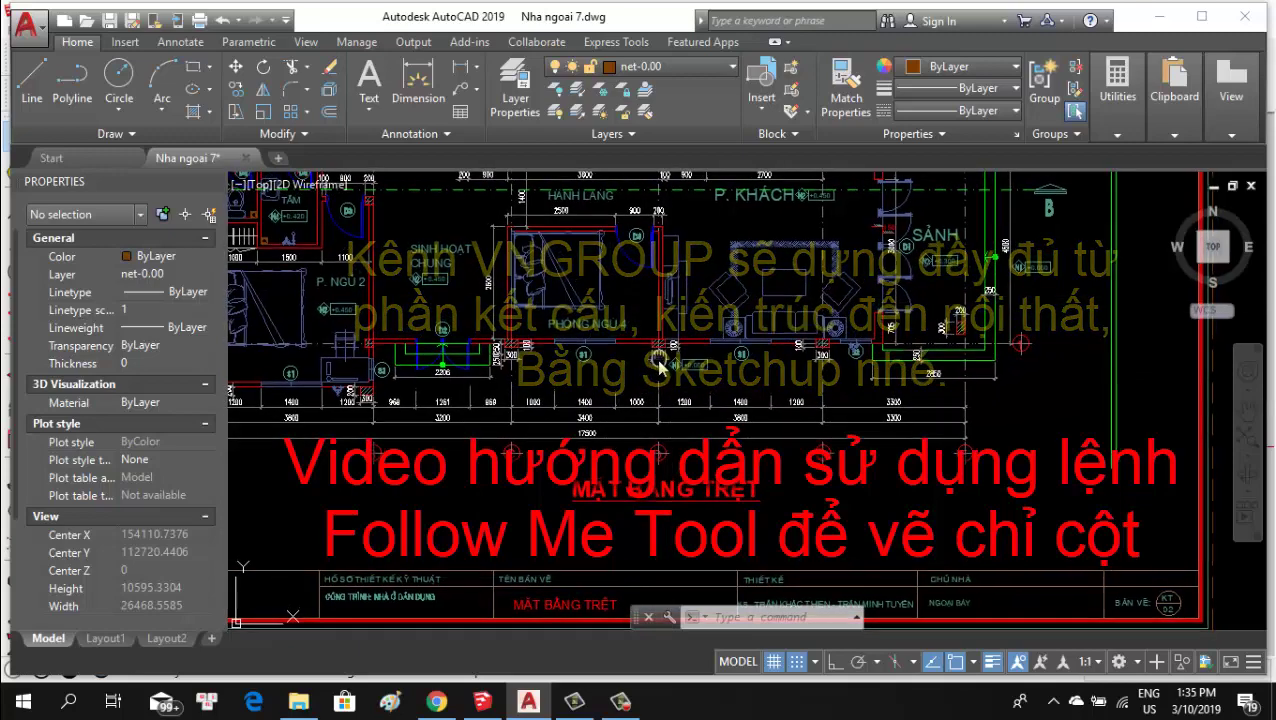
pyautogui.moveTo(666, 330); pyautogui.dragTo(584, 380, button='middle')
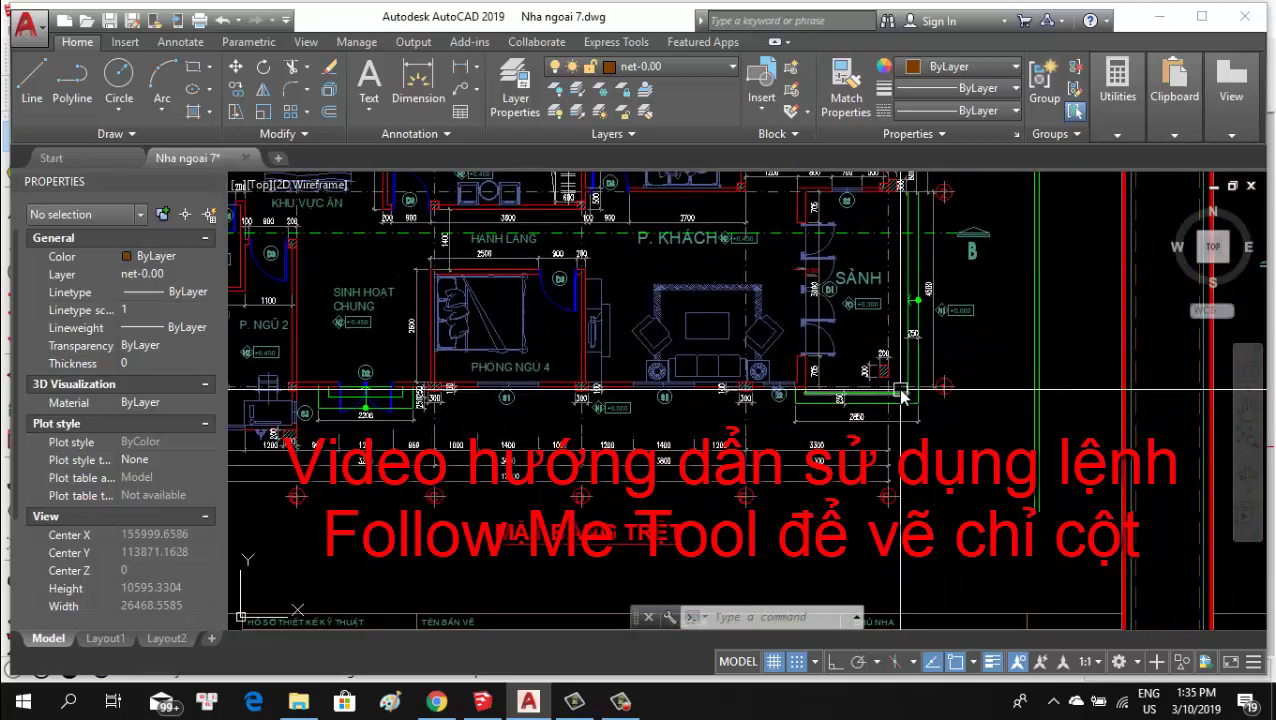
# Centre and zoom on the hatched 200 × 300 column and its dimensions.
pyautogui.scroll(3, 900, 390)
pyautogui.scroll(4, 898, 375)
pyautogui.scroll(3, 898, 360)
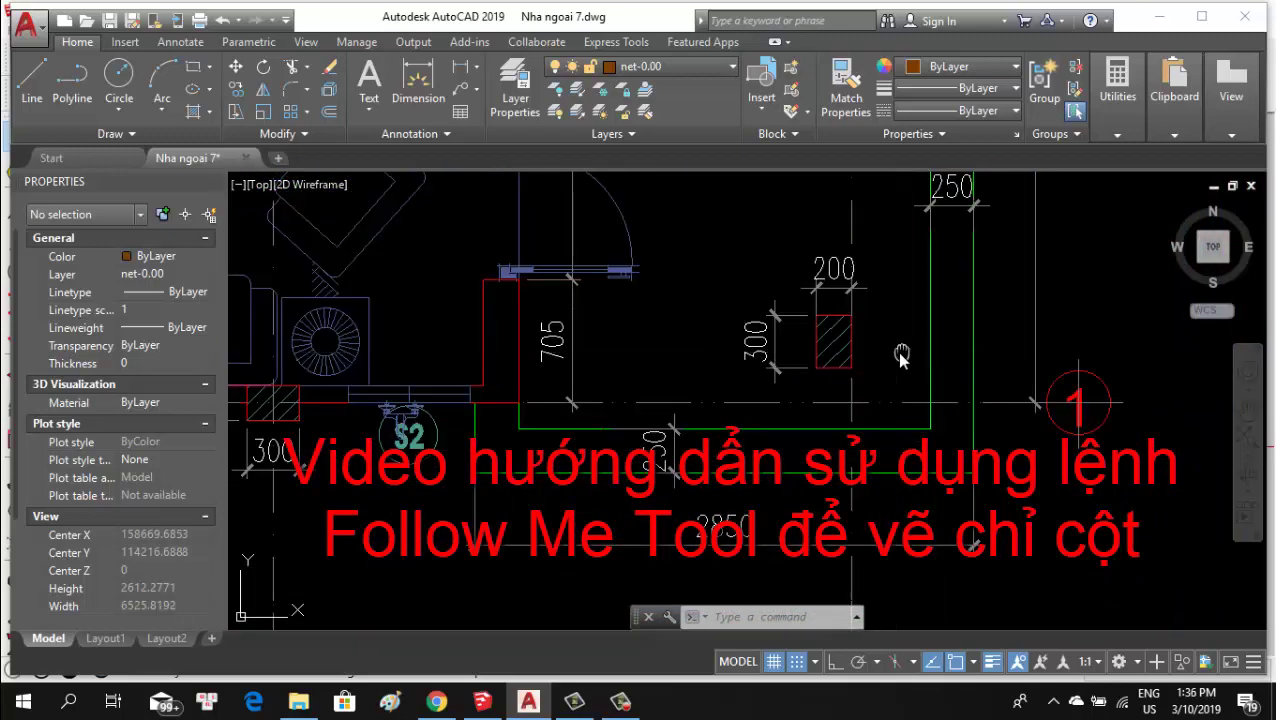
pyautogui.moveTo(901, 356); pyautogui.dragTo(823, 379, button='middle')
pyautogui.scroll(4, 812, 376)
pyautogui.scroll(-2, 808, 375)
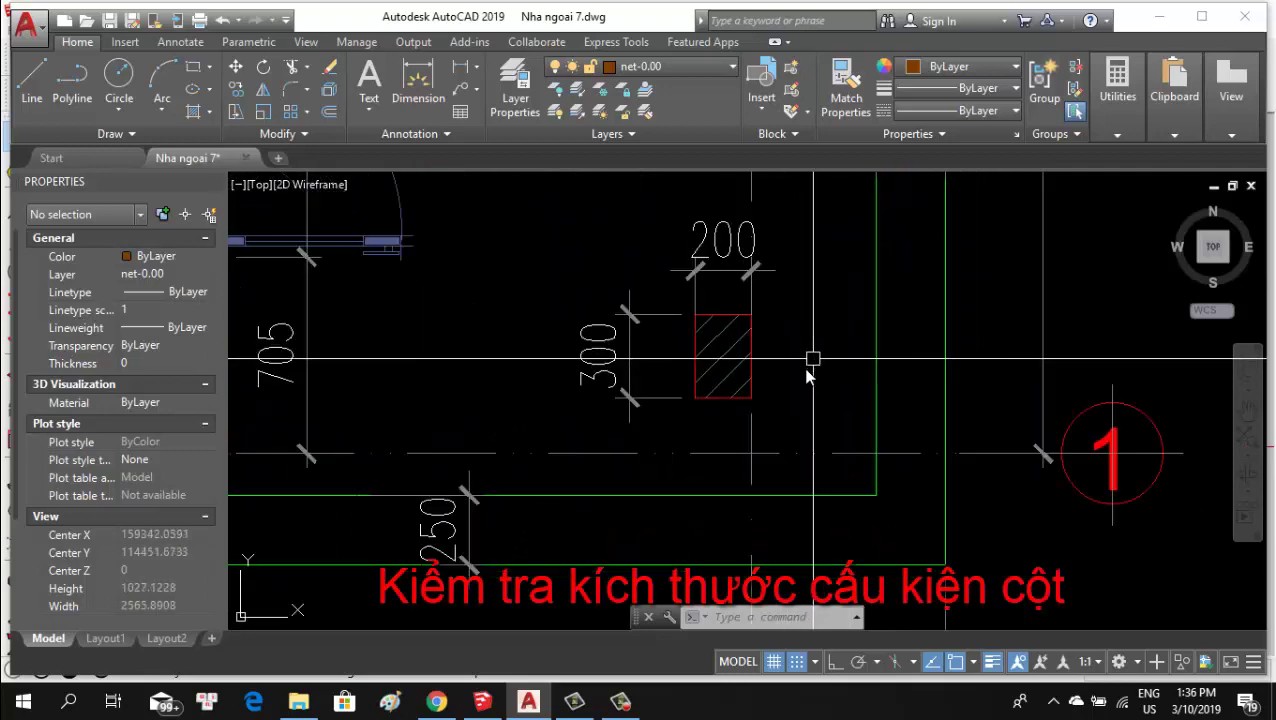
pyautogui.scroll(-2, 810, 375)
pyautogui.scroll(2, 668, 300)
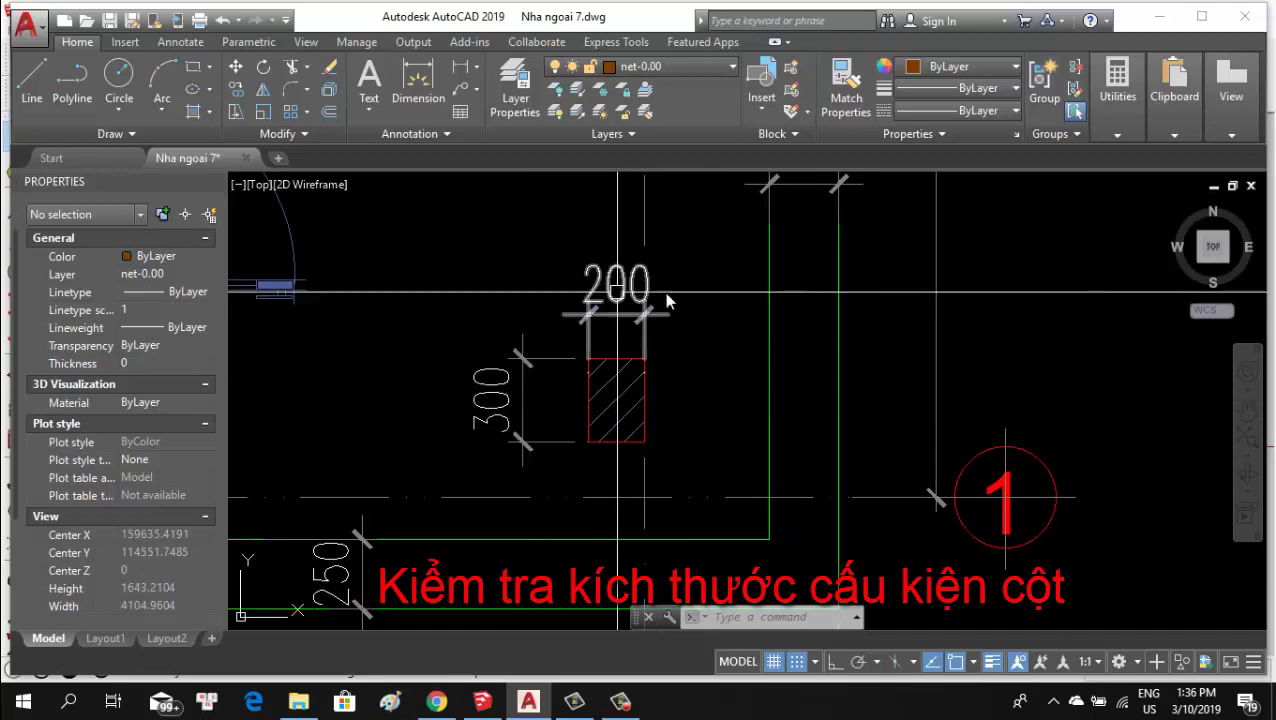
pyautogui.scroll(-8, 985, 280)
pyautogui.scroll(4, 840, 300)
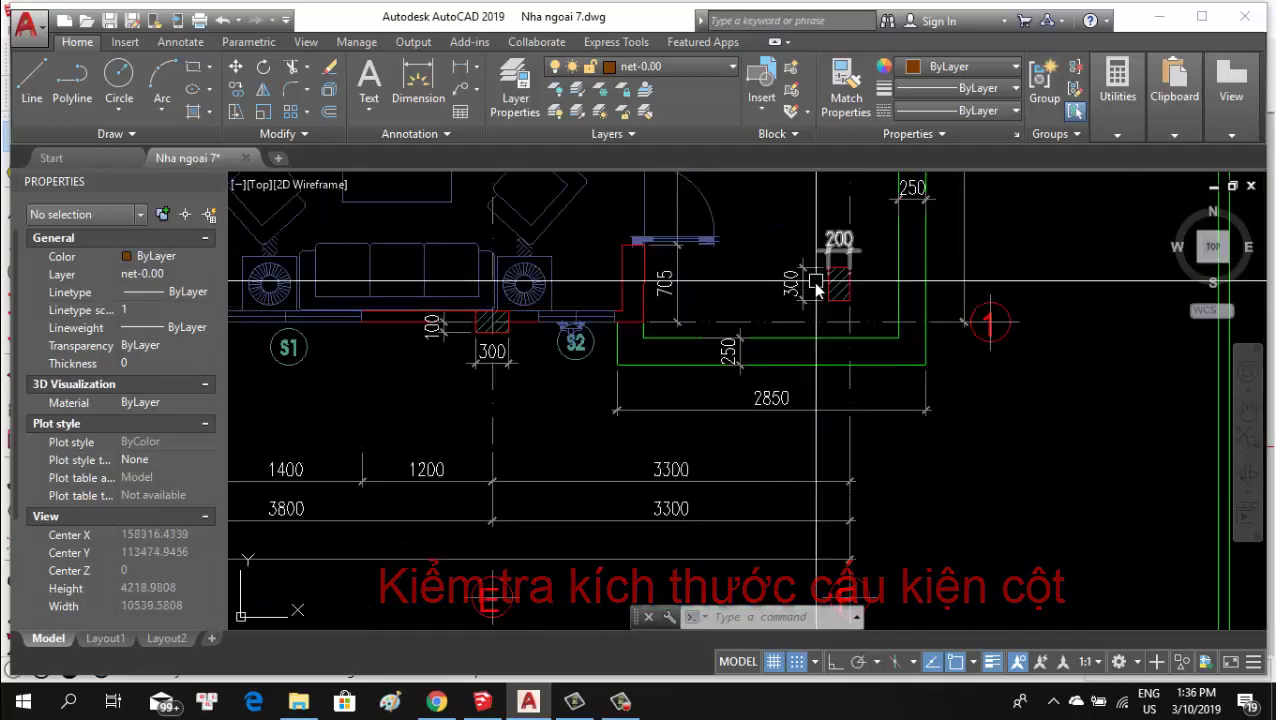
pyautogui.scroll(-4, 815, 285)
pyautogui.scroll(-4, 815, 290)
# Pan across the elevation sheets past the F-A, A-F and 1-3 elevations.
pyautogui.moveTo(824, 324)
pyautogui.mouseDown(button='middle')
pyautogui.moveTo(830, 342)
pyautogui.moveTo(372, 390)
pyautogui.mouseUp(button='middle')
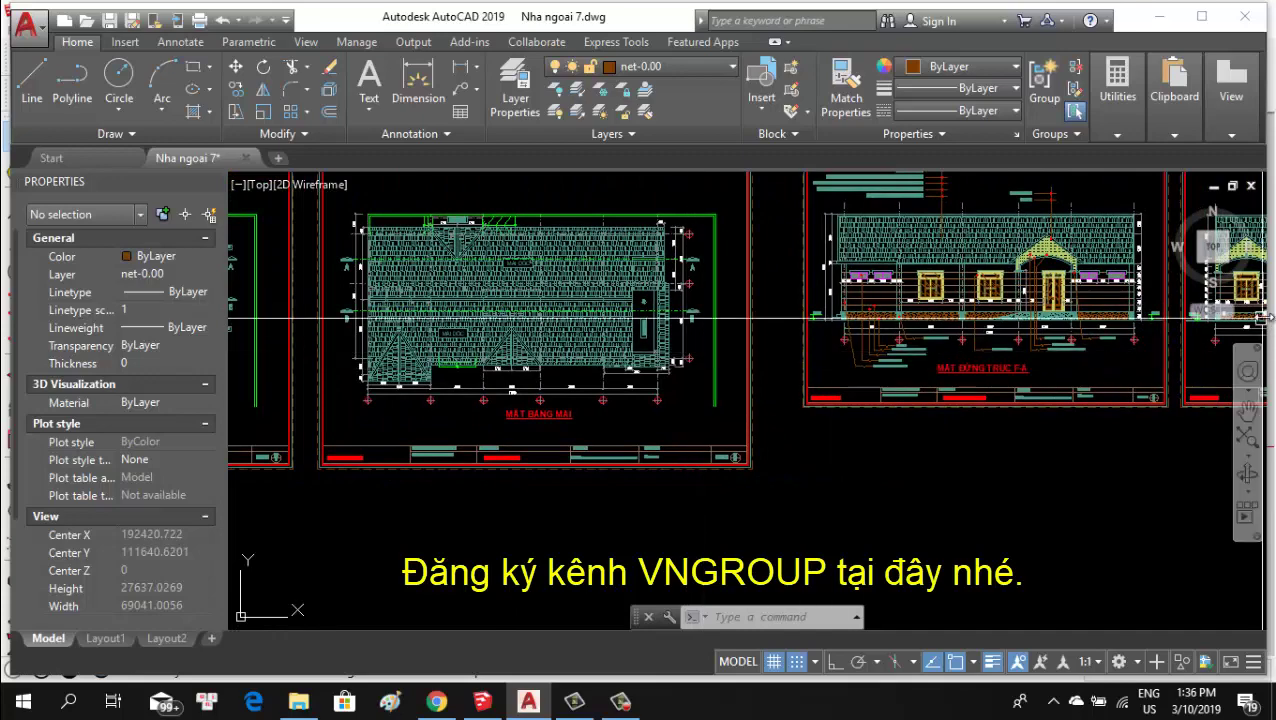
pyautogui.moveTo(766, 276); pyautogui.dragTo(518, 261, button='middle')
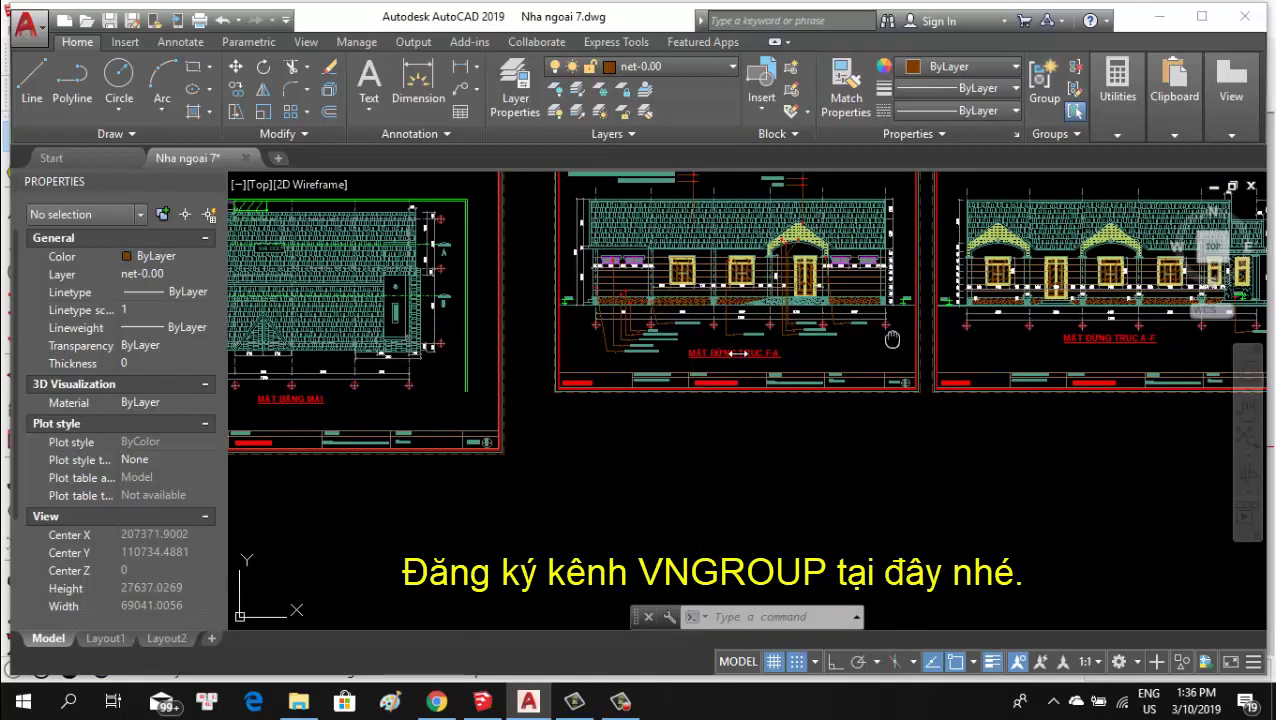
pyautogui.moveTo(1255, 322); pyautogui.dragTo(905, 340, button='middle')
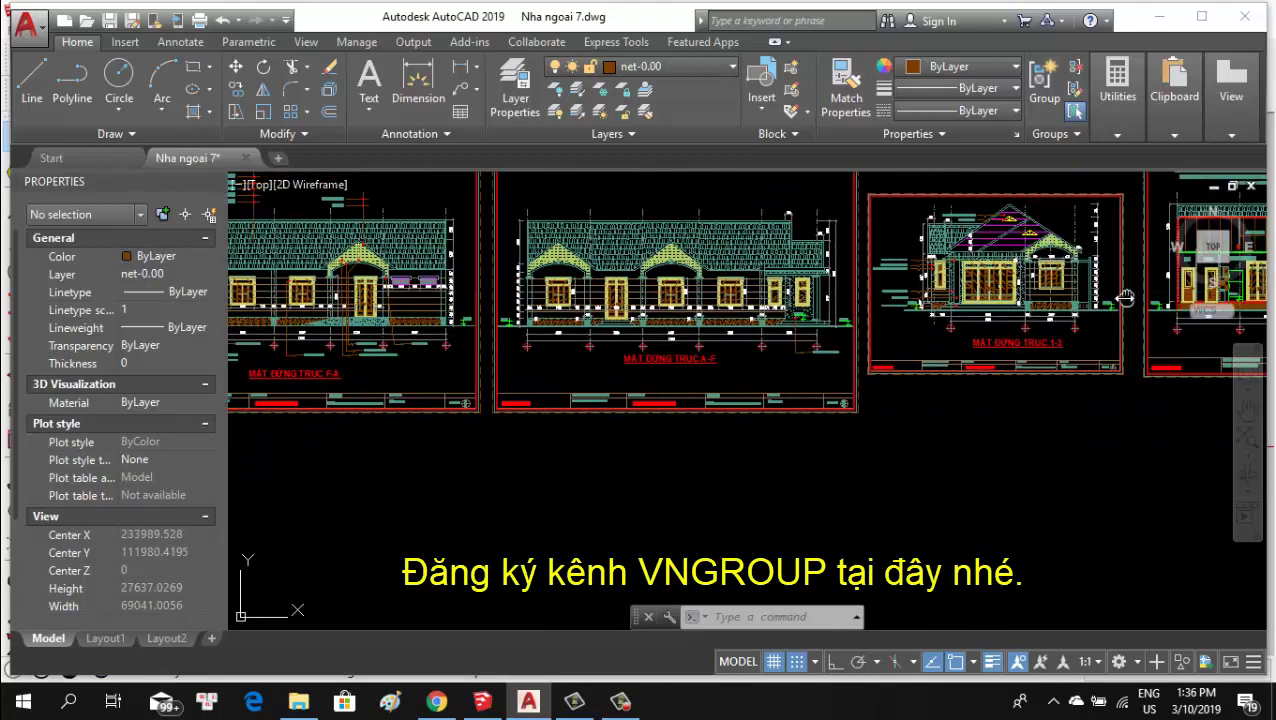
pyautogui.moveTo(1120, 300)
pyautogui.mouseDown(button='middle')
pyautogui.moveTo(768, 300)
pyautogui.moveTo(876, 298)
pyautogui.mouseUp(button='middle')
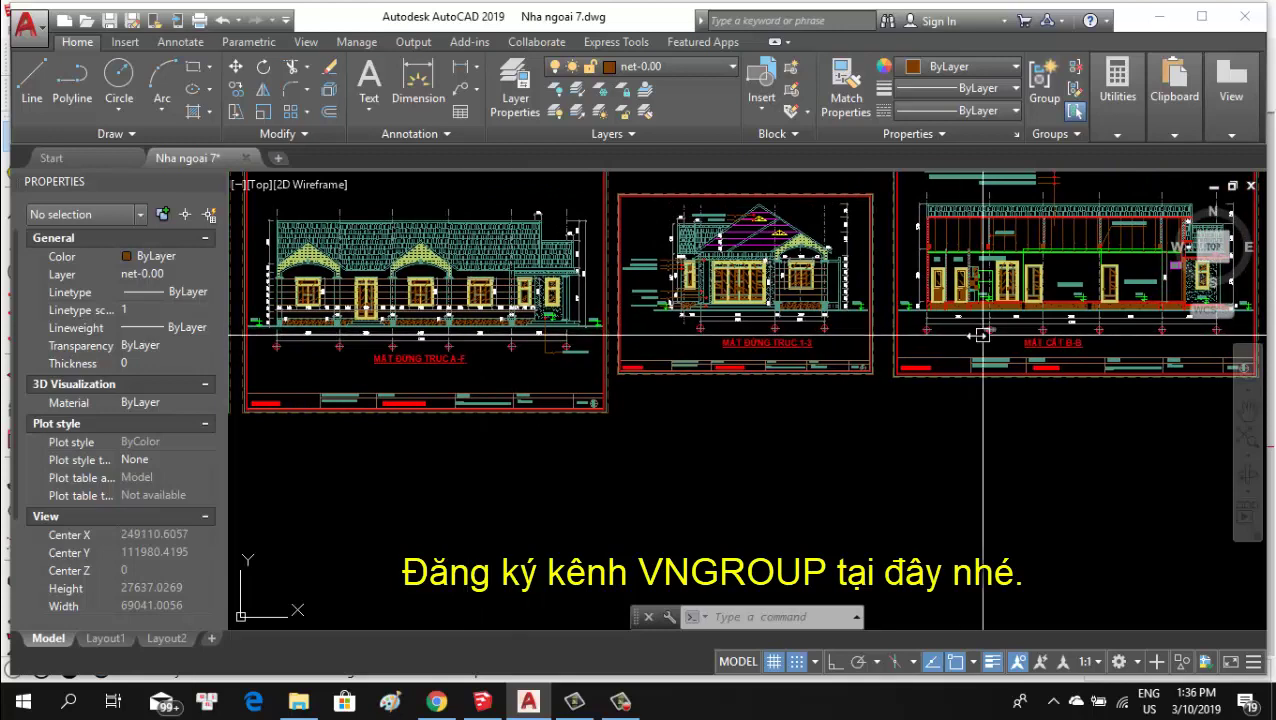
# Zoom in and centre on the stepped column-base molding profile.
pyautogui.scroll(5, 661, 327)
pyautogui.scroll(5, 509, 321)
pyautogui.scroll(2, 509, 321)
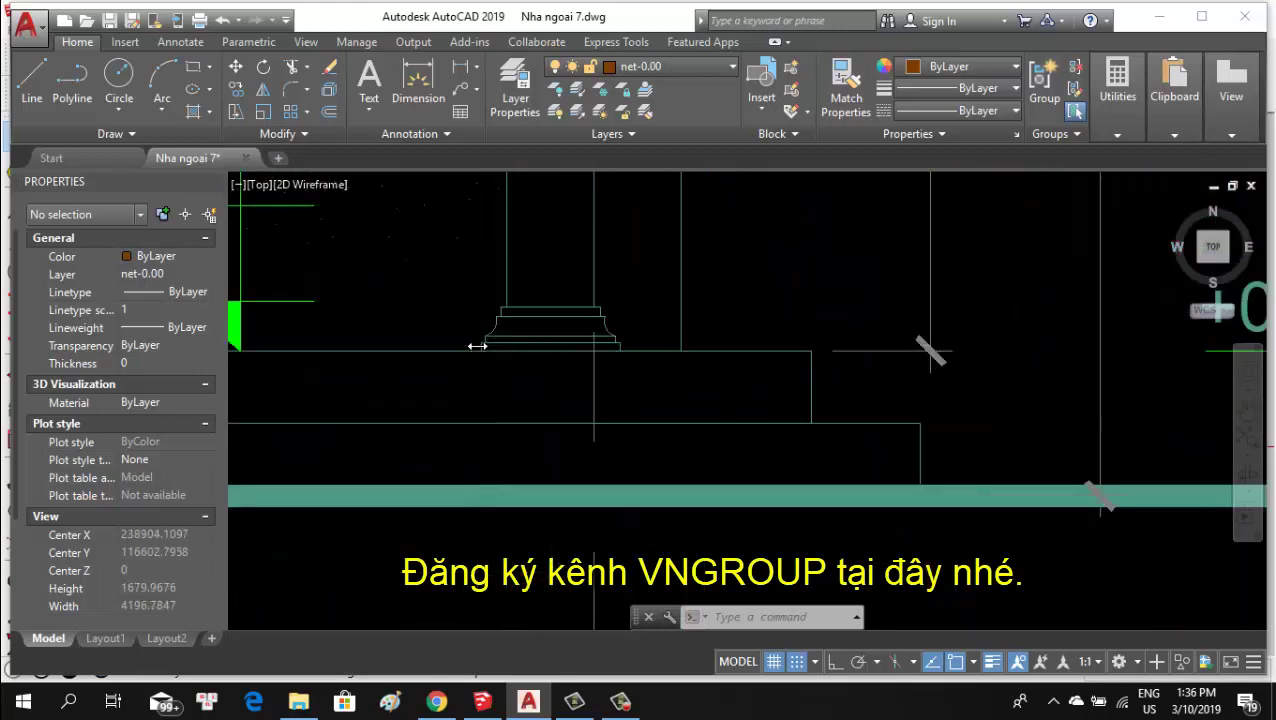
pyautogui.scroll(2, 484, 345)
pyautogui.scroll(2, 484, 336)
pyautogui.scroll(2, 484, 336)
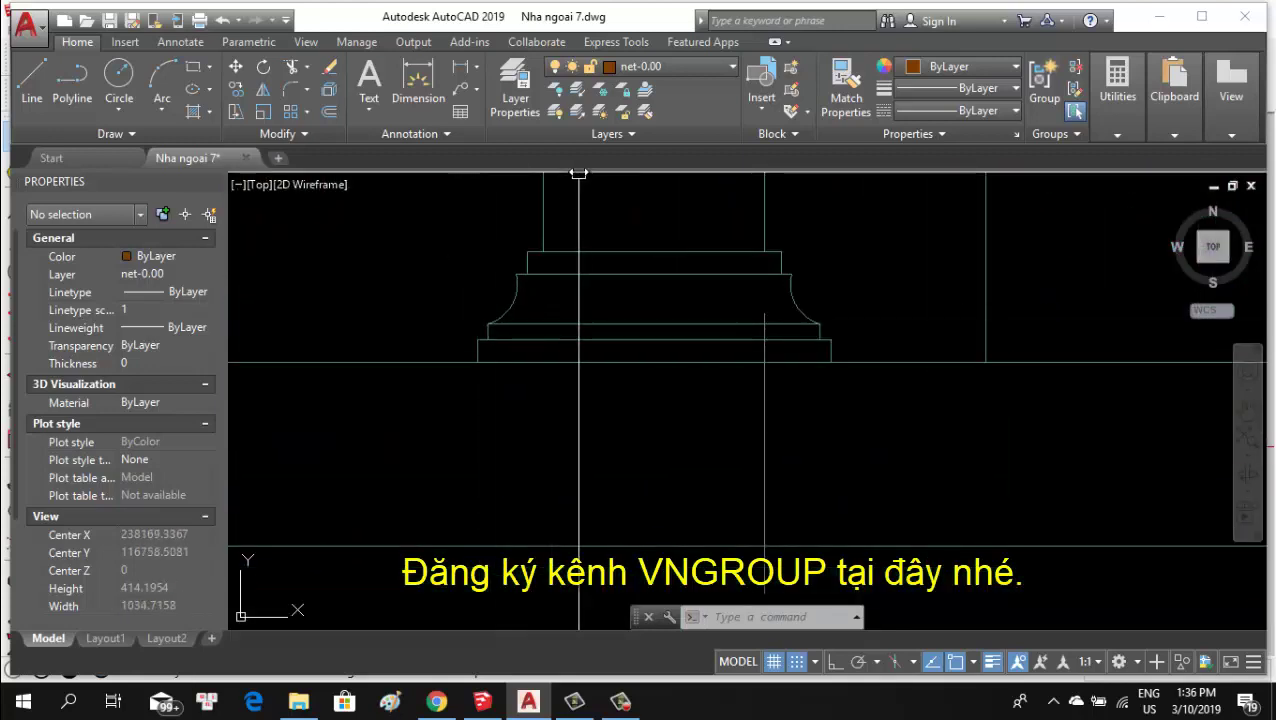
pyautogui.scroll(-4, 627, 327)
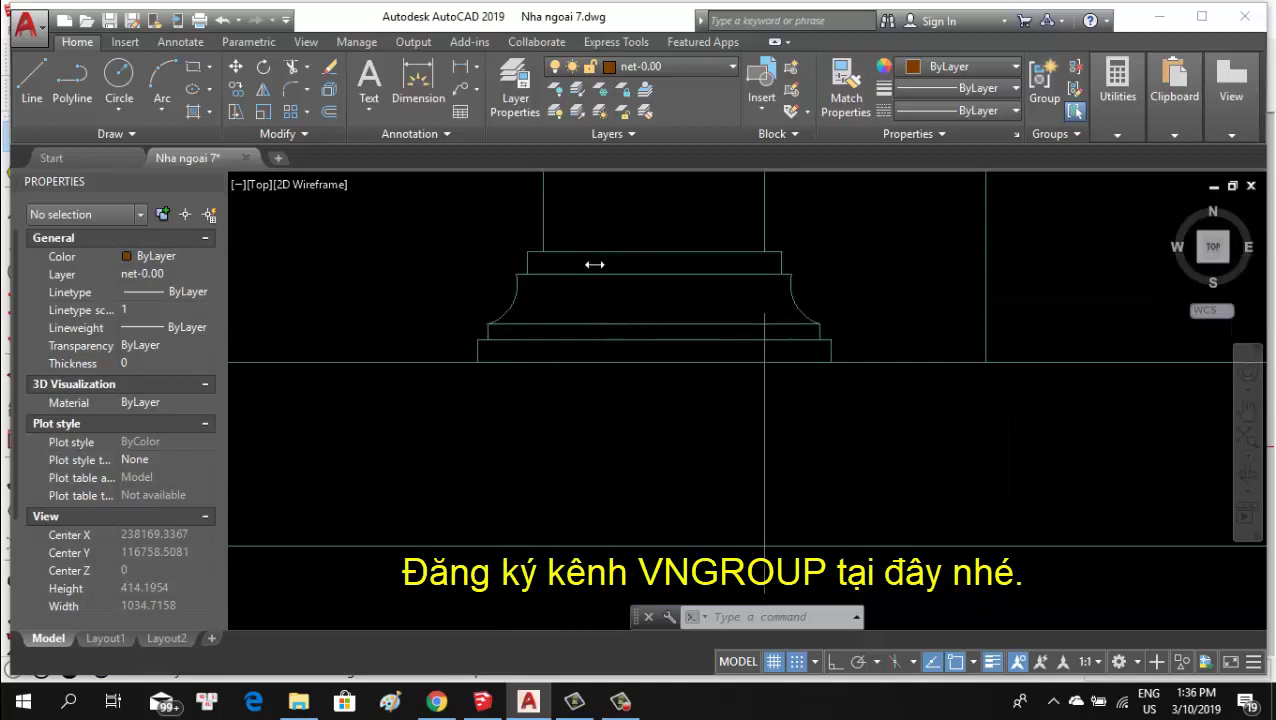
pyautogui.moveTo(584, 265)
pyautogui.mouseDown(button='middle')
pyautogui.moveTo(693, 306)
pyautogui.moveTo(688, 354)
pyautogui.mouseUp(button='middle')
pyautogui.scroll(2, 660, 312)
# Window-select the column-base profile lines, then cancel the first copy and line attempts.
pyautogui.click(421, 239)
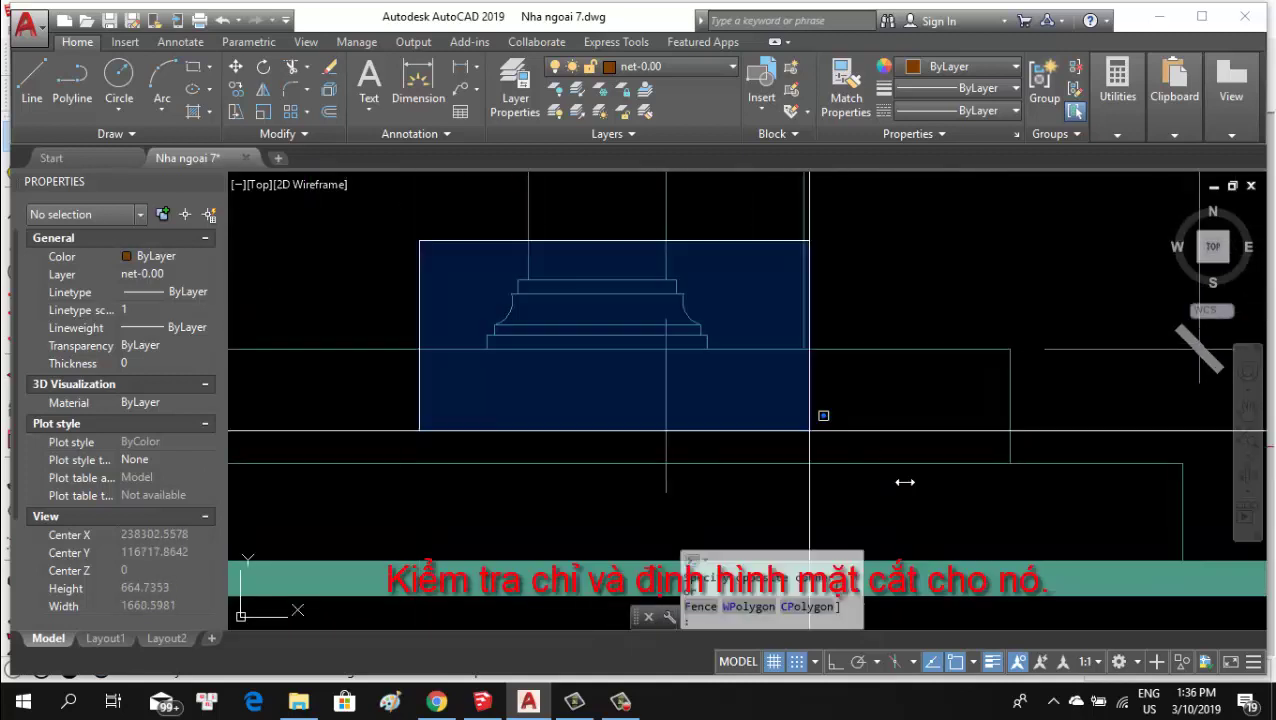
pyautogui.click(815, 424)
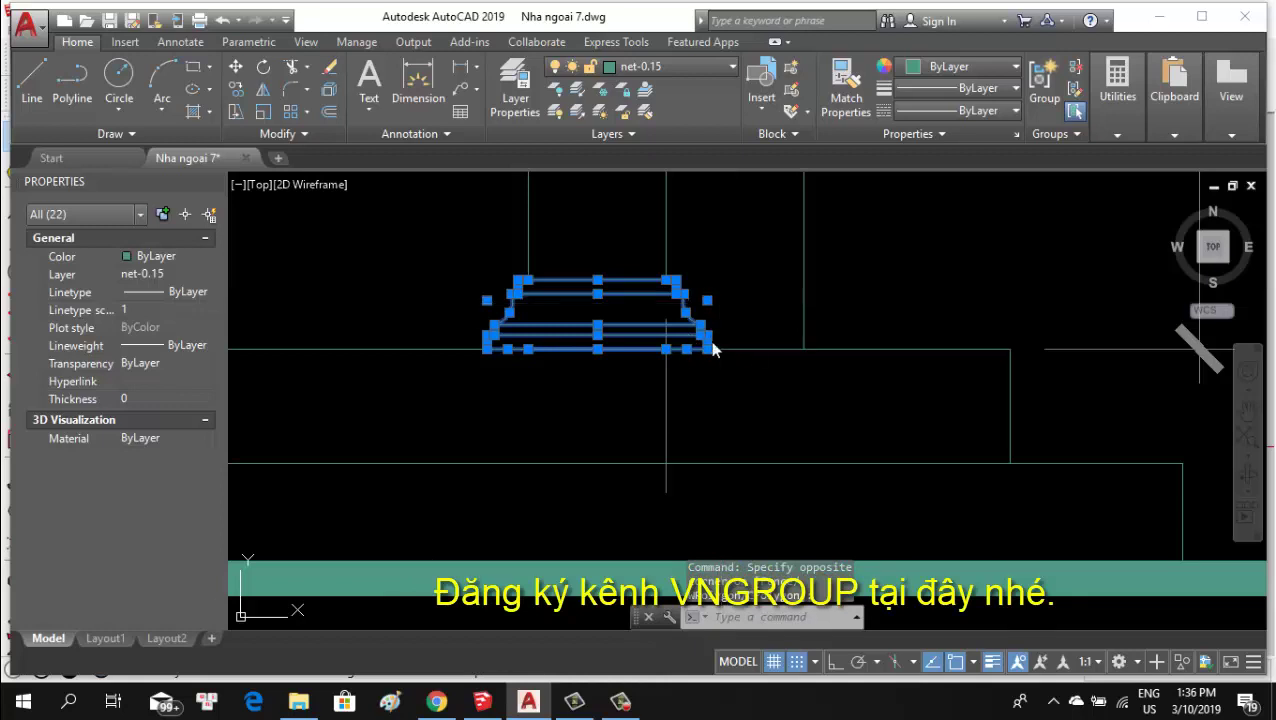
pyautogui.write('co')
pyautogui.press('Return')
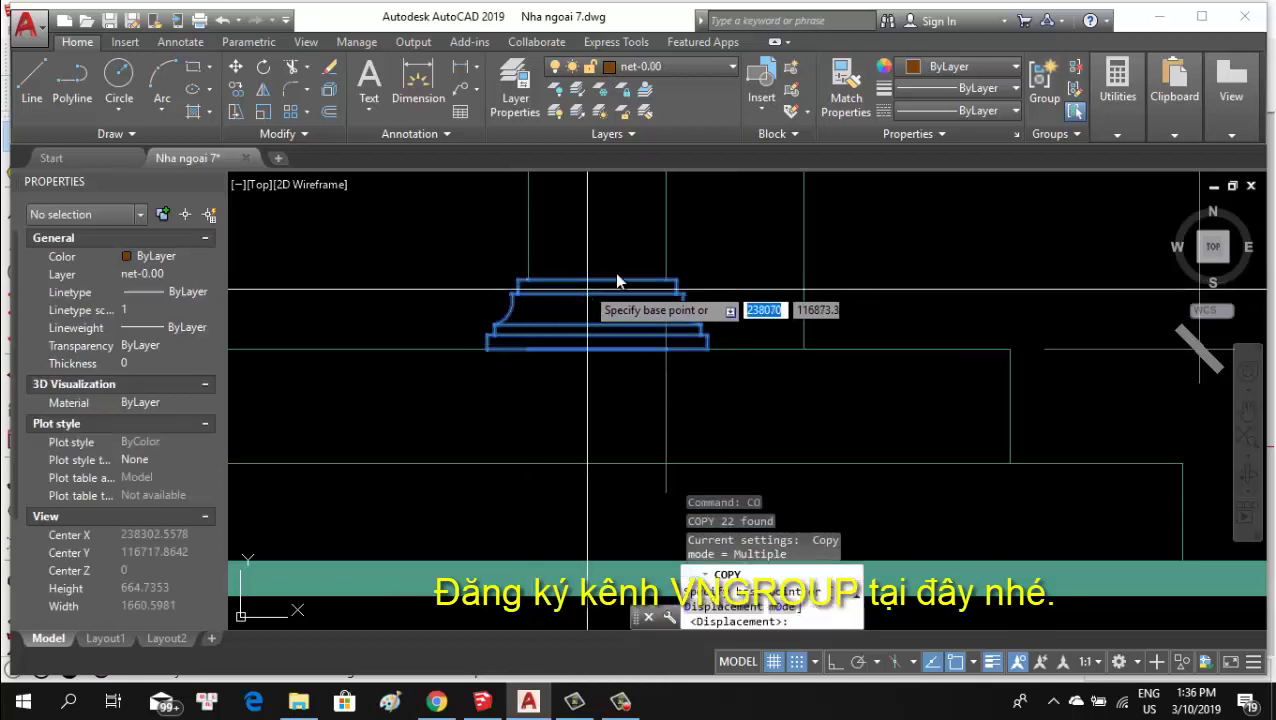
pyautogui.press('Escape')
pyautogui.scroll(1, 584, 350)
pyautogui.scroll(2, 612, 364)
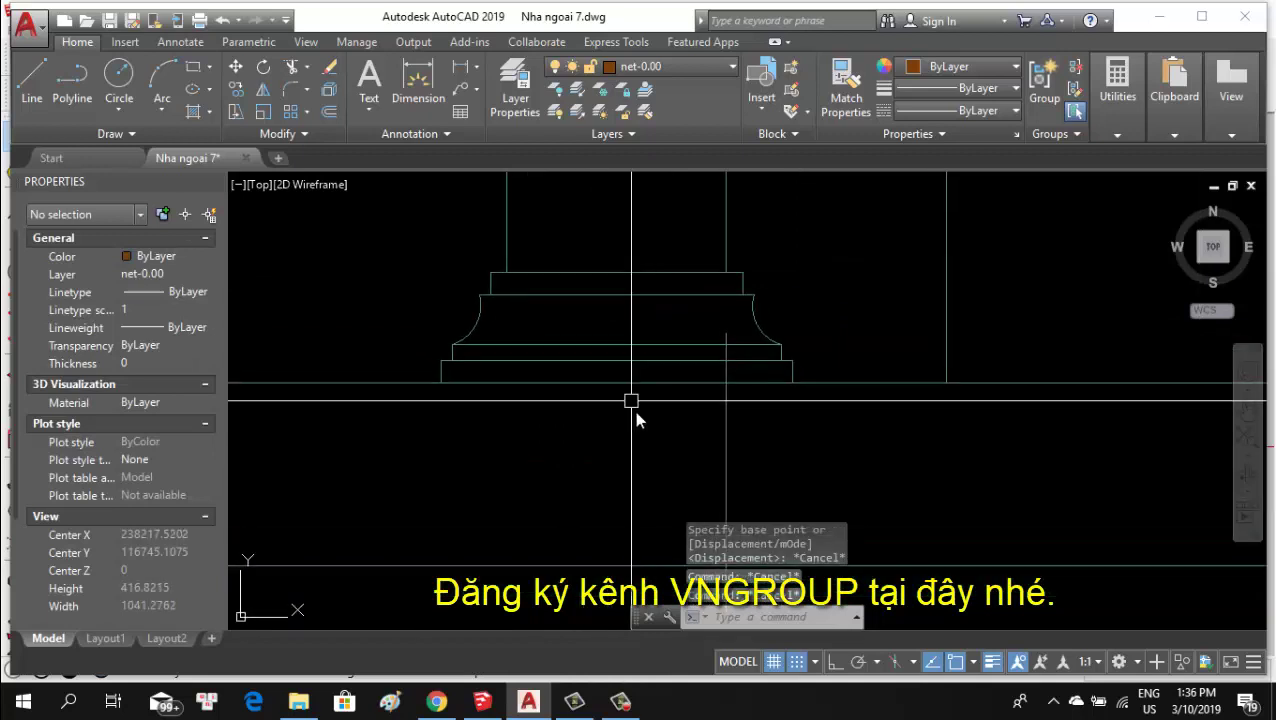
pyautogui.write('l')
pyautogui.press('Return')
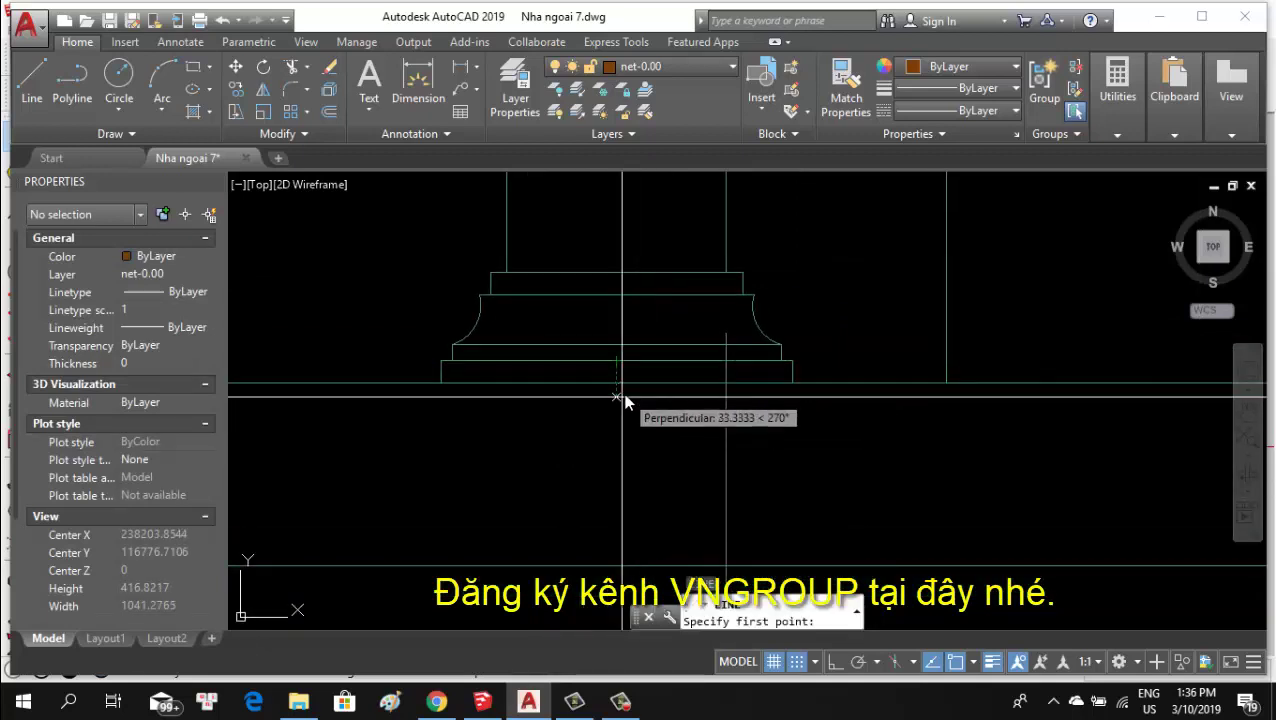
pyautogui.scroll(-2, 581, 304)
pyautogui.press('Escape')
# Reselect the 22 profile lines and copy them from the top centre into empty space.
pyautogui.click(441, 276)
pyautogui.scroll(-1, 770, 420)
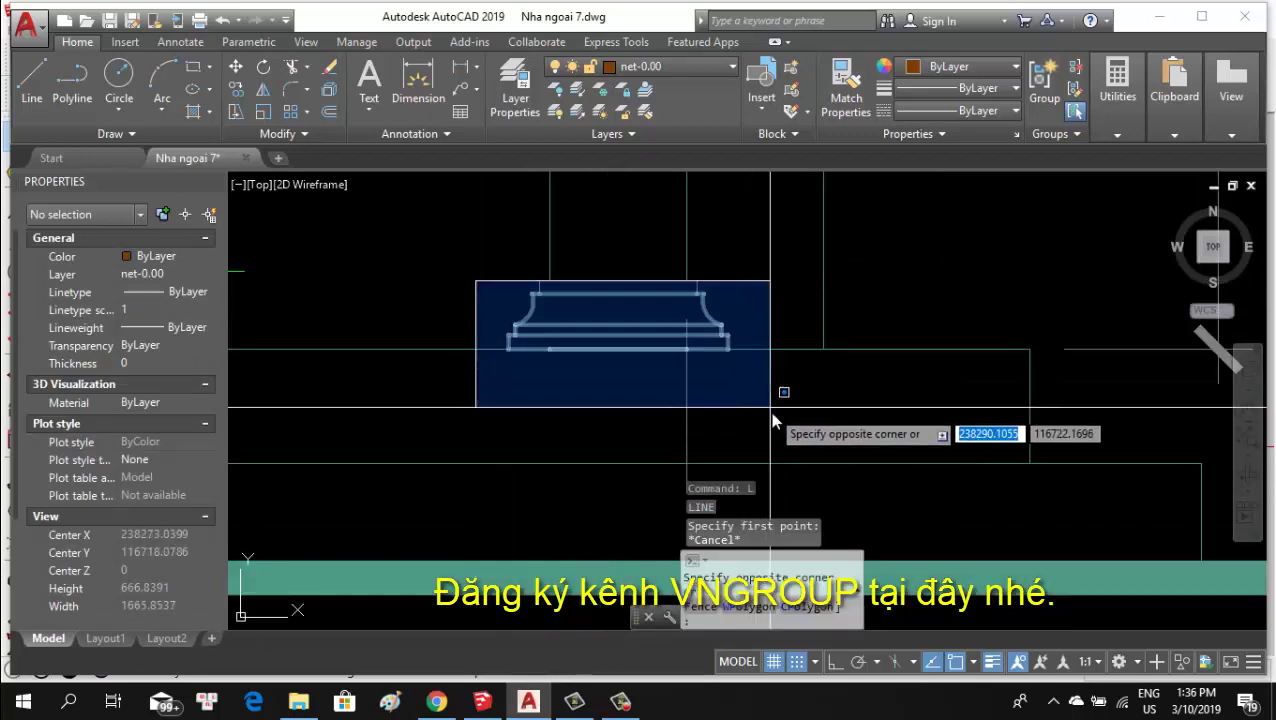
pyautogui.press('Escape')
pyautogui.click(490, 256)
pyautogui.click(762, 398)
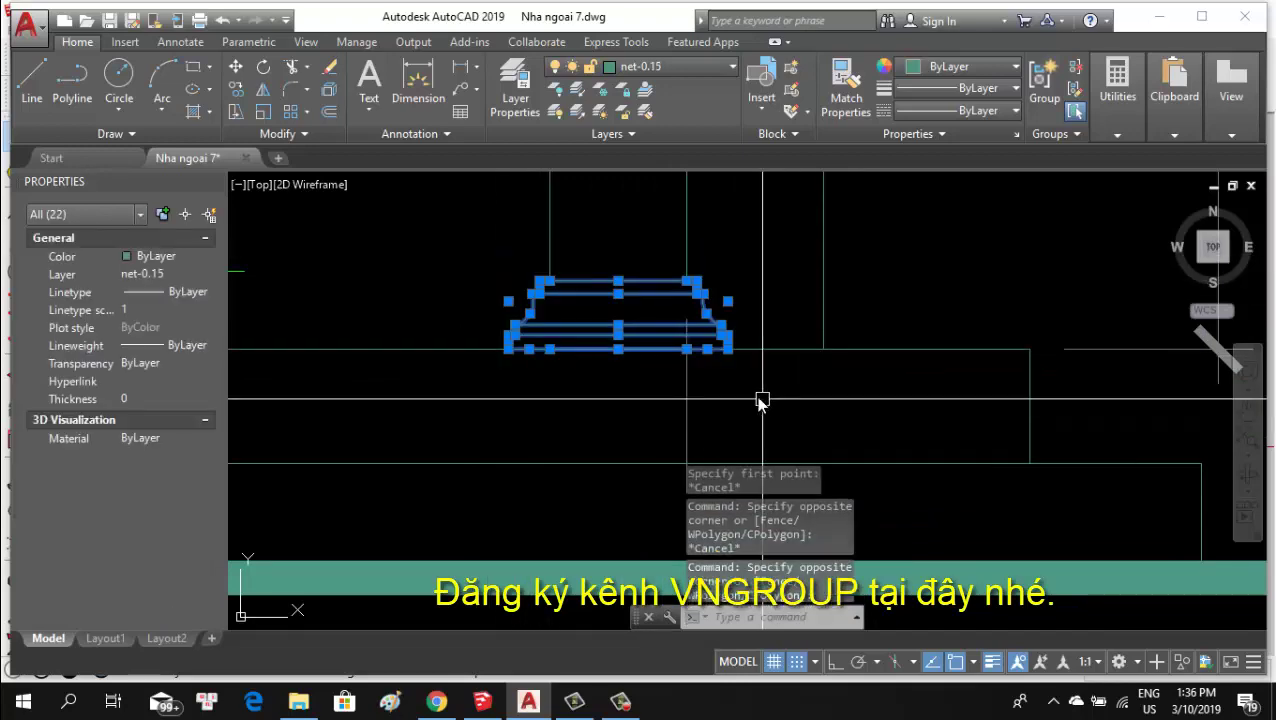
pyautogui.write('co')
pyautogui.press('Return')
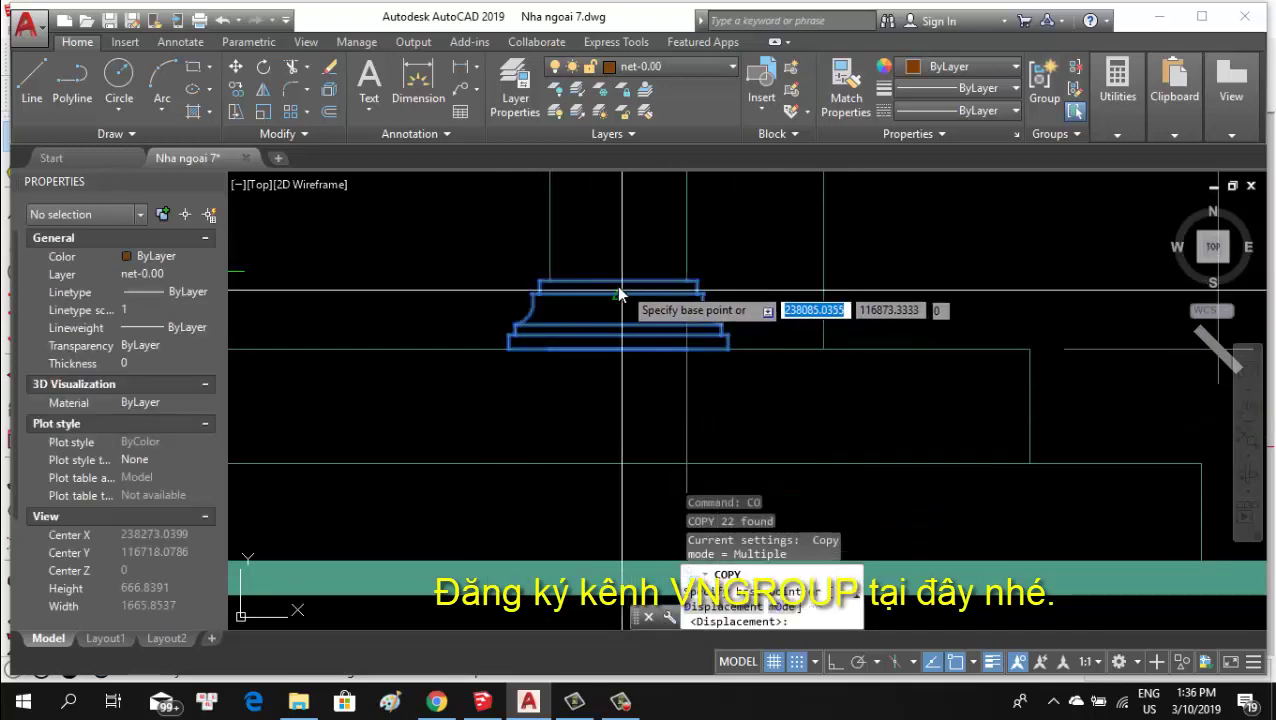
pyautogui.click(624, 273)
pyautogui.scroll(-3, 624, 273)
pyautogui.scroll(-2, 903, 318)
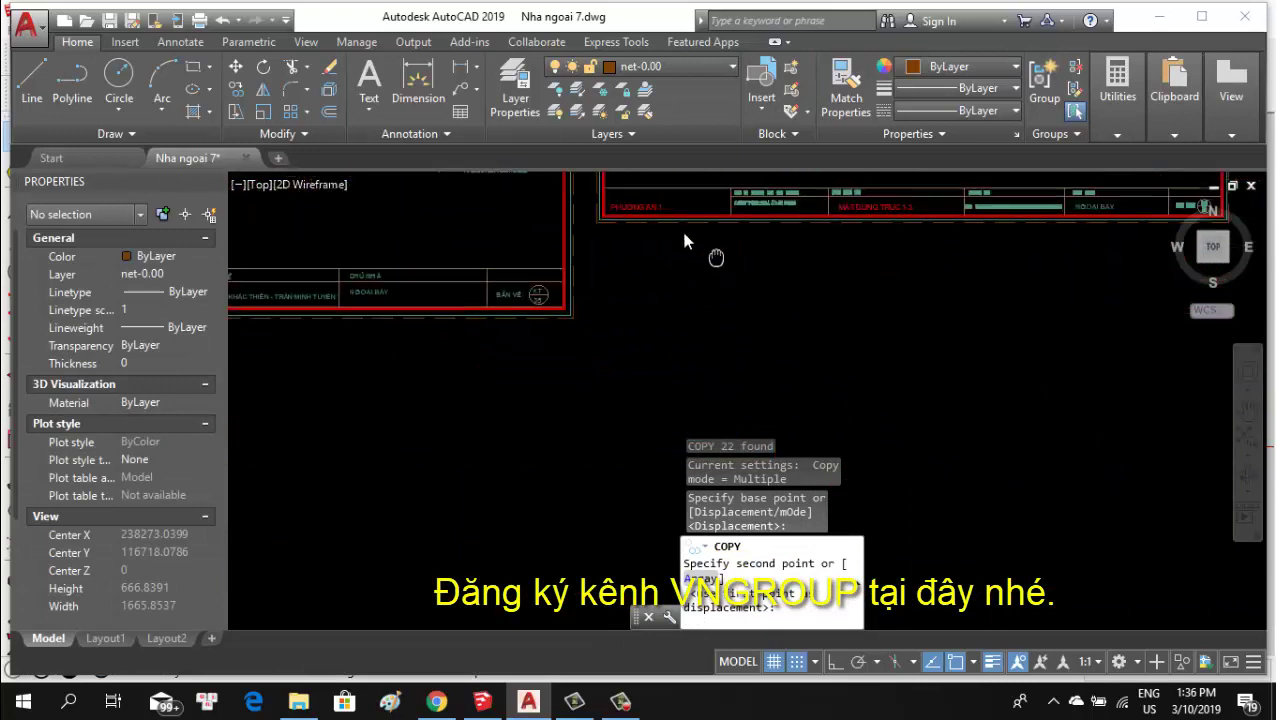
pyautogui.scroll(2, 716, 276)
pyautogui.scroll(2, 718, 279)
pyautogui.scroll(2, 740, 295)
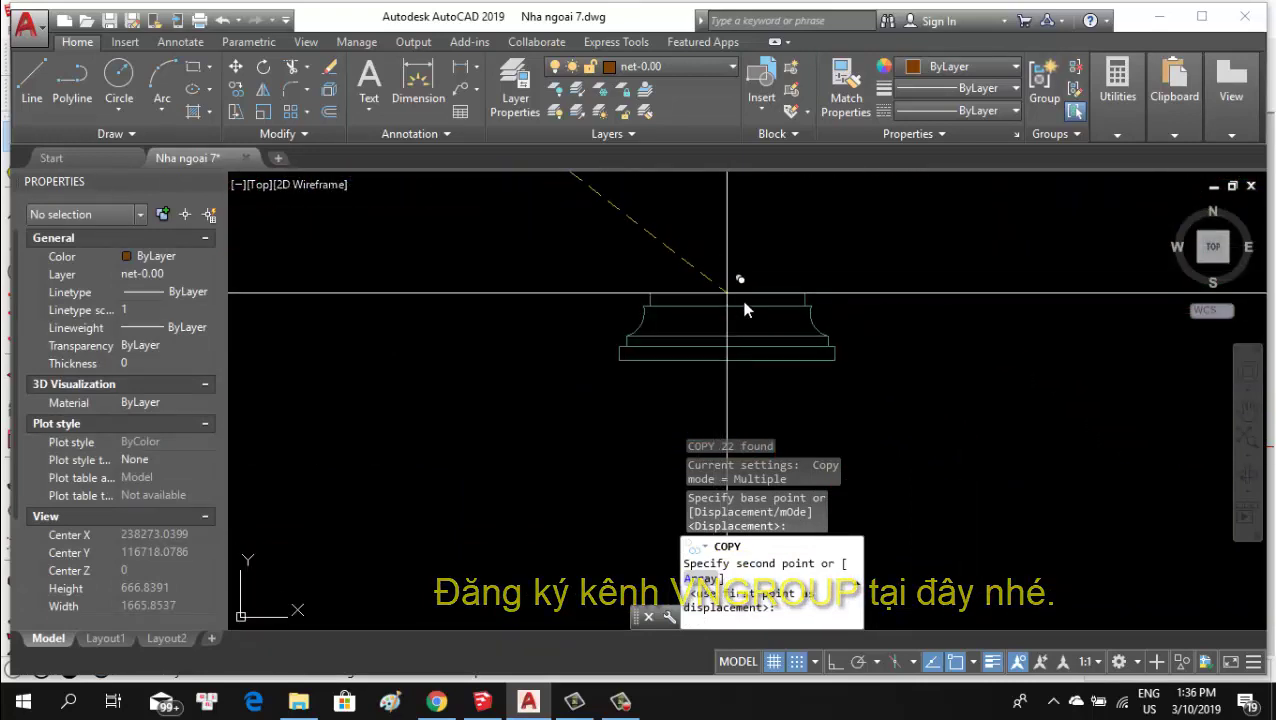
pyautogui.scroll(2, 745, 364)
pyautogui.scroll(-2, 760, 375)
pyautogui.press('Escape')
# Begin a centre line on the copied profile, then cancel it.
pyautogui.write('l')
pyautogui.press('space')
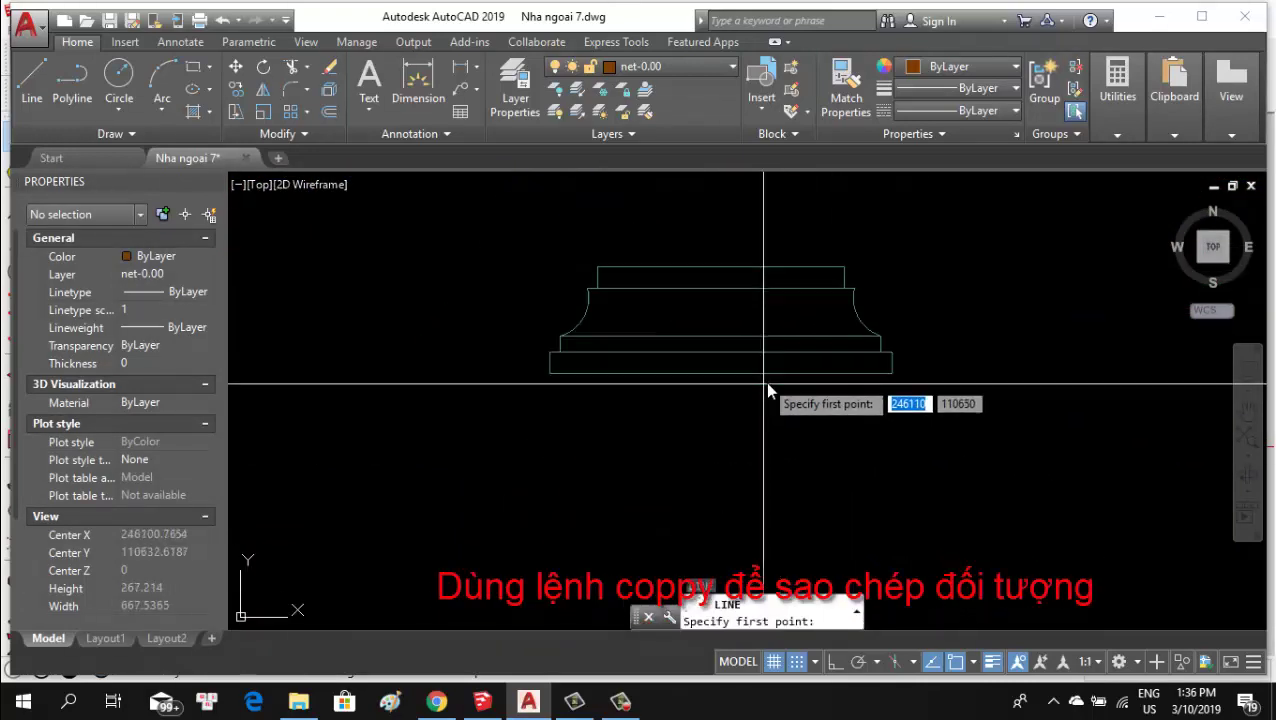
pyautogui.scroll(-2, 768, 393)
pyautogui.scroll(4, 768, 388)
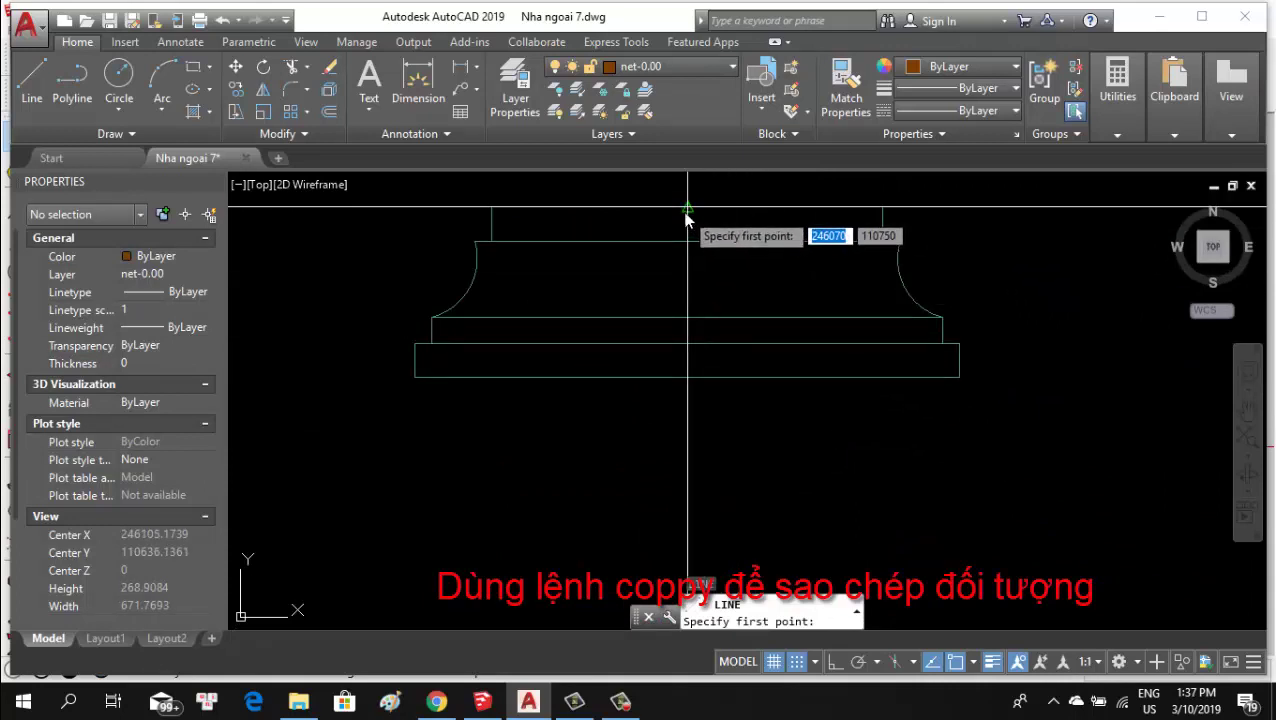
pyautogui.scroll(-2, 694, 392)
pyautogui.click(832, 401)
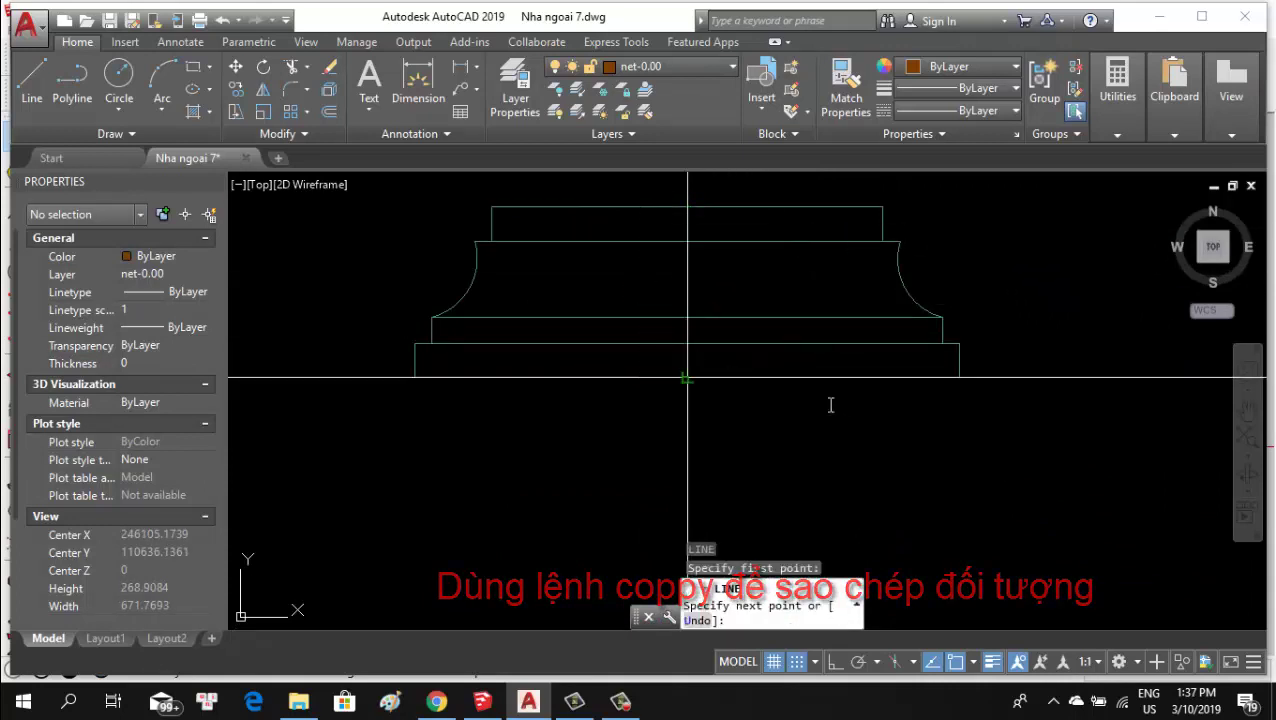
pyautogui.scroll(-2, 838, 421)
pyautogui.press('Escape')
pyautogui.scroll(2, 800, 380)
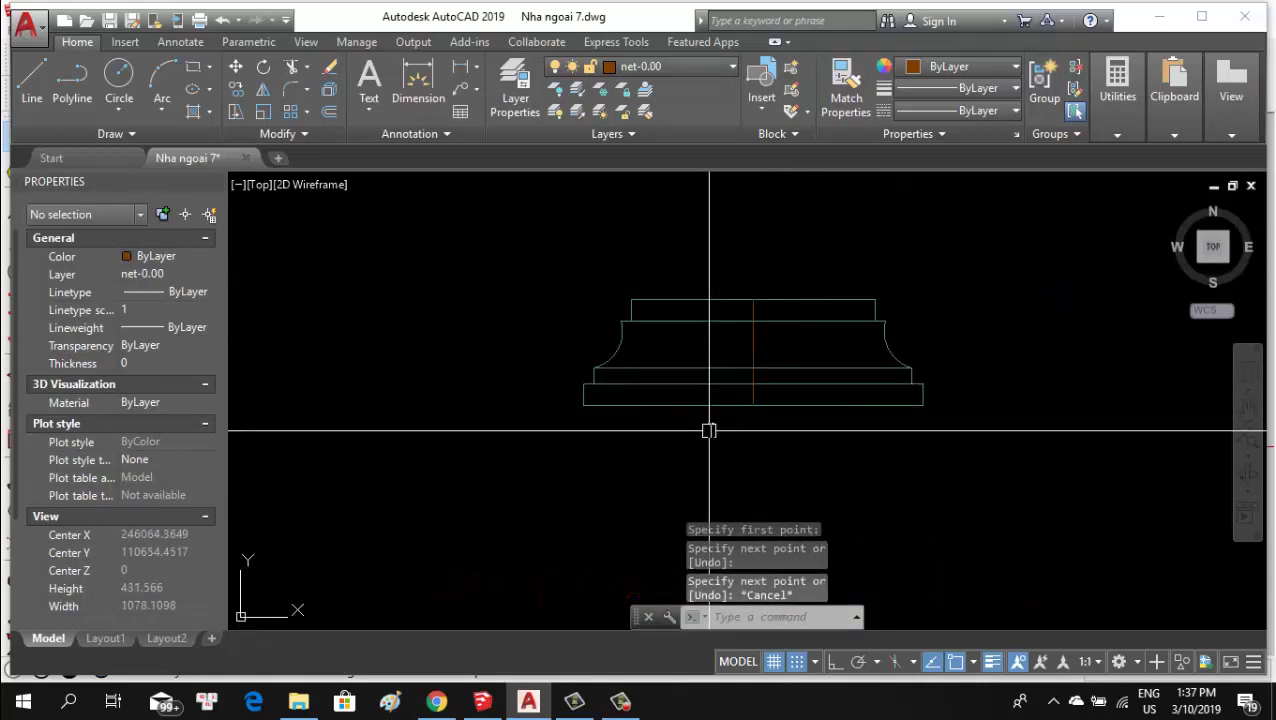
# Trim away the profile's middle segments and erase its left half.
pyautogui.write('tr')
pyautogui.press('Return')
pyautogui.press('Return')
pyautogui.click(706, 476)
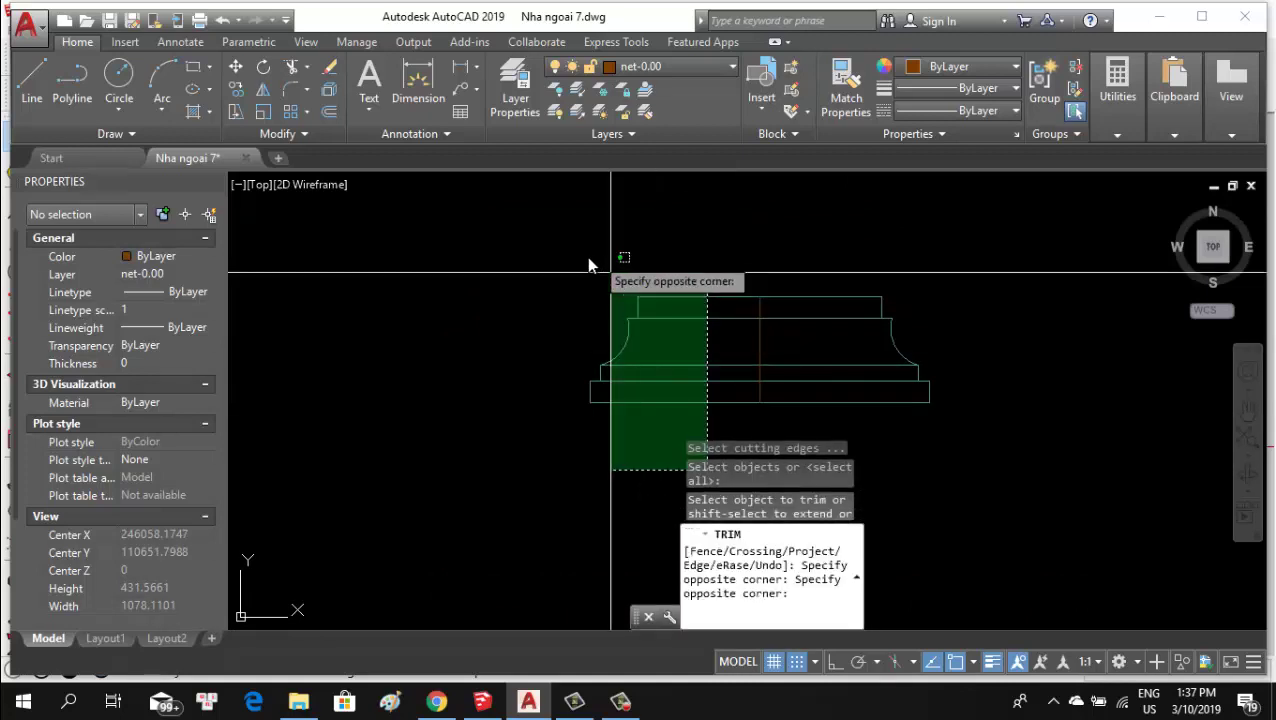
pyautogui.click(612, 279)
pyautogui.press('Escape')
pyautogui.click(705, 434)
pyautogui.click(548, 262)
pyautogui.write('e')
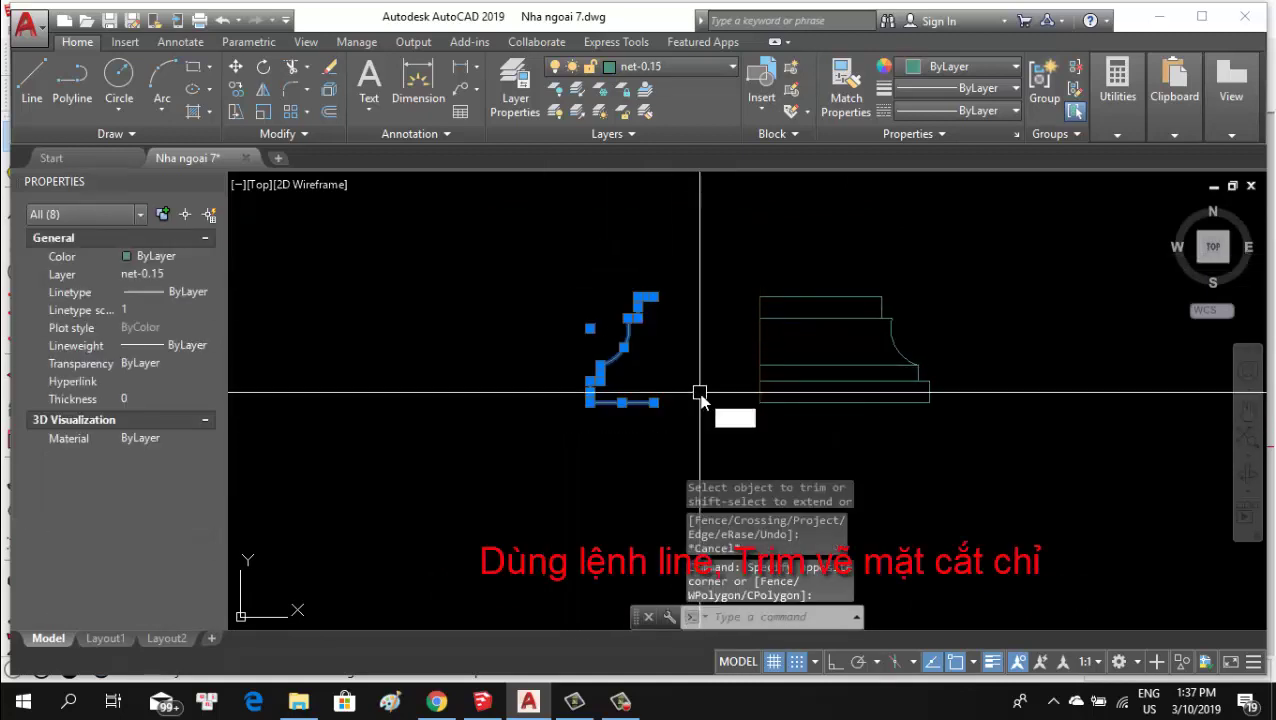
pyautogui.press('Return')
# Match one line's properties onto all the remaining right-half profile lines.
pyautogui.moveTo(698, 390); pyautogui.dragTo(628, 350, button='middle')
pyautogui.write('m')
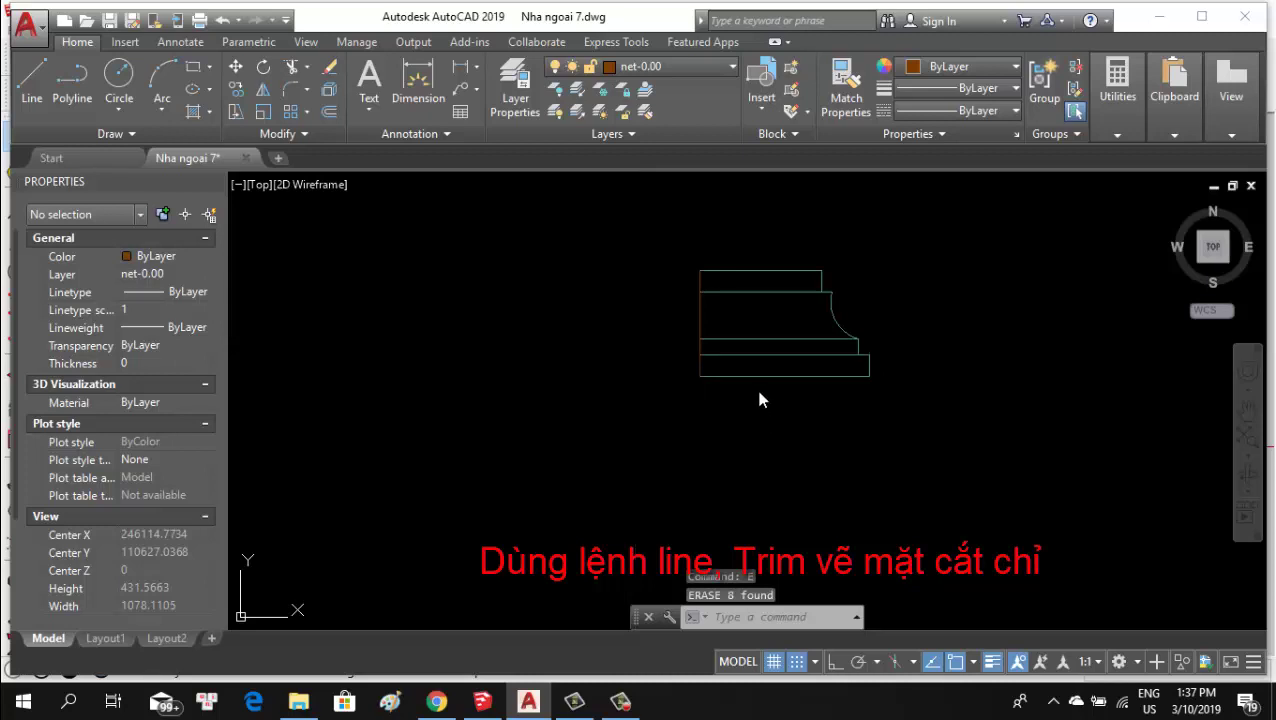
pyautogui.write('a')
pyautogui.press('Return')
pyautogui.click(759, 375)
pyautogui.click(635, 255)
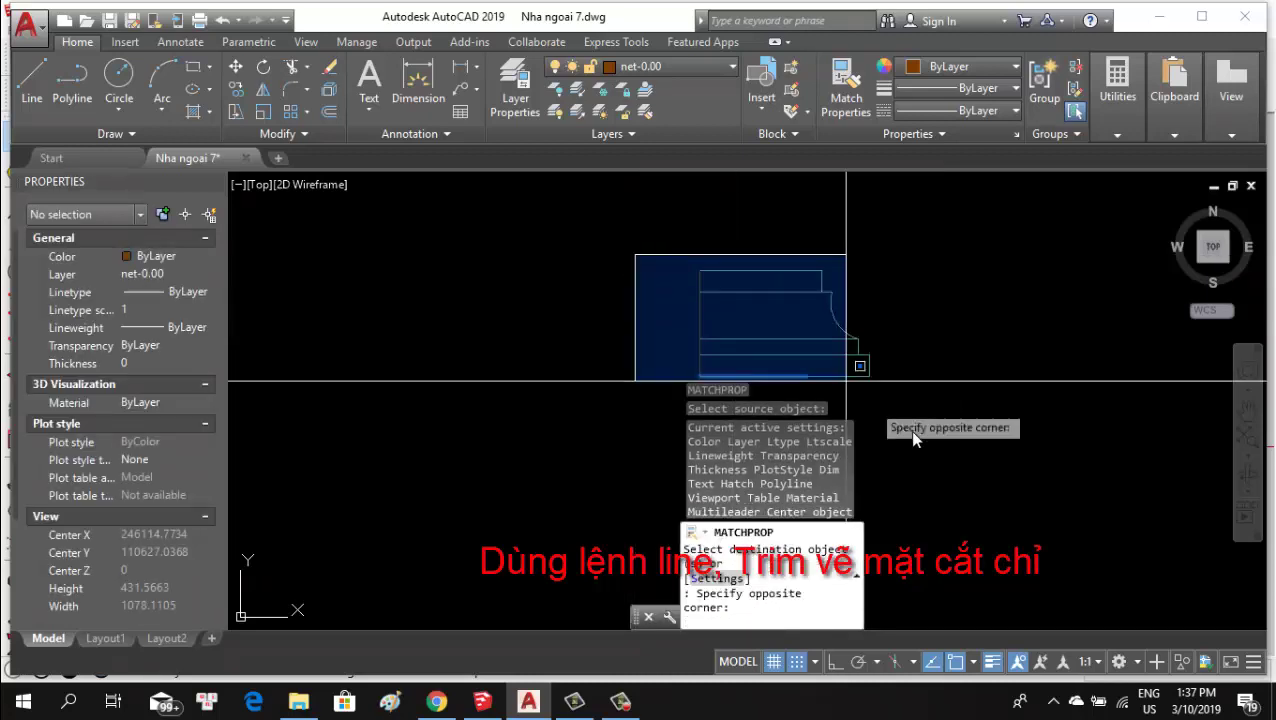
pyautogui.click(912, 435)
pyautogui.moveTo(926, 420); pyautogui.dragTo(821, 372, button='middle')
pyautogui.press('Escape')
# Erase the extra bottom line of the half profile.
pyautogui.click(720, 342)
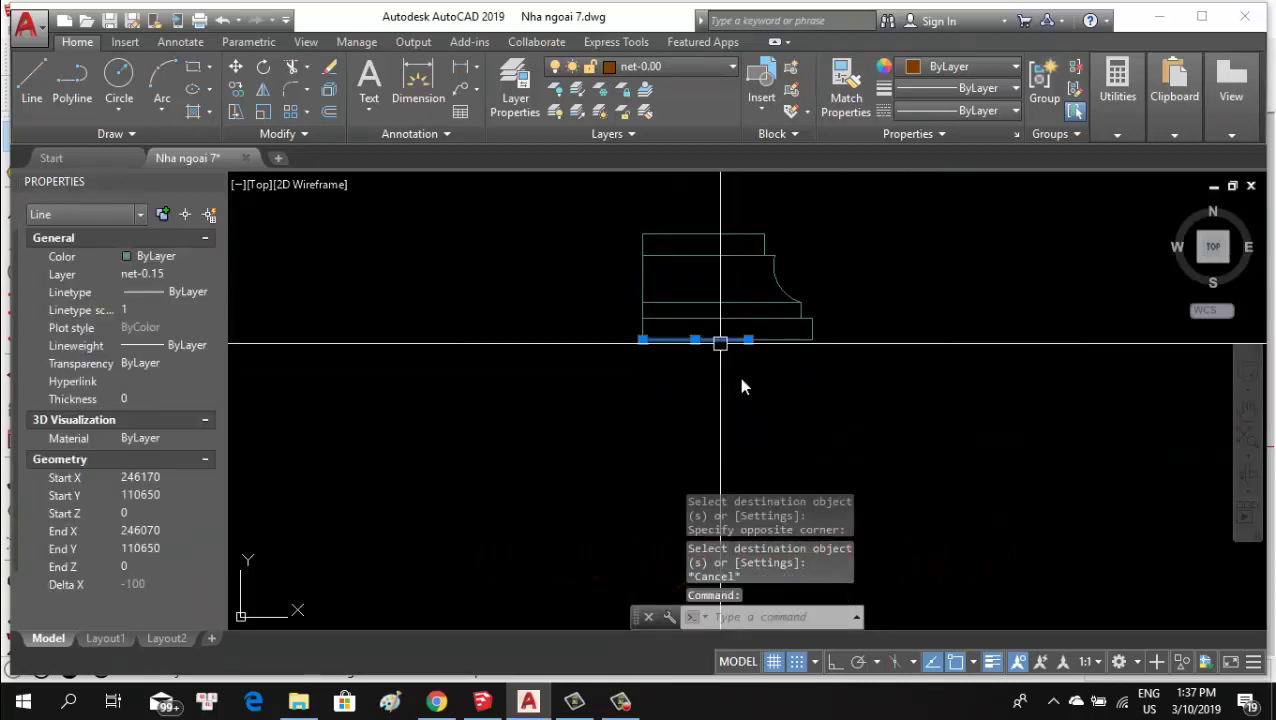
pyautogui.write('e')
pyautogui.press('Return')
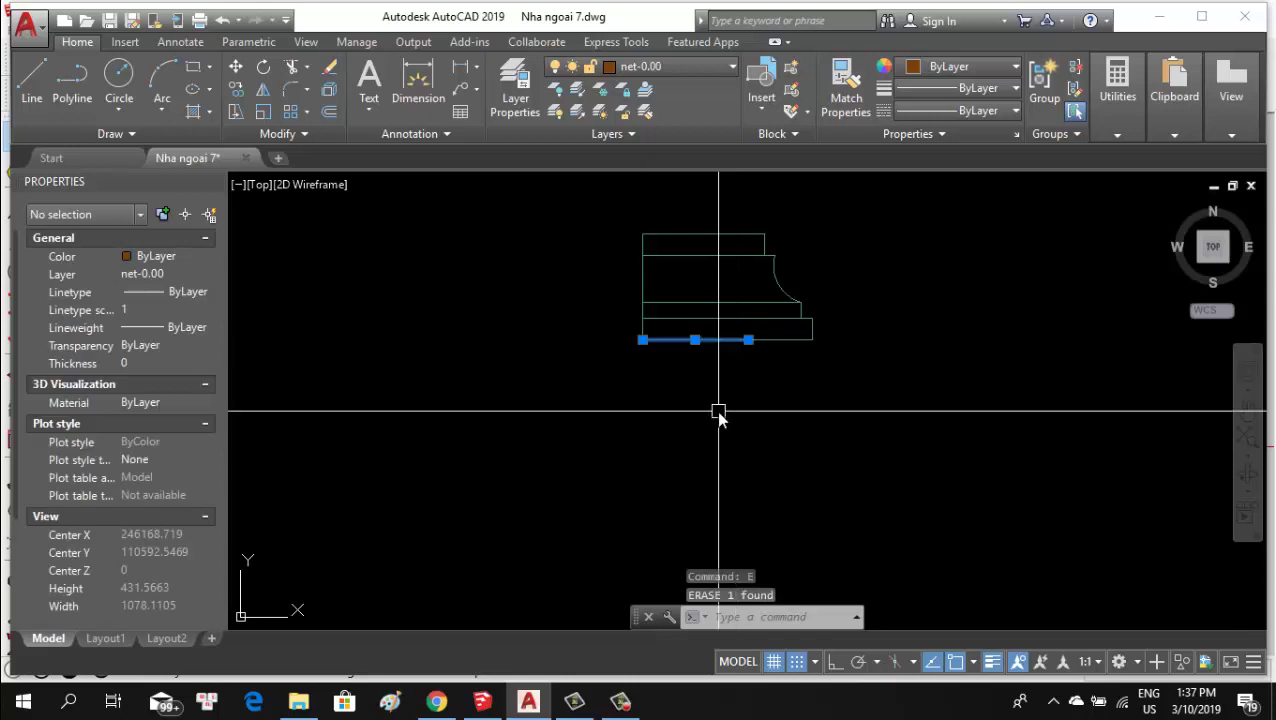
pyautogui.press('Delete')
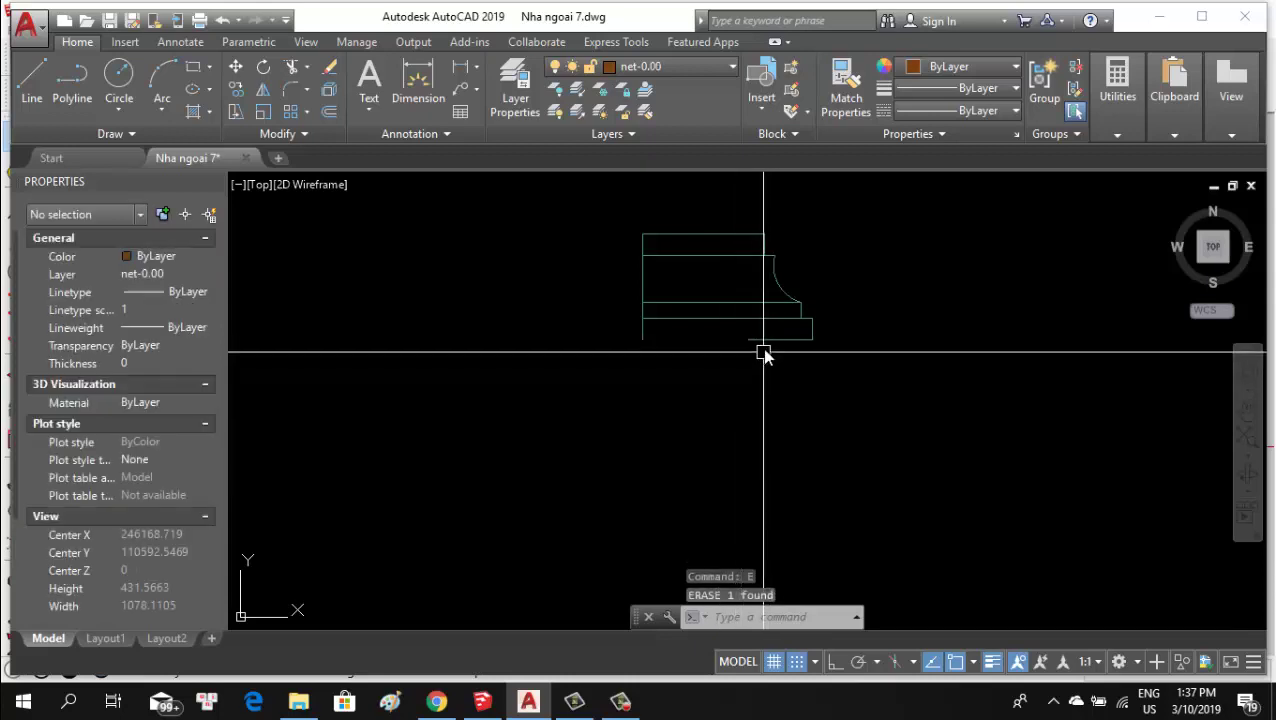
pyautogui.click(763, 352)
pyautogui.click(736, 340)
# Close the bottom-left corner by joining and filleting the left vertical and bottom lines.
pyautogui.scroll(4, 740, 338)
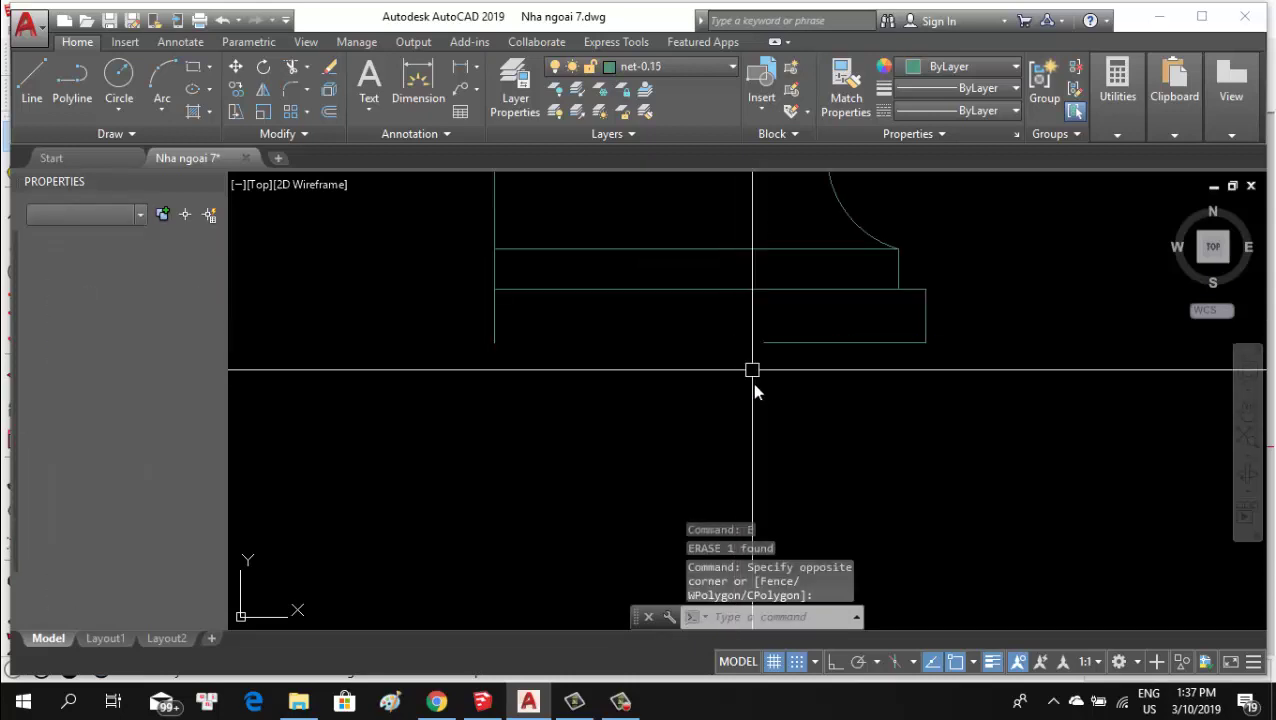
pyautogui.press('Escape')
pyautogui.write('j')
pyautogui.press('Return')
pyautogui.click(766, 342)
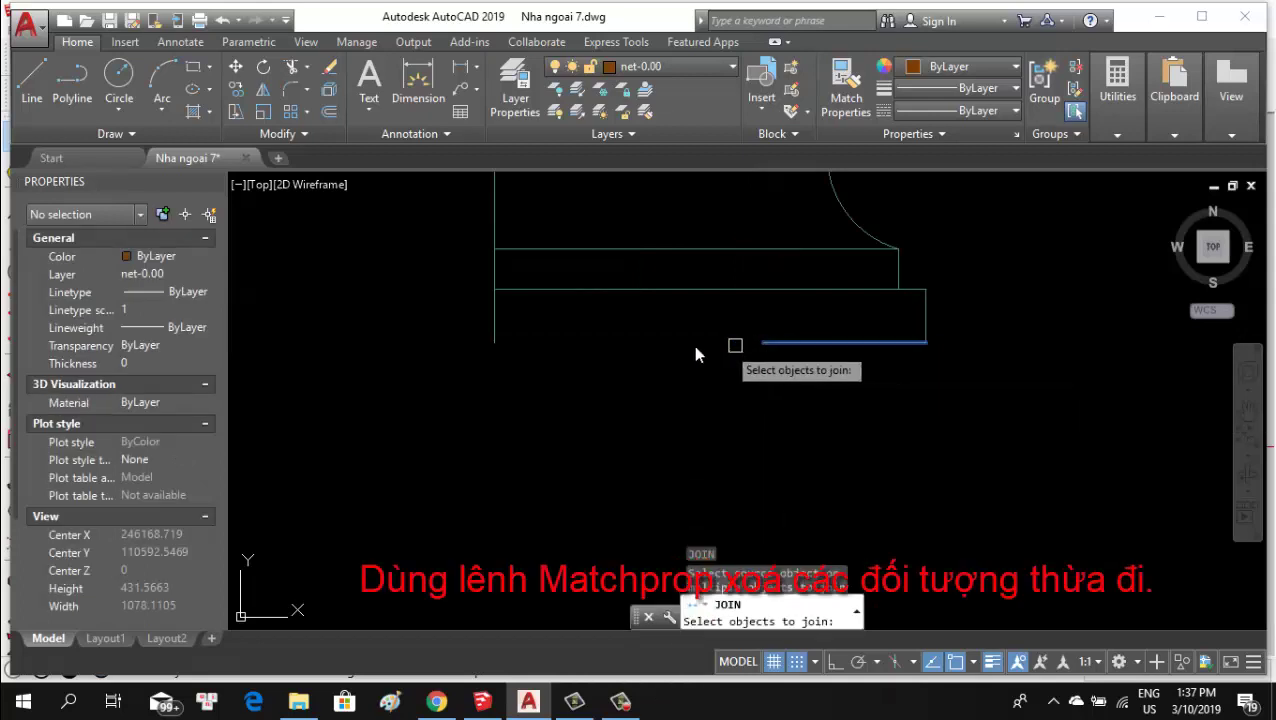
pyautogui.click(496, 332)
pyautogui.press('Return')
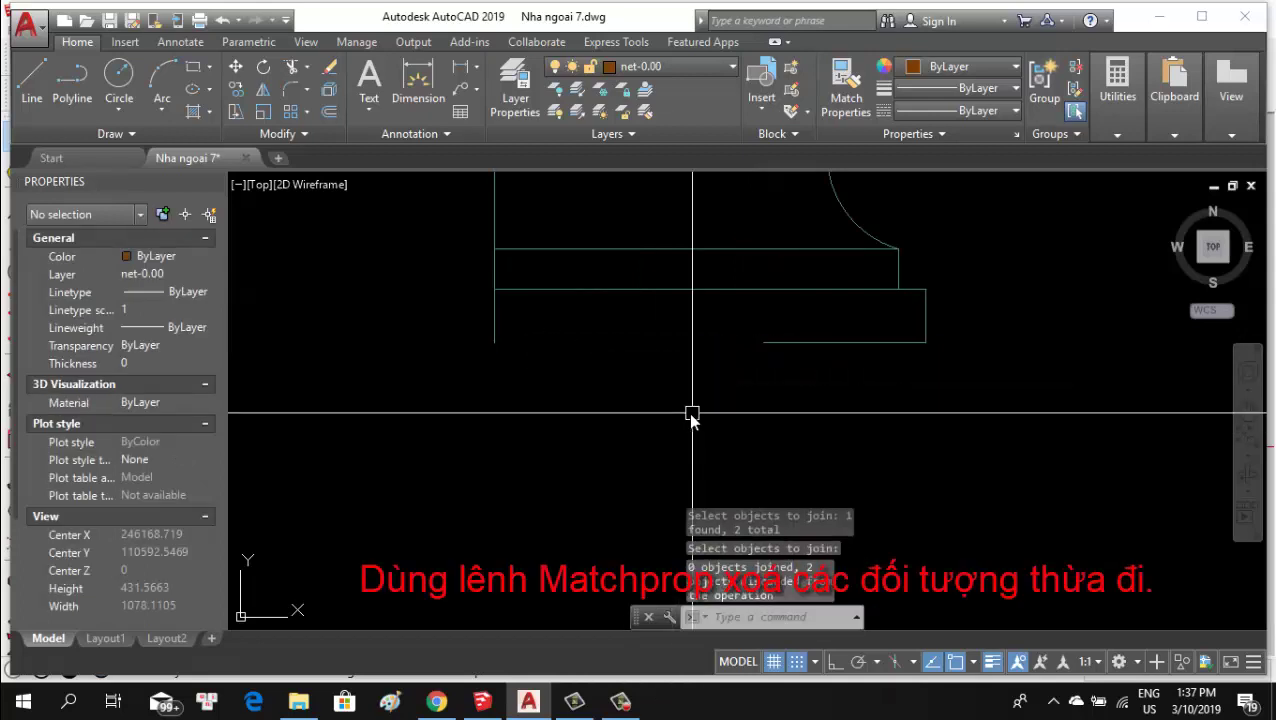
pyautogui.write('f')
pyautogui.press('Return')
pyautogui.click(494, 305)
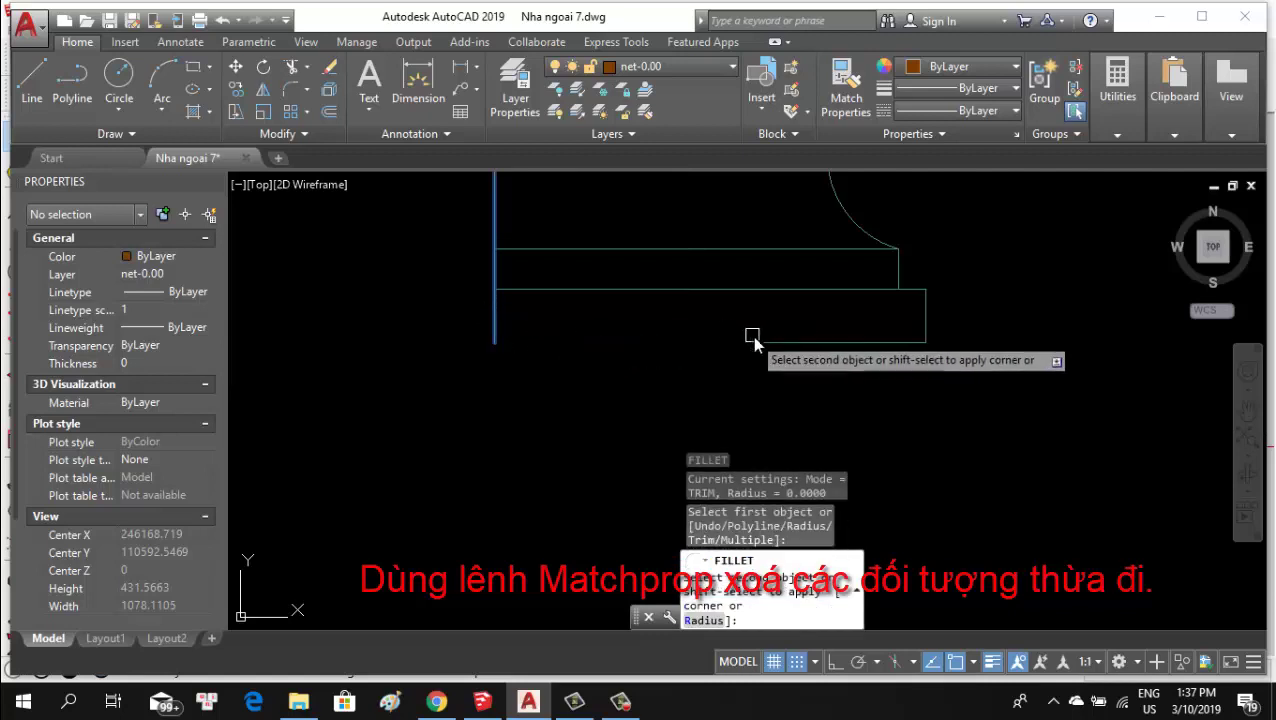
pyautogui.click(755, 342)
# Delete the interior horizontal lines, centre the outline, and start Write Block with W.
pyautogui.scroll(-2, 723, 379)
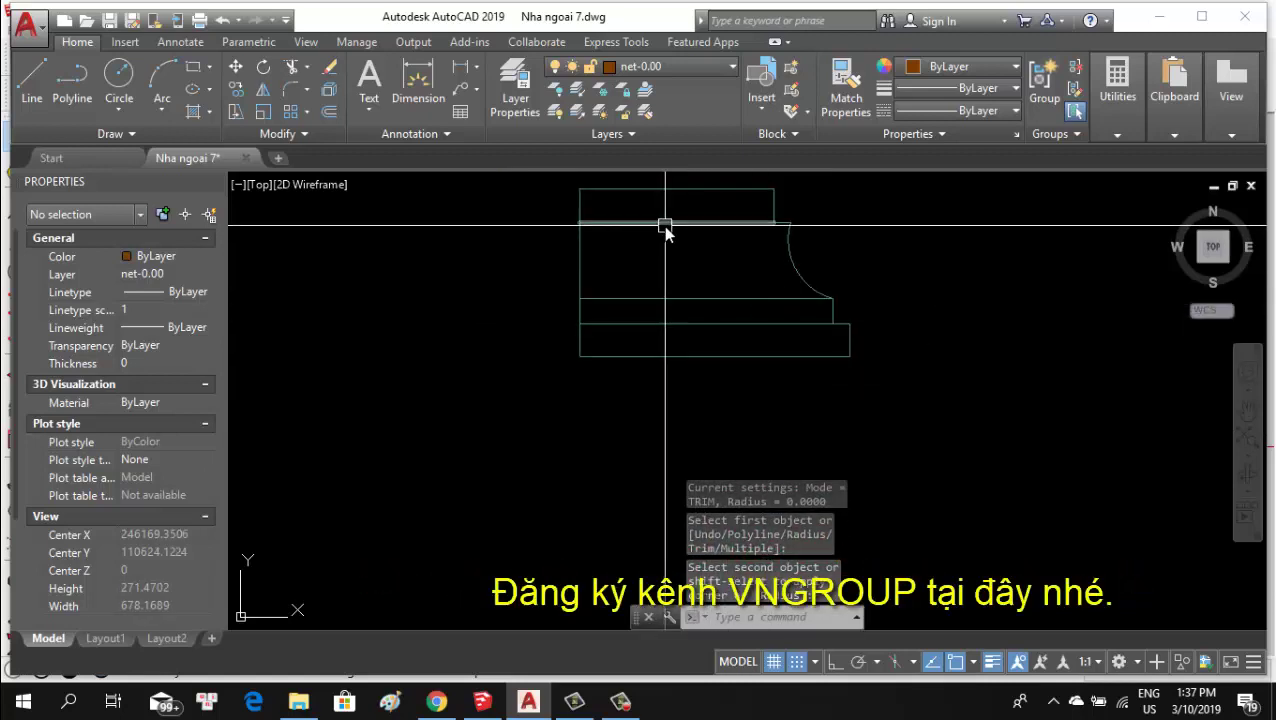
pyautogui.scroll(2, 663, 208)
pyautogui.moveTo(786, 194); pyautogui.dragTo(786, 264, button='middle')
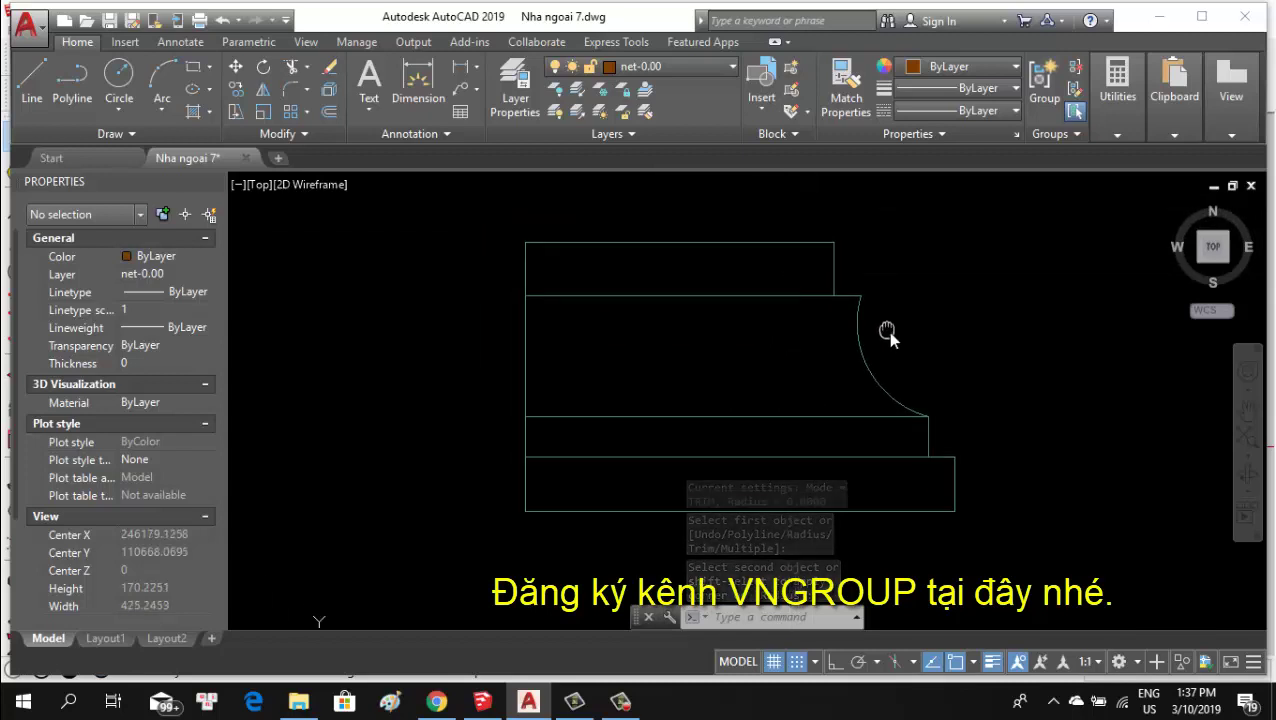
pyautogui.click(797, 302)
pyautogui.moveTo(815, 359); pyautogui.dragTo(856, 365, button='middle')
pyautogui.press('Escape')
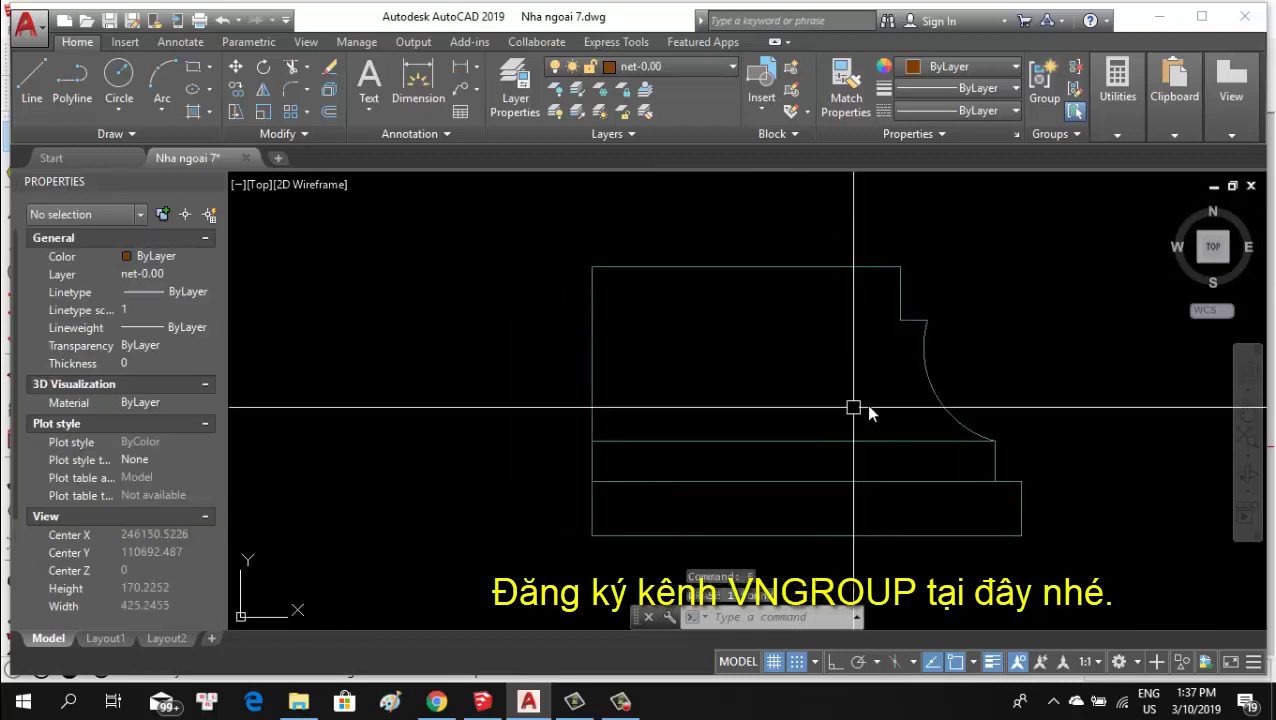
pyautogui.click(862, 441)
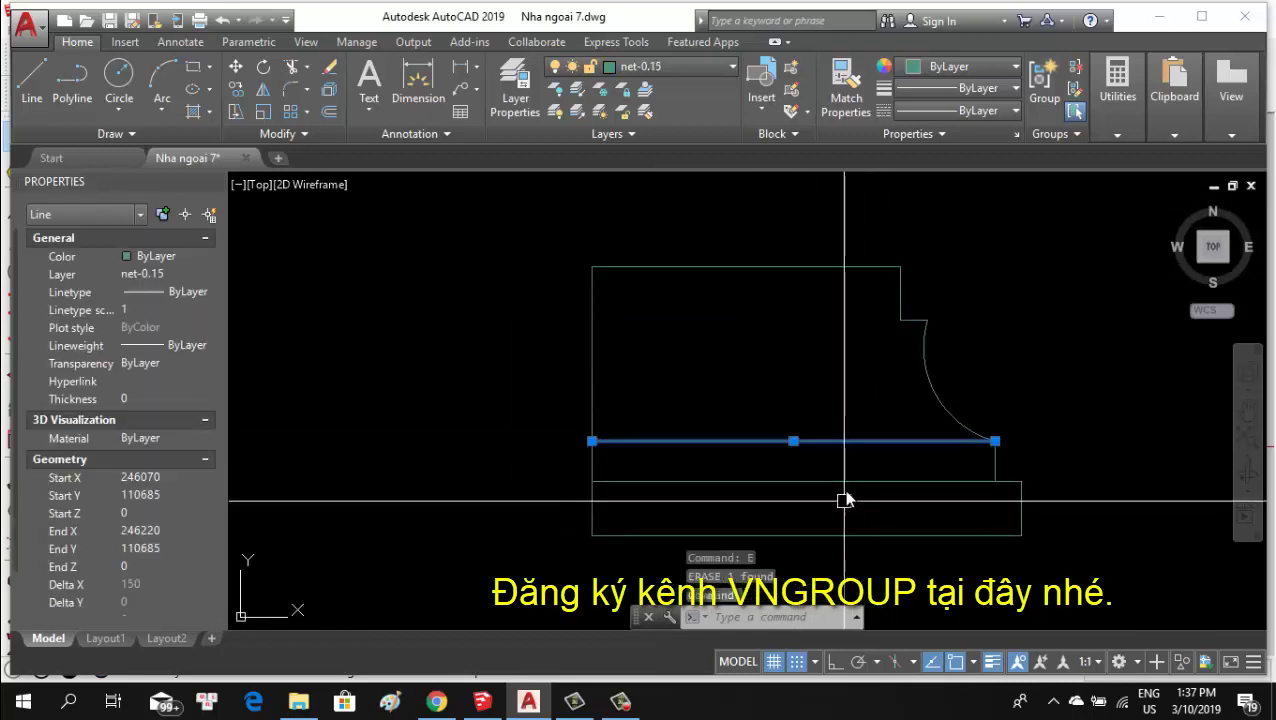
pyautogui.press('Delete')
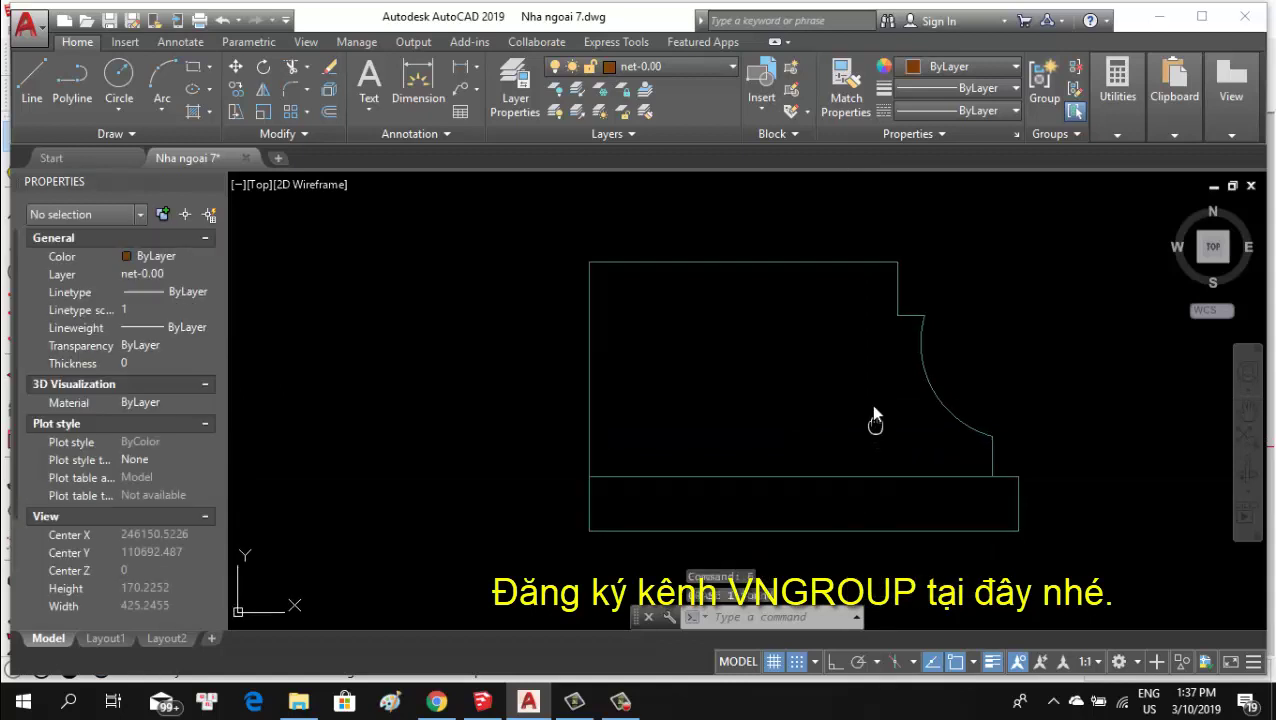
pyautogui.moveTo(870, 487); pyautogui.dragTo(868, 410, button='middle')
pyautogui.click(870, 417)
pyautogui.press('Delete')
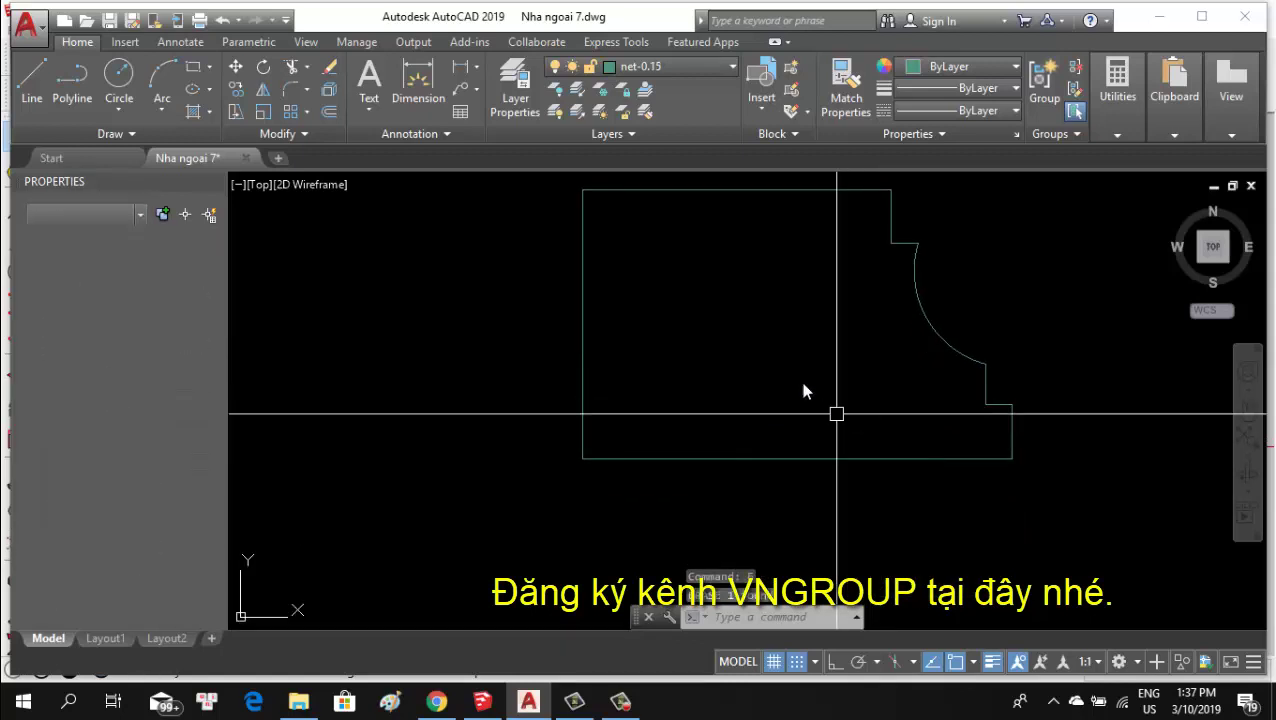
pyautogui.scroll(-4, 802, 385)
pyautogui.moveTo(800, 397); pyautogui.dragTo(758, 392, button='middle')
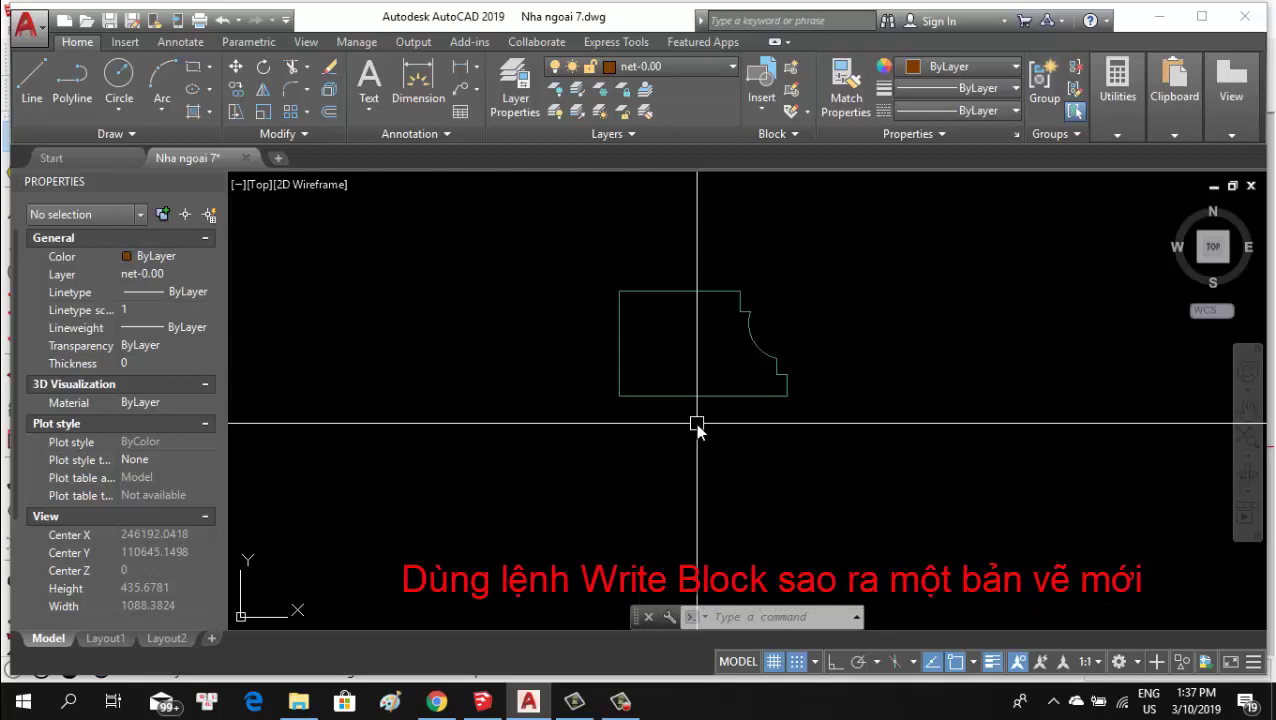
pyautogui.moveTo(769, 392); pyautogui.dragTo(785, 418, button='middle')
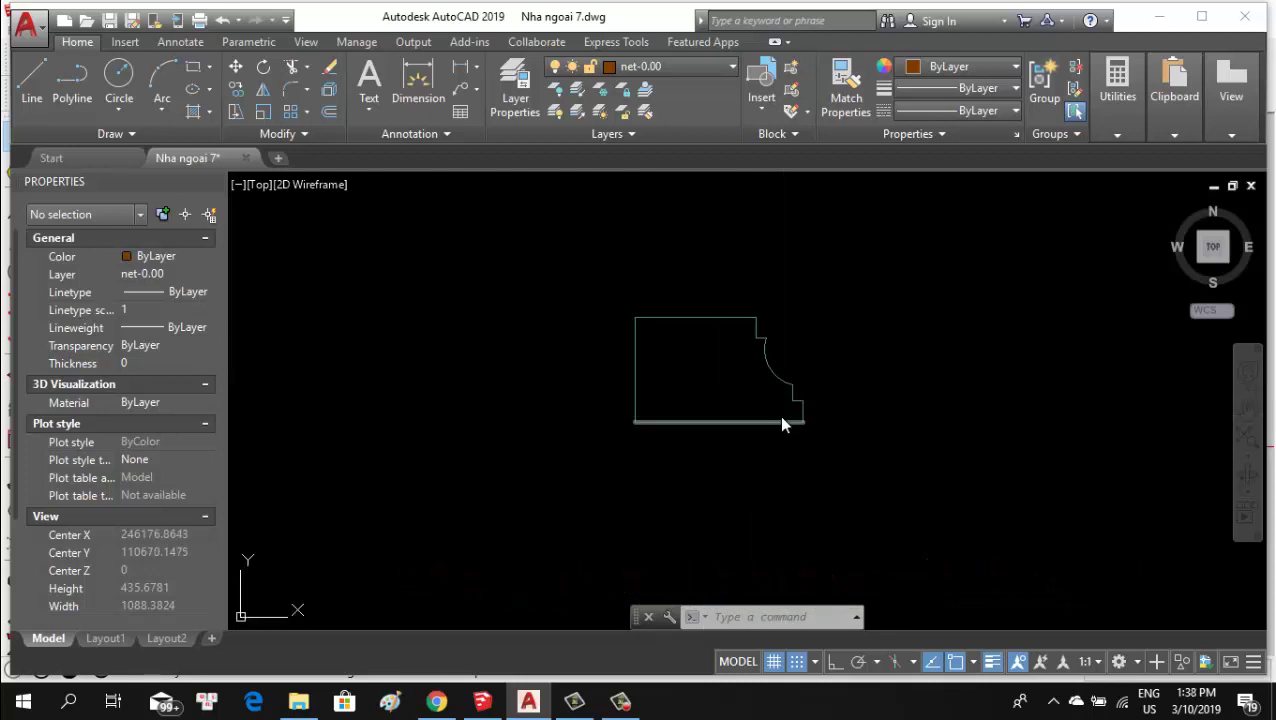
pyautogui.write('w')
pyautogui.press('Return')
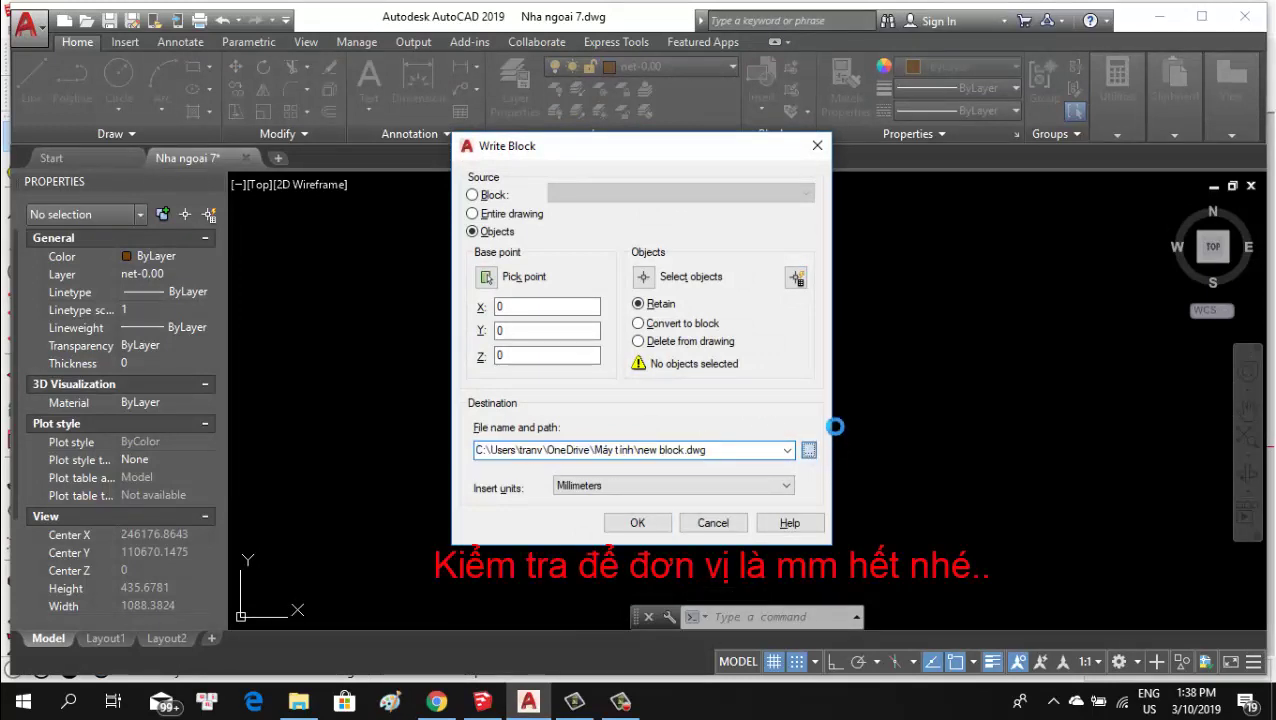
# Set the Write Block destination to the Desktop as mat cat chi cot.dwg.
pyautogui.click(808, 450)
pyautogui.write('mat cat chi cot')
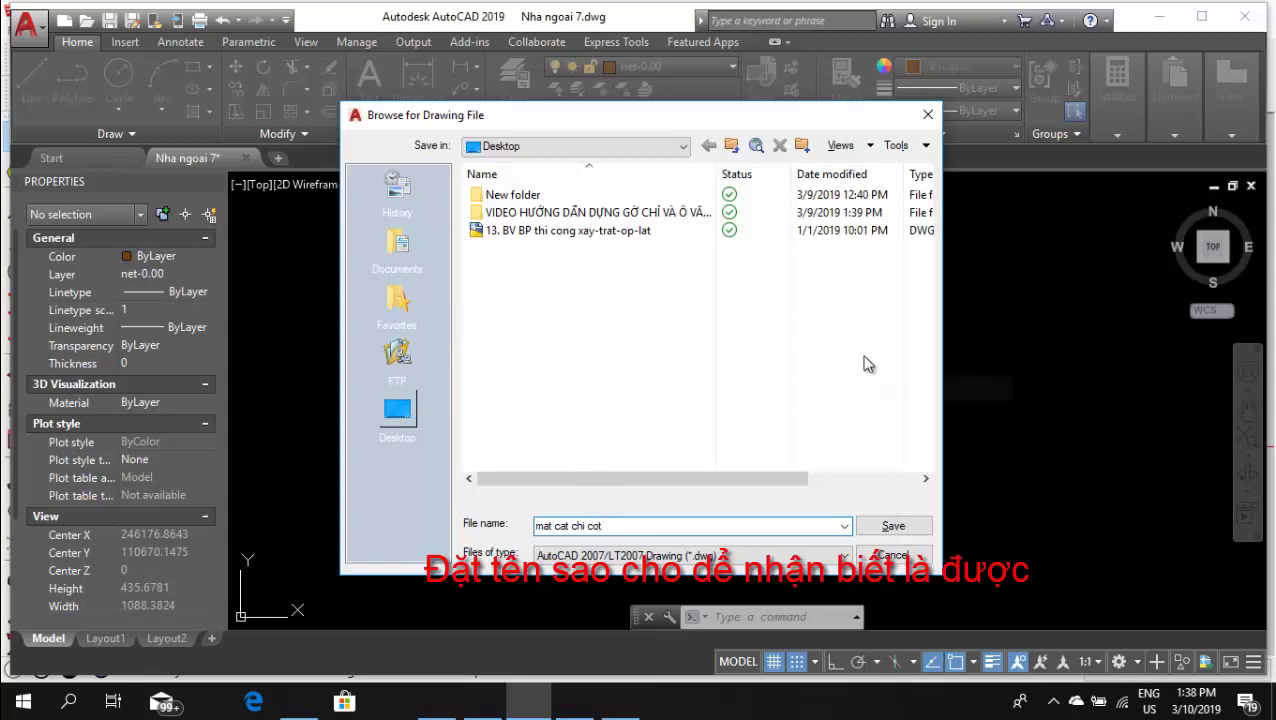
pyautogui.click(886, 530)
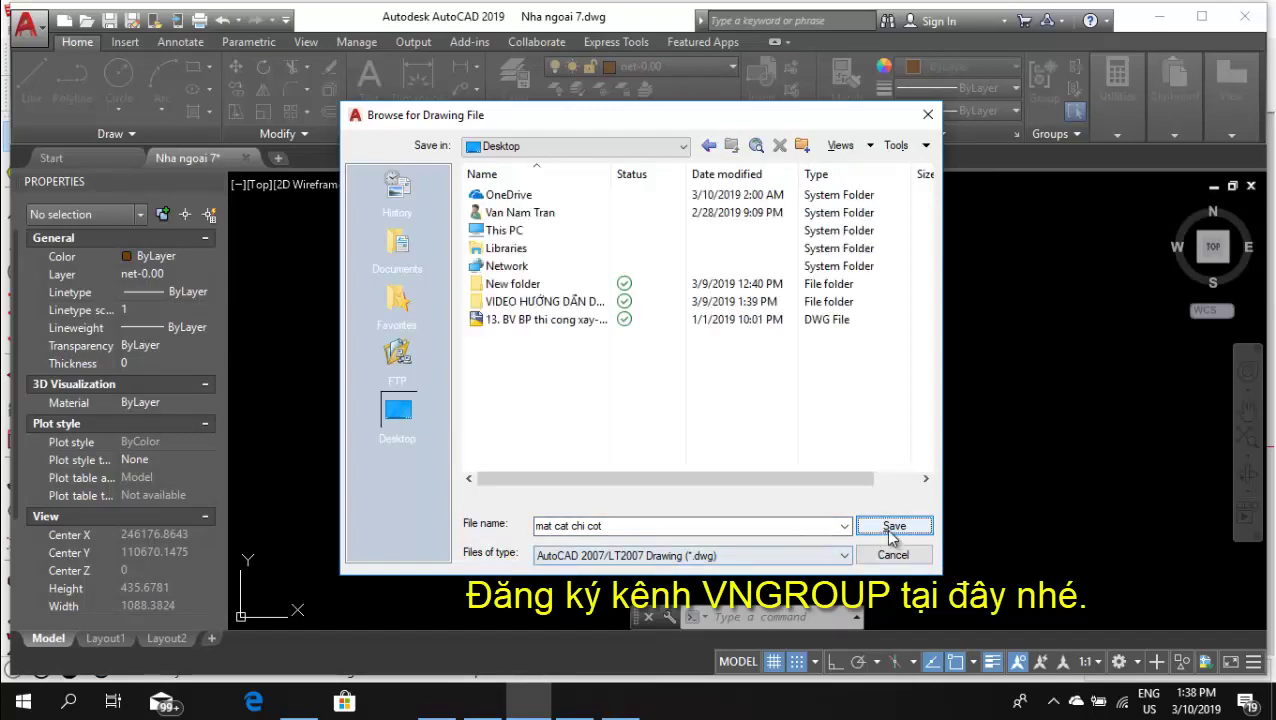
pyautogui.press('Return')
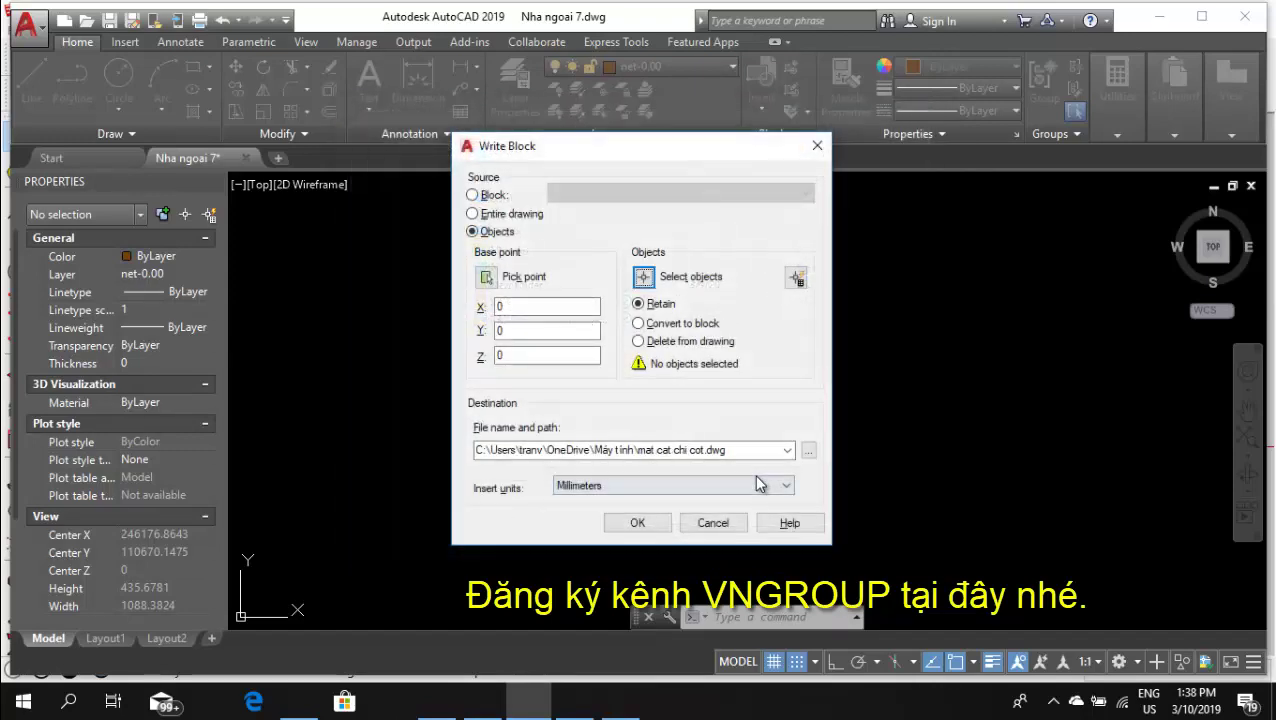
pyautogui.click(628, 532)
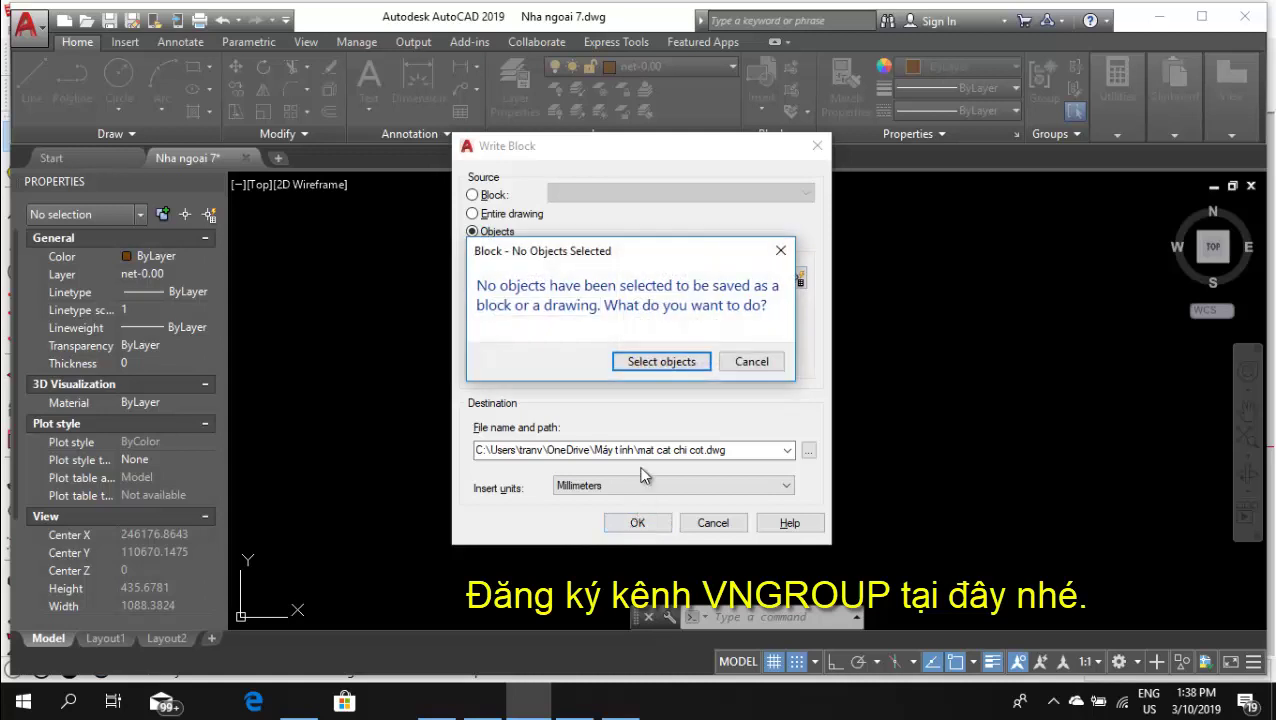
# Window-select the 10 outline objects and write them to the new drawing.
pyautogui.click(660, 361)
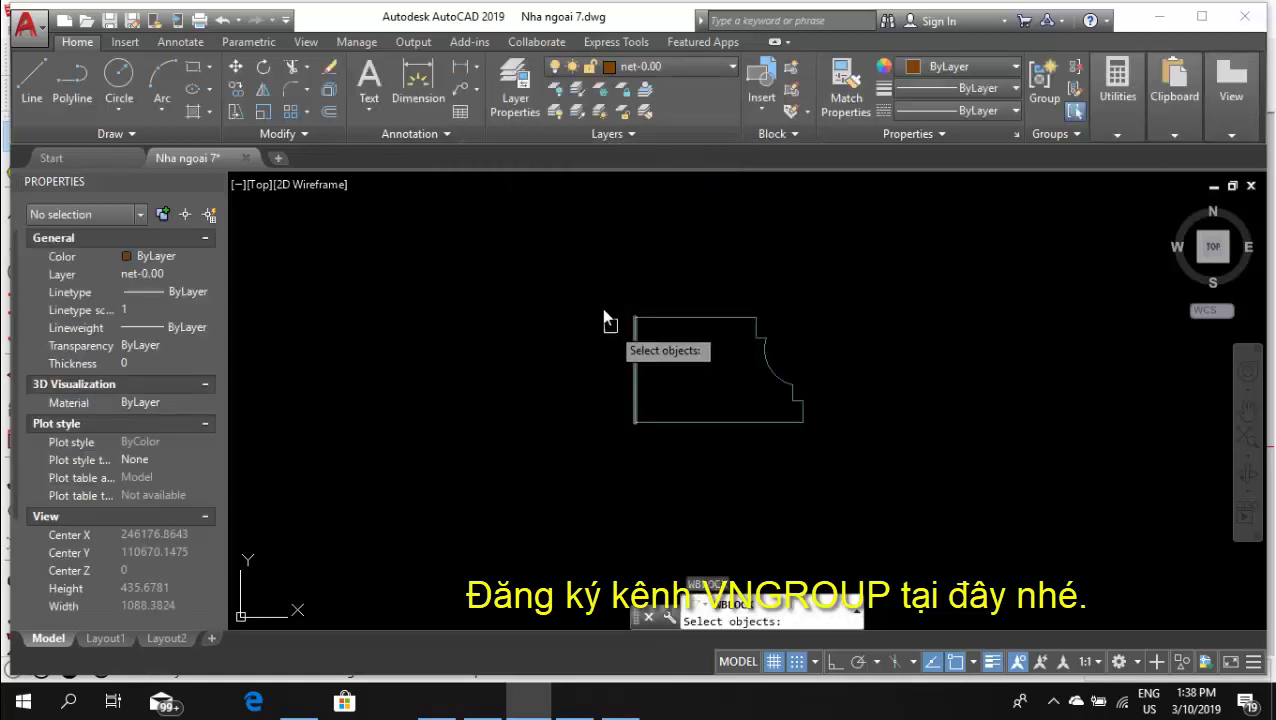
pyautogui.click(590, 271)
pyautogui.click(905, 453)
pyautogui.press('Return')
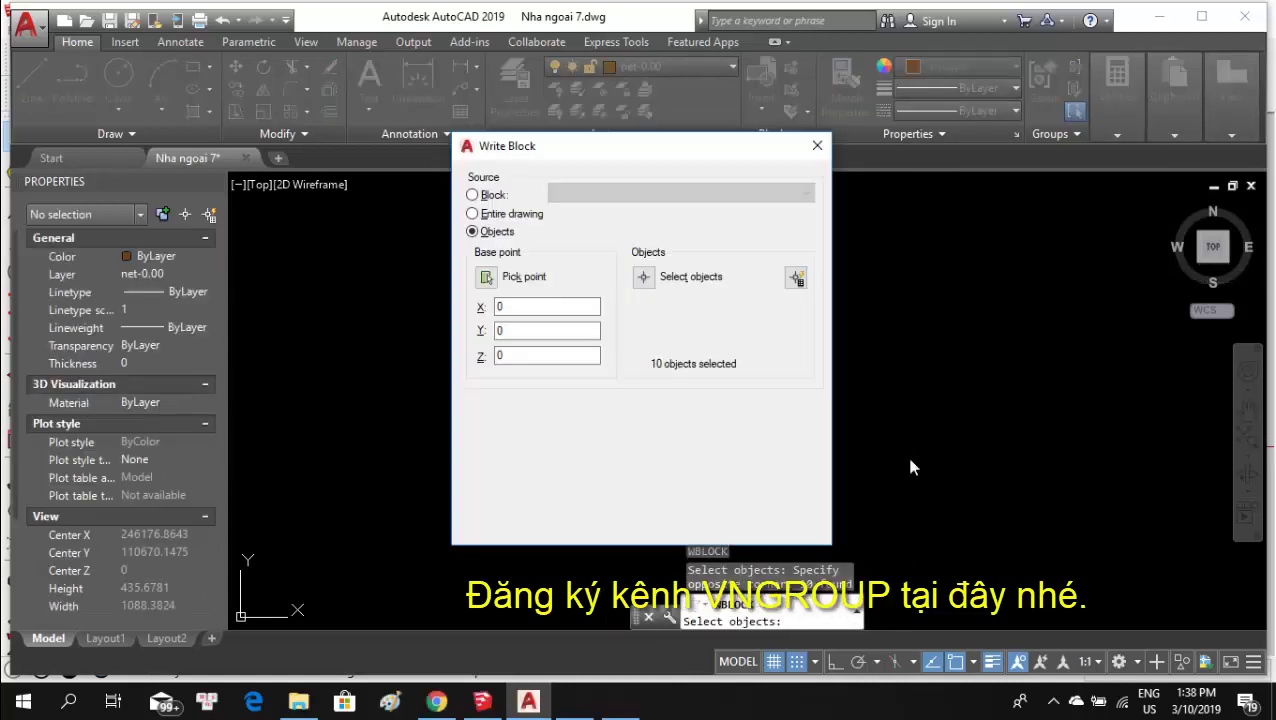
pyautogui.click(640, 518)
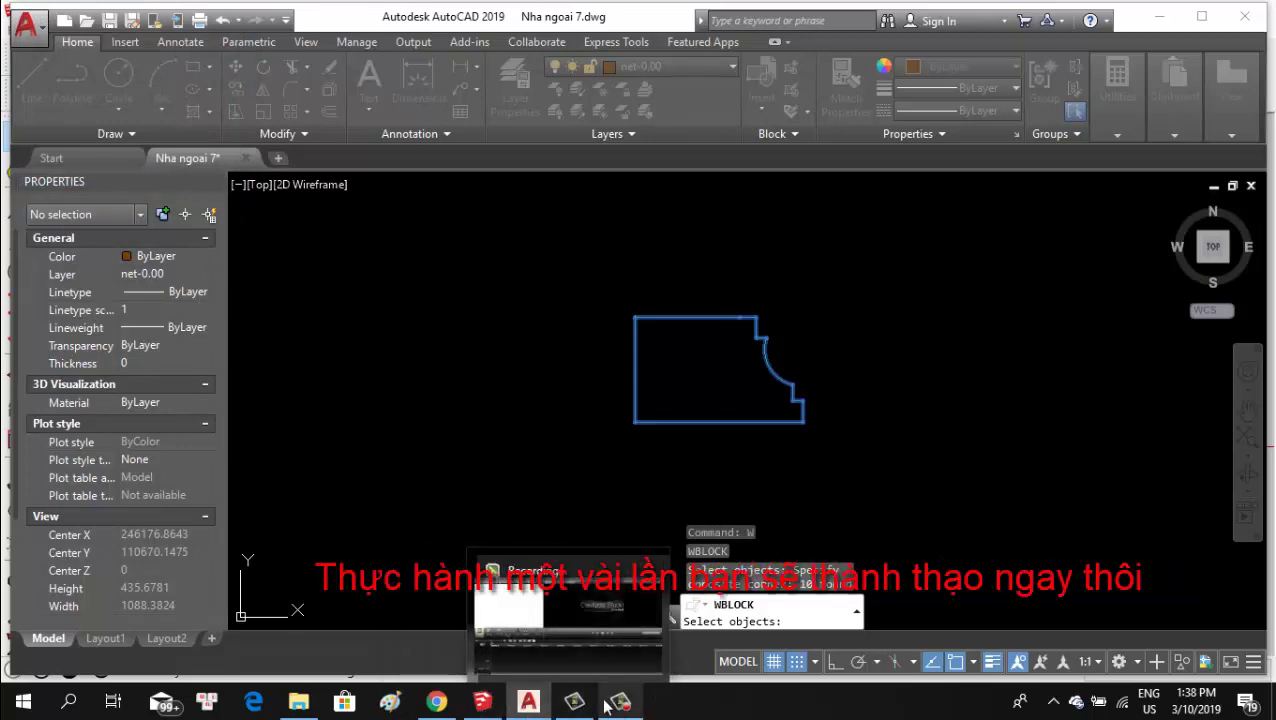
pyautogui.click(501, 704)
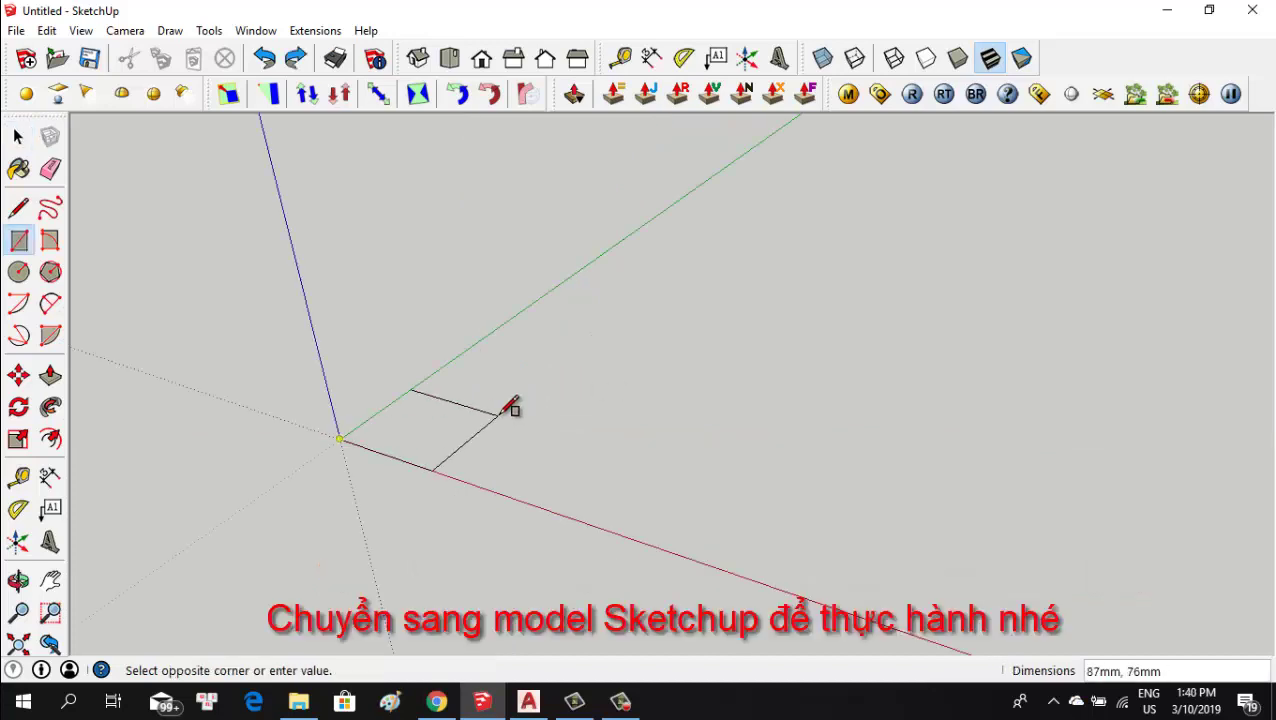
# Finish the 300 × 200 rectangle and measure from its corner with the Tape Measure.
pyautogui.write('00,20')
pyautogui.press('Return')
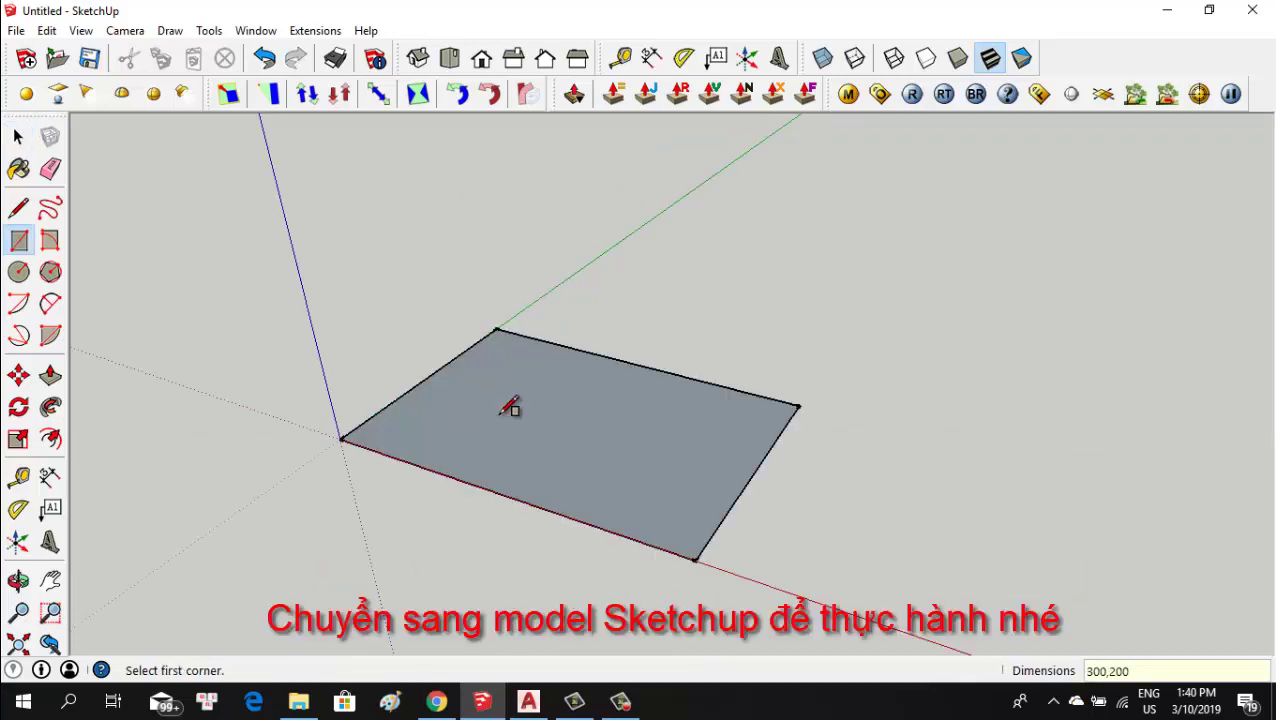
pyautogui.moveTo(577, 342); pyautogui.dragTo(618, 450, button='middle')
pyautogui.scroll(1, 612, 450)
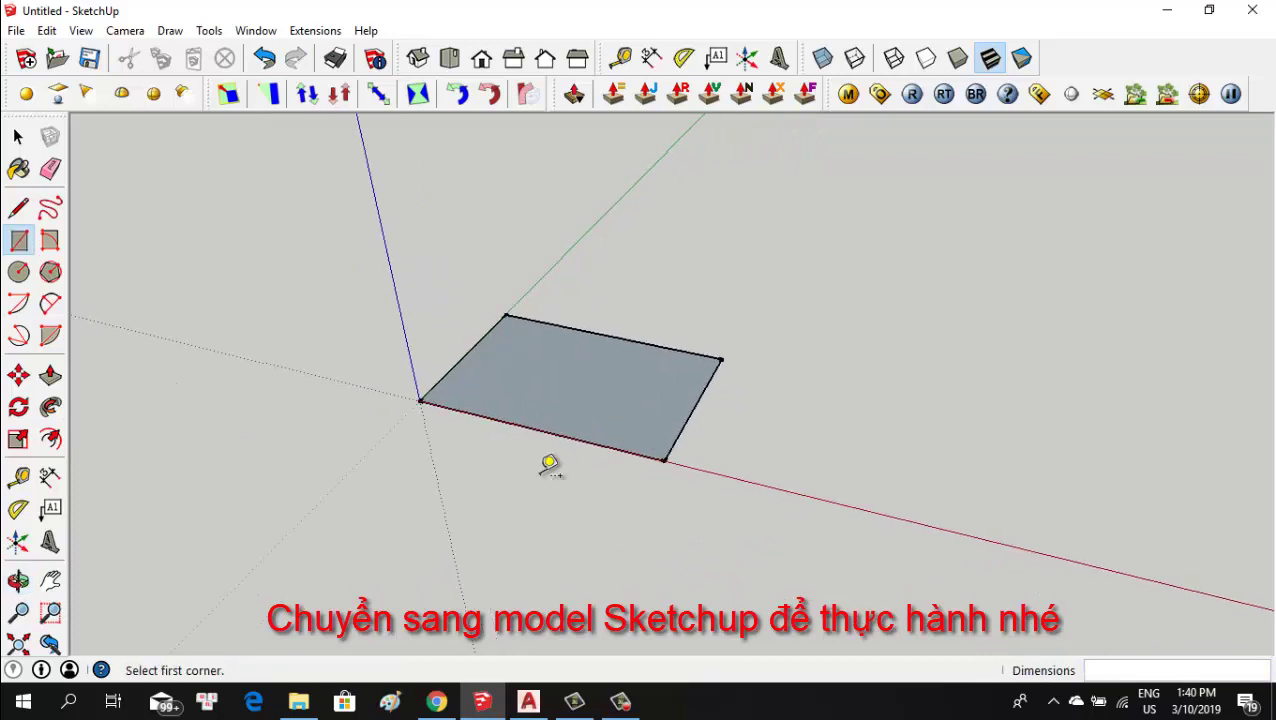
pyautogui.press('t')
pyautogui.click(424, 396)
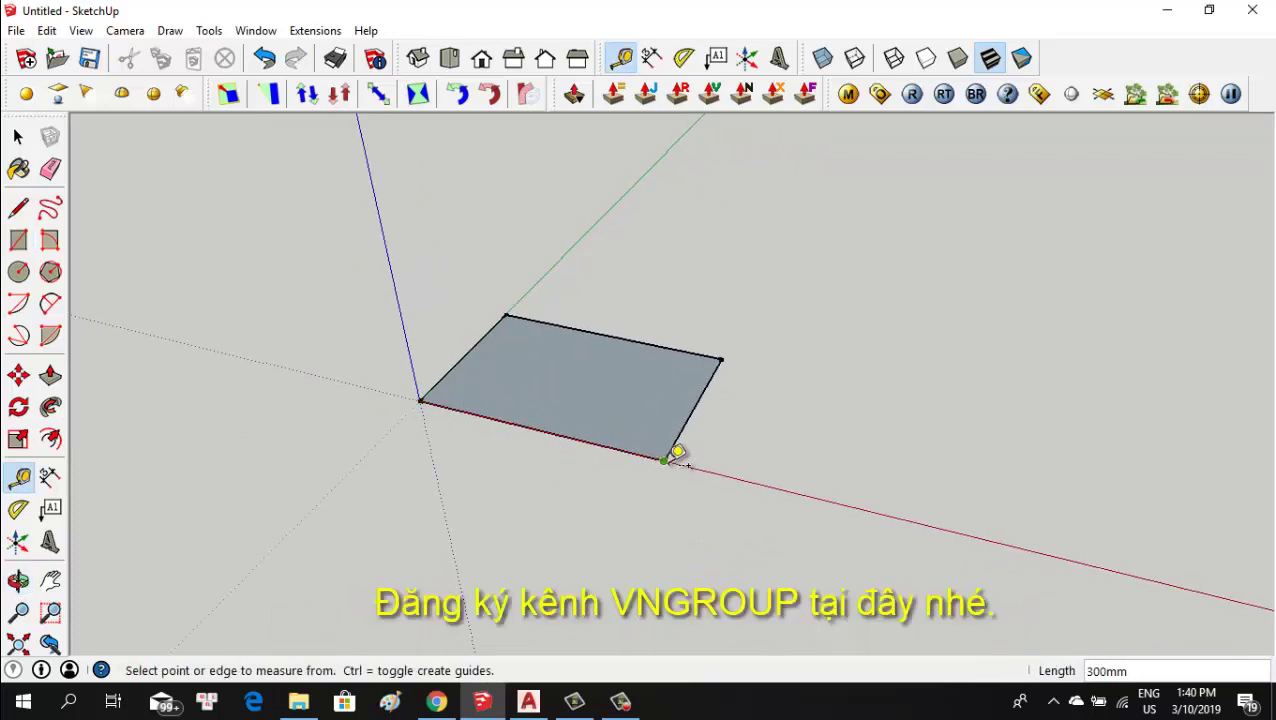
pyautogui.scroll(-1, 733, 347)
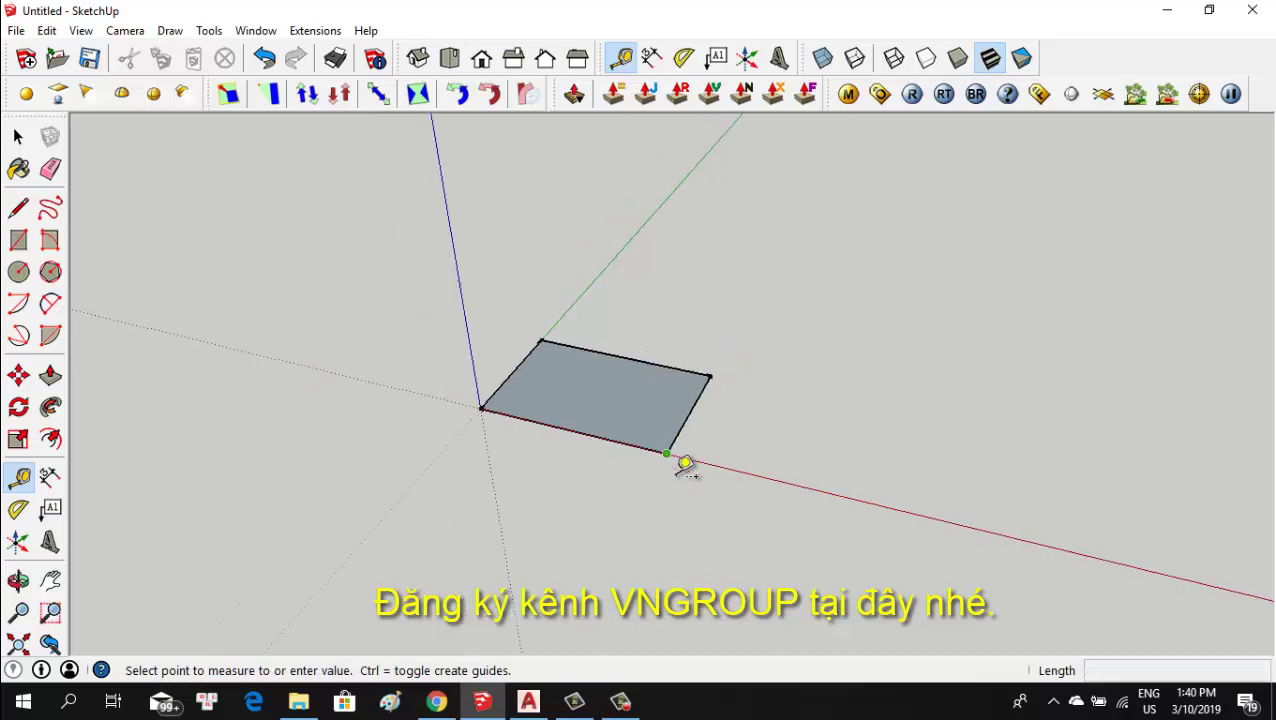
pyautogui.scroll(-2, 684, 461)
pyautogui.press('space')
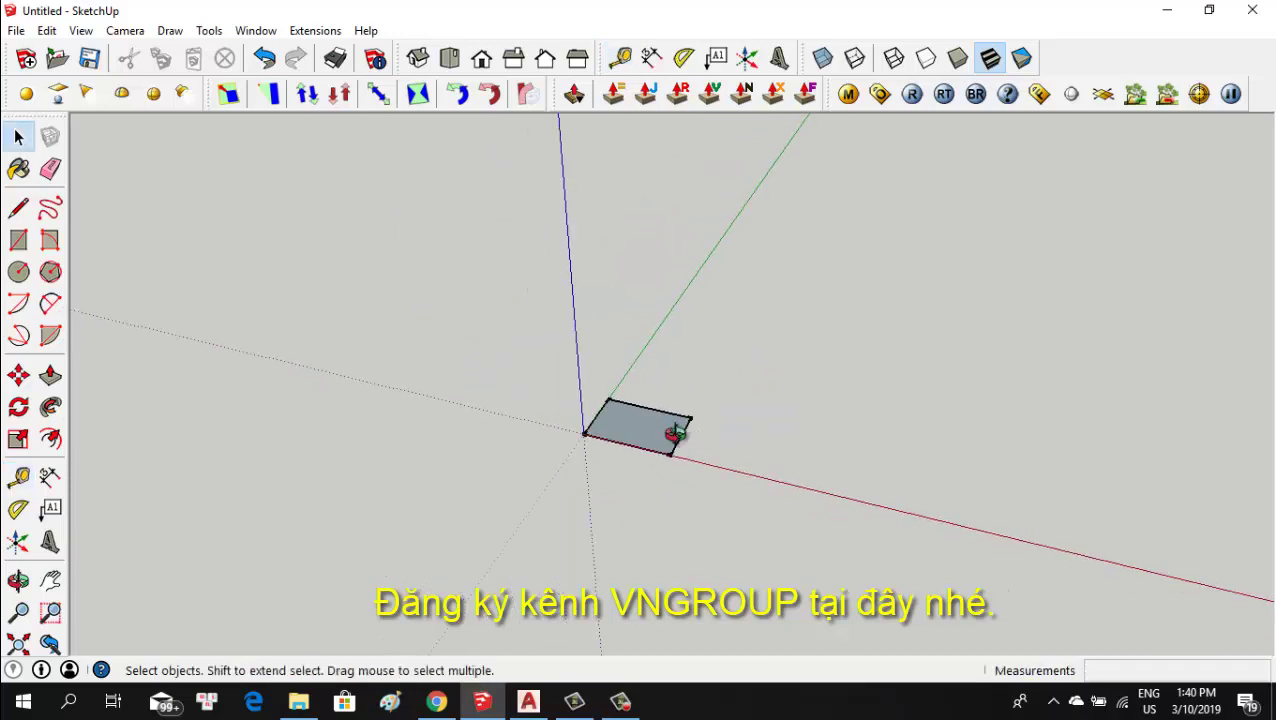
# Push/pull the rectangle face up 3200mm into a tall column.
pyautogui.moveTo(675, 433); pyautogui.dragTo(645, 452, button='middle')
pyautogui.press('p')
pyautogui.click(634, 462)
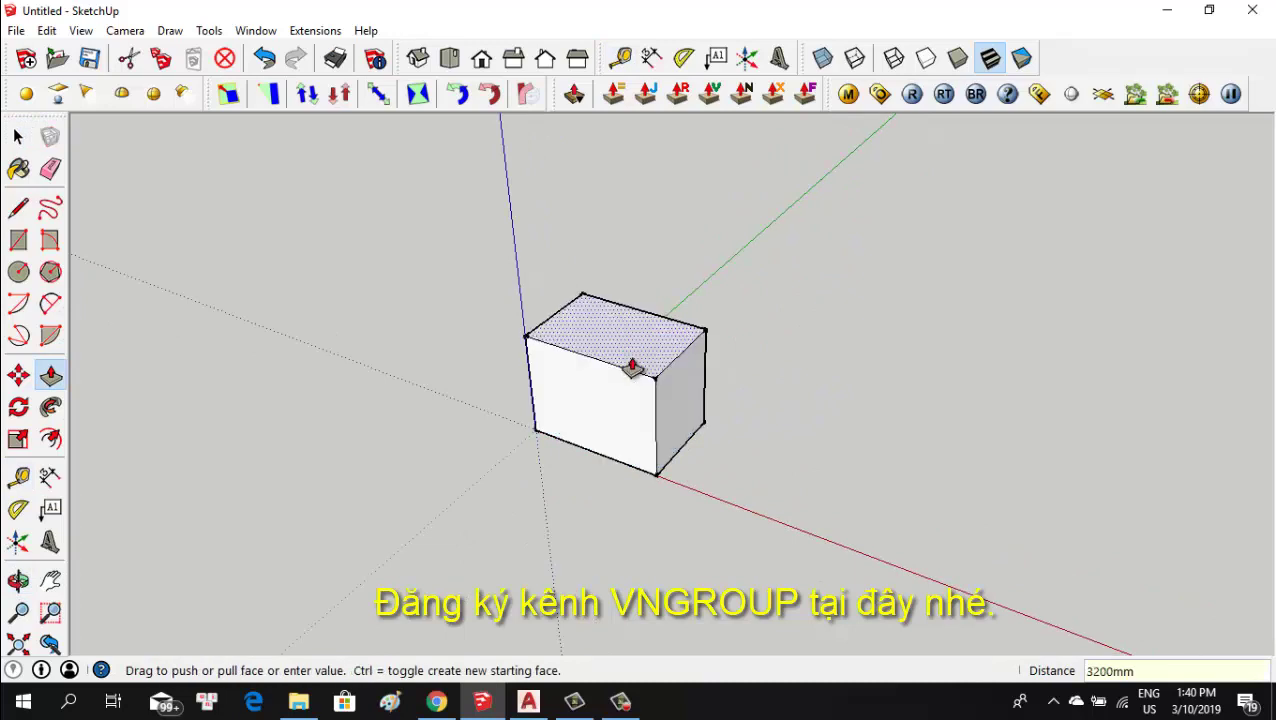
pyautogui.press('Return')
pyautogui.moveTo(627, 461)
pyautogui.mouseDown(button='middle')
pyautogui.moveTo(547, 484)
pyautogui.moveTo(692, 461)
pyautogui.mouseUp(button='middle')
pyautogui.press('space')
pyautogui.scroll(-3, 628, 466)
pyautogui.scroll(2, 592, 498)
pyautogui.scroll(2, 620, 474)
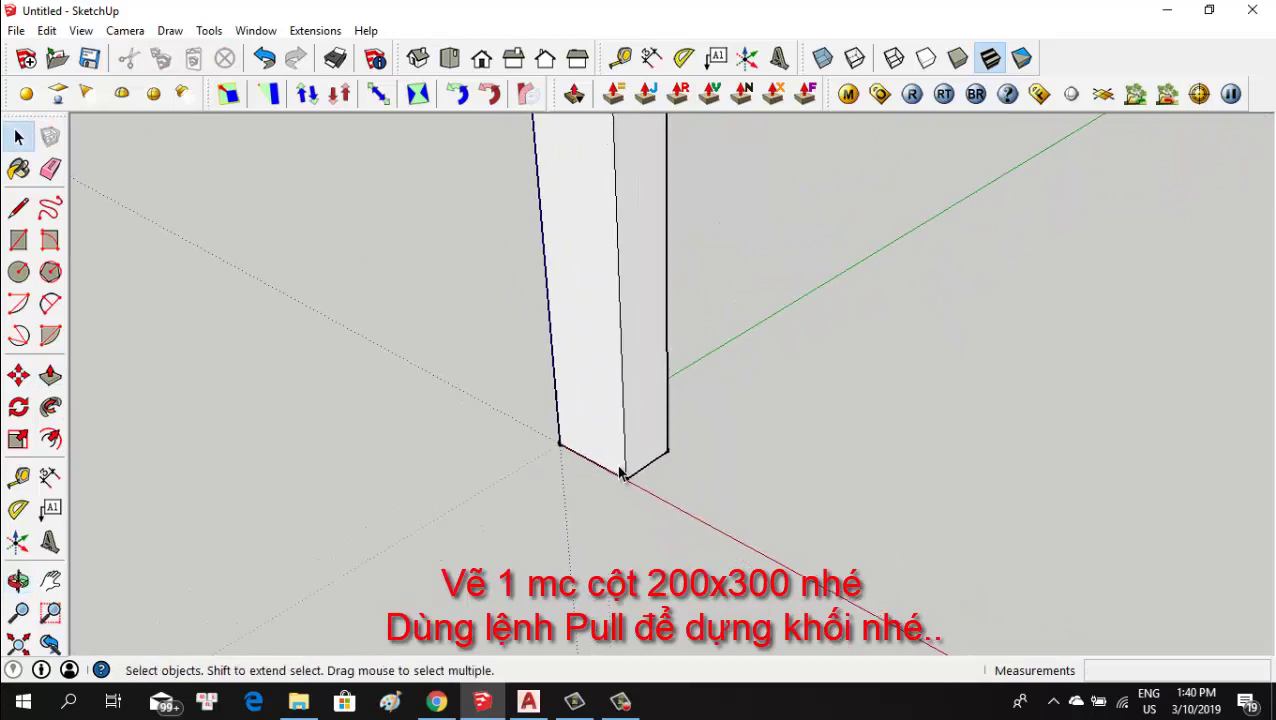
pyautogui.scroll(1, 621, 474)
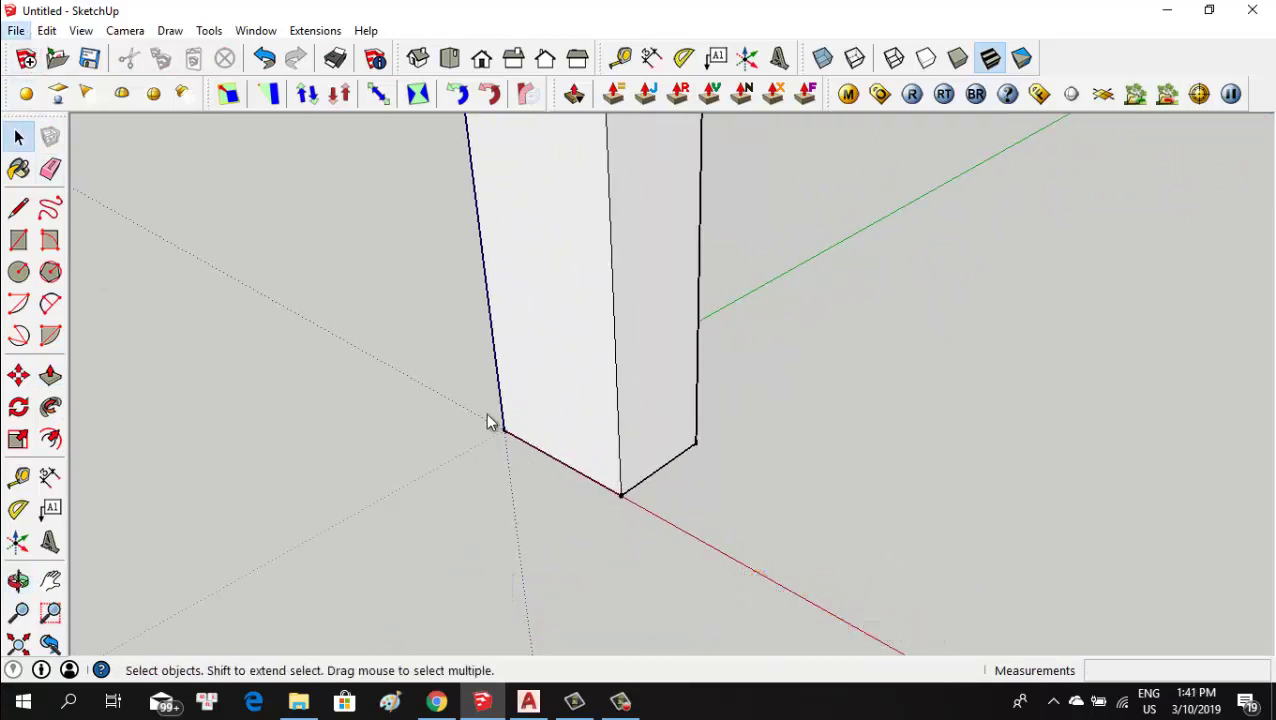
pyautogui.press('f')
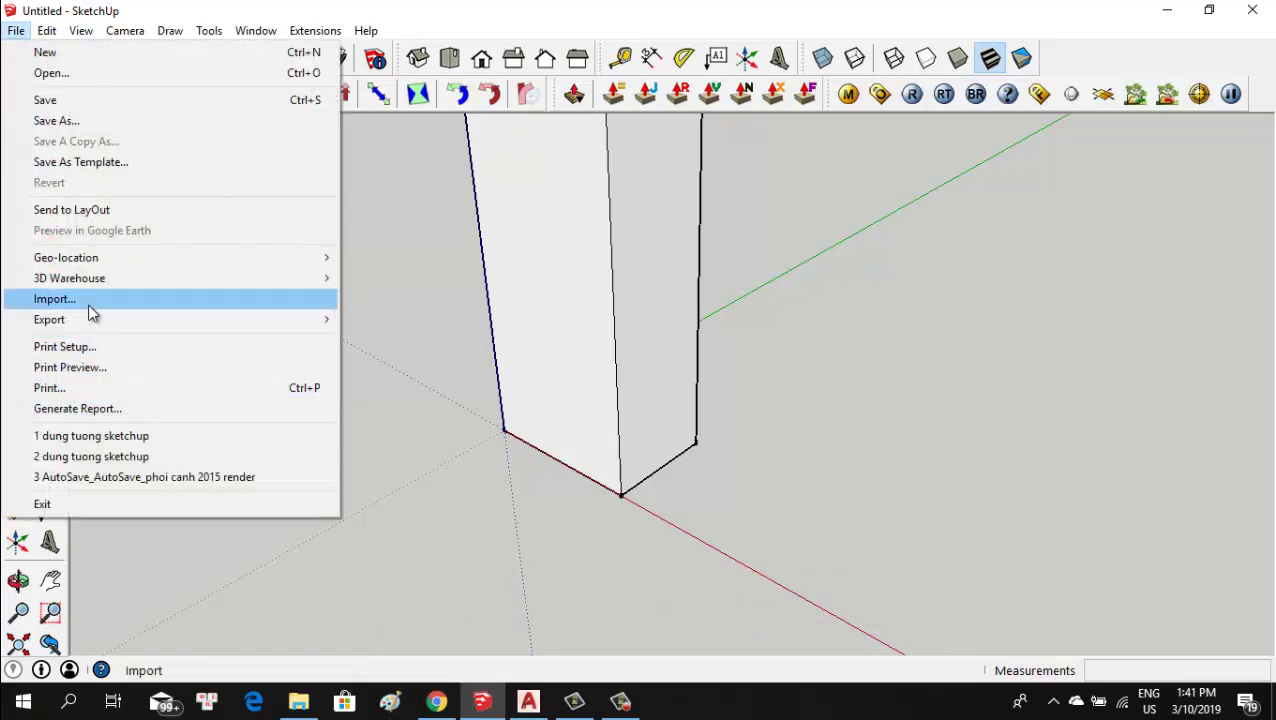
# Import mat cat chi cot.dwg into the model with import units set to millimetres.
pyautogui.click(366, 375)
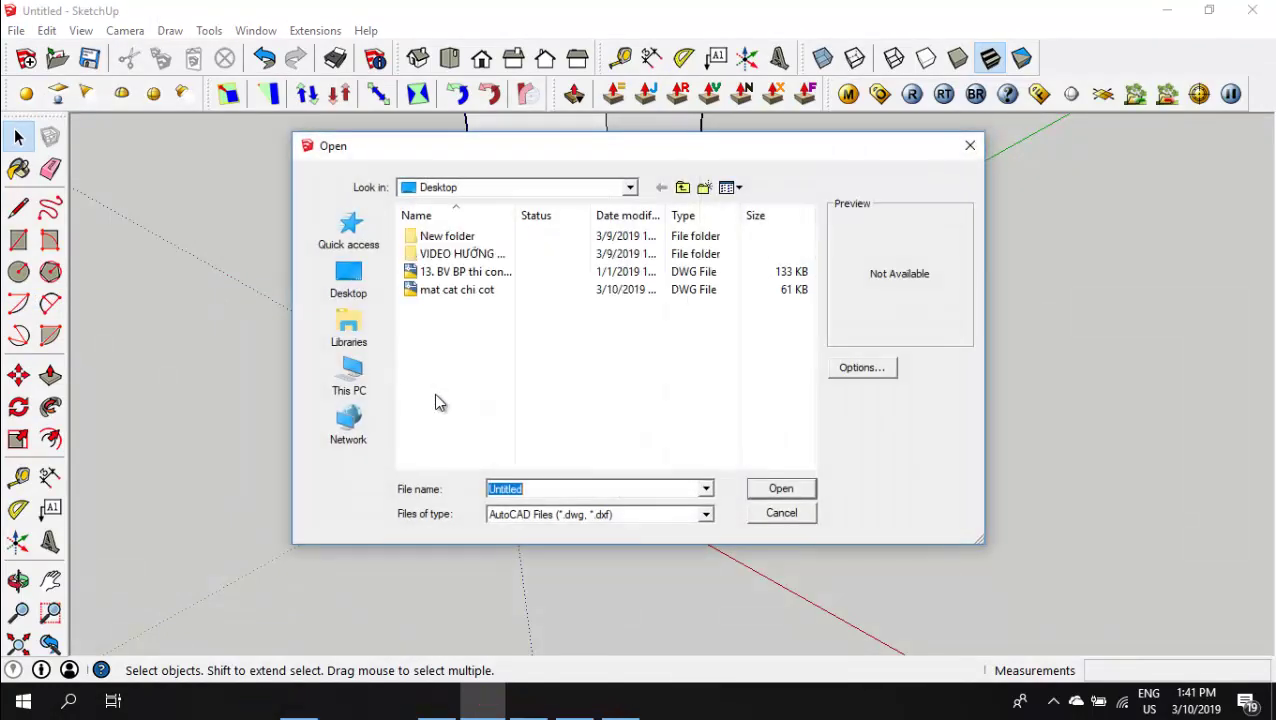
pyautogui.click(450, 292)
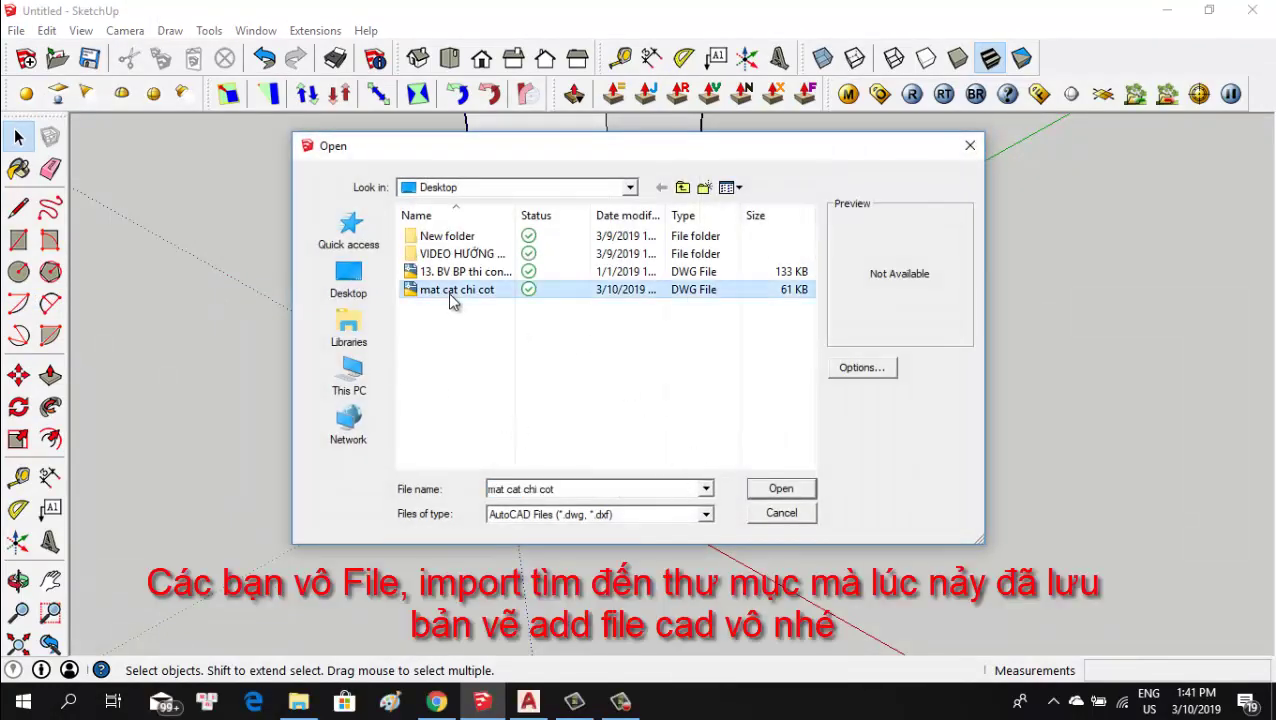
pyautogui.click(857, 370)
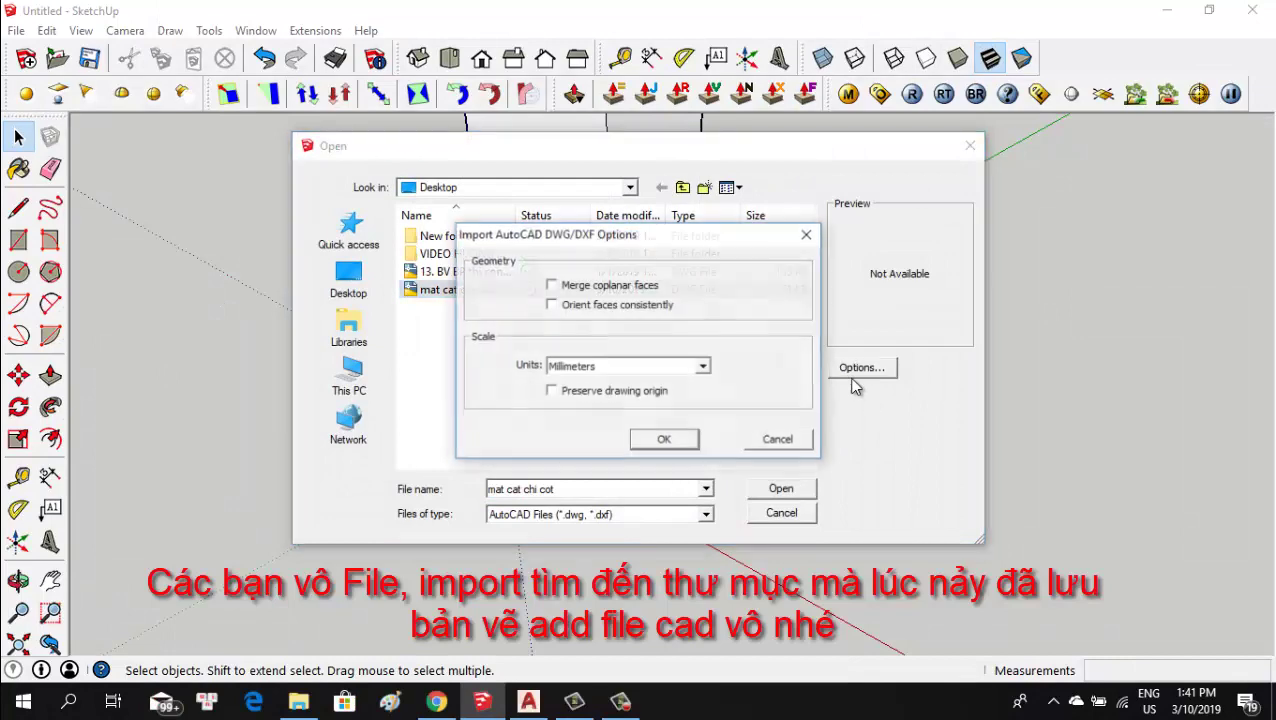
pyautogui.click(660, 441)
pyautogui.click(770, 488)
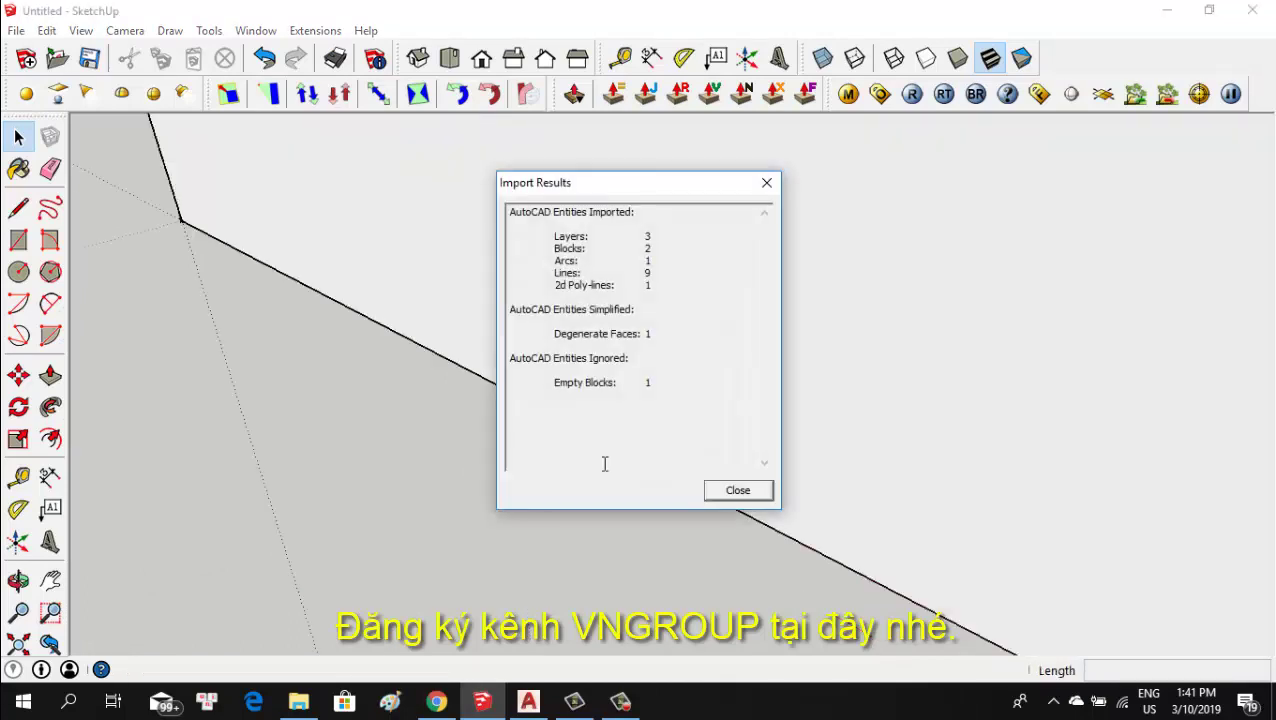
pyautogui.click(745, 492)
# Move the imported outline to sit beside the column.
pyautogui.press('m')
pyautogui.click(460, 405)
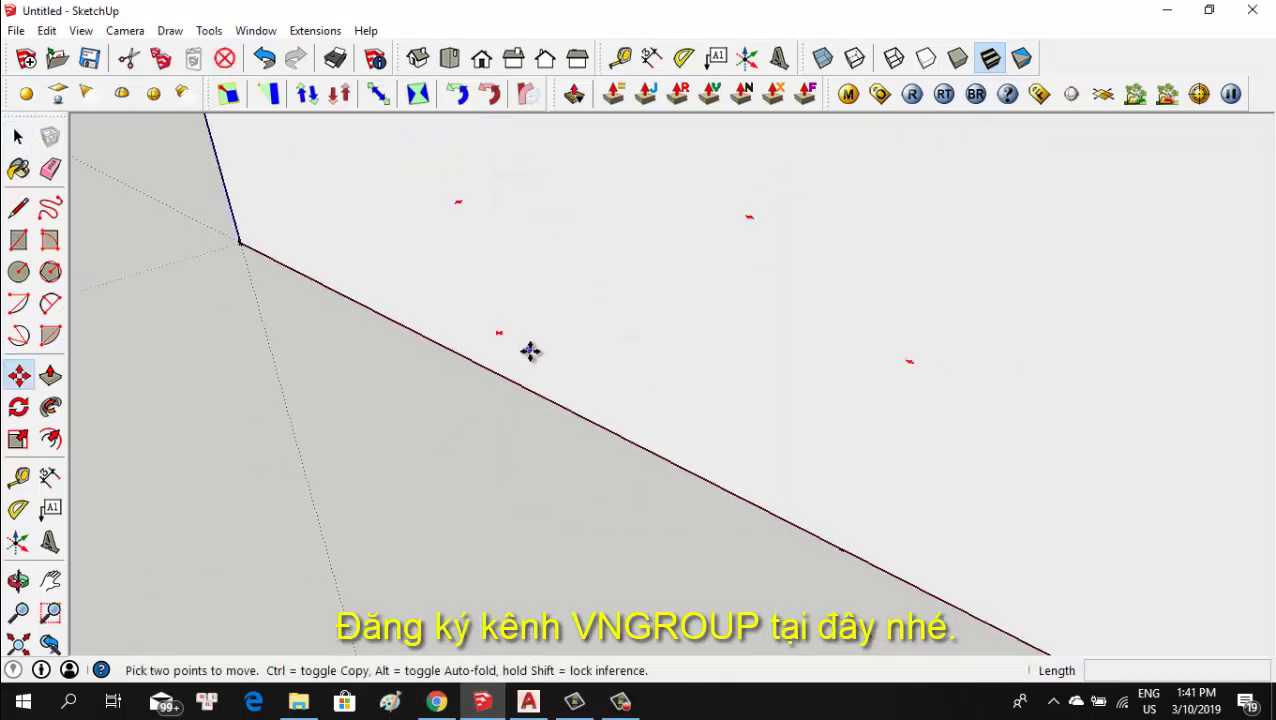
pyautogui.scroll(-2, 615, 308)
pyautogui.scroll(-3, 630, 335)
pyautogui.scroll(-2, 624, 342)
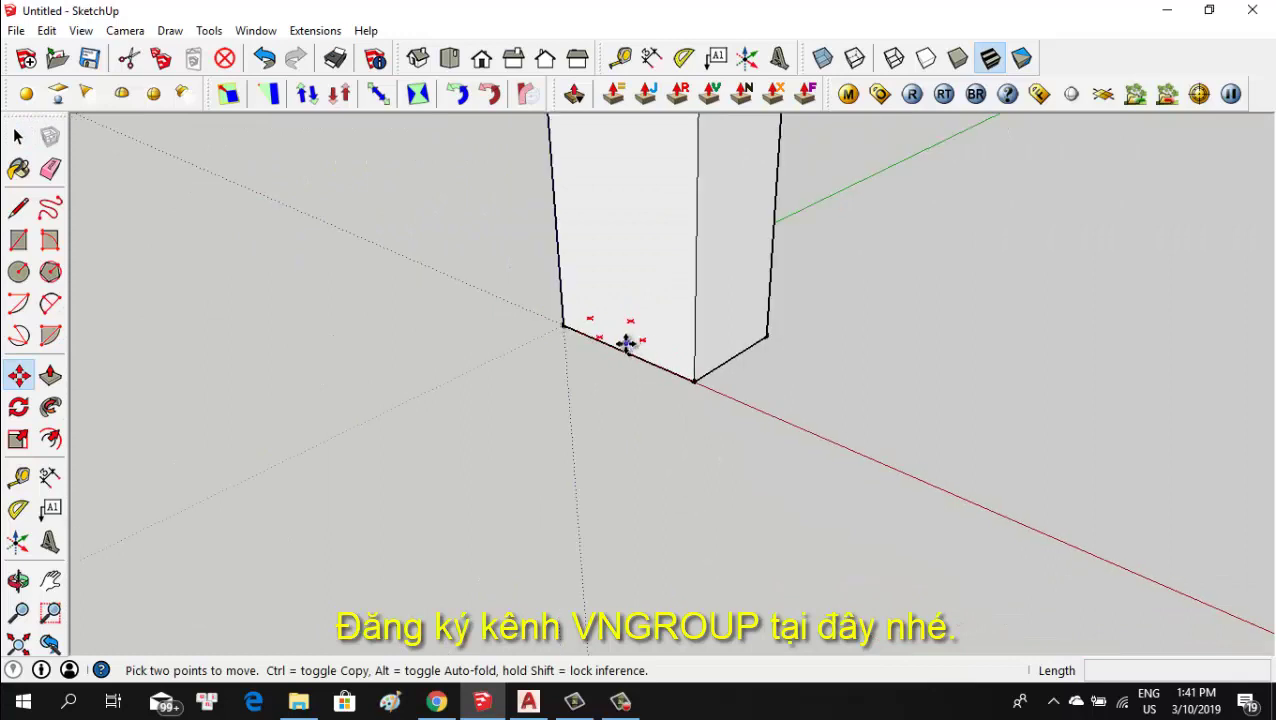
pyautogui.scroll(-2, 585, 342)
pyautogui.scroll(1, 585, 342)
pyautogui.click(580, 328)
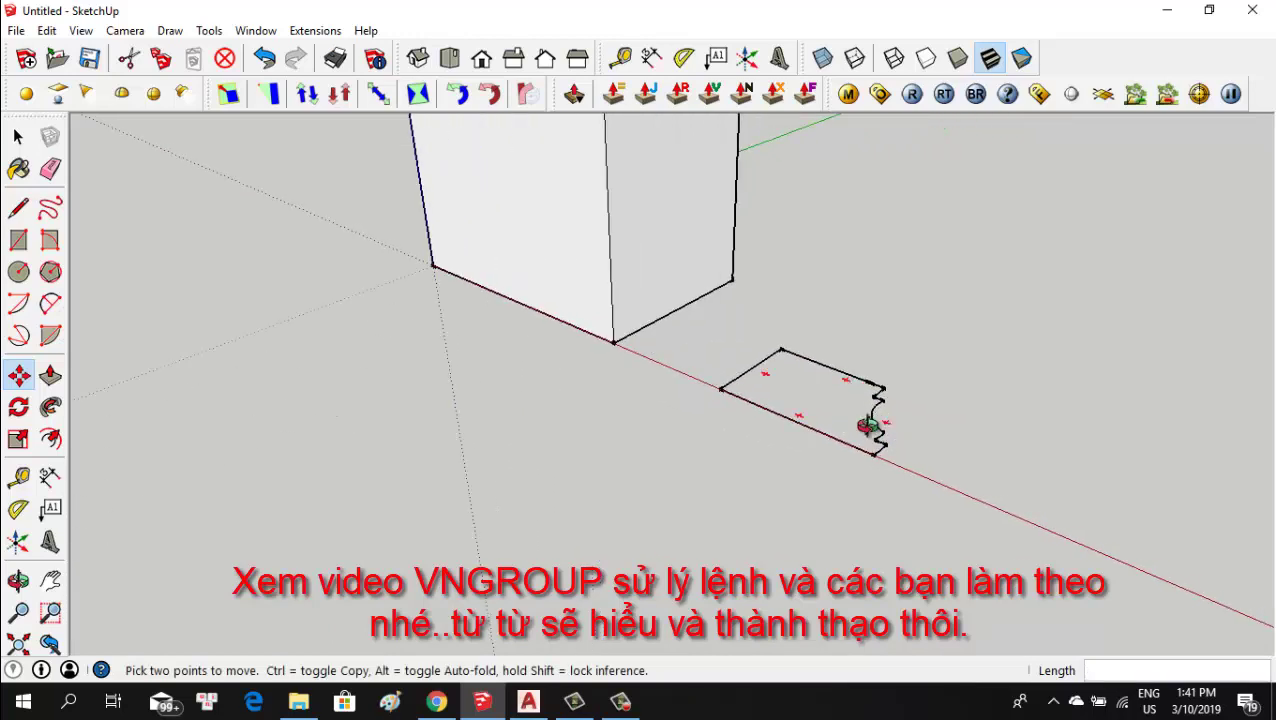
# Rotate the outline 90° so it stands upright.
pyautogui.moveTo(880, 443)
pyautogui.mouseDown(button='middle')
pyautogui.moveTo(628, 260)
pyautogui.moveTo(659, 372)
pyautogui.mouseUp(button='middle')
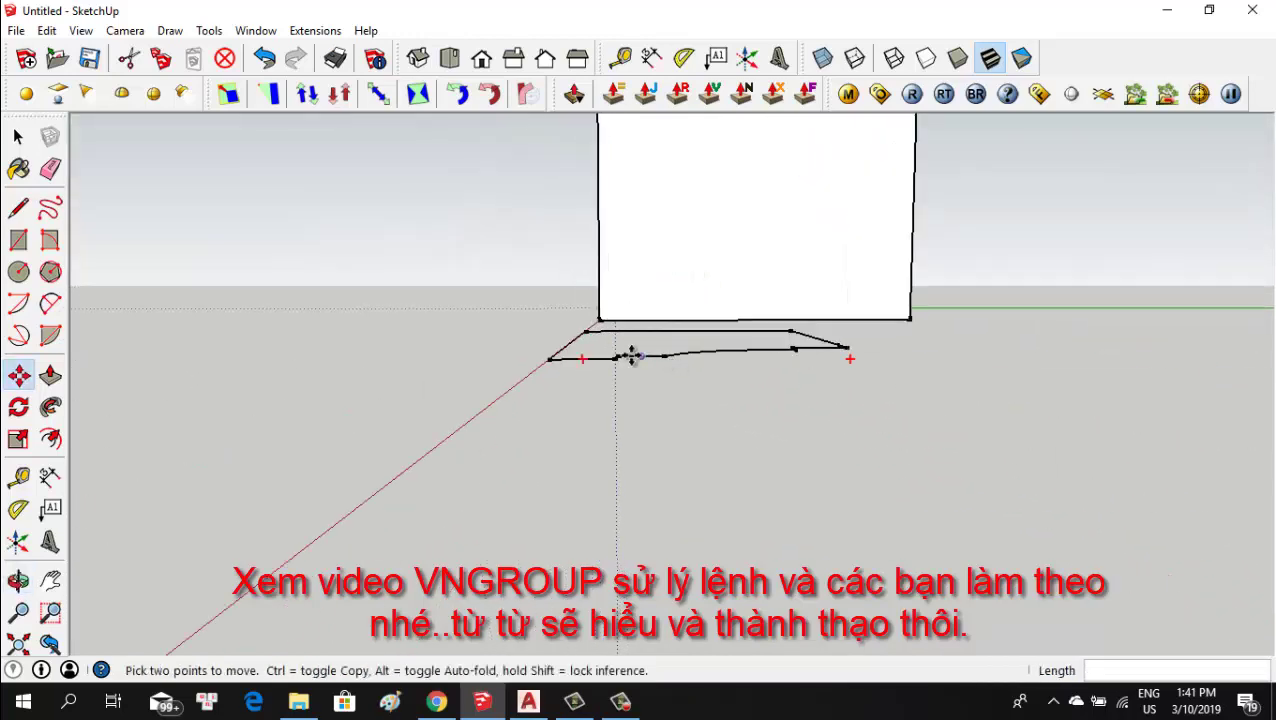
pyautogui.press('q')
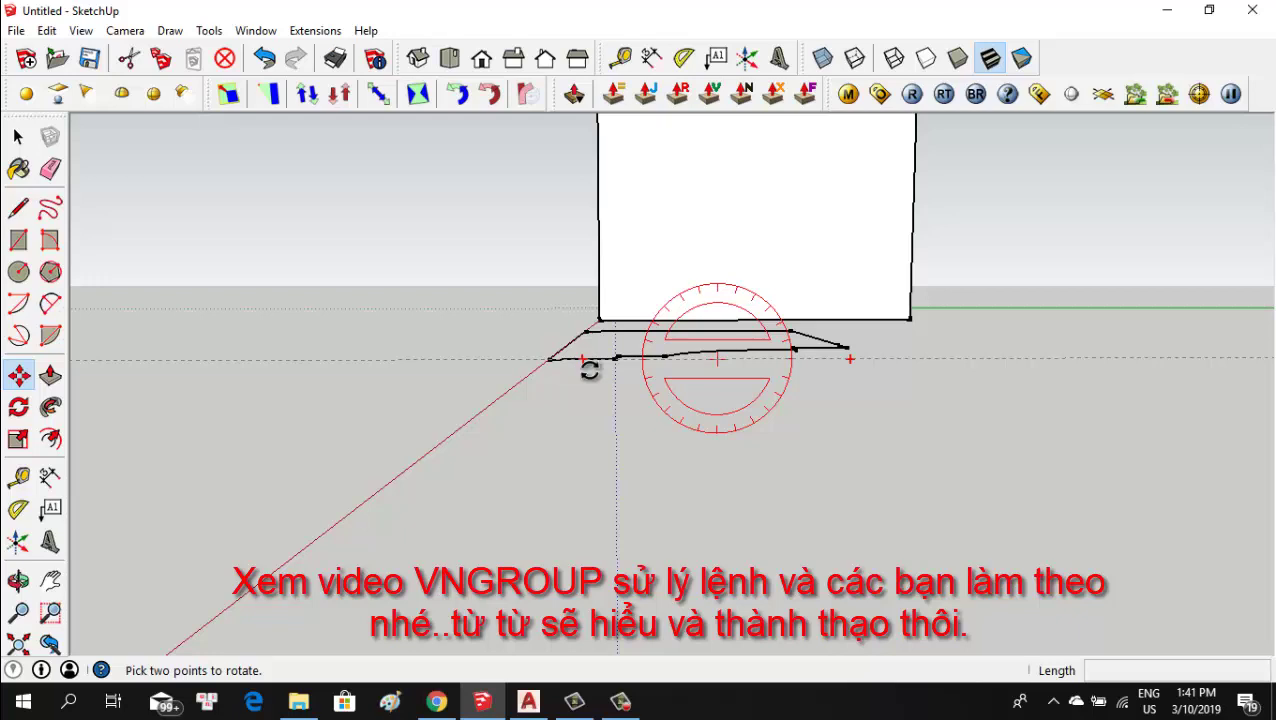
pyautogui.click(590, 362)
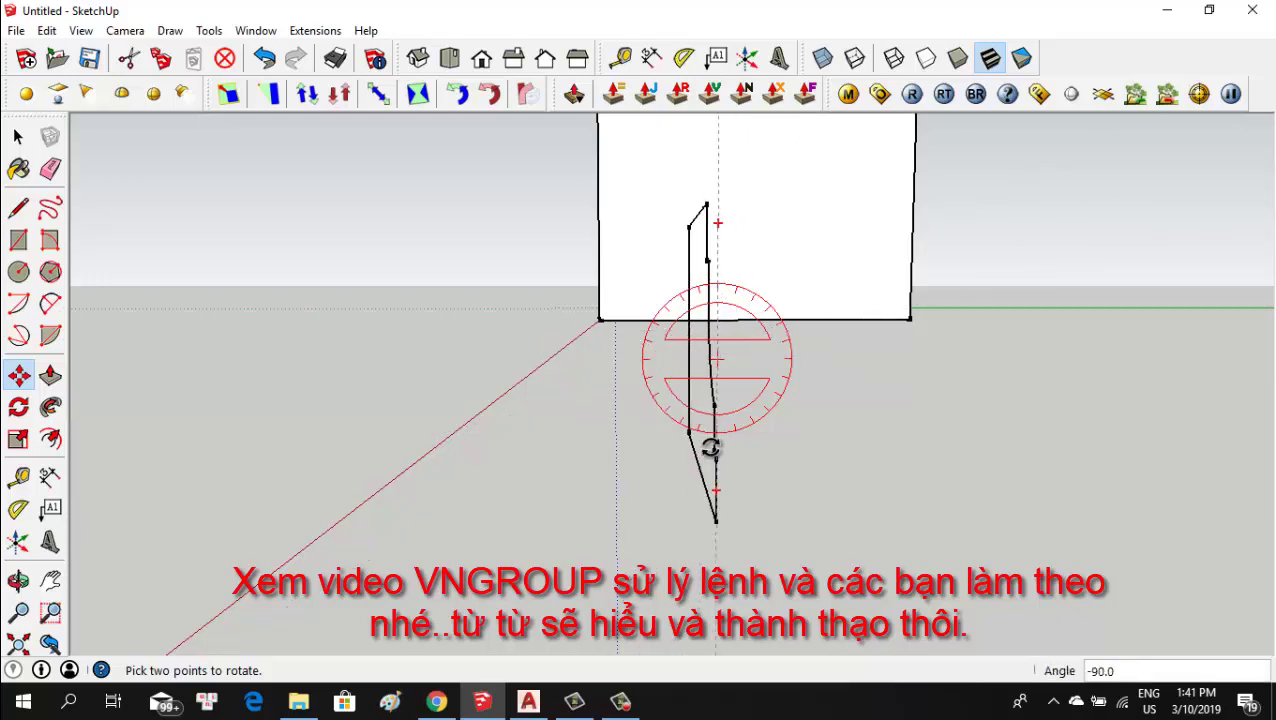
pyautogui.press('Escape')
pyautogui.moveTo(701, 421)
pyautogui.mouseDown(button='middle')
pyautogui.moveTo(707, 455)
pyautogui.moveTo(1074, 535)
pyautogui.mouseUp(button='middle')
pyautogui.press('m')
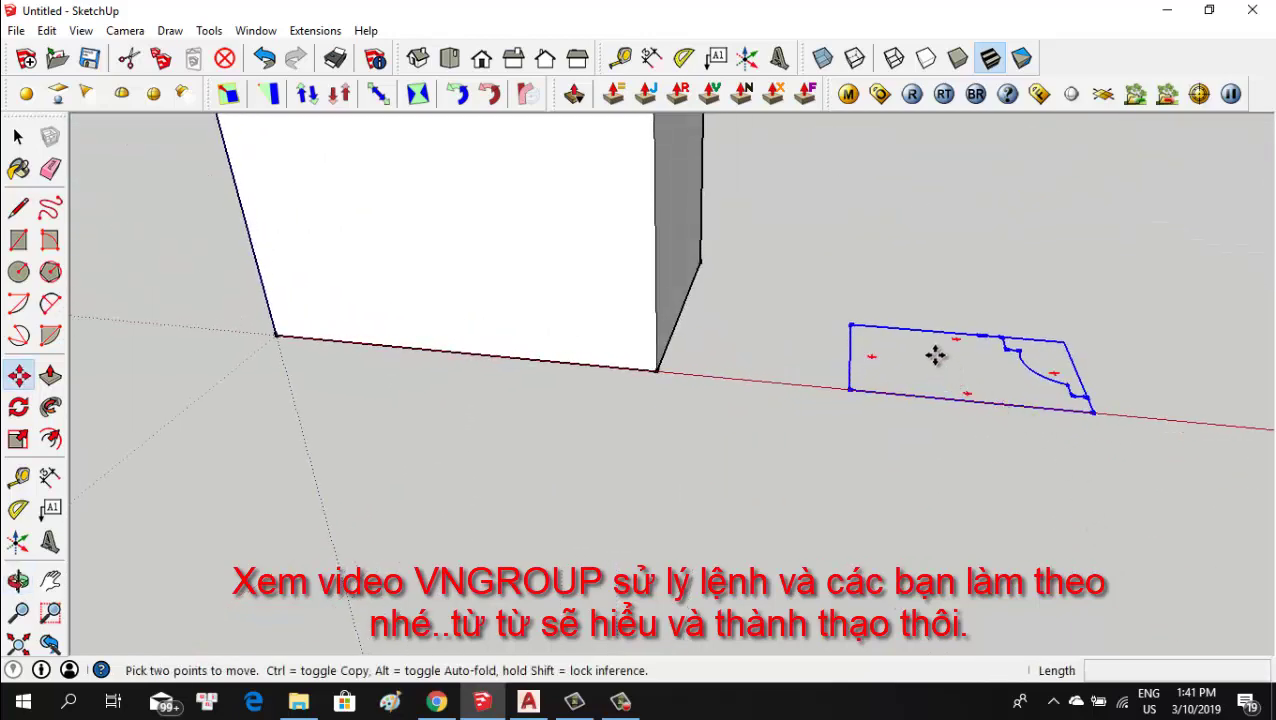
pyautogui.moveTo(1018, 403)
pyautogui.mouseDown(button='middle')
pyautogui.moveTo(672, 313)
pyautogui.moveTo(581, 259)
pyautogui.moveTo(649, 370)
pyautogui.mouseUp(button='middle')
pyautogui.press('q')
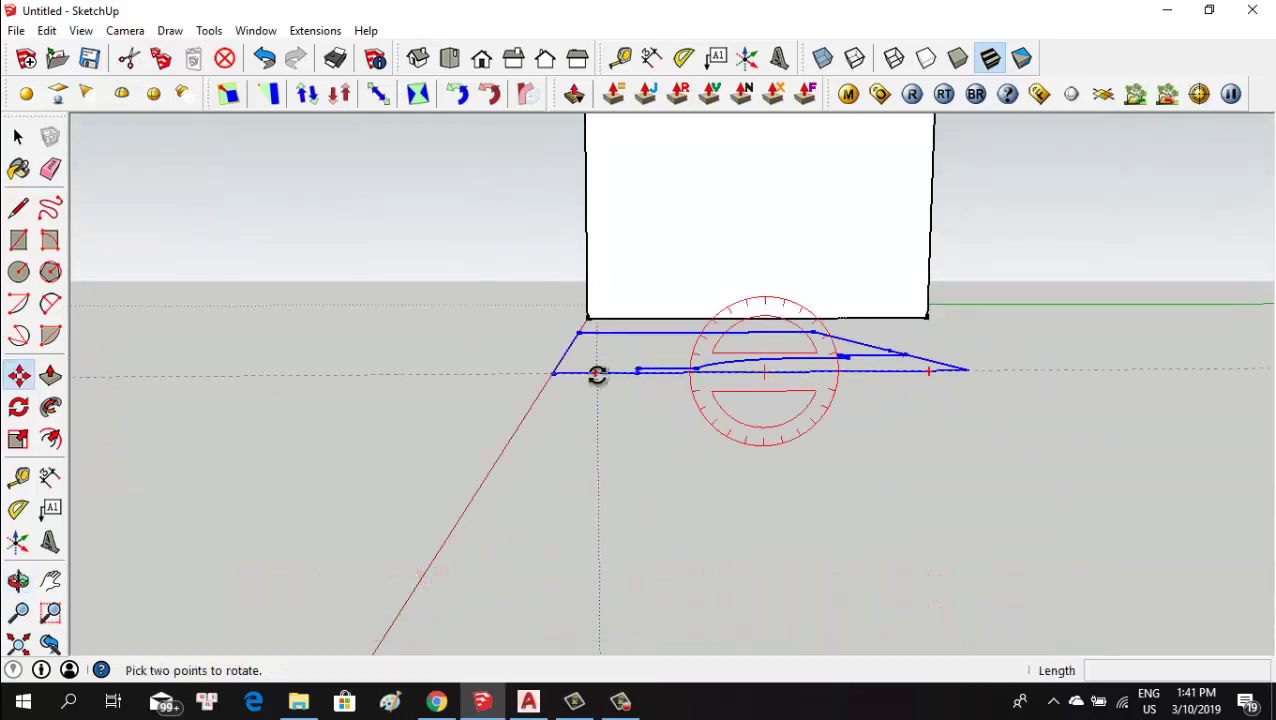
pyautogui.click(596, 373)
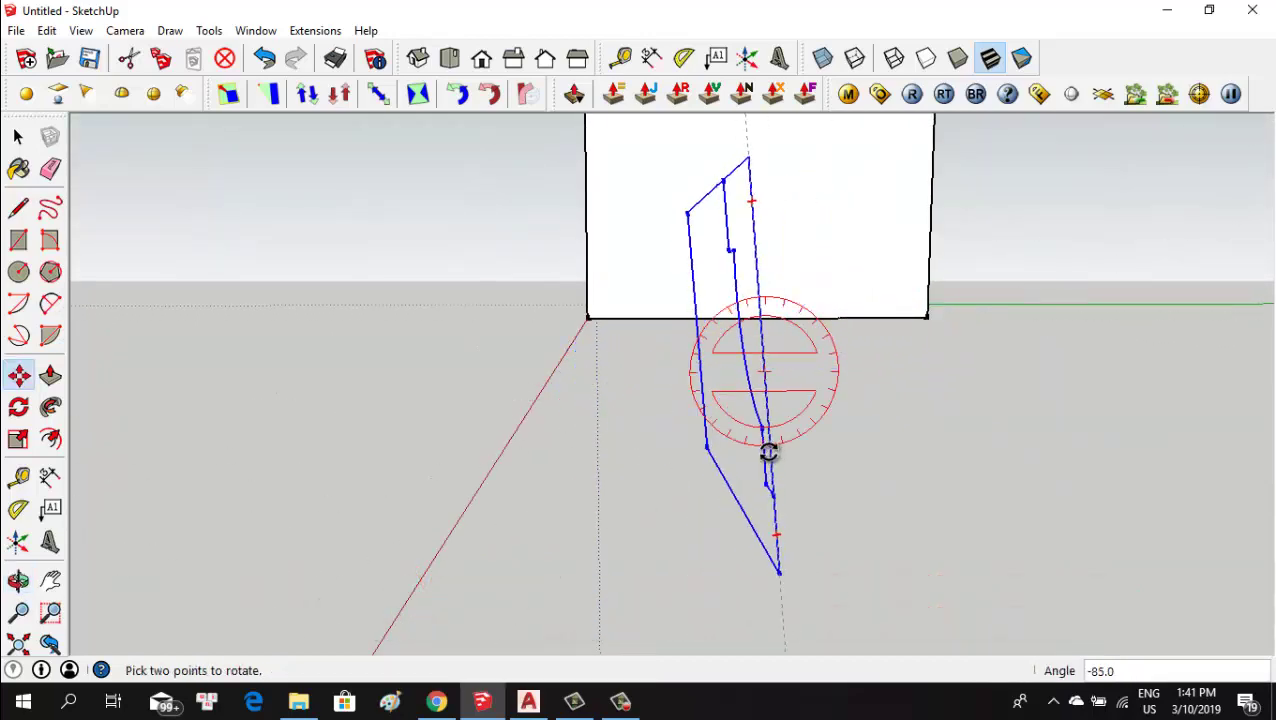
# Move the upright profile by its corner onto the column's bottom corner and check placement.
pyautogui.press('m')
pyautogui.moveTo(624, 384)
pyautogui.mouseDown(button='middle')
pyautogui.moveTo(980, 455)
pyautogui.moveTo(803, 432)
pyautogui.mouseUp(button='middle')
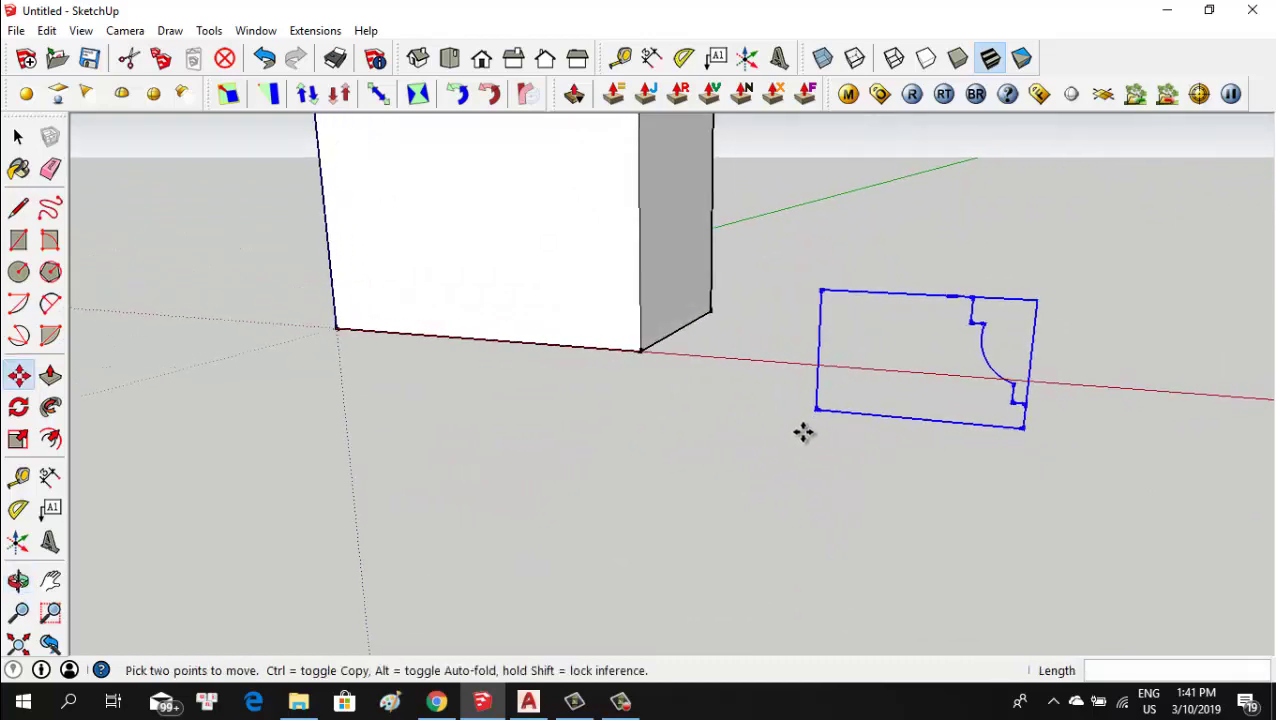
pyautogui.click(818, 412)
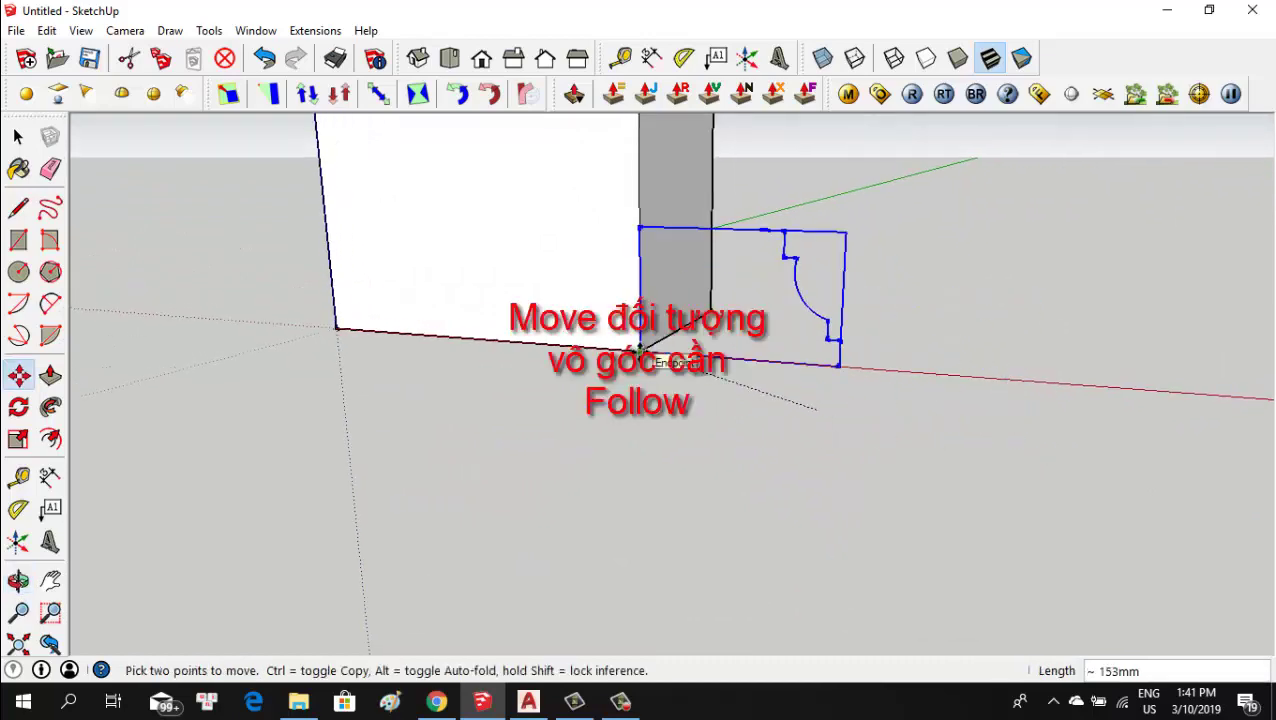
pyautogui.click(640, 350)
pyautogui.press('o')
pyautogui.moveTo(868, 304)
pyautogui.mouseDown()
pyautogui.moveTo(376, 324)
pyautogui.moveTo(174, 366)
pyautogui.moveTo(550, 387)
pyautogui.moveTo(516, 400)
pyautogui.moveTo(305, 399)
pyautogui.moveTo(638, 427)
pyautogui.moveTo(638, 501)
pyautogui.moveTo(716, 515)
pyautogui.moveTo(778, 461)
pyautogui.moveTo(521, 436)
pyautogui.moveTo(766, 500)
pyautogui.mouseUp()
pyautogui.moveTo(766, 500)
pyautogui.mouseDown(button='middle')
pyautogui.moveTo(683, 336)
pyautogui.moveTo(336, 322)
pyautogui.moveTo(755, 359)
pyautogui.moveTo(513, 330)
pyautogui.mouseUp(button='middle')
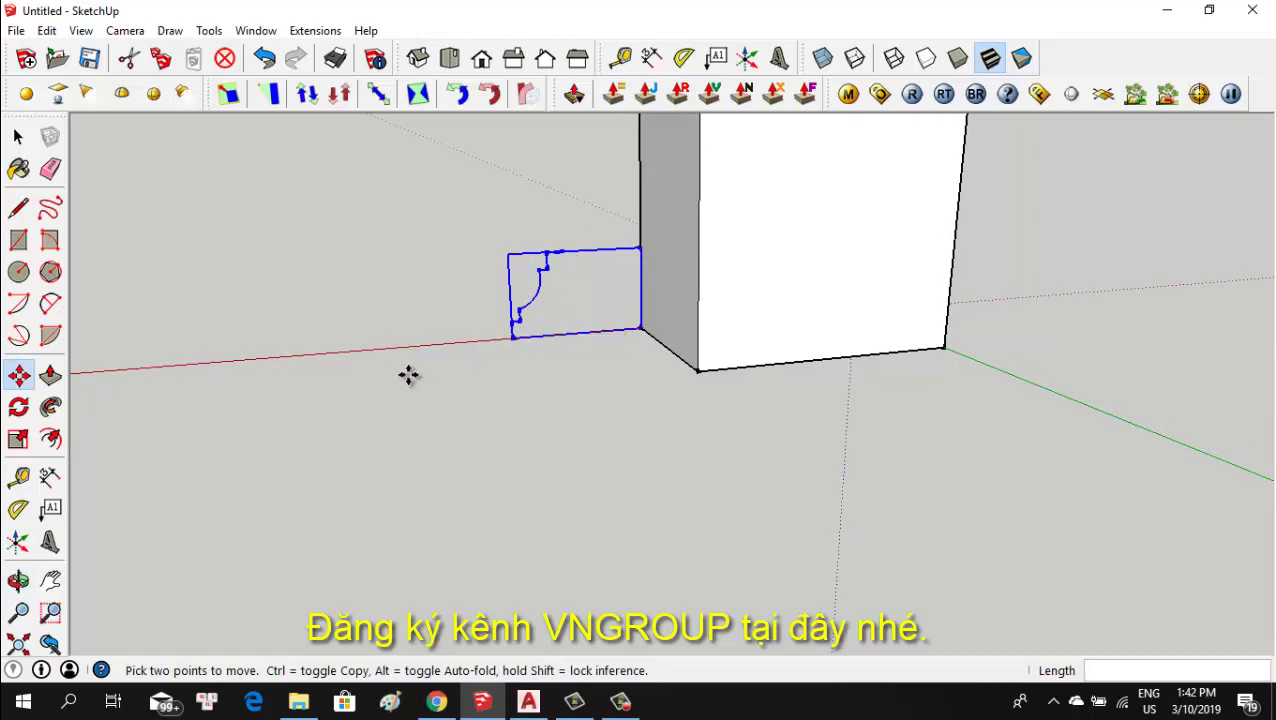
pyautogui.moveTo(624, 316)
pyautogui.mouseDown(button='middle')
pyautogui.moveTo(712, 367)
pyautogui.moveTo(945, 390)
pyautogui.moveTo(1054, 421)
pyautogui.moveTo(822, 381)
pyautogui.mouseUp(button='middle')
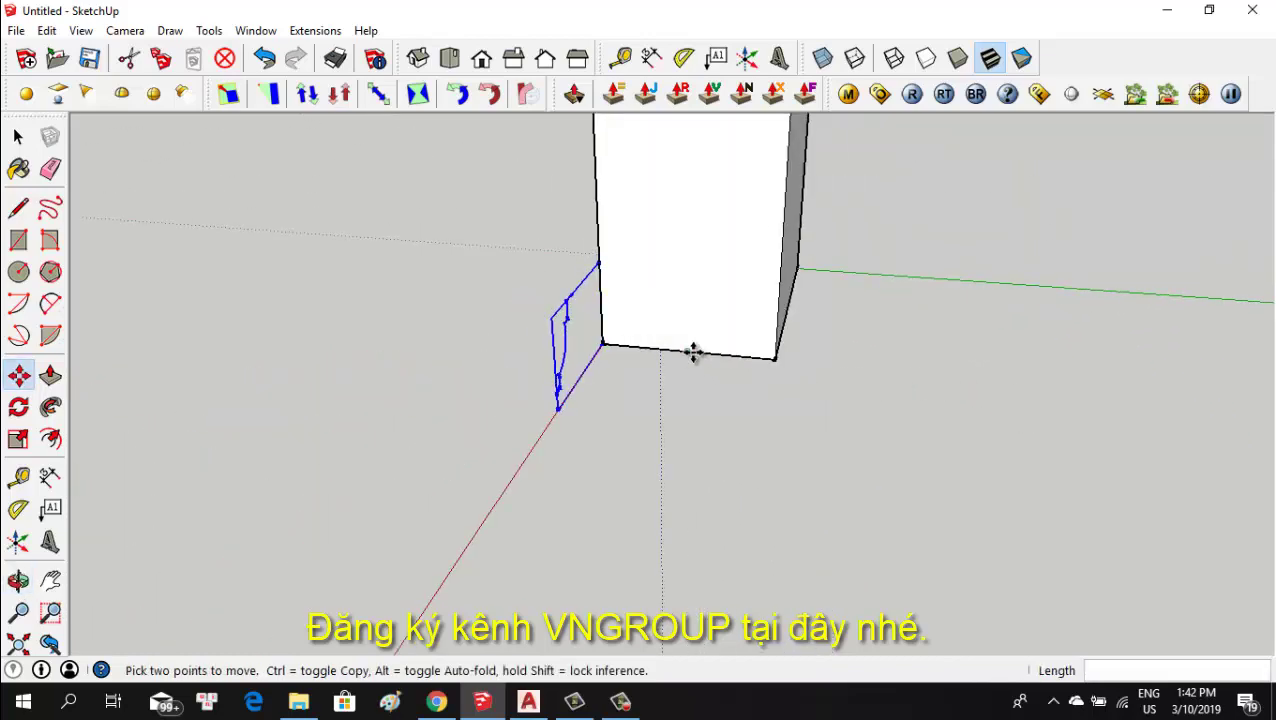
pyautogui.scroll(2, 690, 354)
pyautogui.moveTo(581, 390)
pyautogui.mouseDown(button='middle')
pyautogui.moveTo(989, 390)
pyautogui.moveTo(1062, 356)
pyautogui.mouseUp(button='middle')
pyautogui.moveTo(909, 334)
pyautogui.mouseDown(button='middle')
pyautogui.moveTo(860, 362)
pyautogui.moveTo(893, 305)
pyautogui.moveTo(862, 312)
pyautogui.mouseUp(button='middle')
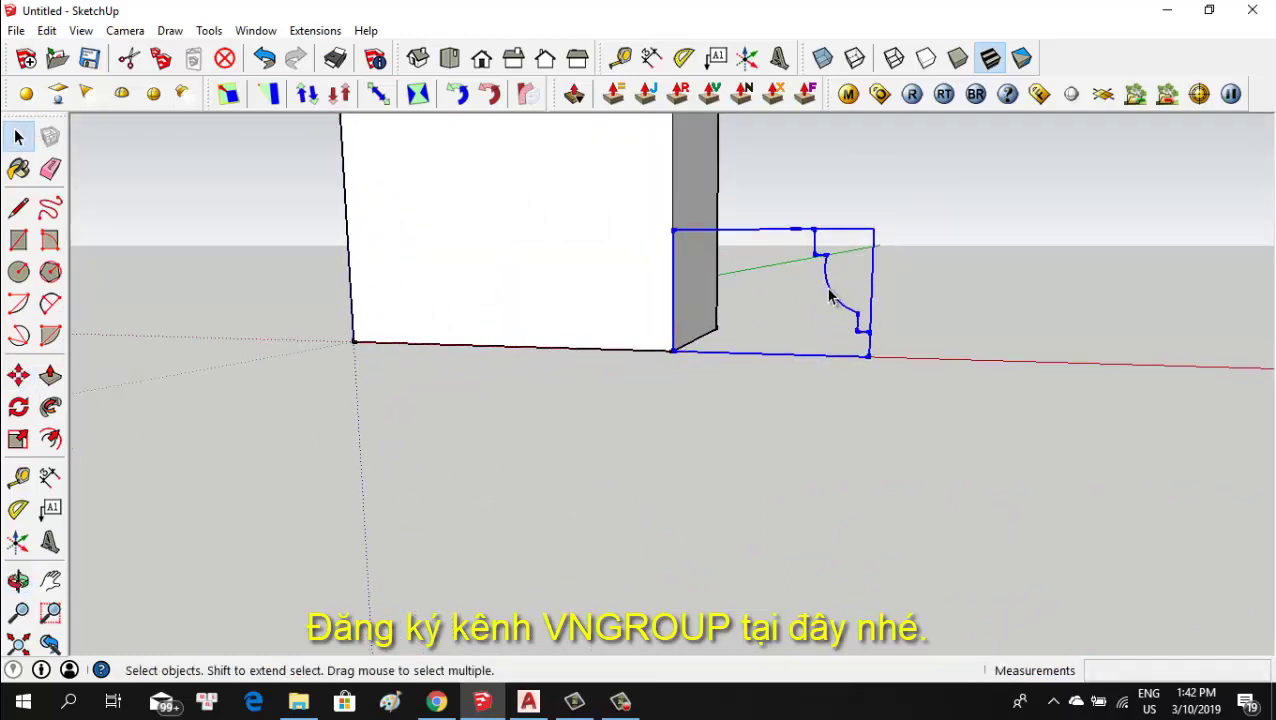
# Edit the profile component and draw a closing line so the profile forms a face.
pyautogui.rightClick(829, 294)
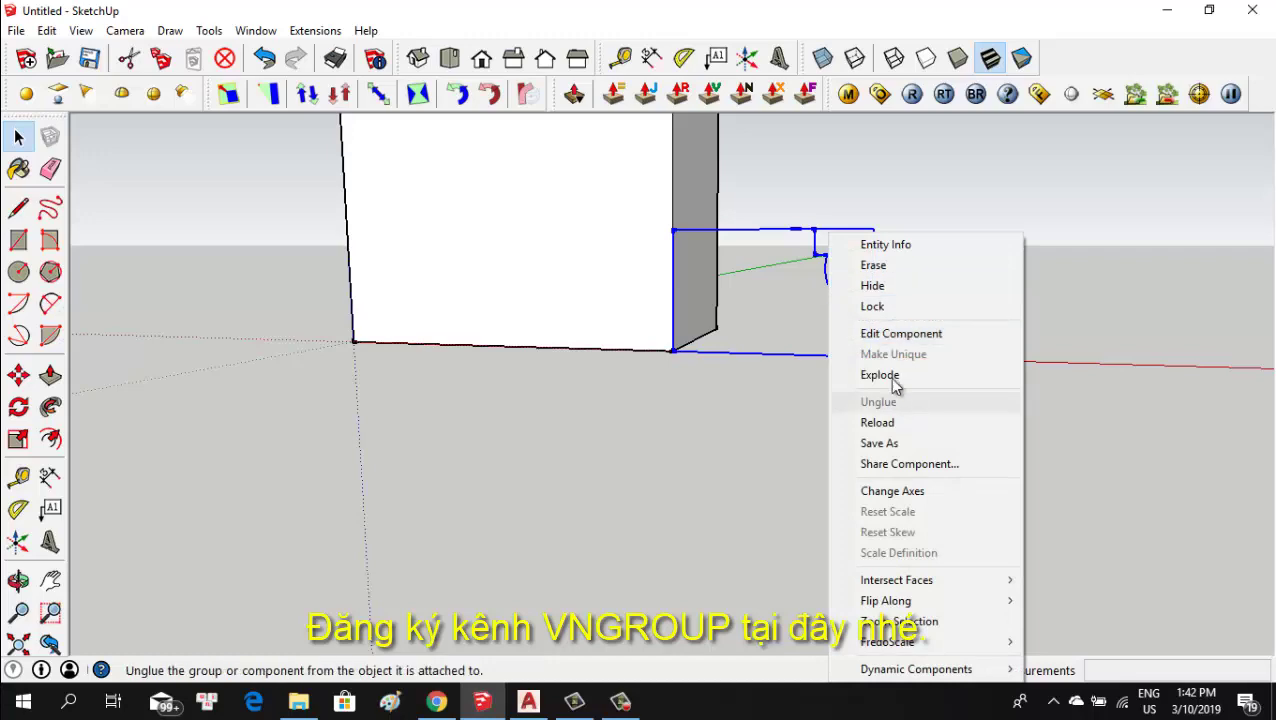
pyautogui.click(884, 344)
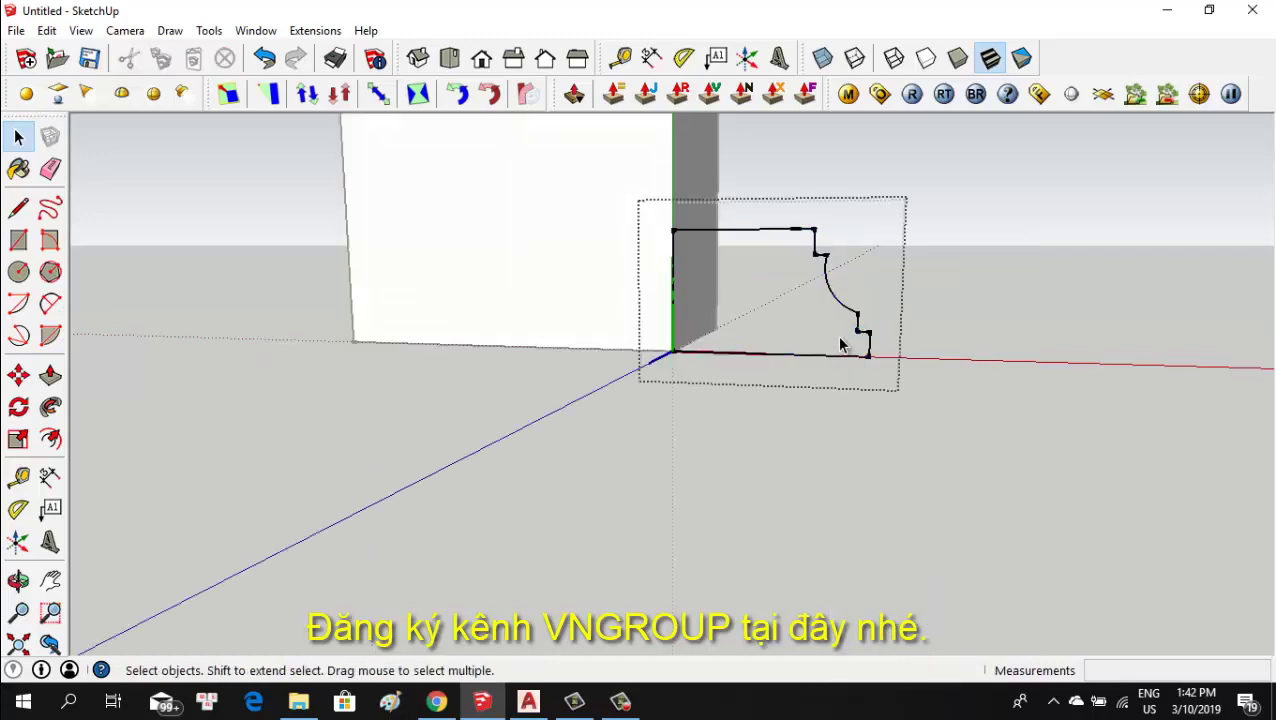
pyautogui.scroll(3, 800, 330)
pyautogui.scroll(1, 905, 364)
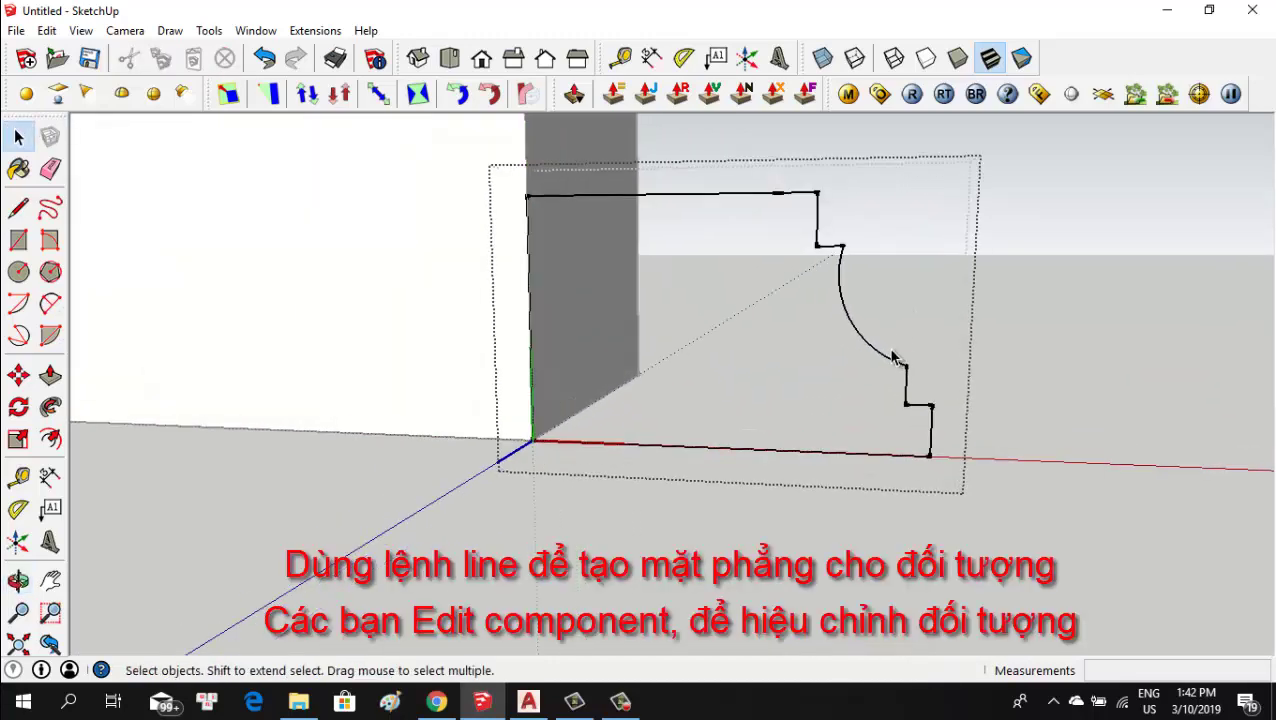
pyautogui.press('l')
pyautogui.click(527, 195)
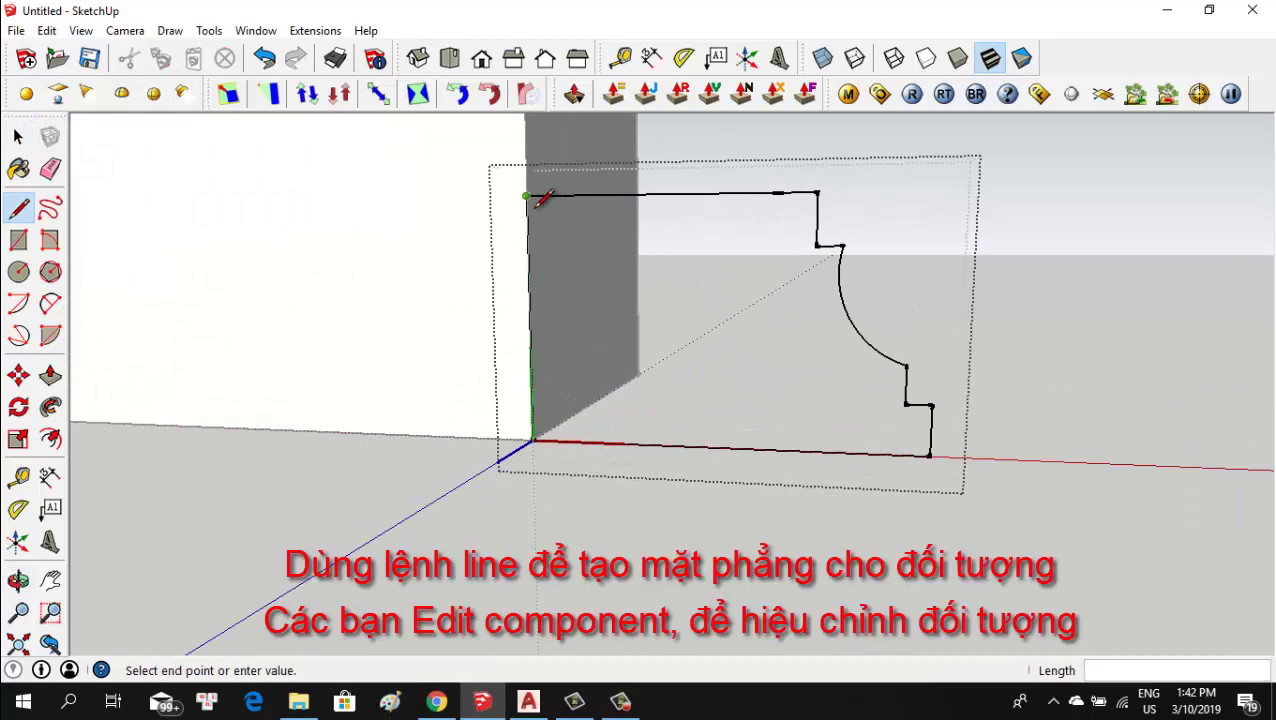
pyautogui.click(533, 439)
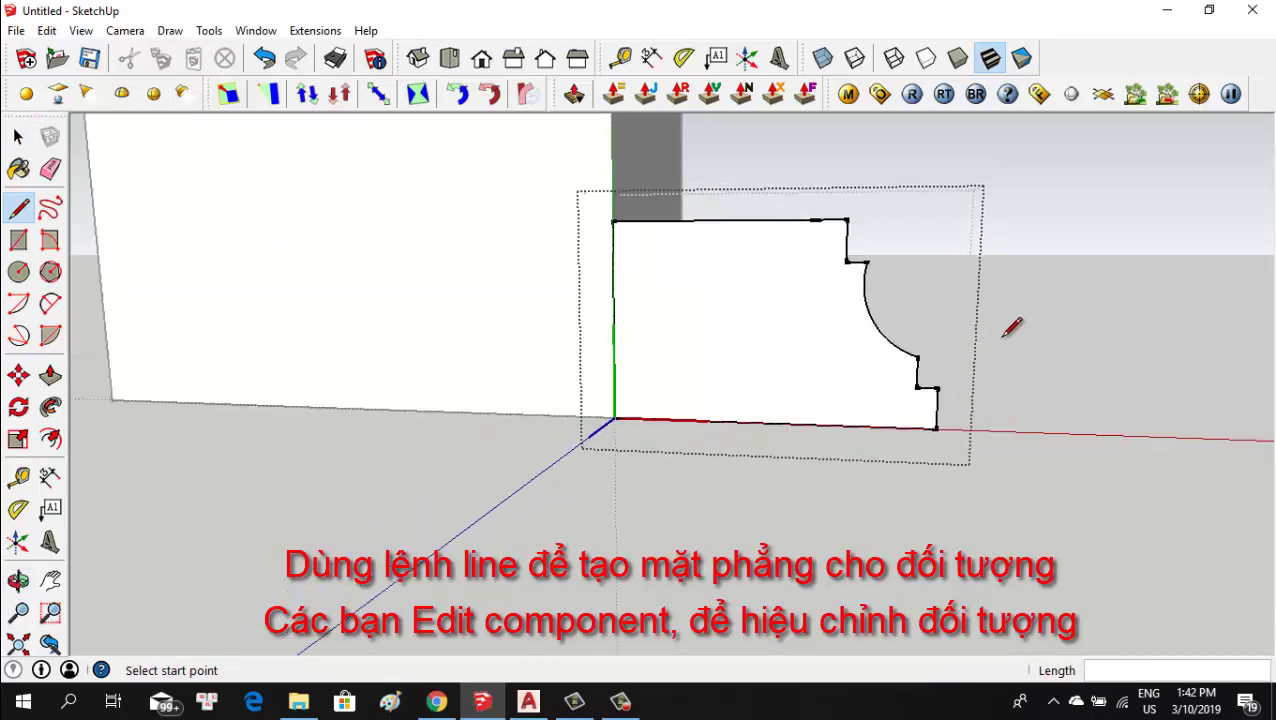
pyautogui.press('space')
# Inspect the closed profile from several angles and select the profile component.
pyautogui.moveTo(996, 326)
pyautogui.mouseDown(button='middle')
pyautogui.moveTo(760, 372)
pyautogui.moveTo(421, 408)
pyautogui.mouseUp(button='middle')
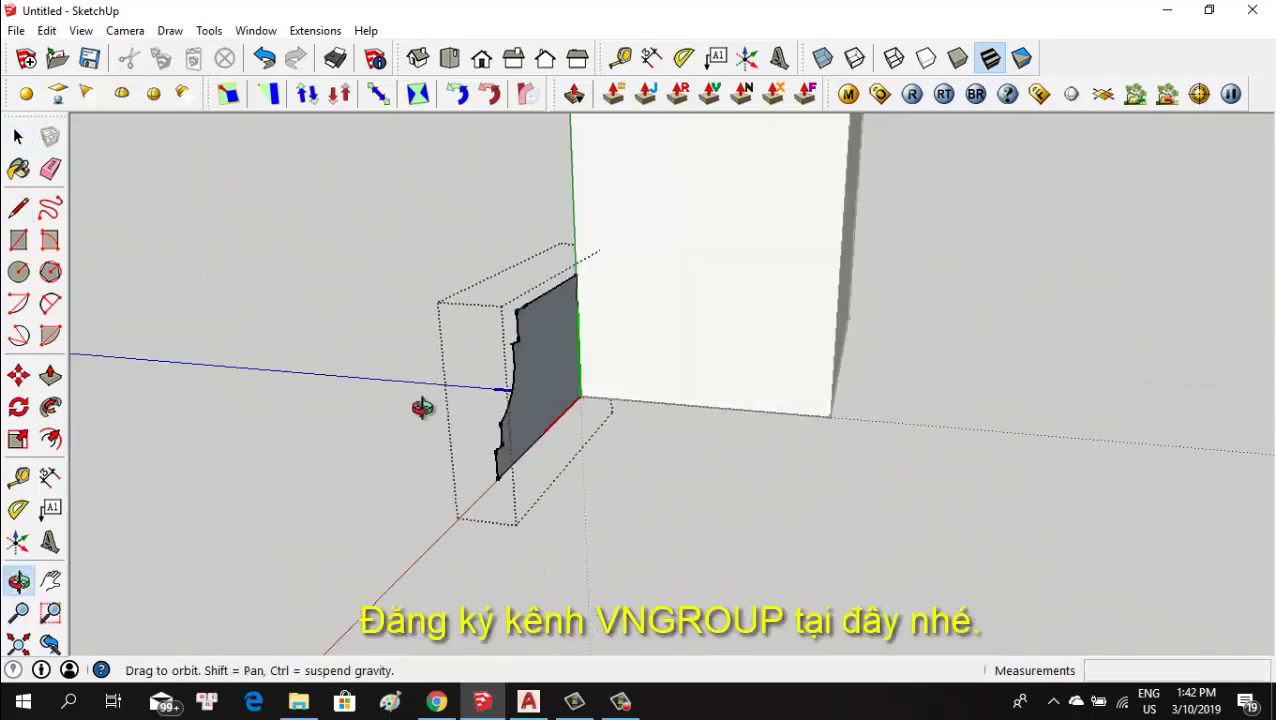
pyautogui.moveTo(699, 435)
pyautogui.mouseDown(button='middle')
pyautogui.moveTo(649, 426)
pyautogui.moveTo(723, 427)
pyautogui.mouseUp(button='middle')
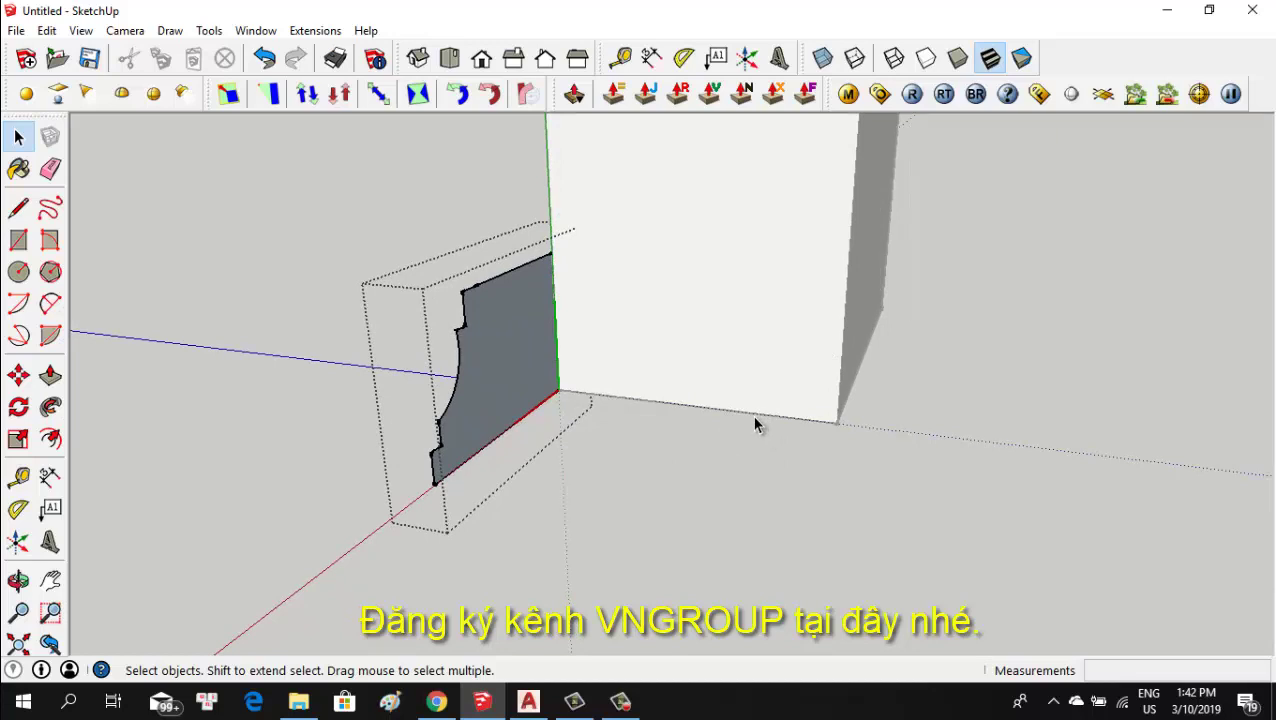
pyautogui.moveTo(755, 424)
pyautogui.mouseDown(button='middle')
pyautogui.moveTo(803, 385)
pyautogui.moveTo(818, 413)
pyautogui.moveTo(608, 400)
pyautogui.mouseUp(button='middle')
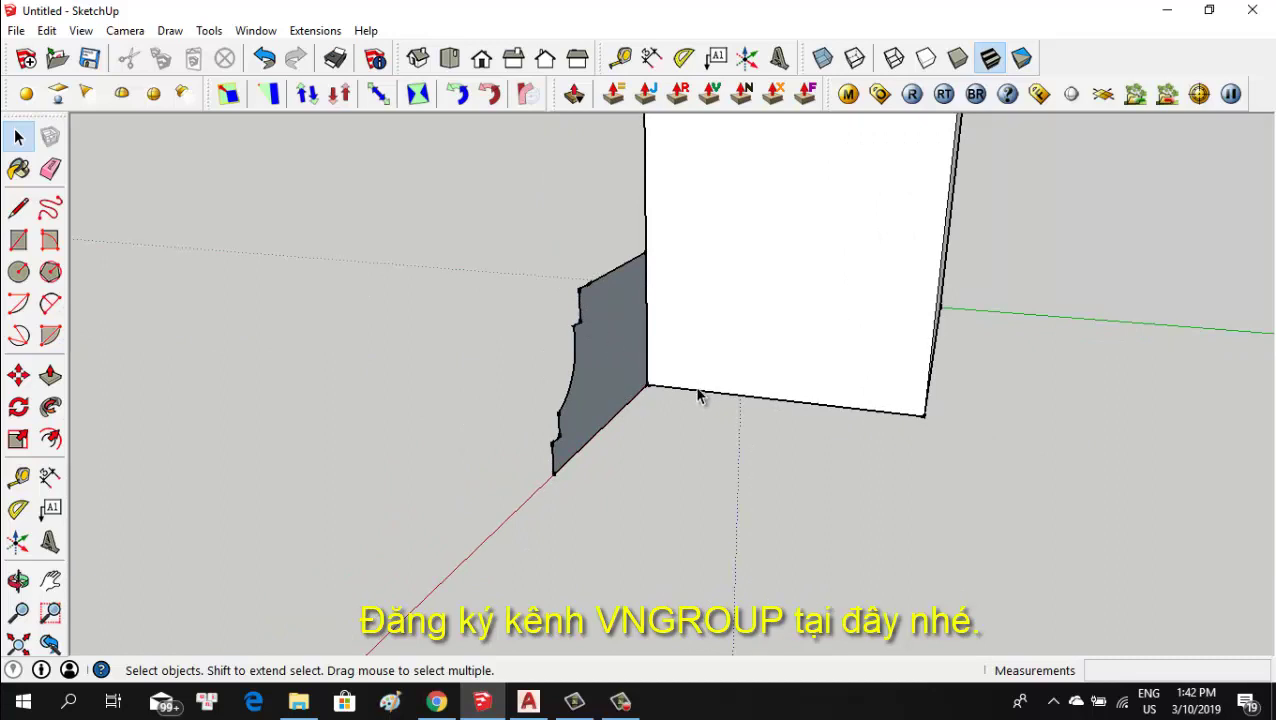
pyautogui.click(610, 320)
pyautogui.rightClick(598, 350)
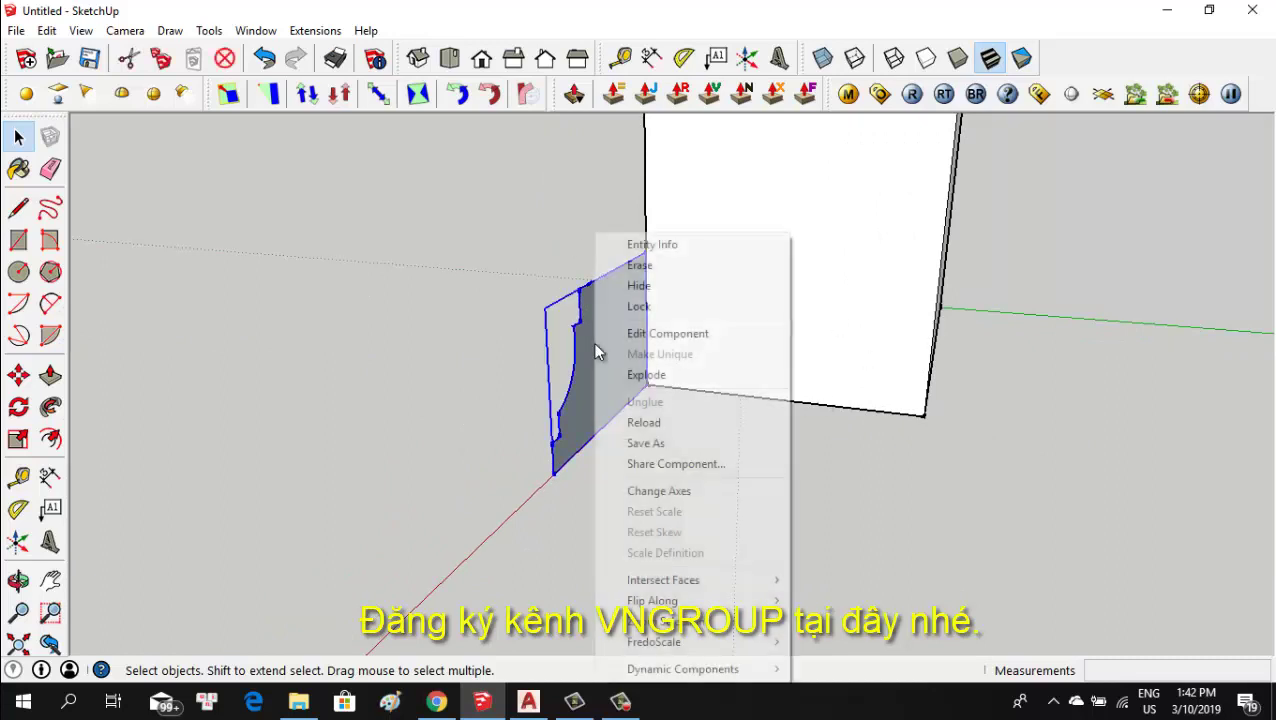
# Inside the profile component, draw the 200mm and 300mm path lines along the column base.
pyautogui.click(654, 345)
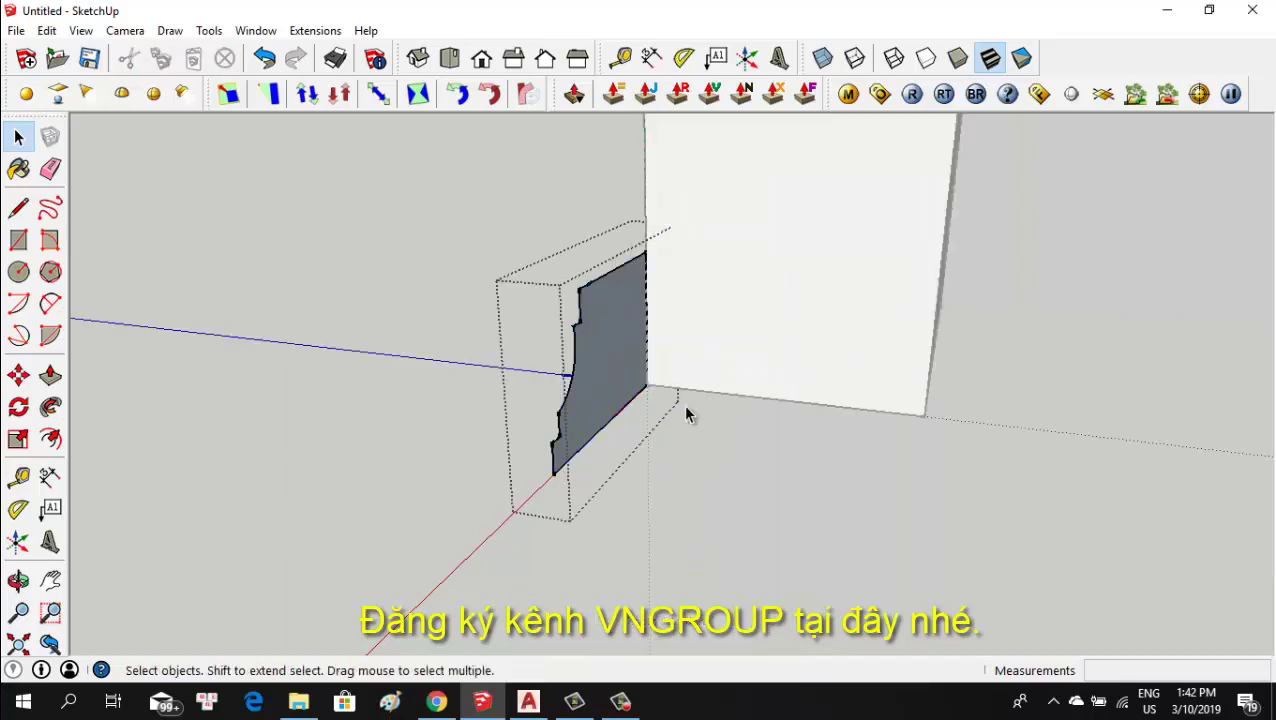
pyautogui.moveTo(683, 404)
pyautogui.mouseDown(button='middle')
pyautogui.moveTo(678, 415)
pyautogui.moveTo(663, 389)
pyautogui.moveTo(500, 314)
pyautogui.moveTo(621, 398)
pyautogui.moveTo(632, 384)
pyautogui.mouseUp(button='middle')
pyautogui.press('l')
pyautogui.click(635, 380)
pyautogui.click(925, 432)
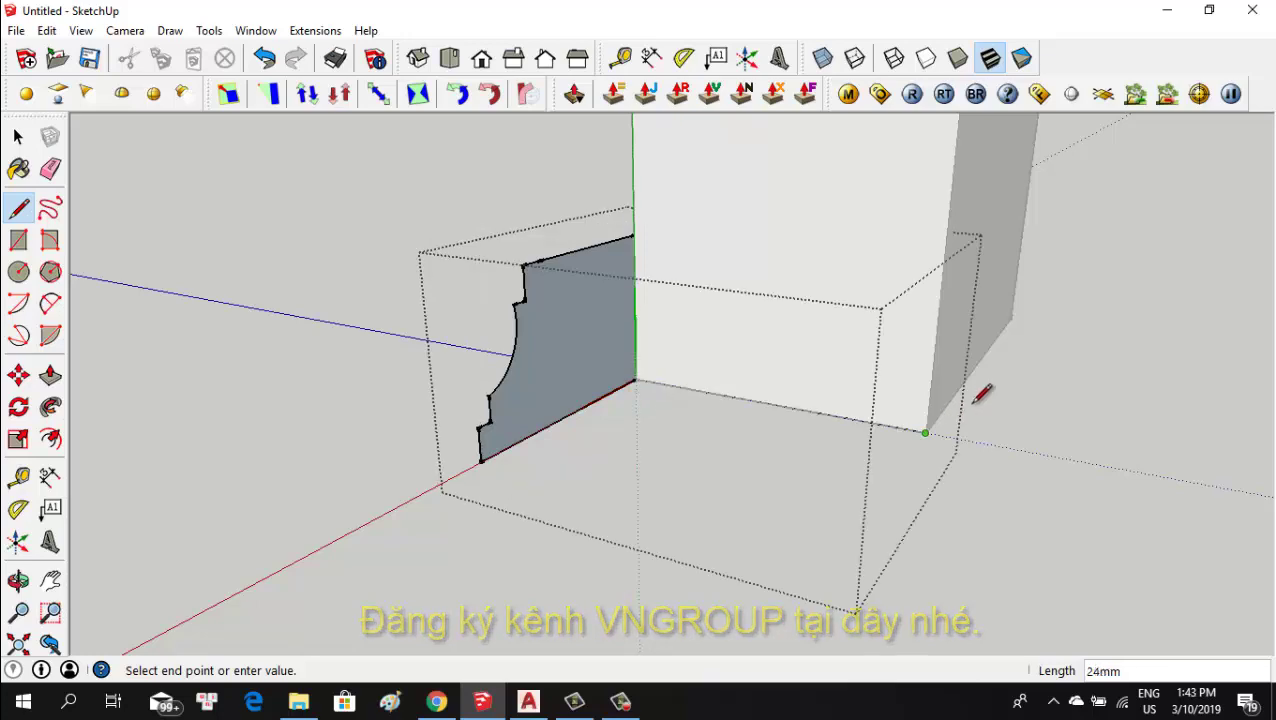
pyautogui.click(1012, 318)
# Complete the closed path around the column's foot and return to Select.
pyautogui.moveTo(1012, 318)
pyautogui.mouseDown(button='middle')
pyautogui.moveTo(772, 353)
pyautogui.moveTo(328, 333)
pyautogui.moveTo(781, 466)
pyautogui.mouseUp(button='middle')
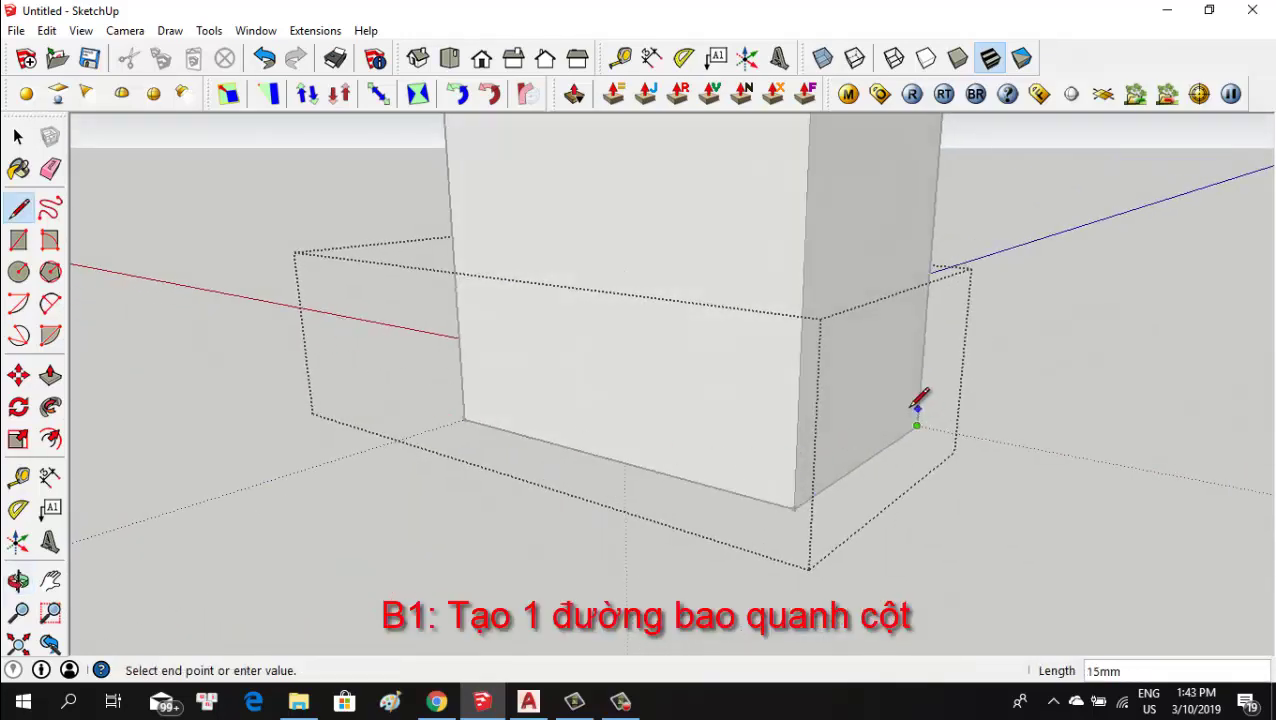
pyautogui.moveTo(917, 403)
pyautogui.mouseDown(button='middle')
pyautogui.moveTo(313, 447)
pyautogui.moveTo(810, 455)
pyautogui.mouseUp(button='middle')
pyautogui.click(803, 452)
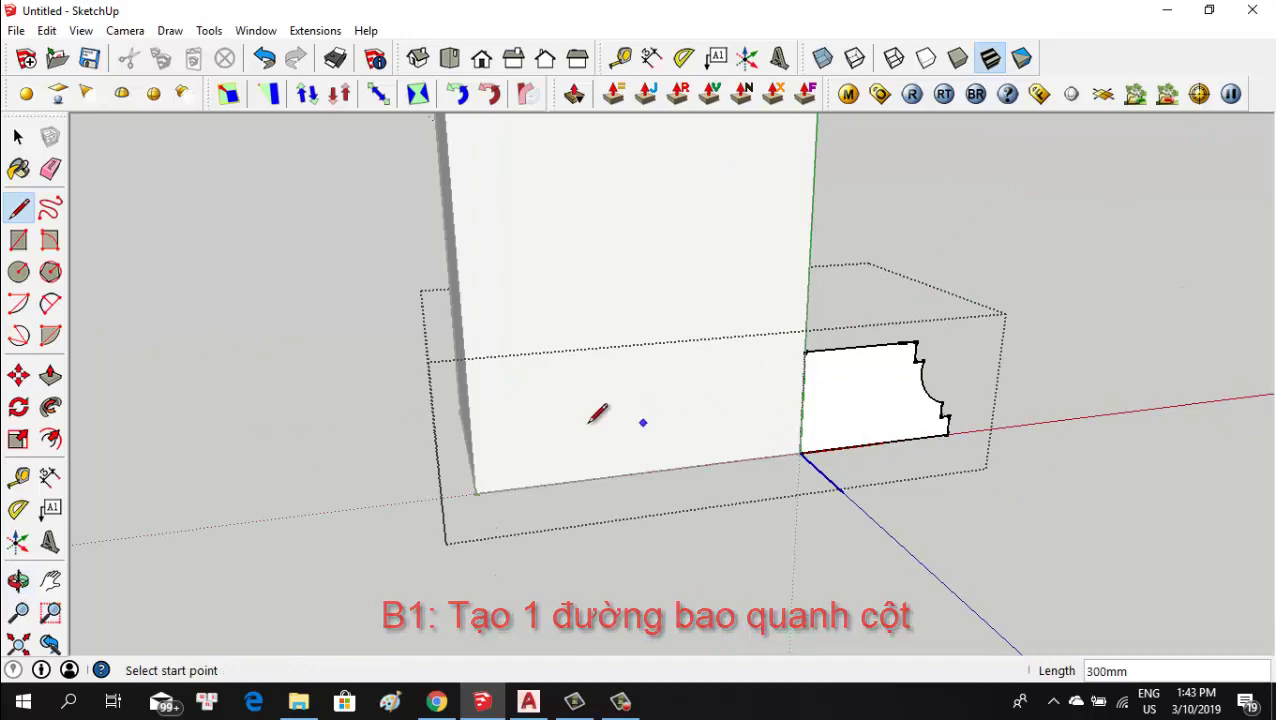
pyautogui.moveTo(598, 413)
pyautogui.mouseDown(button='middle')
pyautogui.moveTo(1020, 436)
pyautogui.moveTo(555, 460)
pyautogui.moveTo(689, 413)
pyautogui.mouseUp(button='middle')
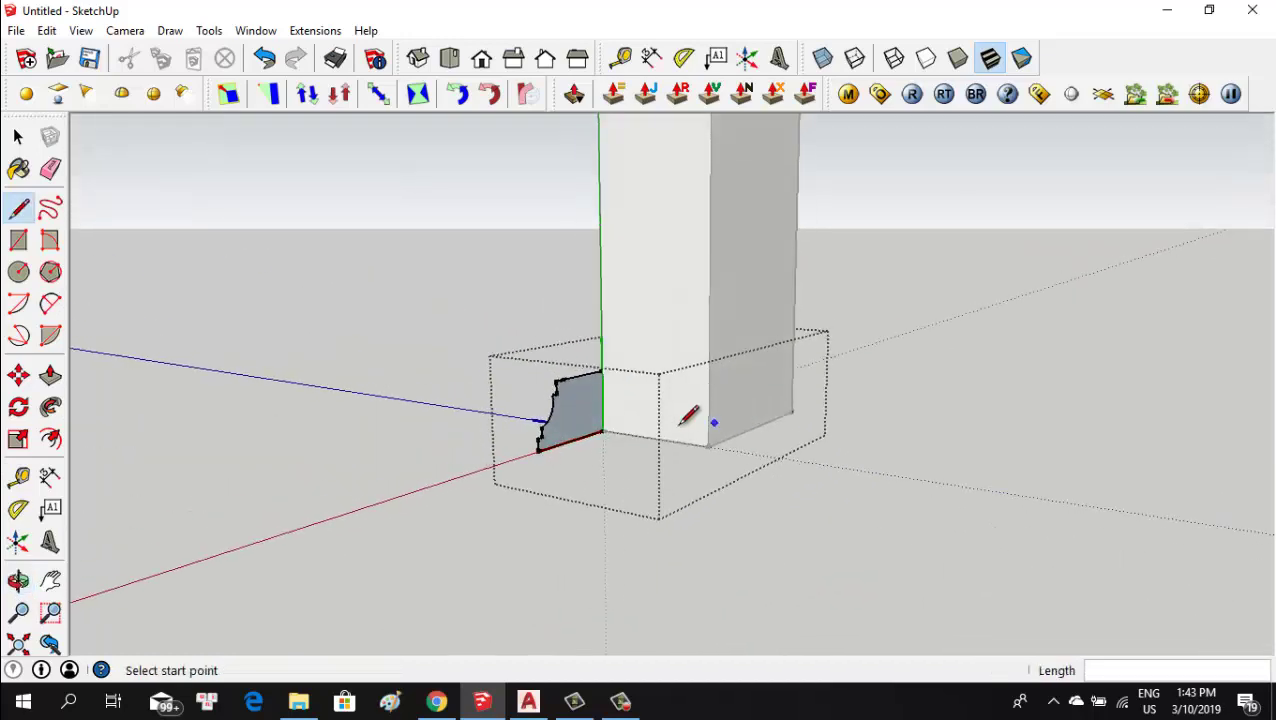
pyautogui.scroll(2, 651, 466)
pyautogui.press('space')
pyautogui.scroll(2, 672, 458)
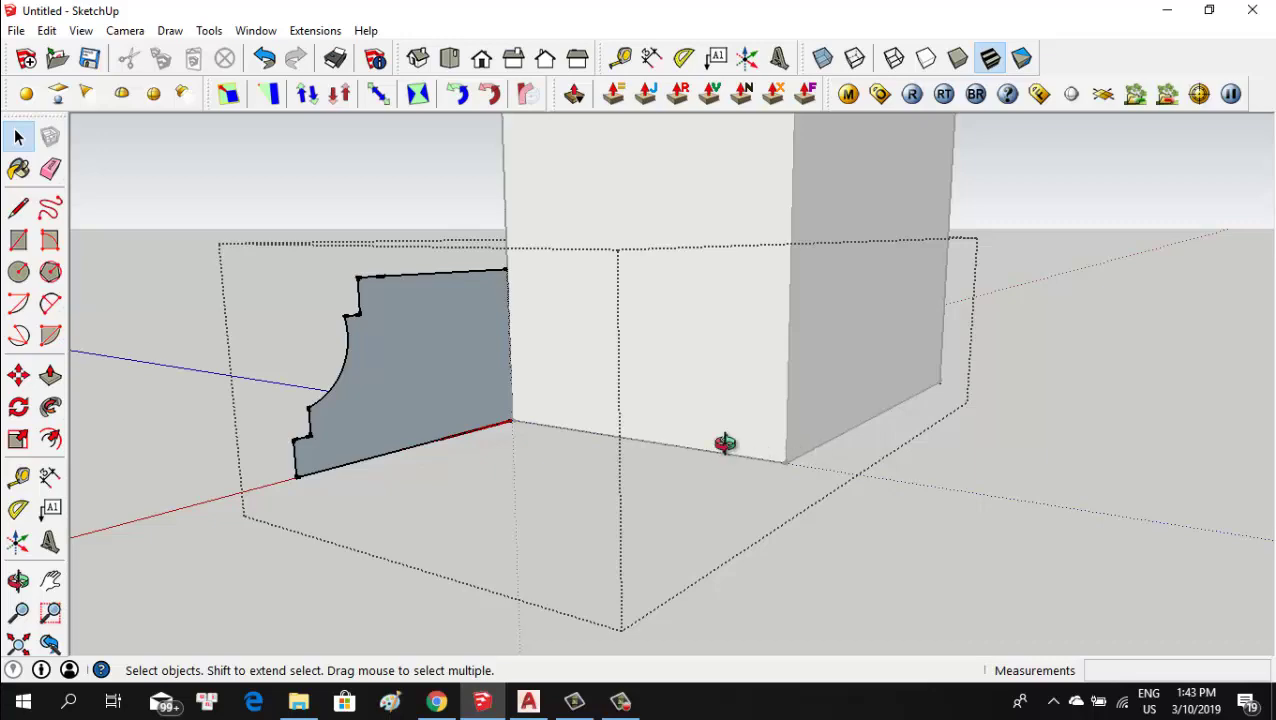
pyautogui.scroll(-2, 725, 443)
pyautogui.moveTo(726, 447)
pyautogui.mouseDown(button='middle')
pyautogui.moveTo(854, 507)
pyautogui.moveTo(786, 472)
pyautogui.mouseUp(button='middle')
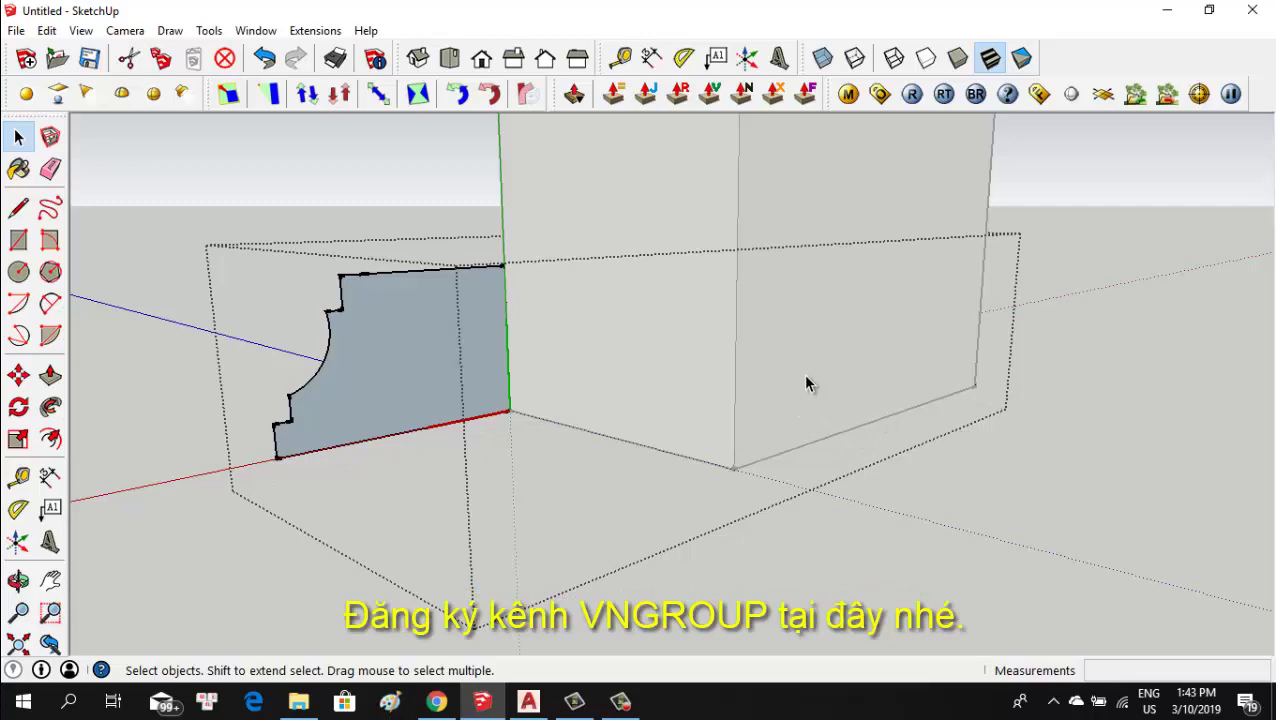
# Orbit and zoom so the profile face and base path are both in view for Follow Me.
pyautogui.moveTo(802, 373); pyautogui.dragTo(728, 462, button='middle')
pyautogui.scroll(2, 728, 462)
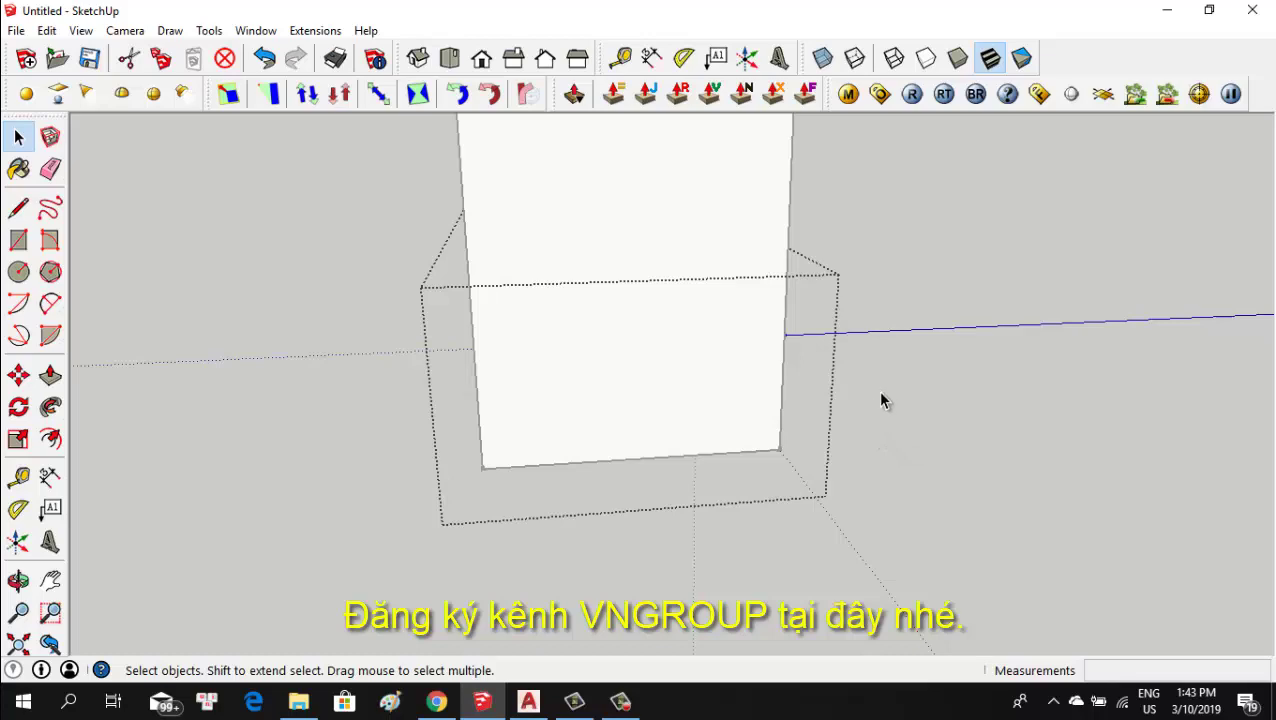
pyautogui.moveTo(912, 378); pyautogui.dragTo(390, 427, button='middle')
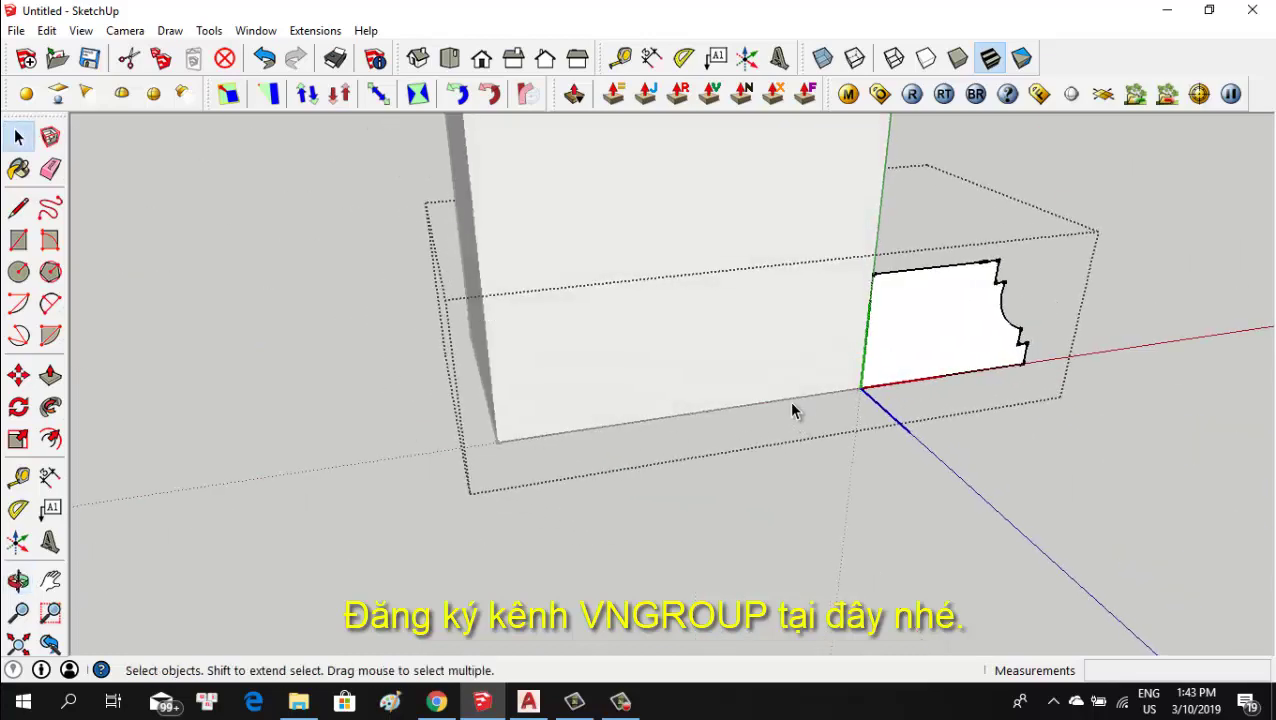
pyautogui.scroll(3, 789, 405)
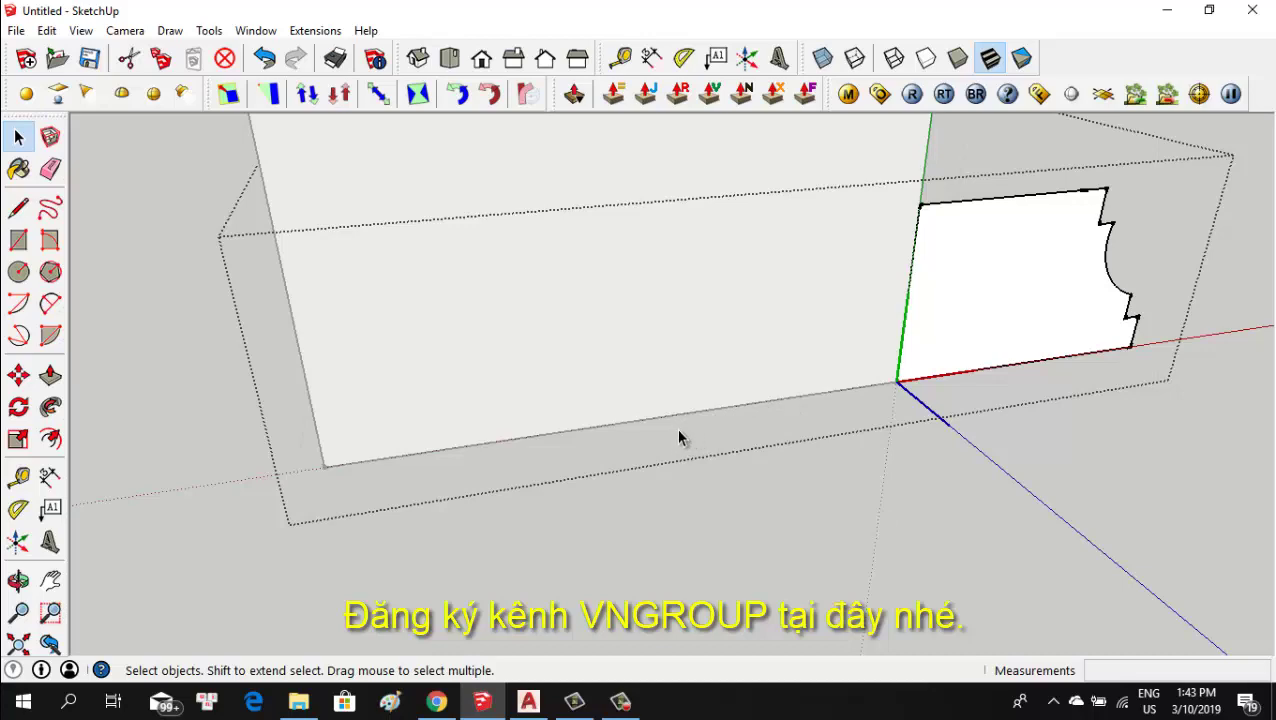
pyautogui.moveTo(621, 407); pyautogui.dragTo(171, 366, button='middle')
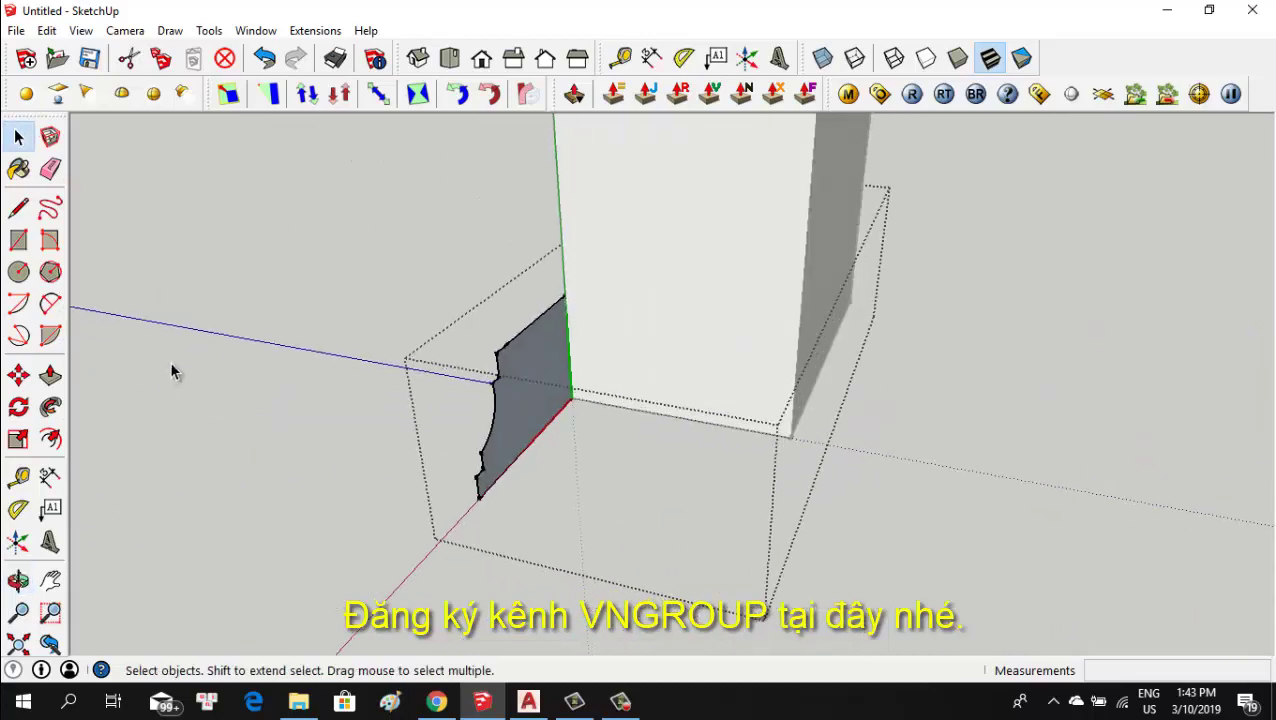
pyautogui.moveTo(733, 521)
pyautogui.mouseDown(button='middle')
pyautogui.moveTo(641, 413)
pyautogui.moveTo(561, 421)
pyautogui.mouseUp(button='middle')
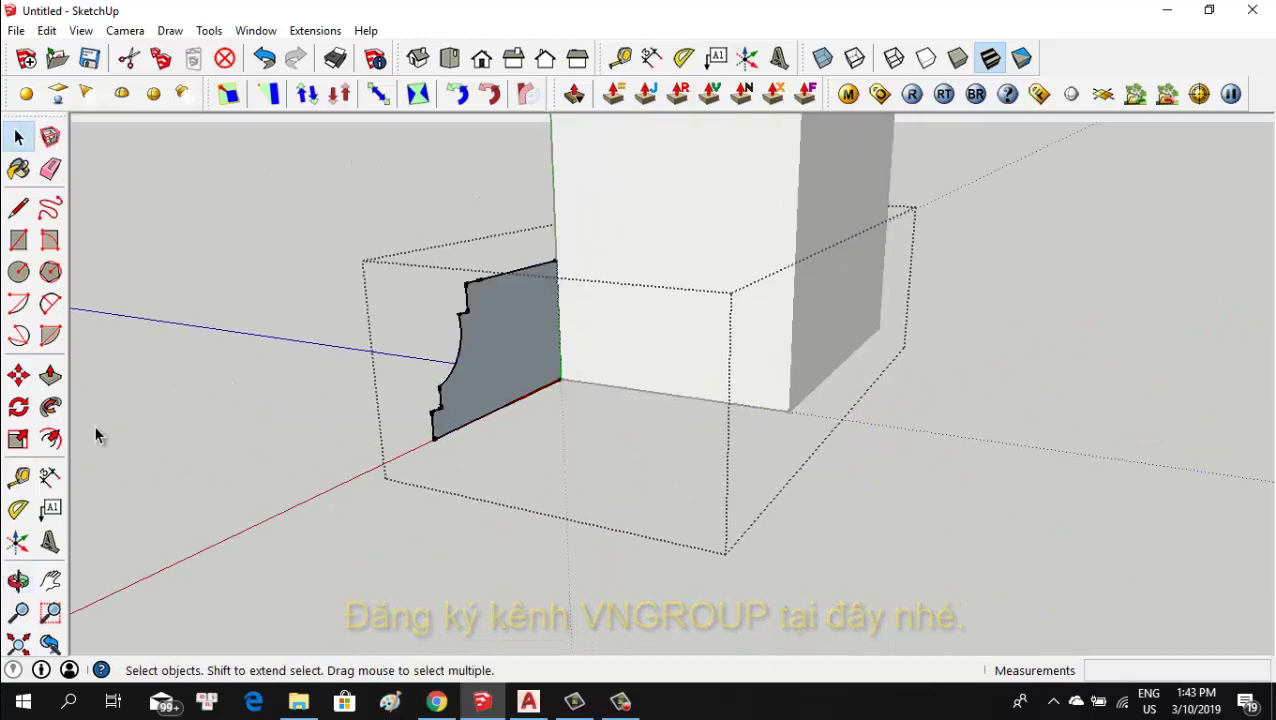
pyautogui.click(60, 406)
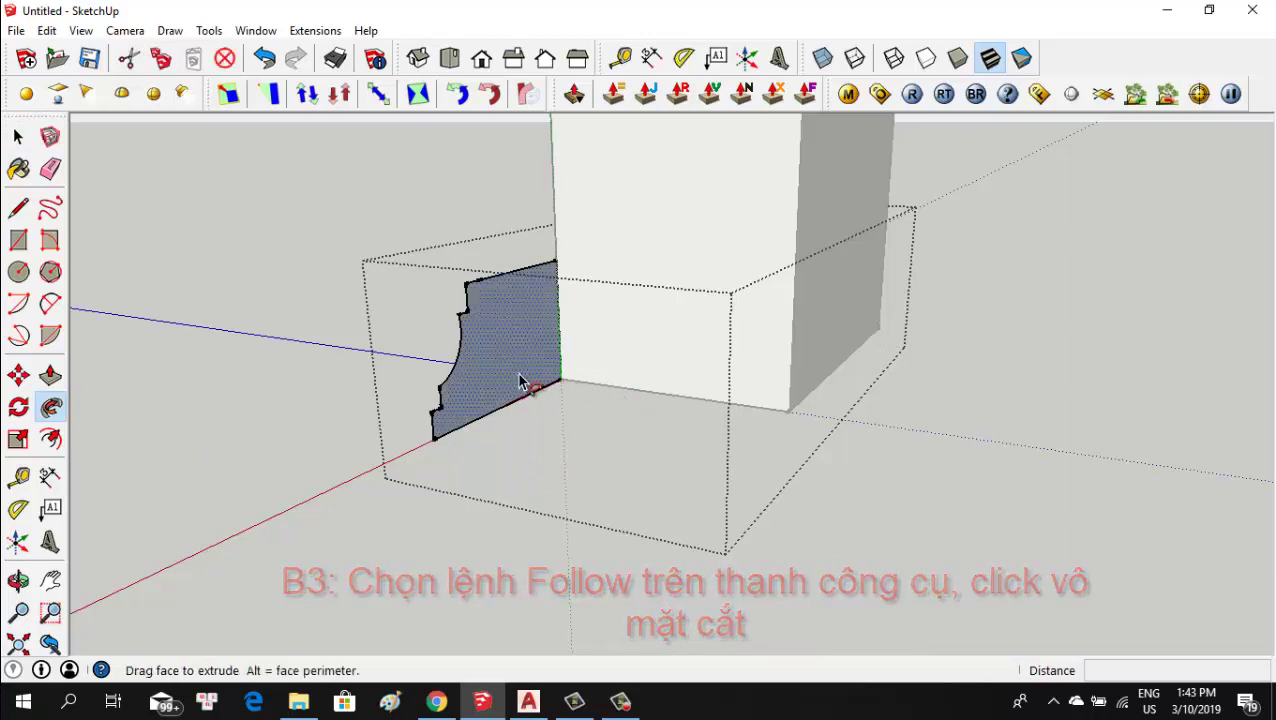
# Sweep the profile face with Follow Me along the path around the column base.
pyautogui.keyDown('alt'); pyautogui.moveTo(521, 384); pyautogui.dragTo(561, 404); pyautogui.keyUp('alt')
pyautogui.scroll(-4, 910, 305)
pyautogui.moveTo(629, 387)
pyautogui.mouseDown(button='middle')
pyautogui.moveTo(911, 484)
pyautogui.moveTo(793, 443)
pyautogui.moveTo(1048, 421)
pyautogui.mouseUp(button='middle')
pyautogui.scroll(1, 322, 379)
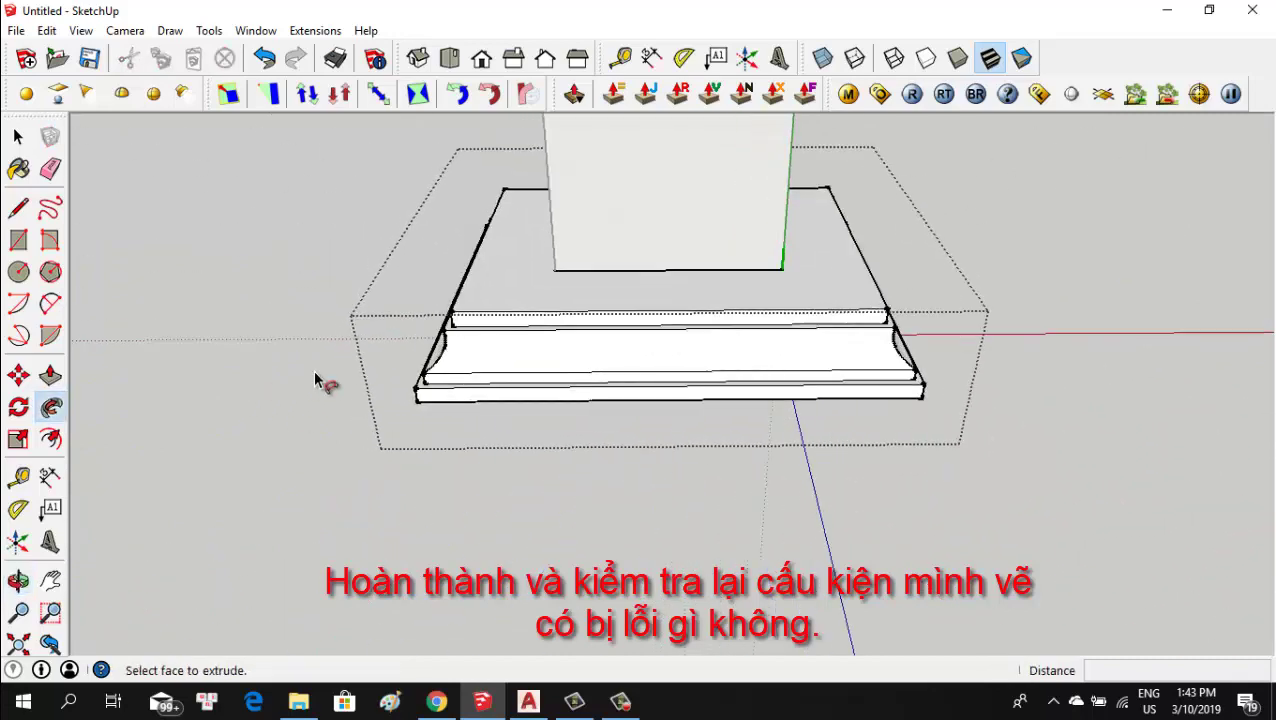
pyautogui.scroll(2, 470, 379)
pyautogui.scroll(2, 455, 405)
pyautogui.scroll(2, 453, 395)
pyautogui.press('space')
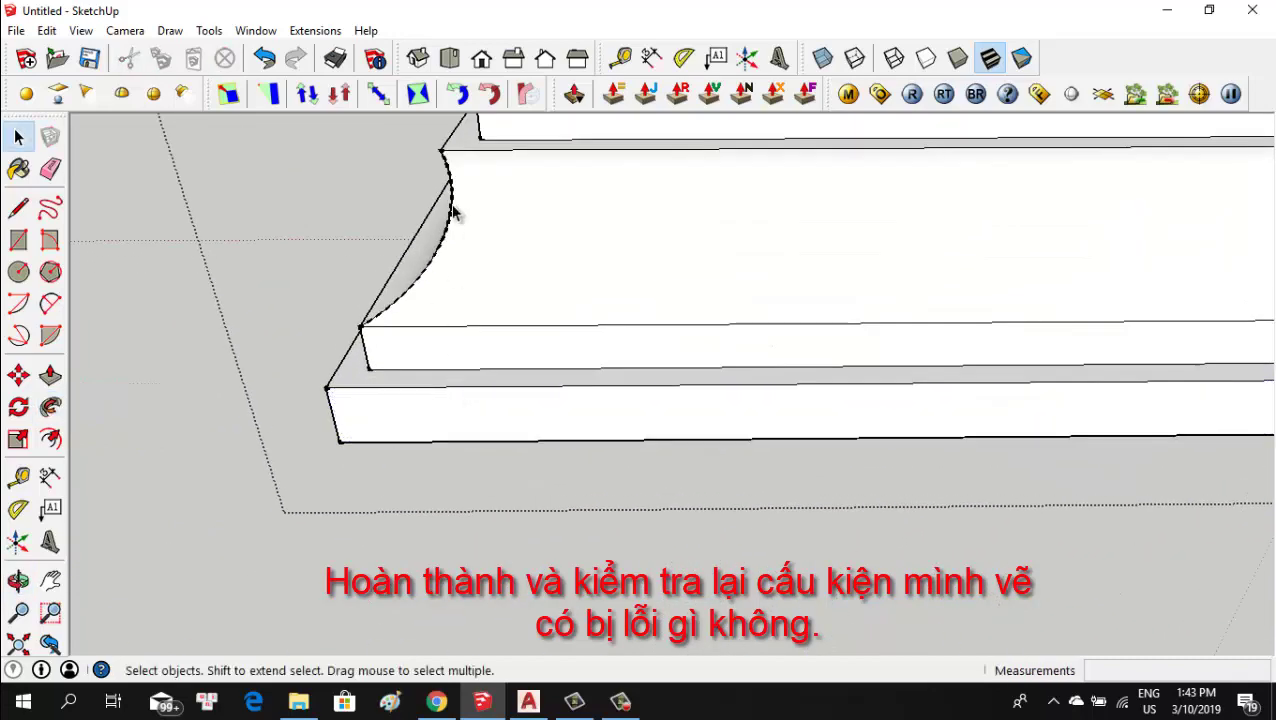
# Inspect the stepped moulded base from its front and each corner.
pyautogui.scroll(2, 455, 205)
pyautogui.scroll(-3, 385, 480)
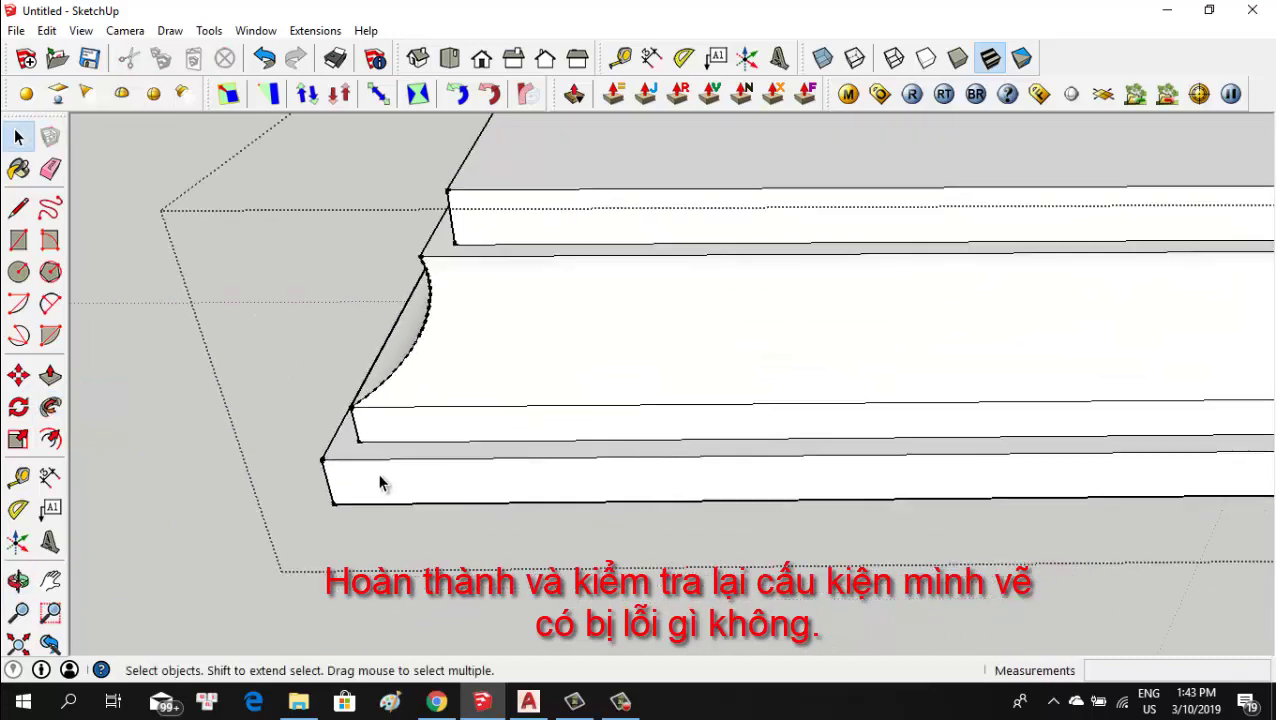
pyautogui.scroll(2, 345, 488)
pyautogui.scroll(-3, 340, 500)
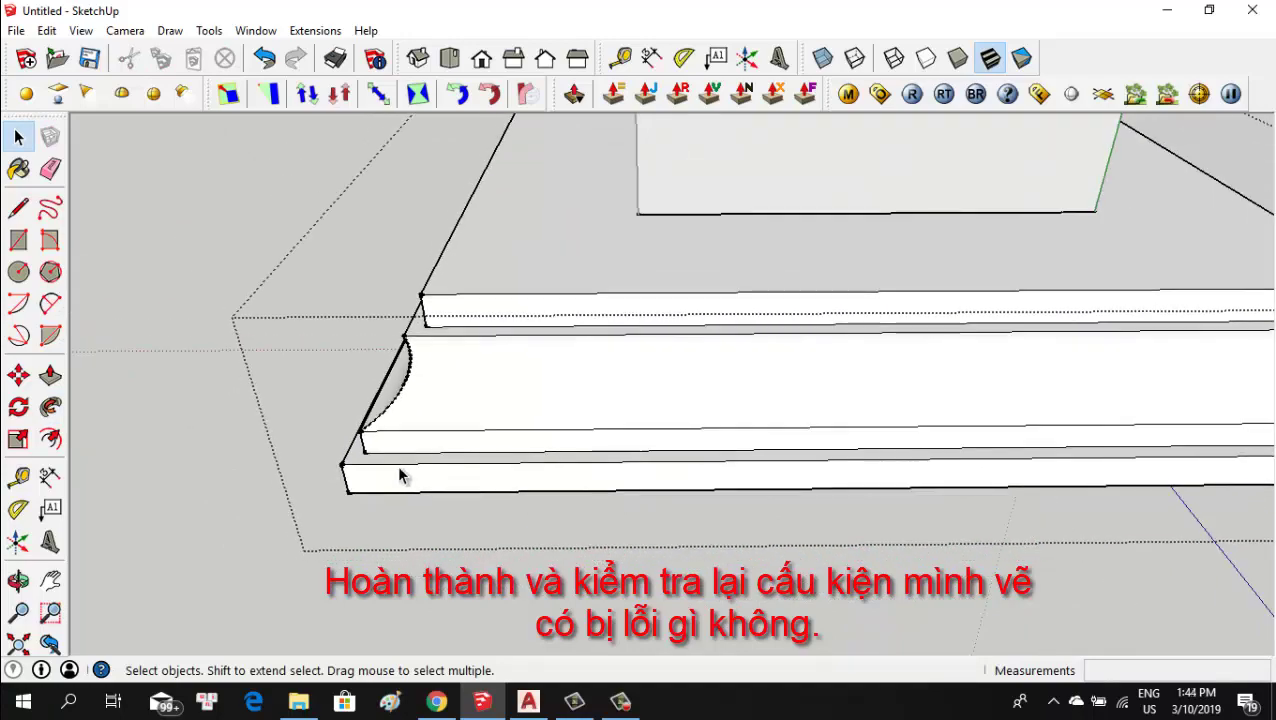
pyautogui.moveTo(402, 476)
pyautogui.mouseDown(button='middle')
pyautogui.moveTo(465, 484)
pyautogui.moveTo(522, 410)
pyautogui.moveTo(515, 419)
pyautogui.mouseUp(button='middle')
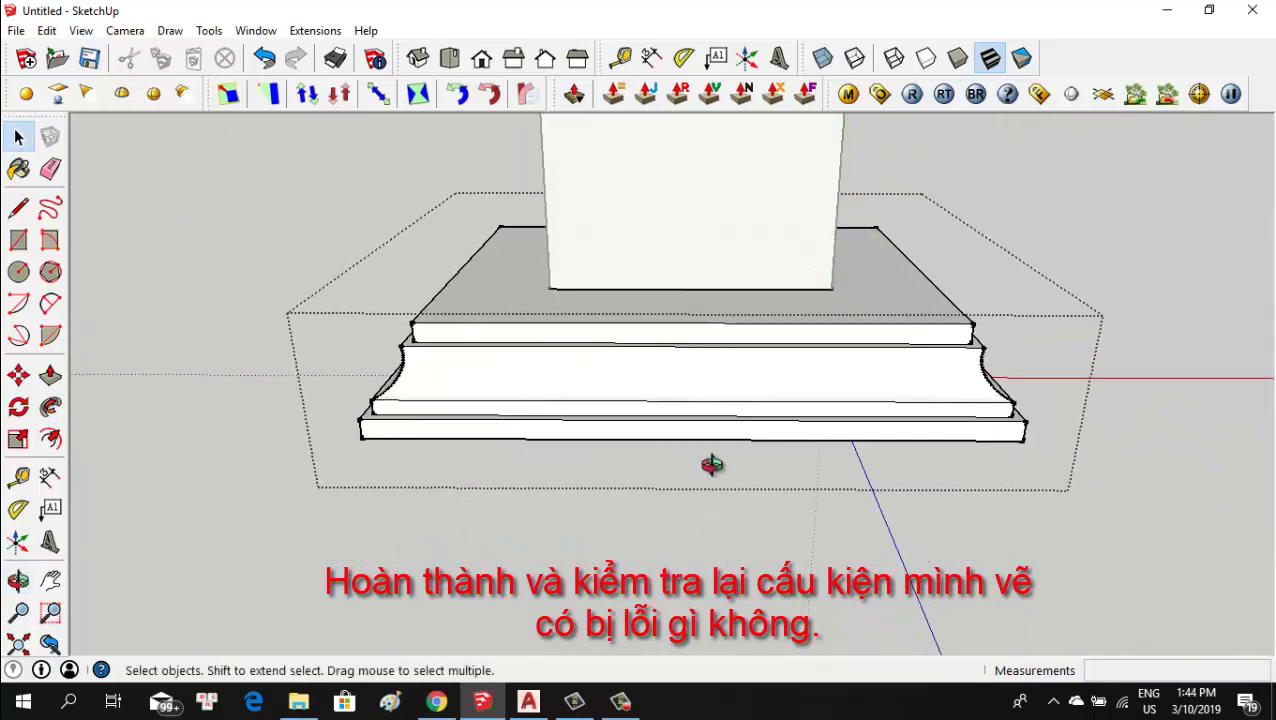
pyautogui.moveTo(711, 464)
pyautogui.mouseDown(button='middle')
pyautogui.moveTo(402, 465)
pyautogui.moveTo(417, 470)
pyautogui.mouseUp(button='middle')
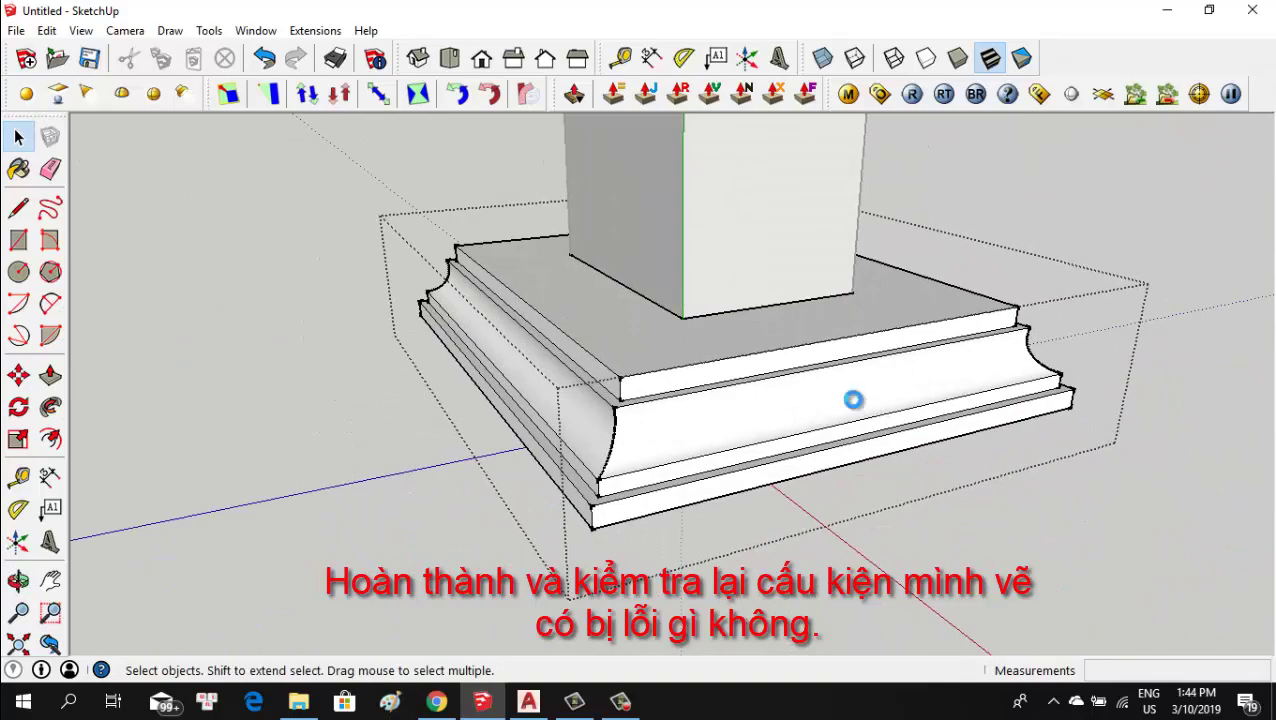
pyautogui.moveTo(852, 400); pyautogui.dragTo(759, 410, button='middle')
pyautogui.moveTo(891, 418)
pyautogui.mouseDown(button='middle')
pyautogui.moveTo(581, 432)
pyautogui.moveTo(530, 410)
pyautogui.mouseUp(button='middle')
pyautogui.moveTo(1105, 383)
pyautogui.mouseDown(button='middle')
pyautogui.moveTo(735, 384)
pyautogui.moveTo(880, 396)
pyautogui.moveTo(706, 376)
pyautogui.moveTo(1067, 430)
pyautogui.moveTo(871, 413)
pyautogui.moveTo(1077, 407)
pyautogui.moveTo(860, 422)
pyautogui.moveTo(775, 503)
pyautogui.mouseUp(button='middle')
# Zoom out, exit the base component, and switch to the Paint Bucket with B.
pyautogui.press('space')
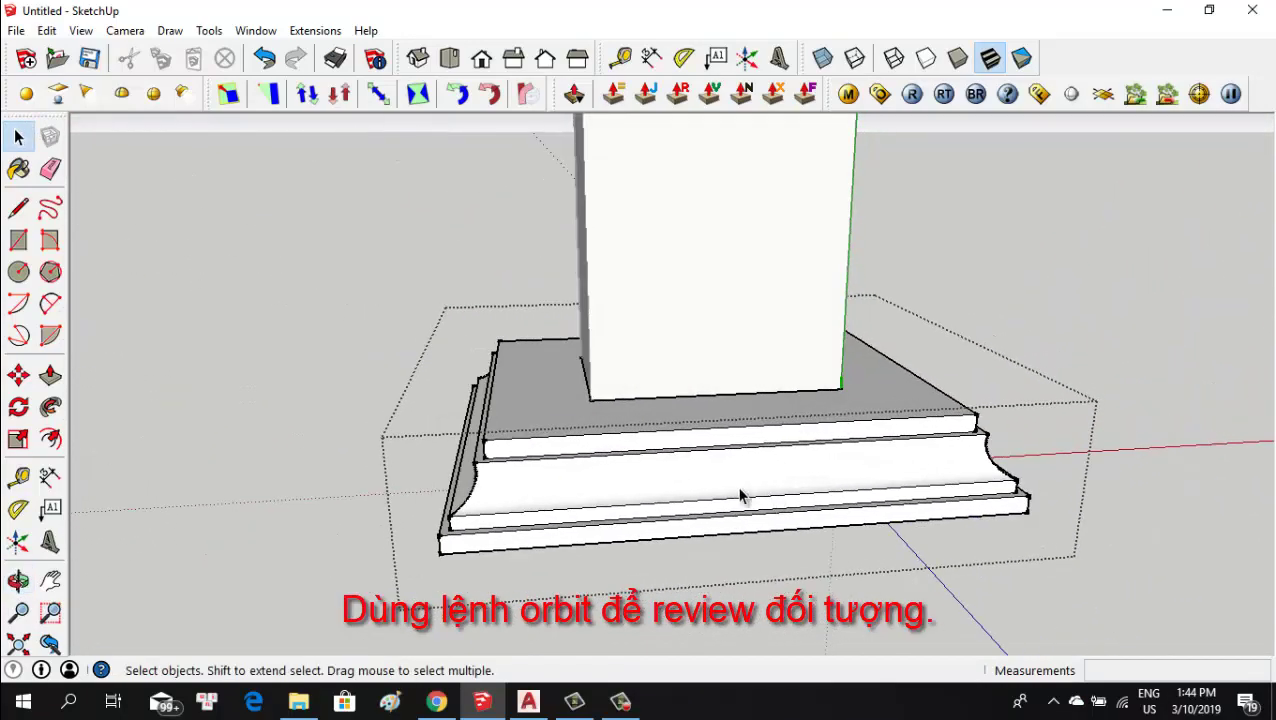
pyautogui.scroll(-1, 741, 495)
pyautogui.scroll(-2, 700, 500)
pyautogui.scroll(-2, 690, 500)
pyautogui.scroll(-2, 686, 500)
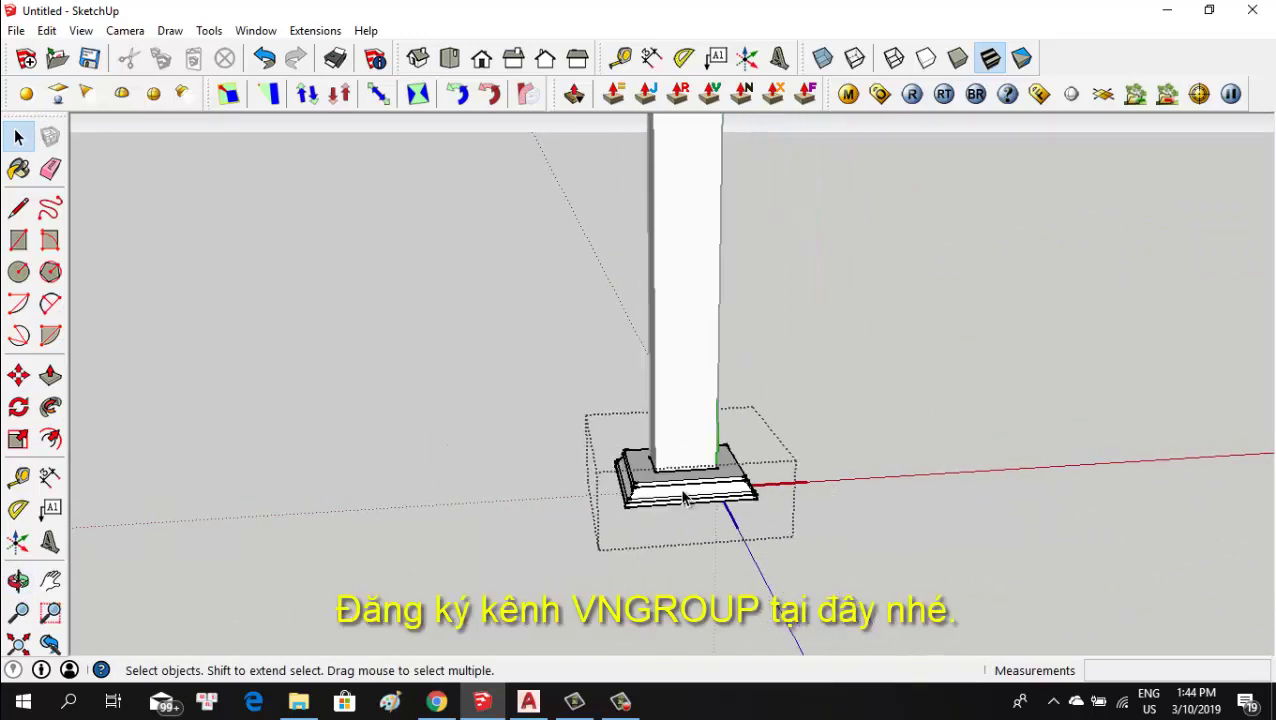
pyautogui.scroll(-2, 686, 500)
pyautogui.scroll(-2, 686, 500)
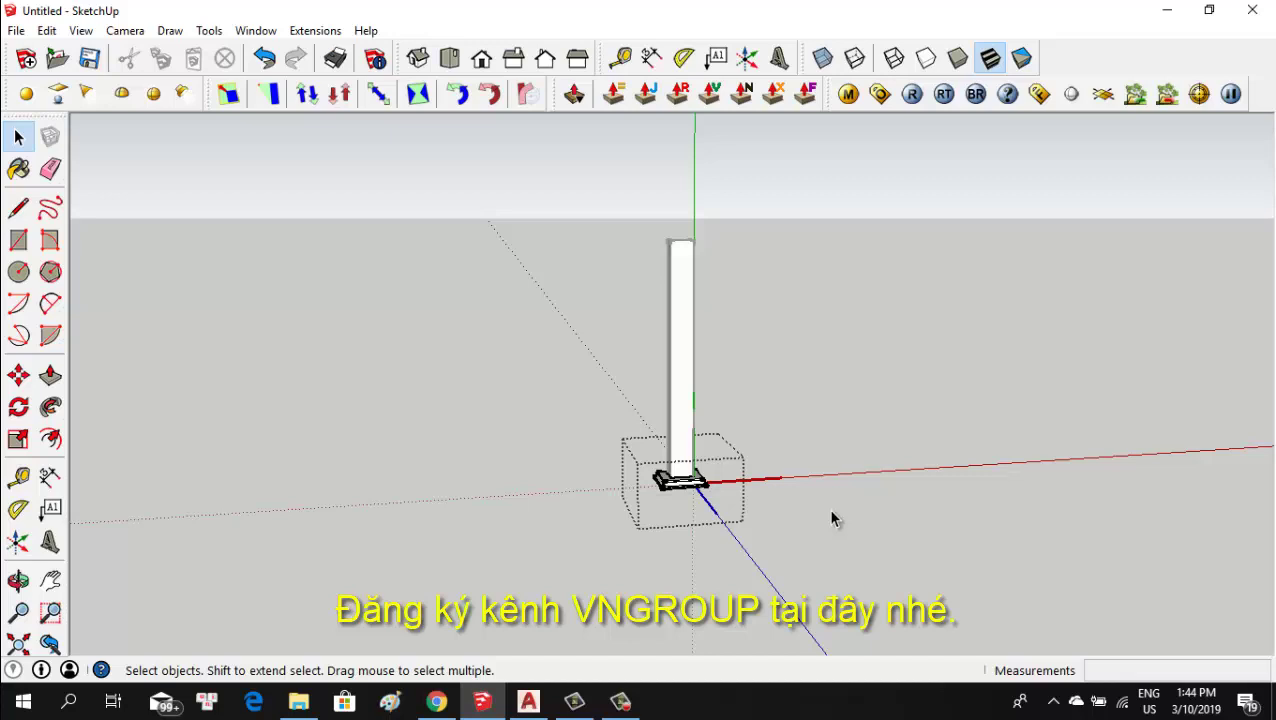
pyautogui.click(830, 518)
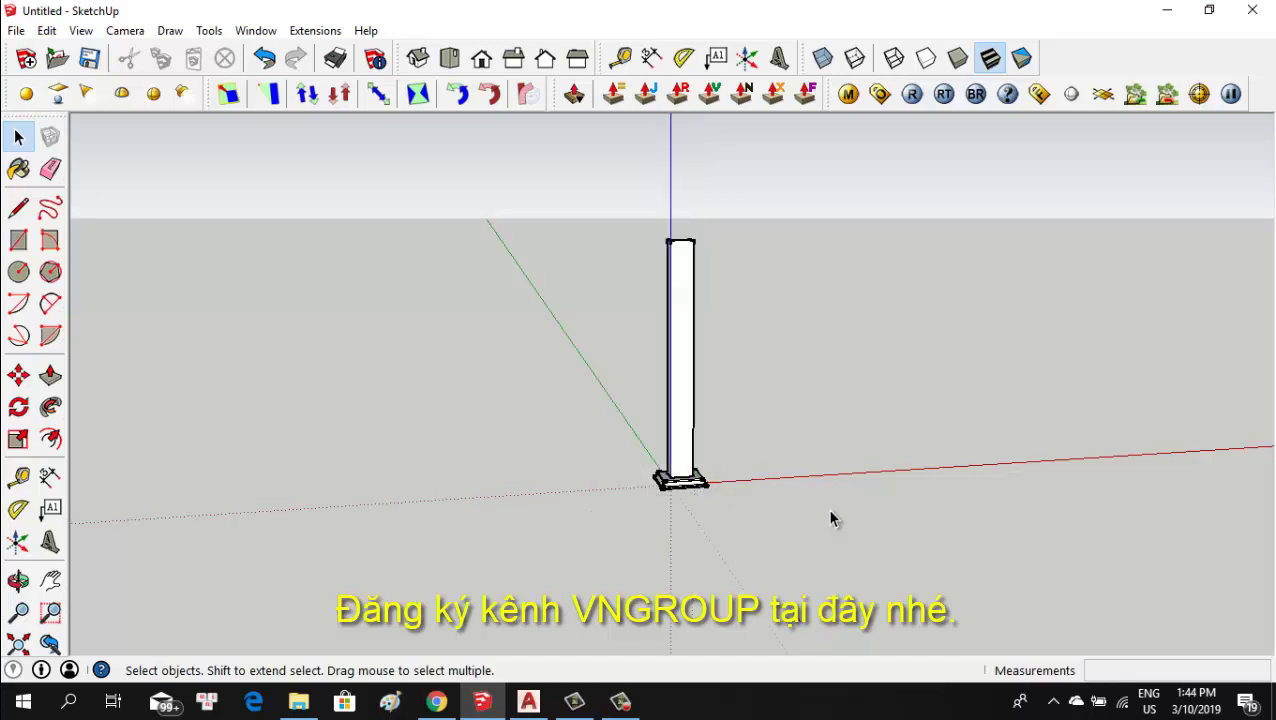
pyautogui.scroll(2, 712, 455)
pyautogui.press('b')
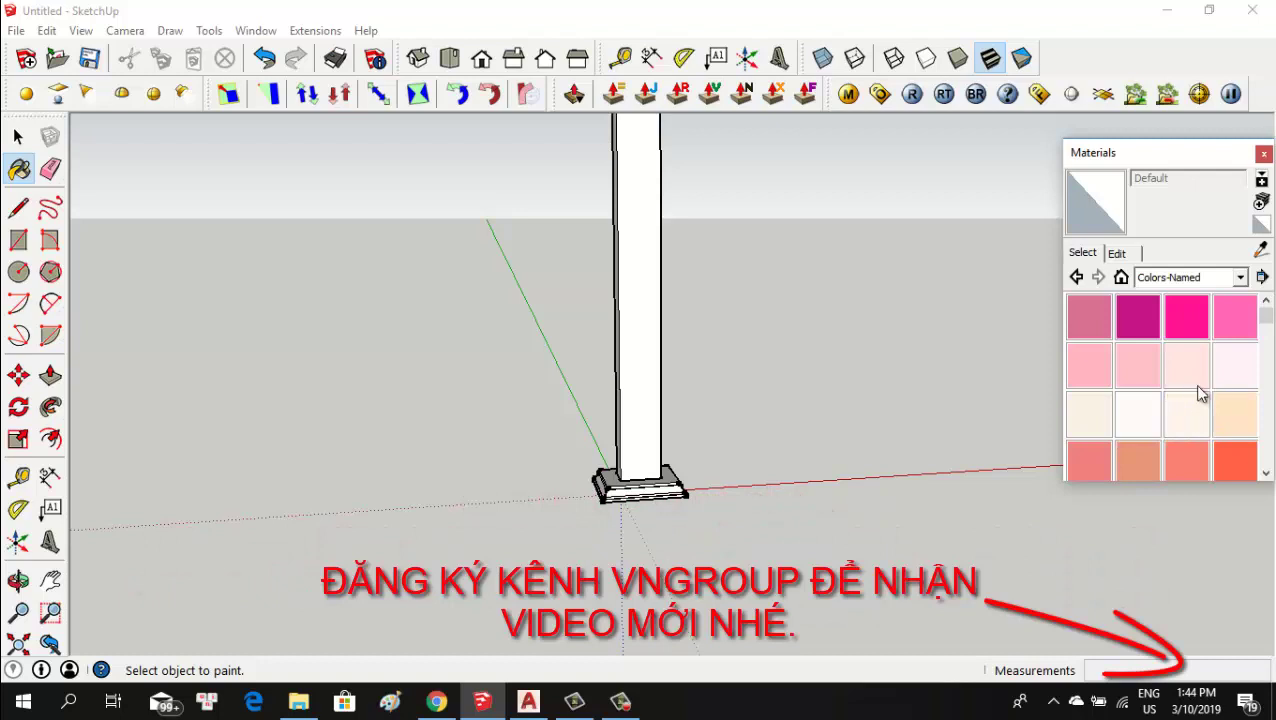
# Recolour all white faces at once with 0044_DarkGoldenrod.
pyautogui.moveTo(1273, 330); pyautogui.dragTo(1259, 370)
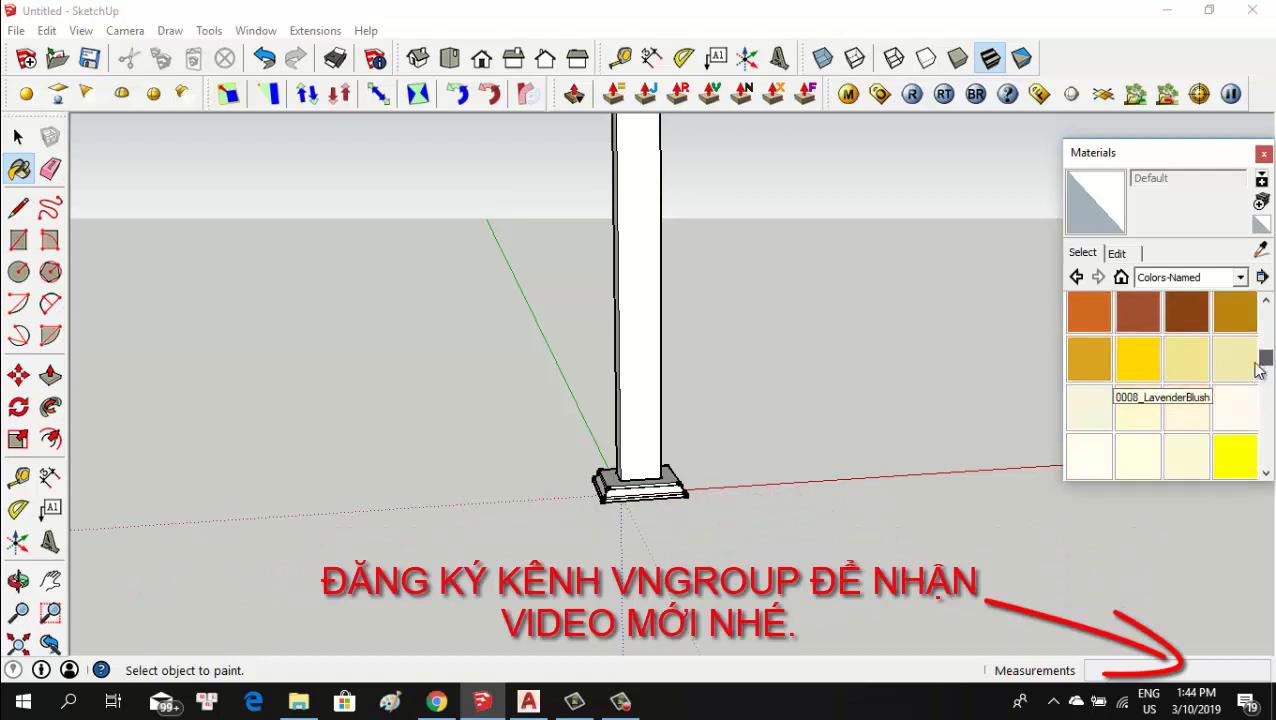
pyautogui.click(1235, 312)
pyautogui.scroll(1, 641, 515)
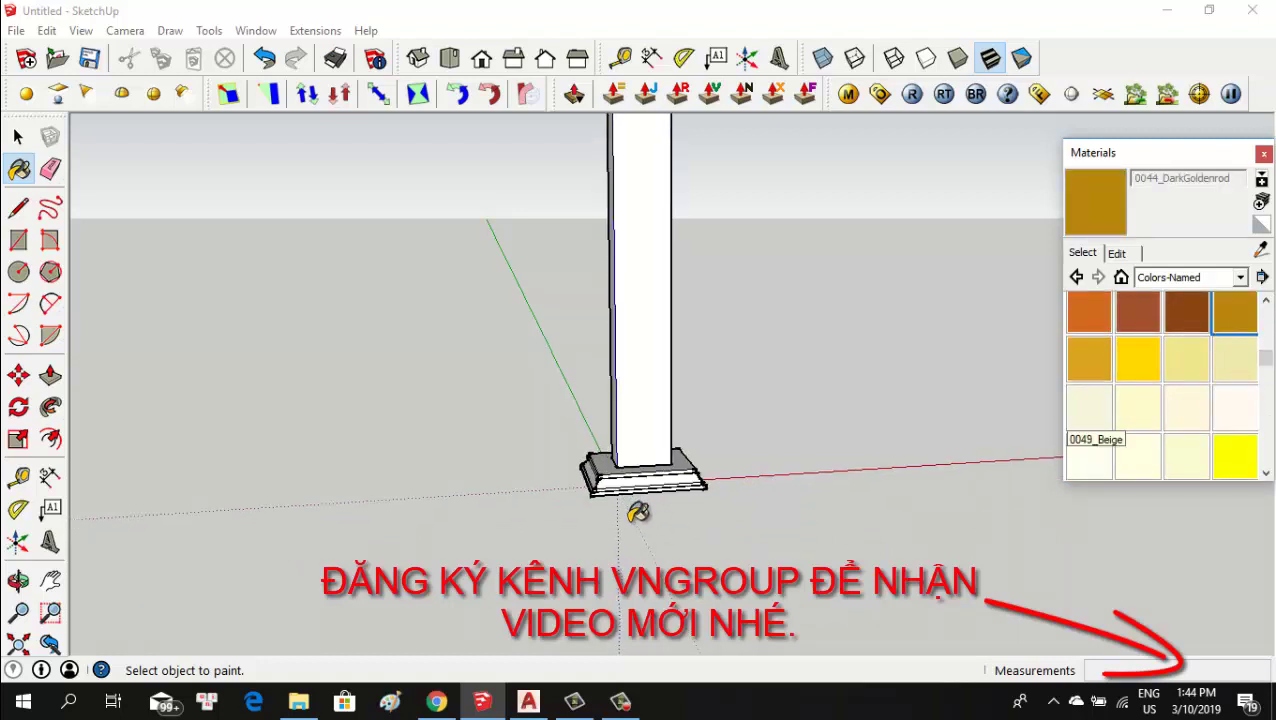
pyautogui.scroll(1, 641, 510)
pyautogui.scroll(2, 700, 480)
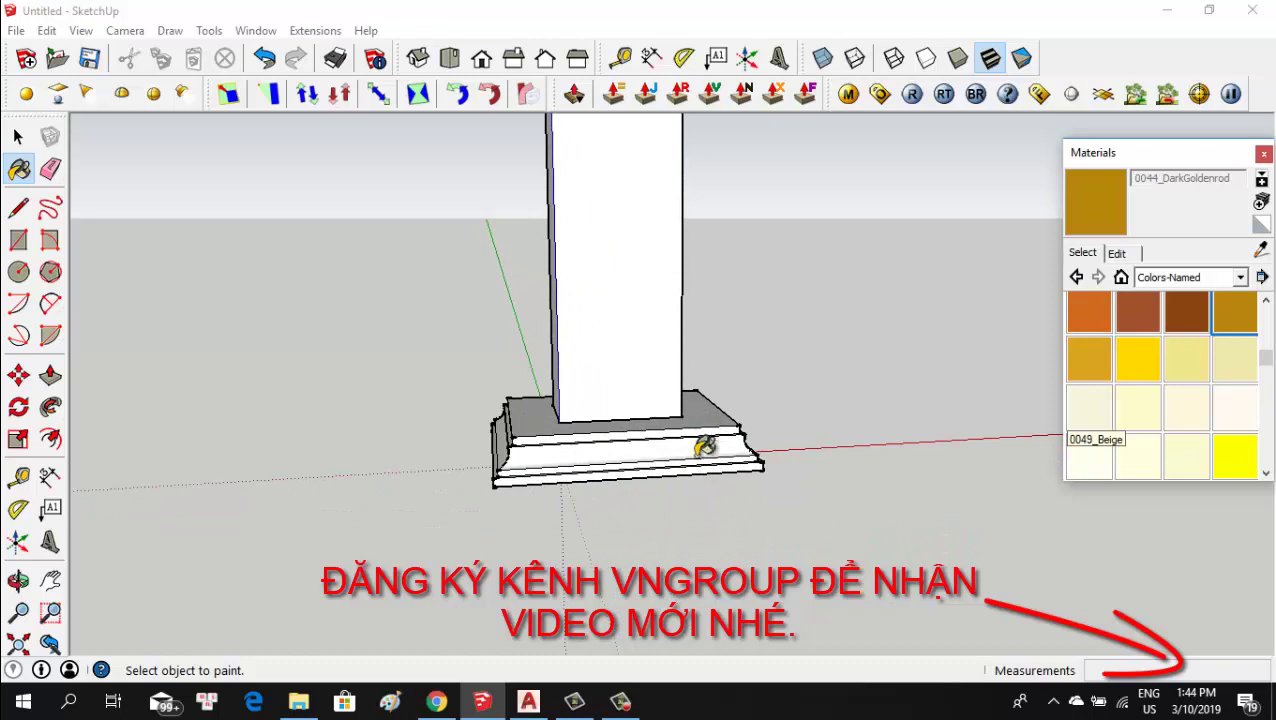
pyautogui.press('shift')
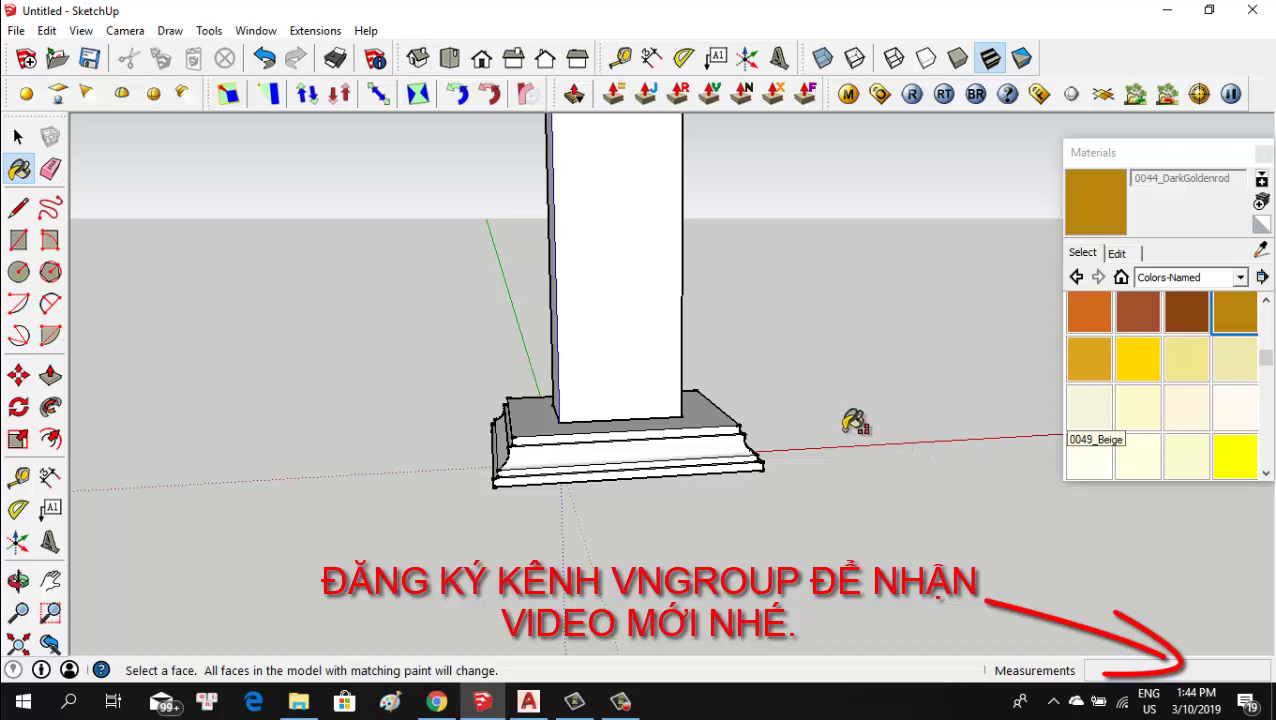
pyautogui.keyDown('shift'); pyautogui.click(655, 386); pyautogui.keyUp('shift')
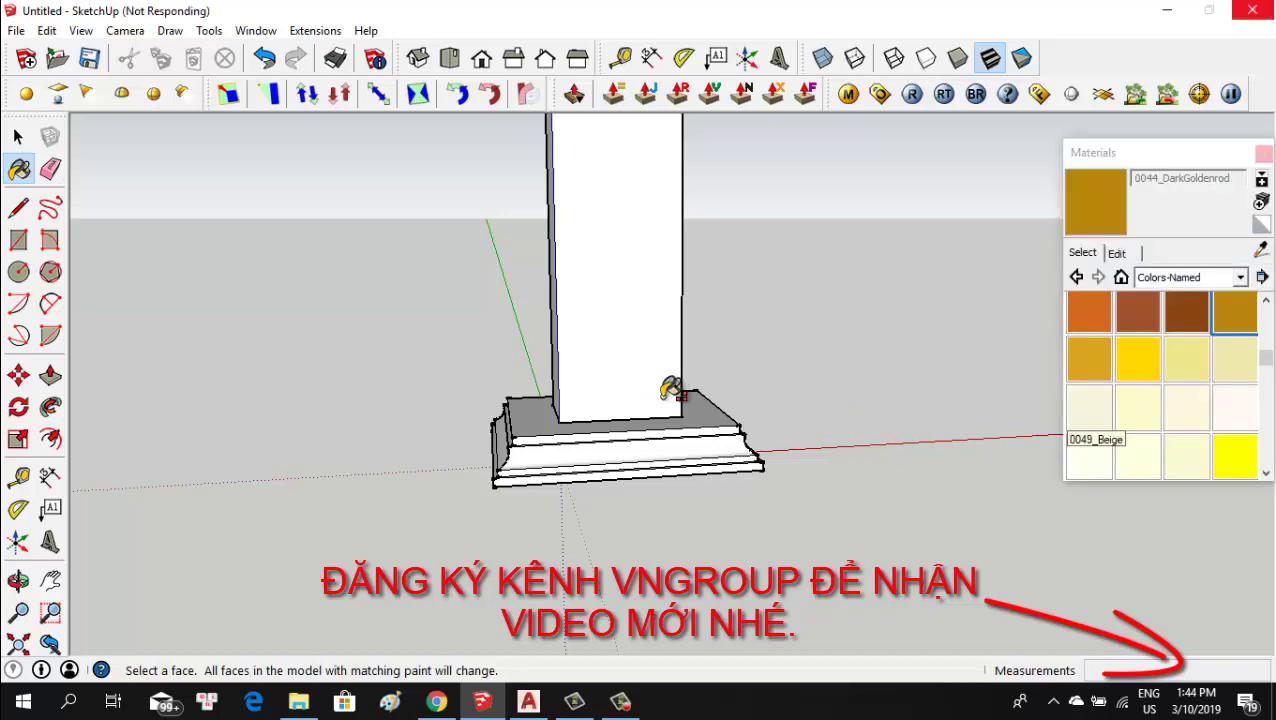
# Paint each face of the column shaft 0043_SaddleBrown.
pyautogui.moveTo(655, 376)
pyautogui.mouseDown(button='middle')
pyautogui.moveTo(683, 447)
pyautogui.moveTo(974, 427)
pyautogui.moveTo(328, 441)
pyautogui.moveTo(379, 461)
pyautogui.mouseUp(button='middle')
pyautogui.moveTo(478, 522)
pyautogui.mouseDown(button='middle')
pyautogui.moveTo(661, 541)
pyautogui.moveTo(638, 407)
pyautogui.moveTo(666, 451)
pyautogui.moveTo(700, 445)
pyautogui.mouseUp(button='middle')
pyautogui.scroll(2, 587, 415)
pyautogui.click(1188, 314)
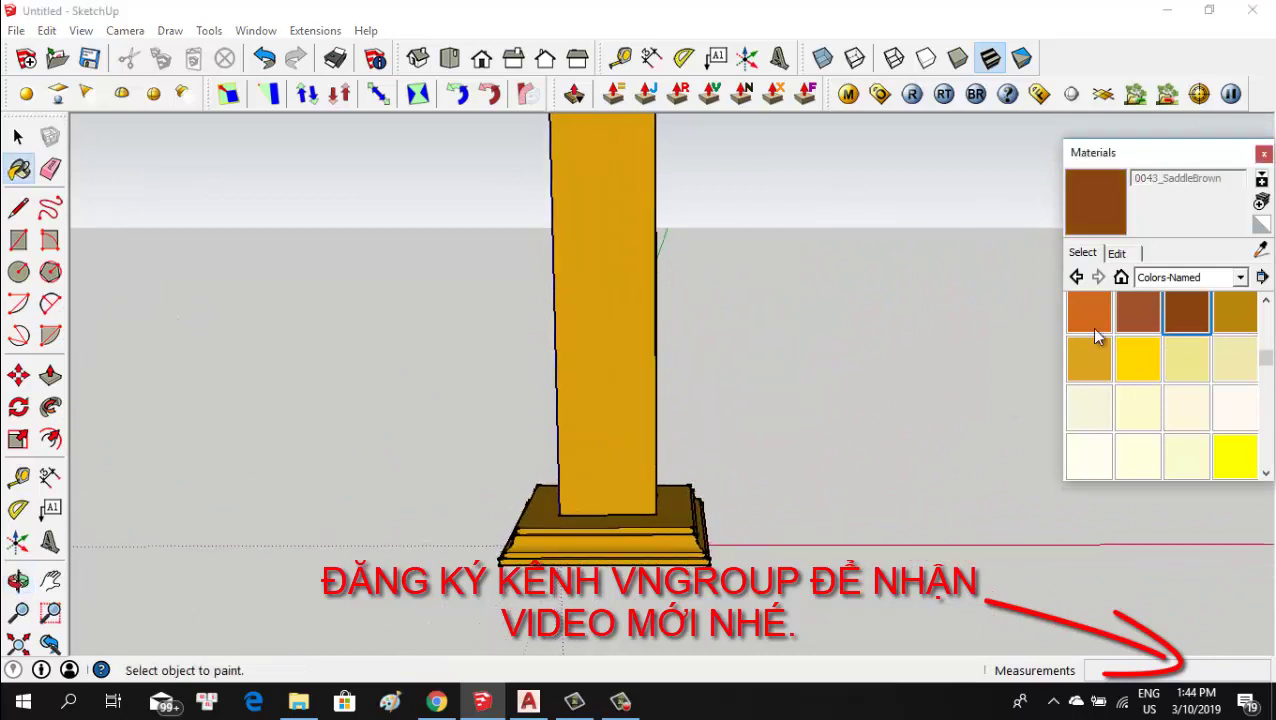
pyautogui.click(646, 331)
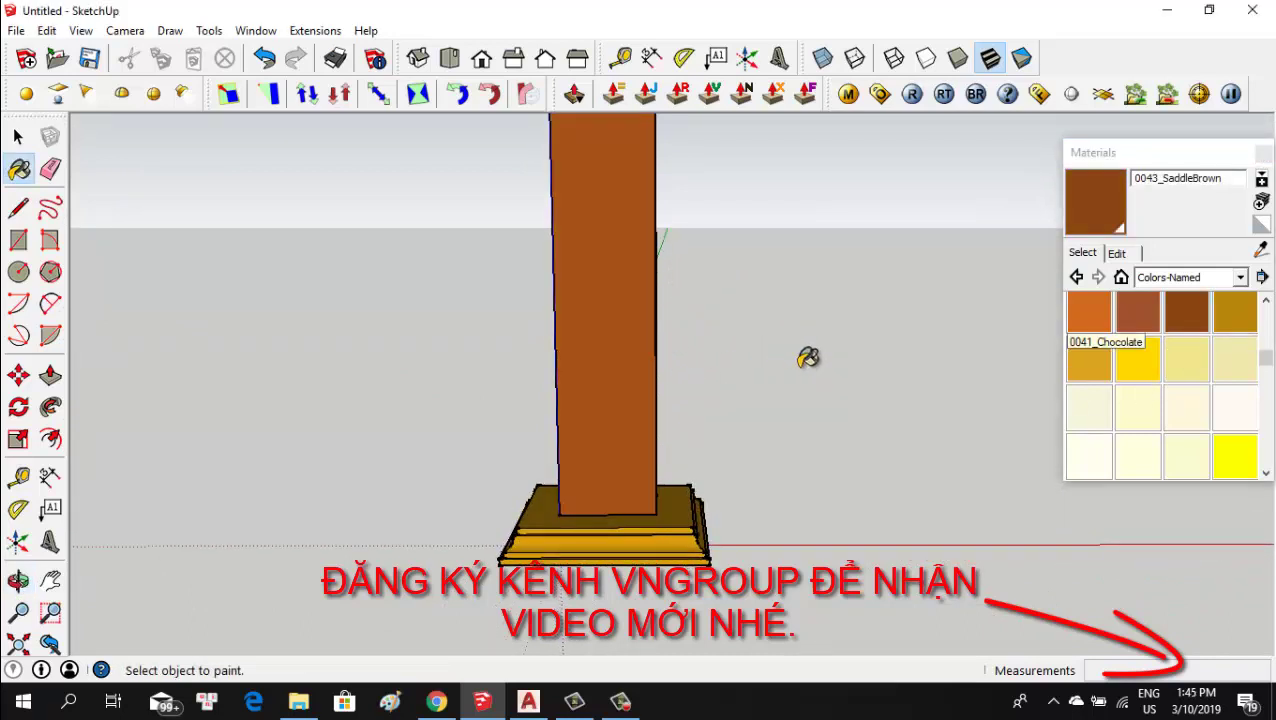
pyautogui.scroll(-1, 808, 358)
pyautogui.moveTo(769, 375)
pyautogui.mouseDown(button='middle')
pyautogui.moveTo(666, 433)
pyautogui.moveTo(516, 421)
pyautogui.moveTo(545, 440)
pyautogui.moveTo(683, 393)
pyautogui.mouseUp(button='middle')
pyautogui.click(676, 395)
pyautogui.moveTo(598, 398); pyautogui.dragTo(991, 368, button='middle')
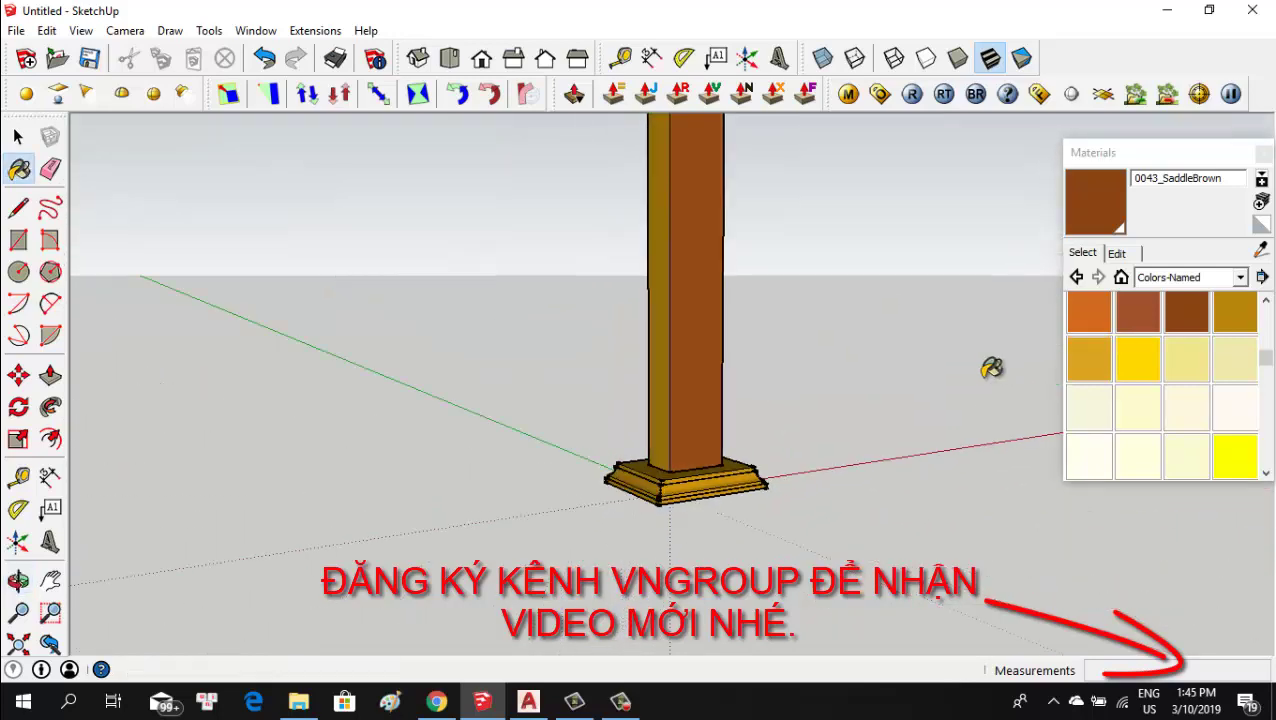
pyautogui.click(656, 336)
pyautogui.moveTo(584, 387); pyautogui.dragTo(1000, 379, button='middle')
pyautogui.moveTo(715, 342); pyautogui.dragTo(705, 327, button='middle')
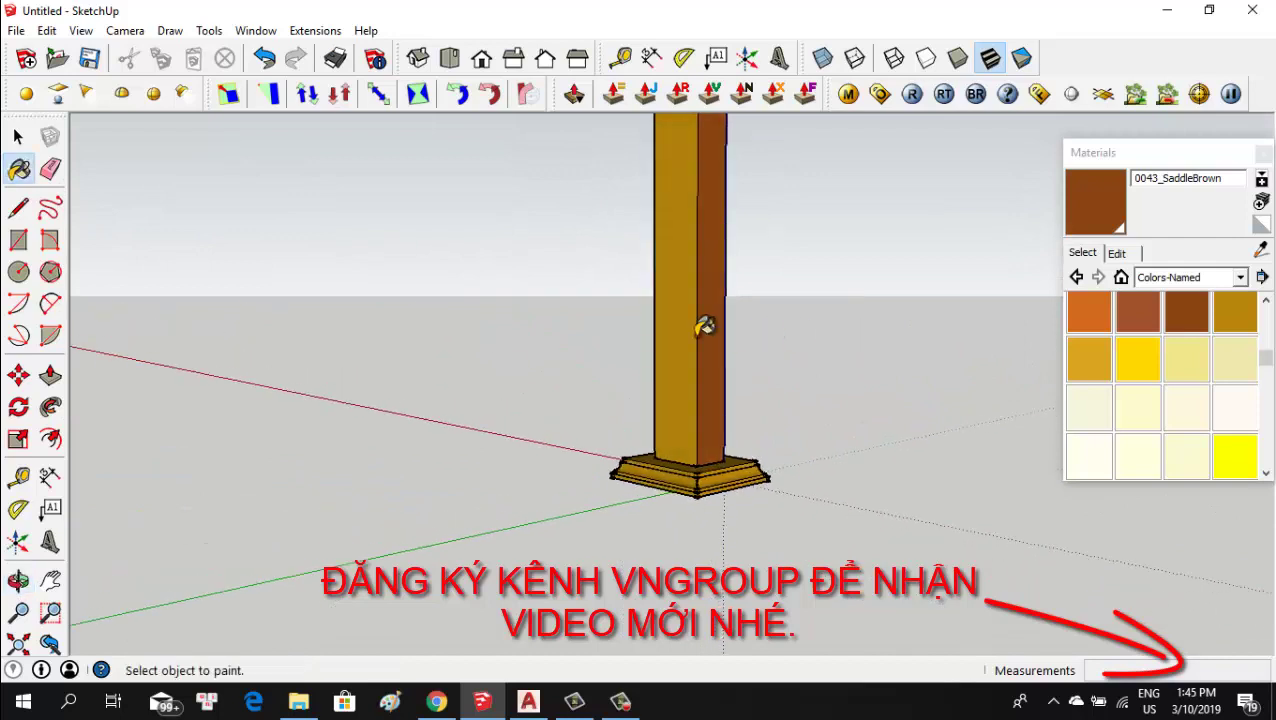
pyautogui.click(705, 327)
pyautogui.moveTo(746, 396); pyautogui.dragTo(490, 421, button='middle')
# Orbit and zoom around the column base to inspect the two-tone finish.
pyautogui.press('space')
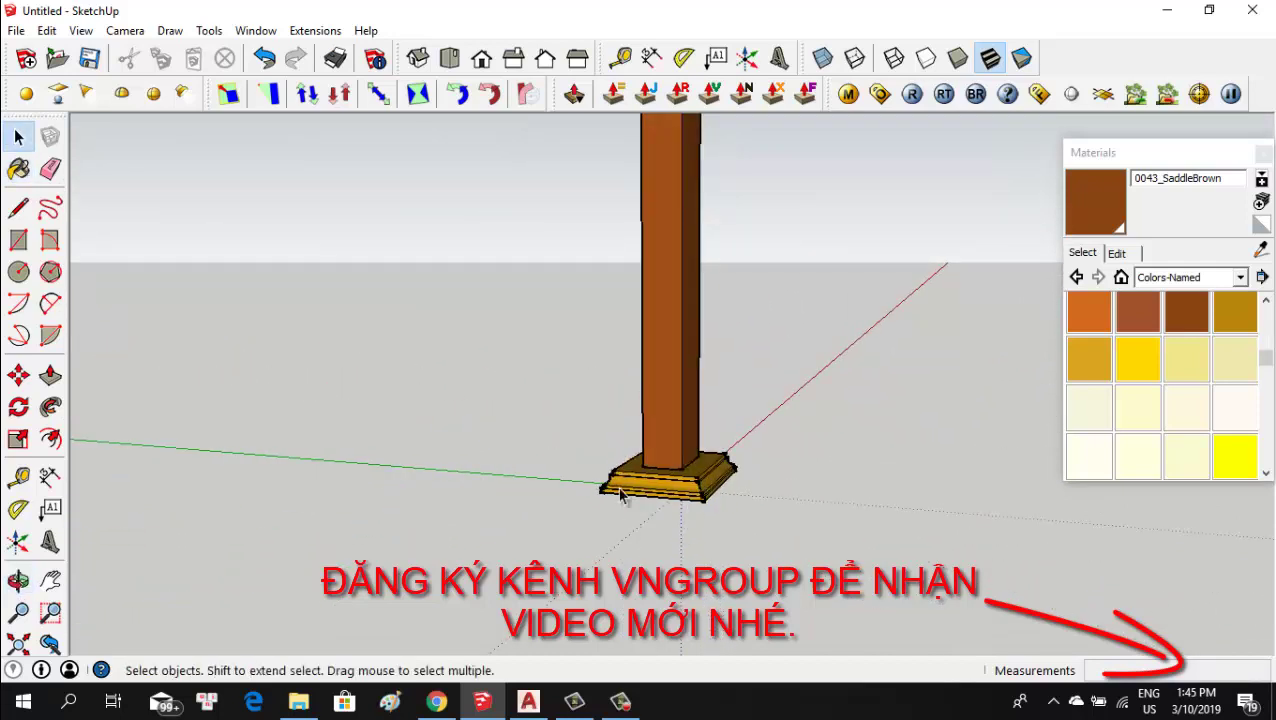
pyautogui.moveTo(614, 423); pyautogui.dragTo(660, 472, button='middle')
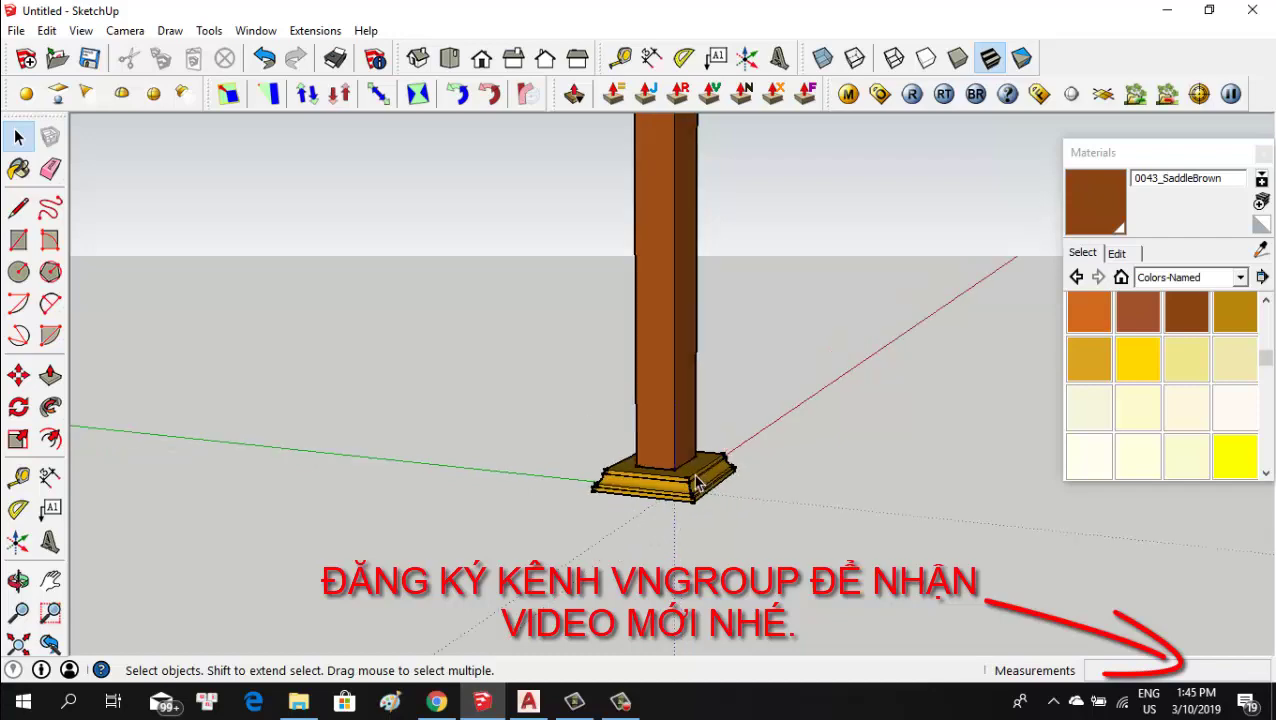
pyautogui.scroll(2, 661, 476)
pyautogui.scroll(3, 729, 521)
pyautogui.moveTo(729, 521)
pyautogui.mouseDown(button='middle')
pyautogui.moveTo(493, 532)
pyautogui.moveTo(756, 516)
pyautogui.moveTo(407, 510)
pyautogui.moveTo(746, 470)
pyautogui.moveTo(651, 469)
pyautogui.mouseUp(button='middle')
pyautogui.moveTo(929, 470)
pyautogui.mouseDown(button='middle')
pyautogui.moveTo(664, 470)
pyautogui.moveTo(707, 491)
pyautogui.moveTo(641, 490)
pyautogui.moveTo(628, 540)
pyautogui.moveTo(763, 450)
pyautogui.moveTo(735, 543)
pyautogui.moveTo(577, 545)
pyautogui.mouseUp(button='middle')
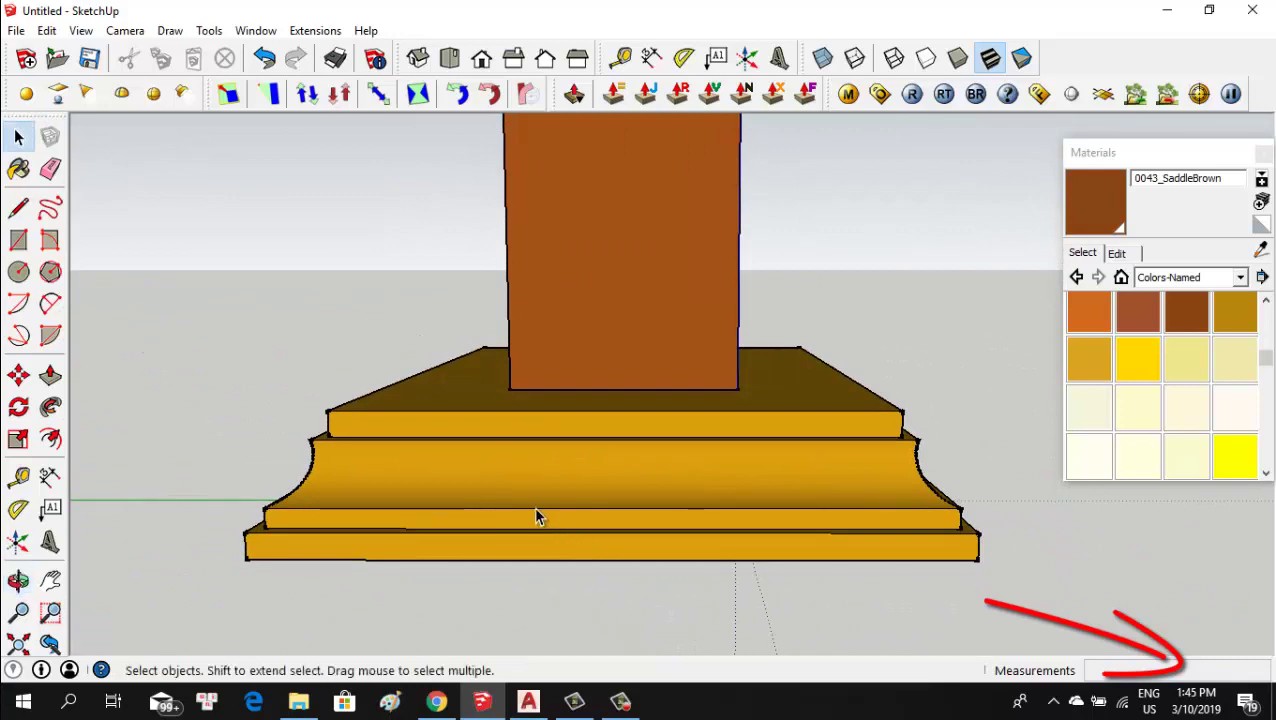
pyautogui.moveTo(541, 487); pyautogui.dragTo(675, 504, button='middle')
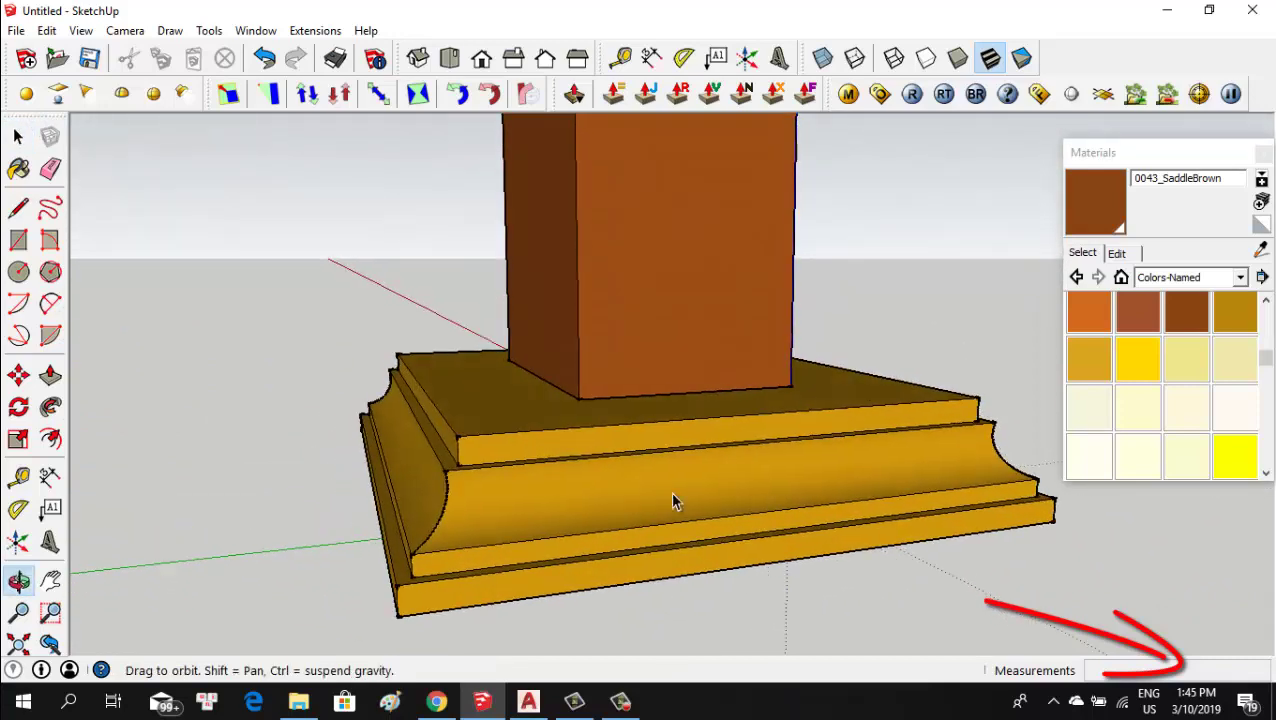
# Close the Materials tray and open dung tuong sketchup, saving the current column model first.
pyautogui.click(1264, 156)
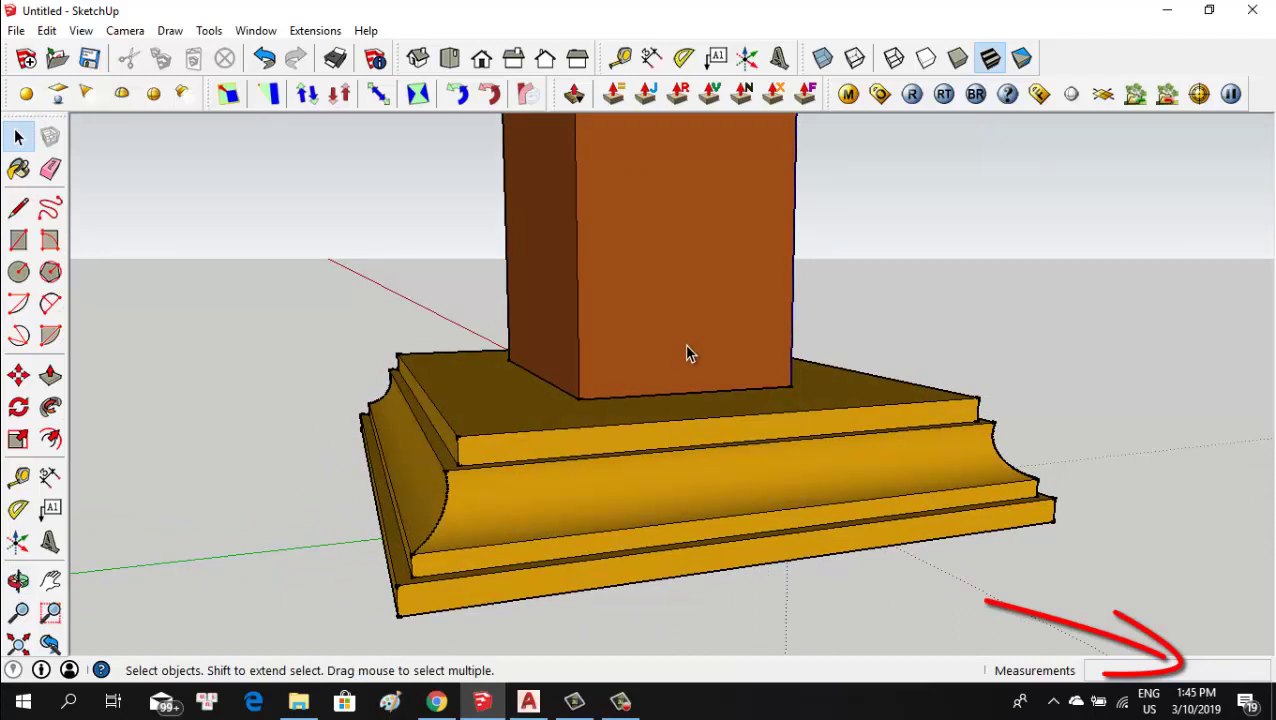
pyautogui.hotkey('ctrl', 'o')
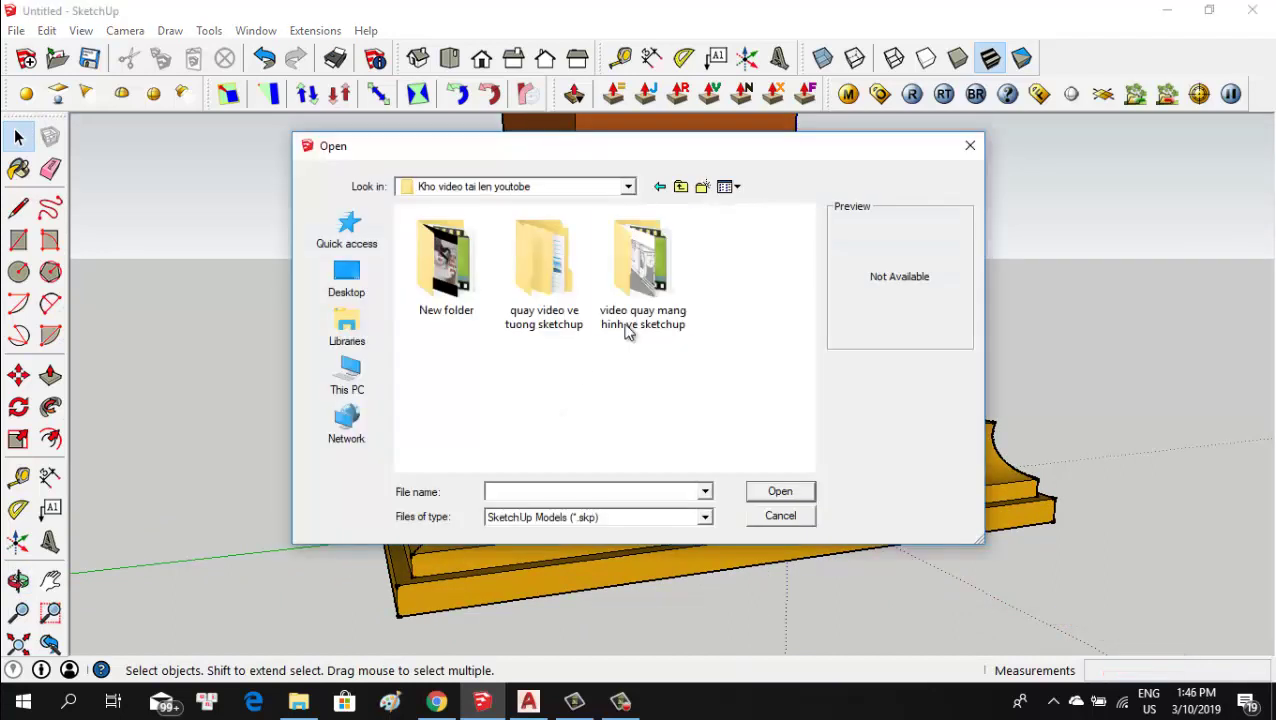
pyautogui.doubleClick(630, 312)
pyautogui.click(490, 237)
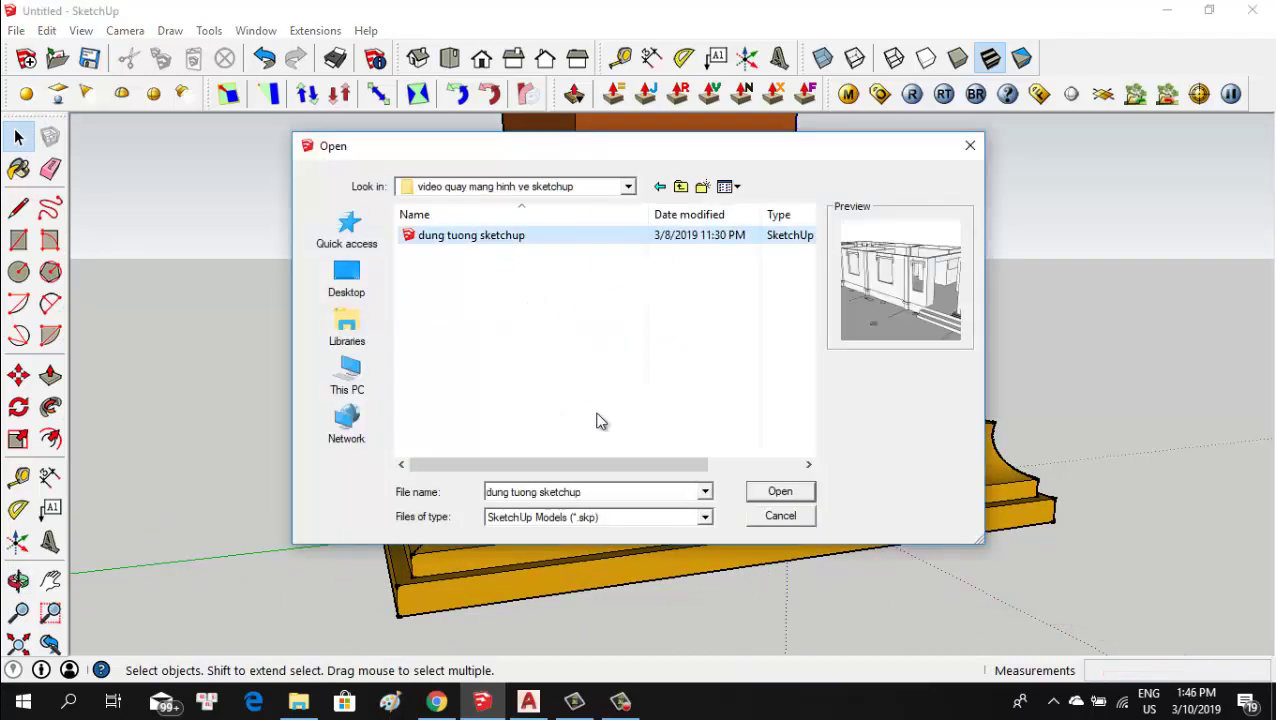
pyautogui.click(768, 495)
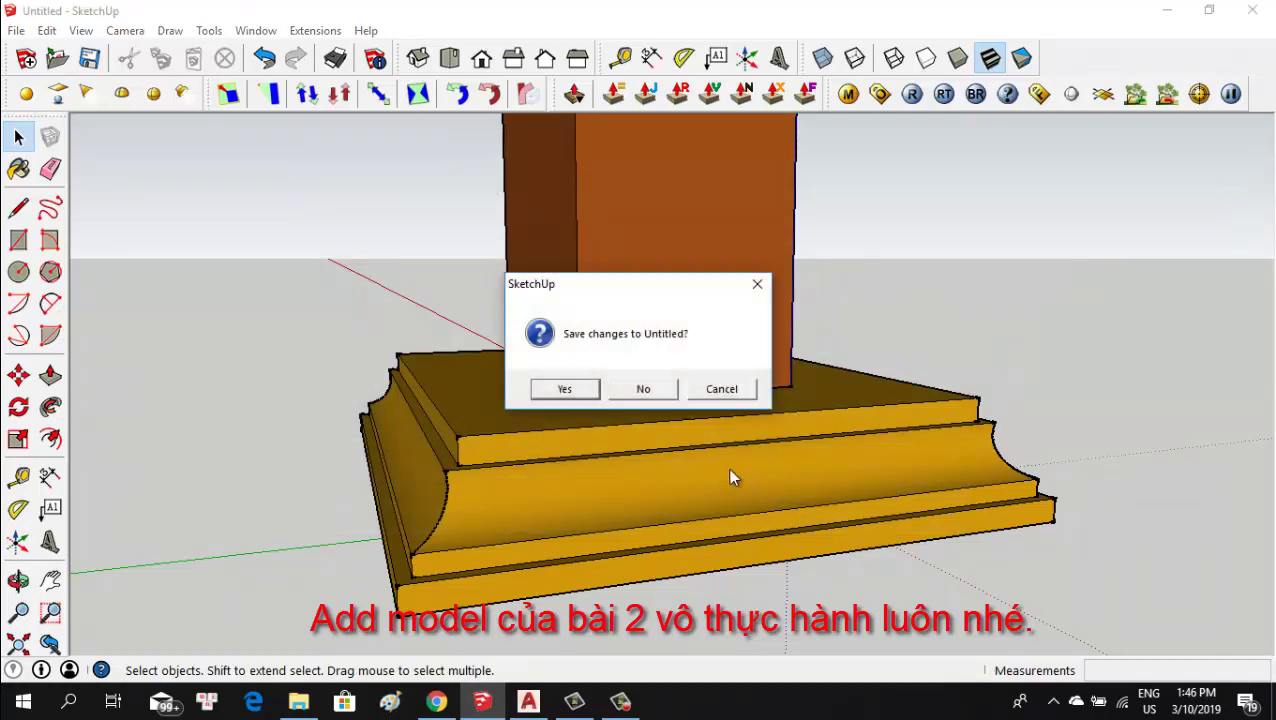
pyautogui.click(556, 390)
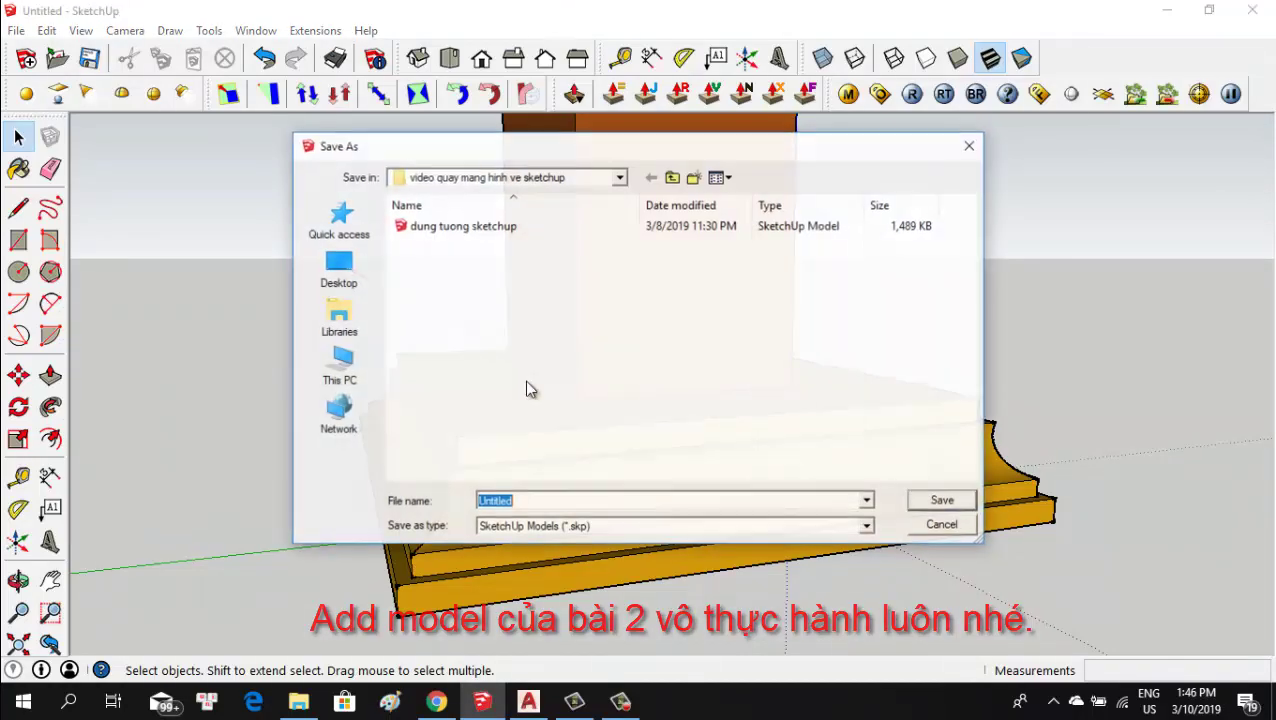
pyautogui.press('Return')
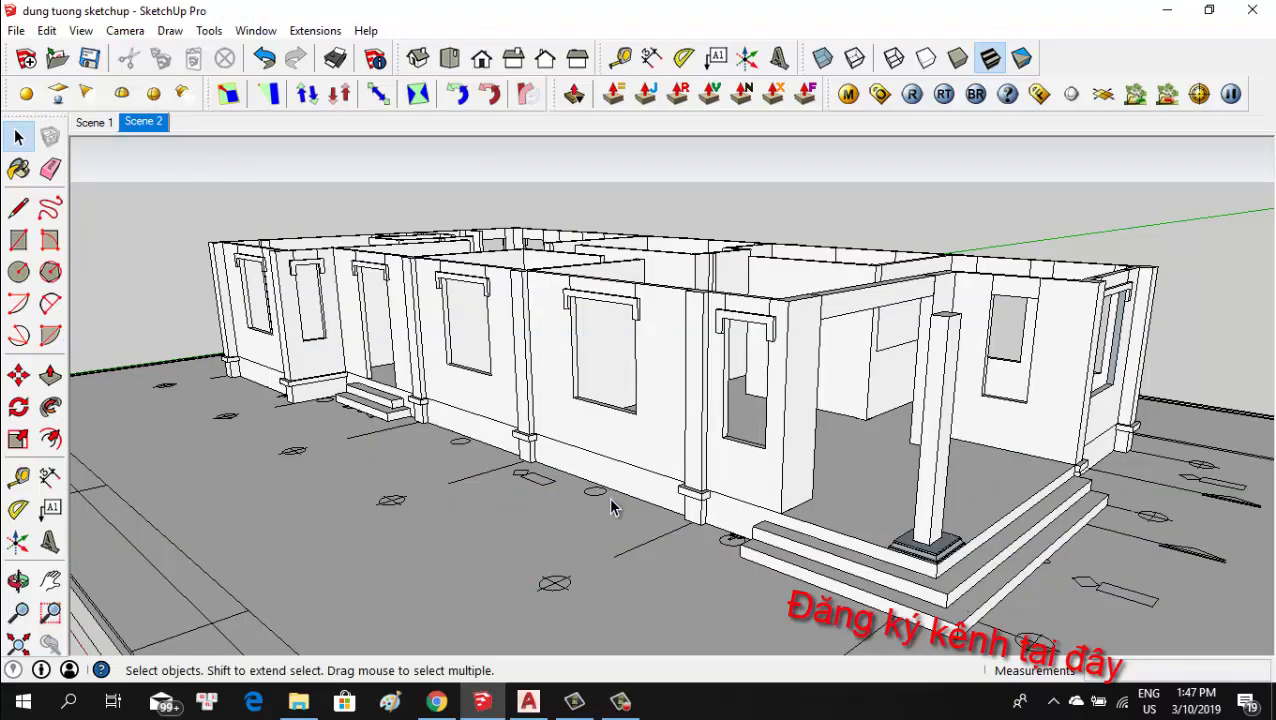
# Zoom out and orbit around the house to reach its porch end.
pyautogui.scroll(-3, 322, 352)
pyautogui.scroll(-3, 450, 360)
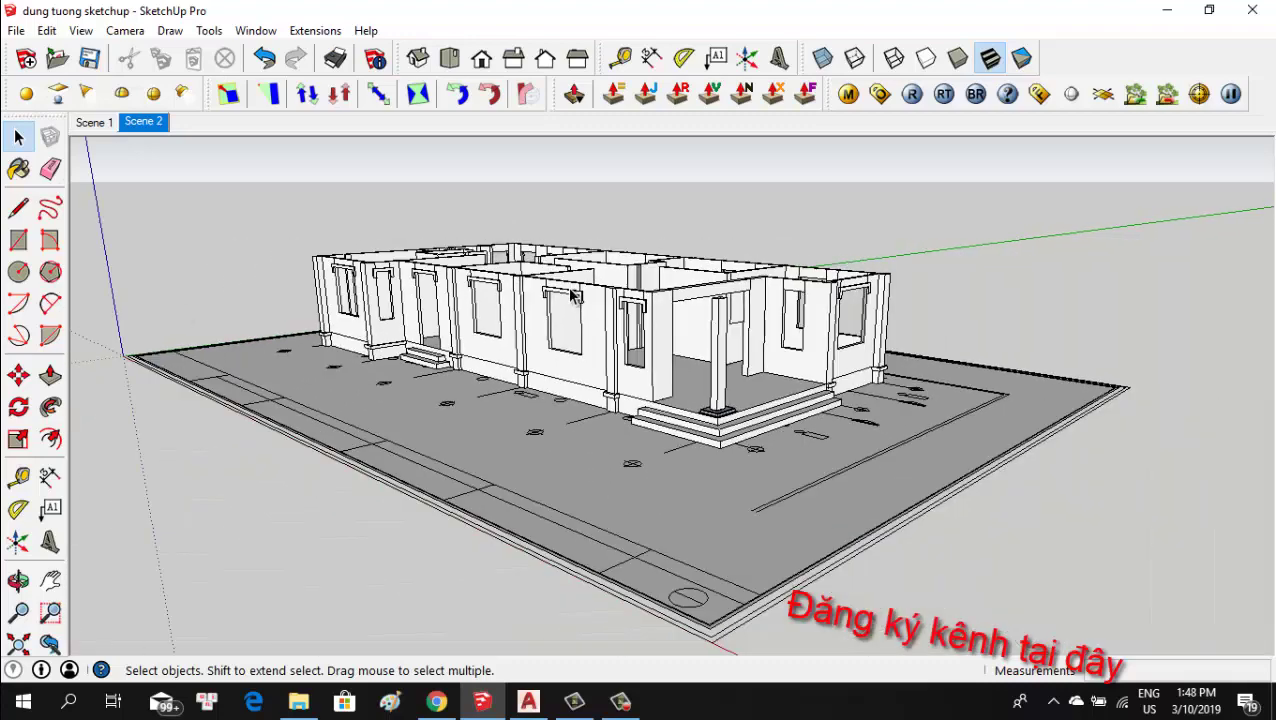
pyautogui.scroll(-3, 530, 362)
pyautogui.scroll(-2, 561, 365)
pyautogui.moveTo(561, 365); pyautogui.dragTo(590, 399)
pyautogui.press('space')
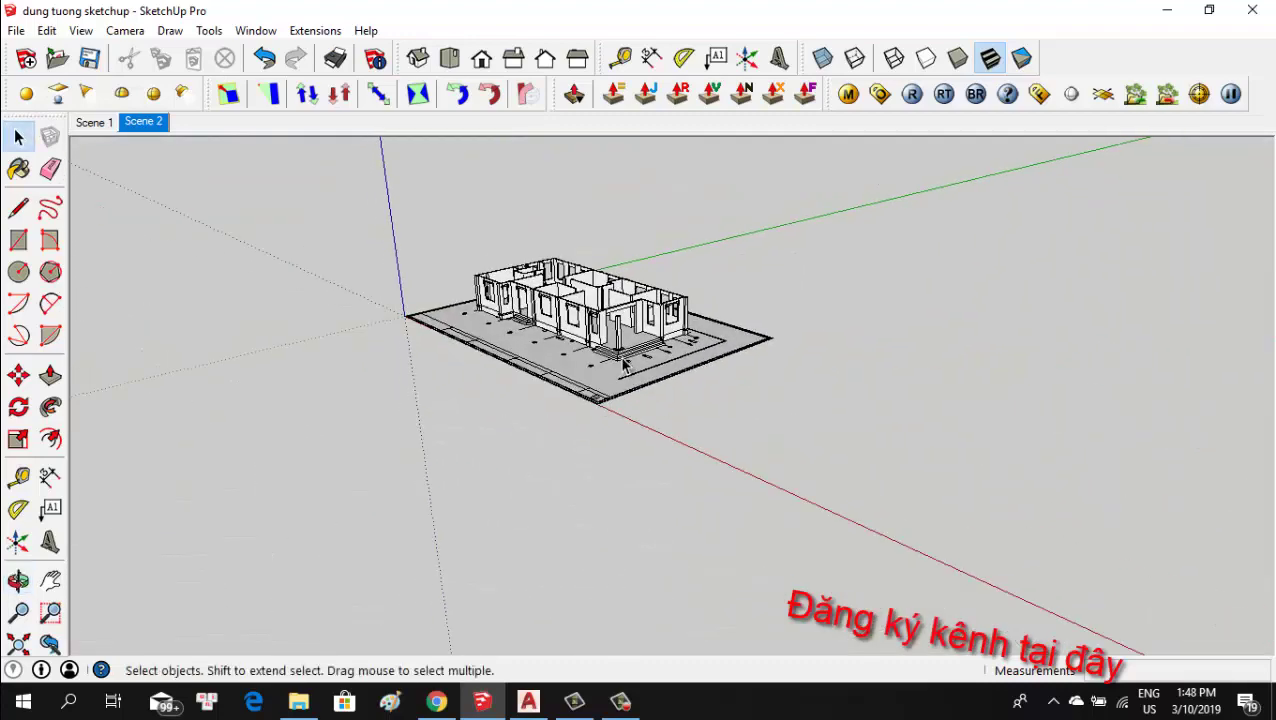
pyautogui.scroll(3, 620, 352)
pyautogui.scroll(3, 617, 357)
pyautogui.scroll(-2, 617, 357)
pyautogui.scroll(-2, 630, 350)
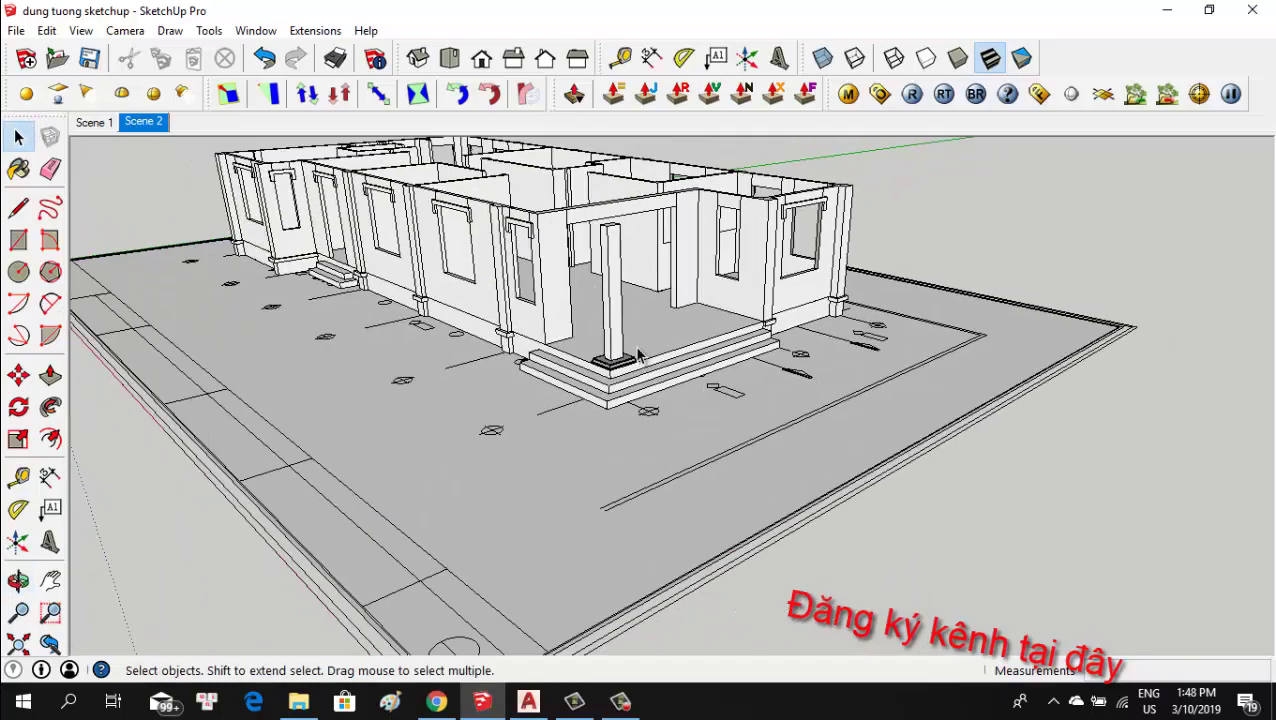
pyautogui.scroll(-2, 650, 340)
pyautogui.scroll(-2, 670, 330)
pyautogui.moveTo(541, 216)
pyautogui.mouseDown(button='middle')
pyautogui.moveTo(804, 274)
pyautogui.moveTo(645, 312)
pyautogui.moveTo(535, 356)
pyautogui.moveTo(624, 339)
pyautogui.moveTo(471, 378)
pyautogui.moveTo(815, 373)
pyautogui.moveTo(669, 364)
pyautogui.moveTo(644, 401)
pyautogui.moveTo(669, 417)
pyautogui.mouseUp(button='middle')
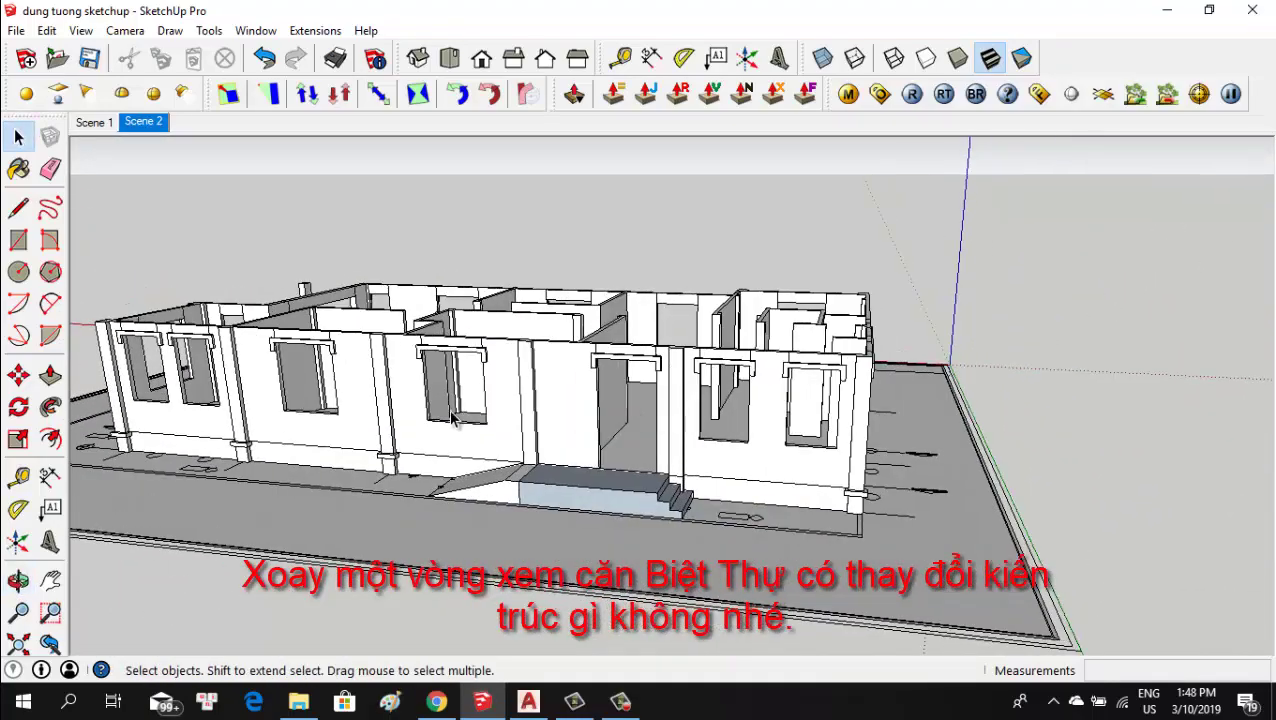
pyautogui.moveTo(452, 418)
pyautogui.mouseDown(button='middle')
pyautogui.moveTo(835, 407)
pyautogui.moveTo(430, 468)
pyautogui.mouseUp(button='middle')
# Zoom in on the porch column's stepped moulded base above the entry steps.
pyautogui.scroll(3, 414, 484)
pyautogui.scroll(3, 430, 465)
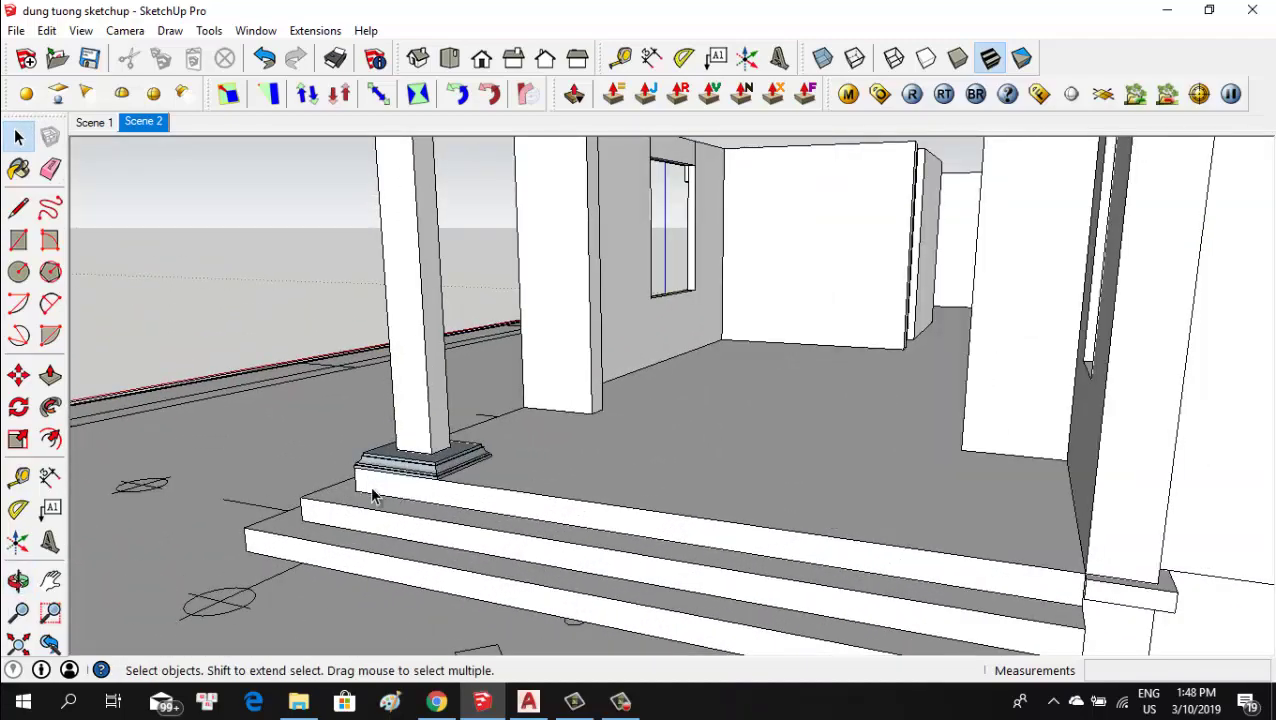
pyautogui.scroll(2, 370, 490)
pyautogui.scroll(-3, 393, 470)
pyautogui.moveTo(393, 470)
pyautogui.mouseDown(button='middle')
pyautogui.moveTo(613, 460)
pyautogui.moveTo(670, 388)
pyautogui.moveTo(686, 396)
pyautogui.moveTo(415, 415)
pyautogui.moveTo(789, 413)
pyautogui.moveTo(632, 447)
pyautogui.mouseUp(button='middle')
pyautogui.scroll(-2, 608, 470)
pyautogui.scroll(2, 605, 481)
pyautogui.scroll(2, 584, 436)
pyautogui.scroll(2, 667, 378)
pyautogui.scroll(-1, 632, 362)
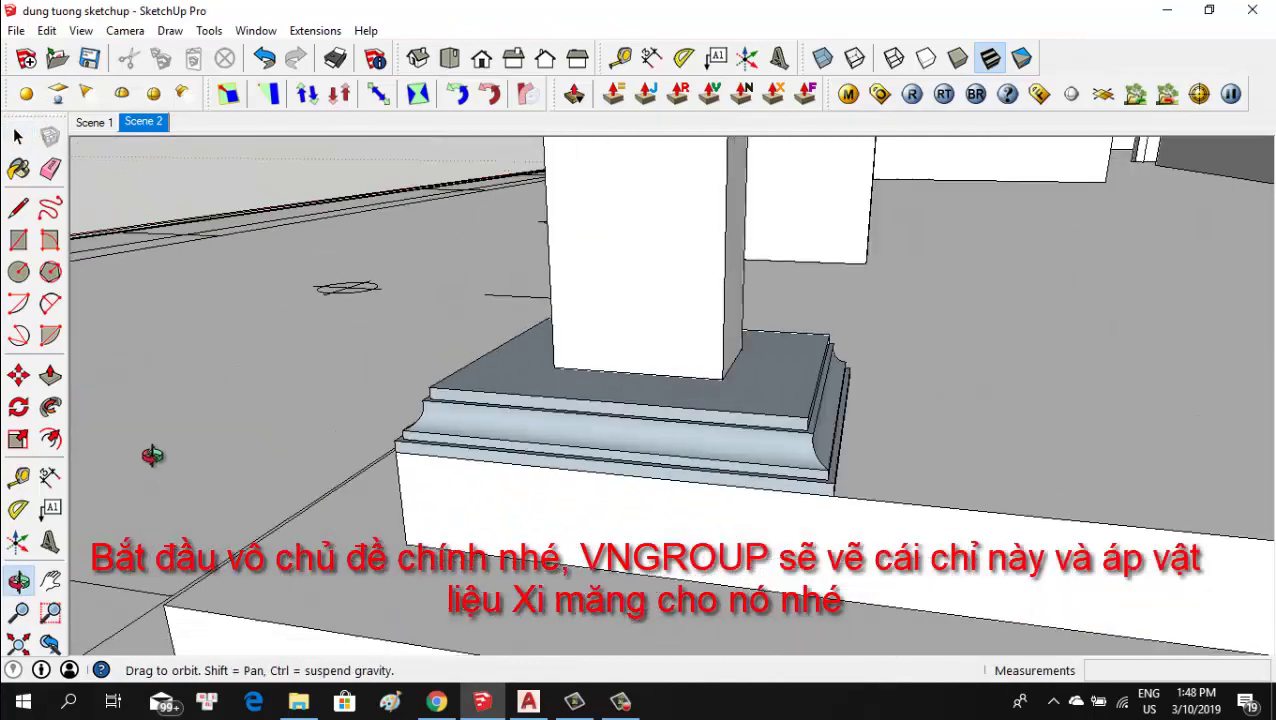
pyautogui.moveTo(152, 455)
pyautogui.mouseDown(button='middle')
pyautogui.moveTo(584, 433)
pyautogui.moveTo(588, 455)
pyautogui.mouseUp(button='middle')
pyautogui.scroll(2, 588, 460)
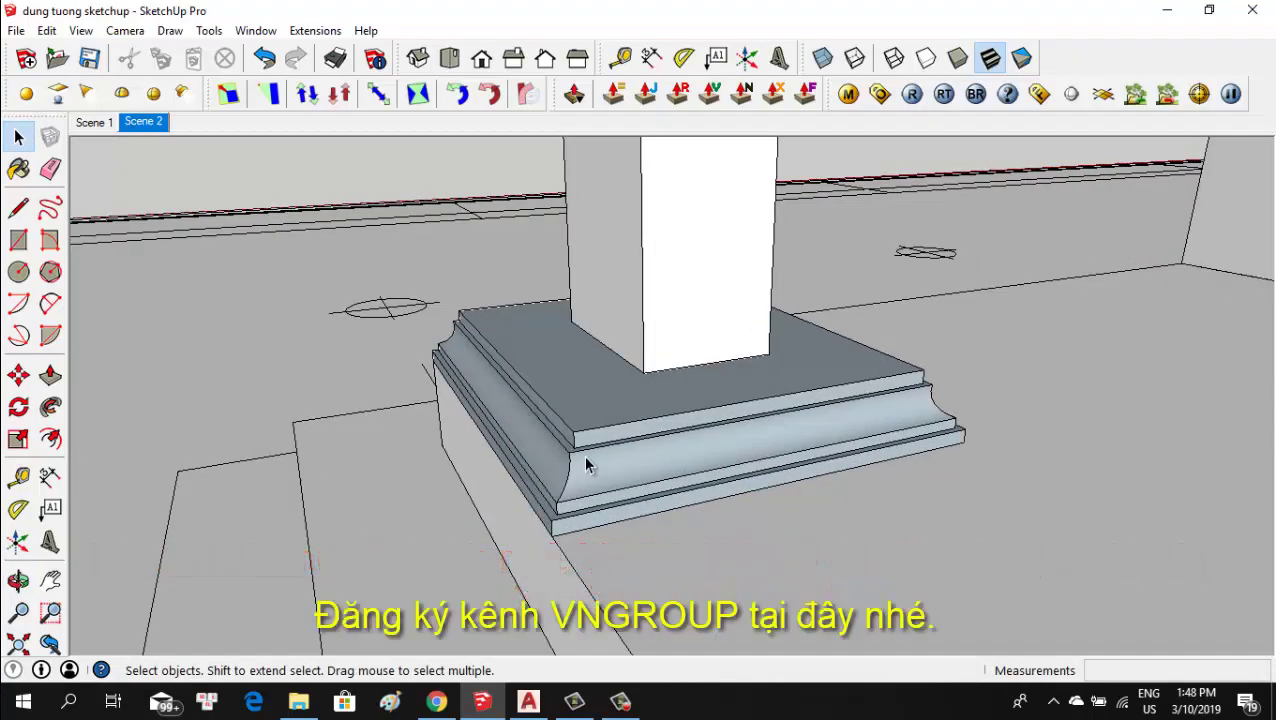
# Hide the porch column's existing moulded base group.
pyautogui.click(586, 465)
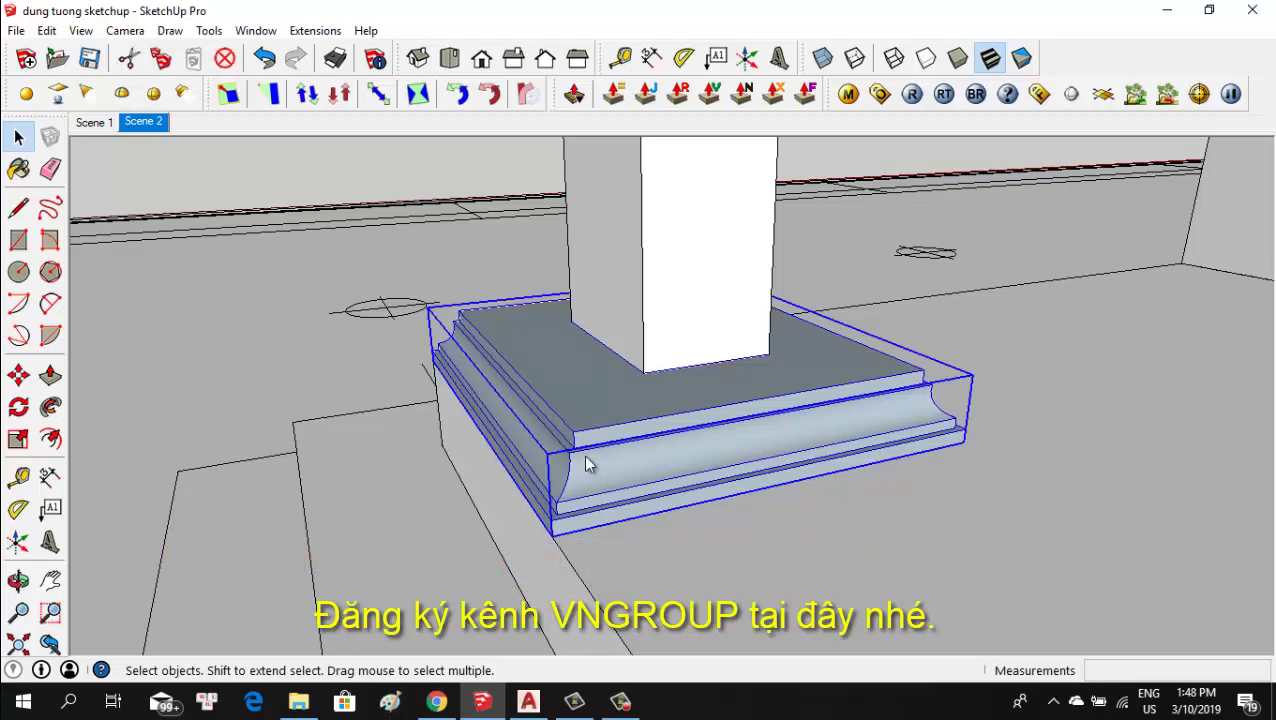
pyautogui.rightClick(587, 463)
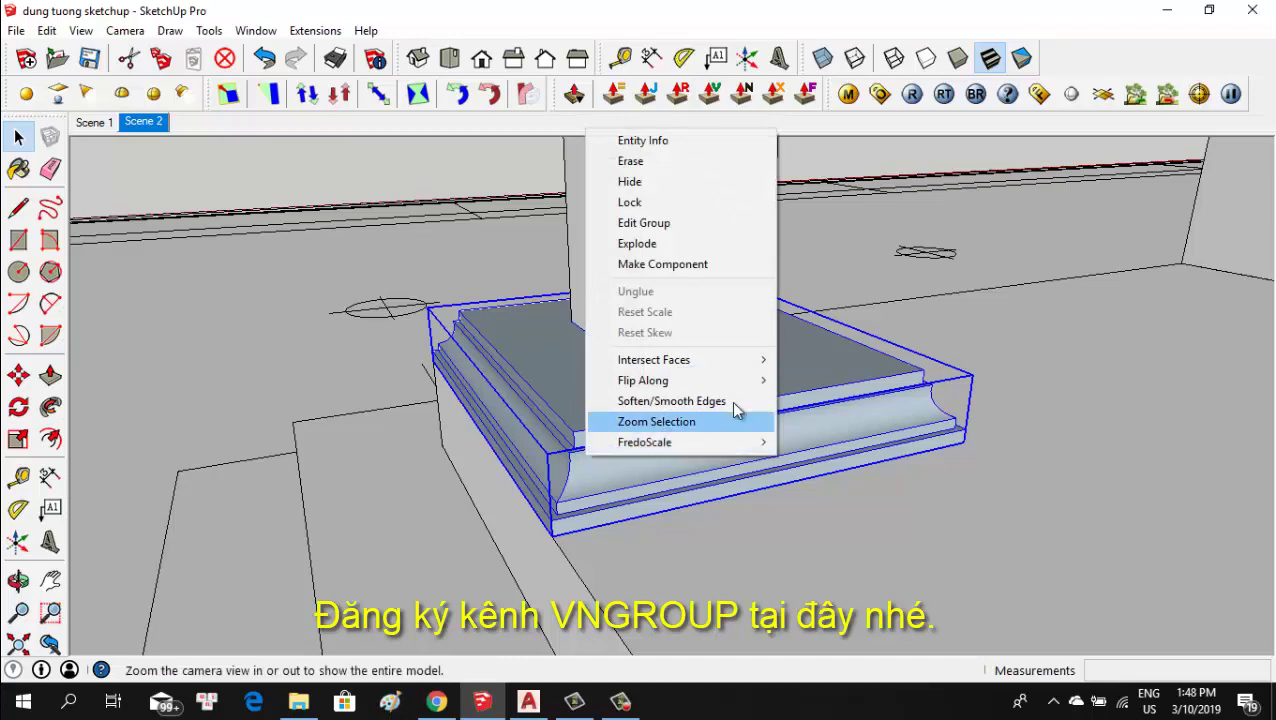
pyautogui.click(660, 181)
pyautogui.moveTo(638, 465); pyautogui.dragTo(379, 515, button='middle')
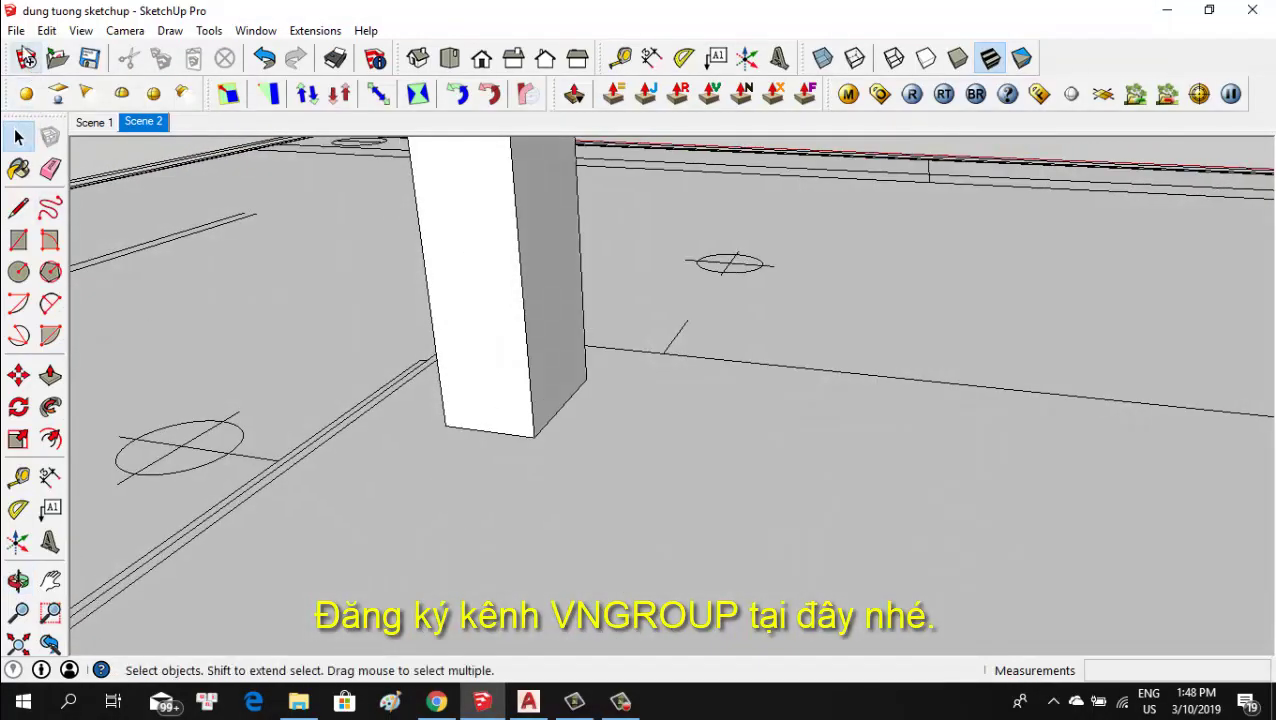
# Import the mat cat chi cot molding profile drawing into the model.
pyautogui.click(16, 30)
pyautogui.click(93, 299)
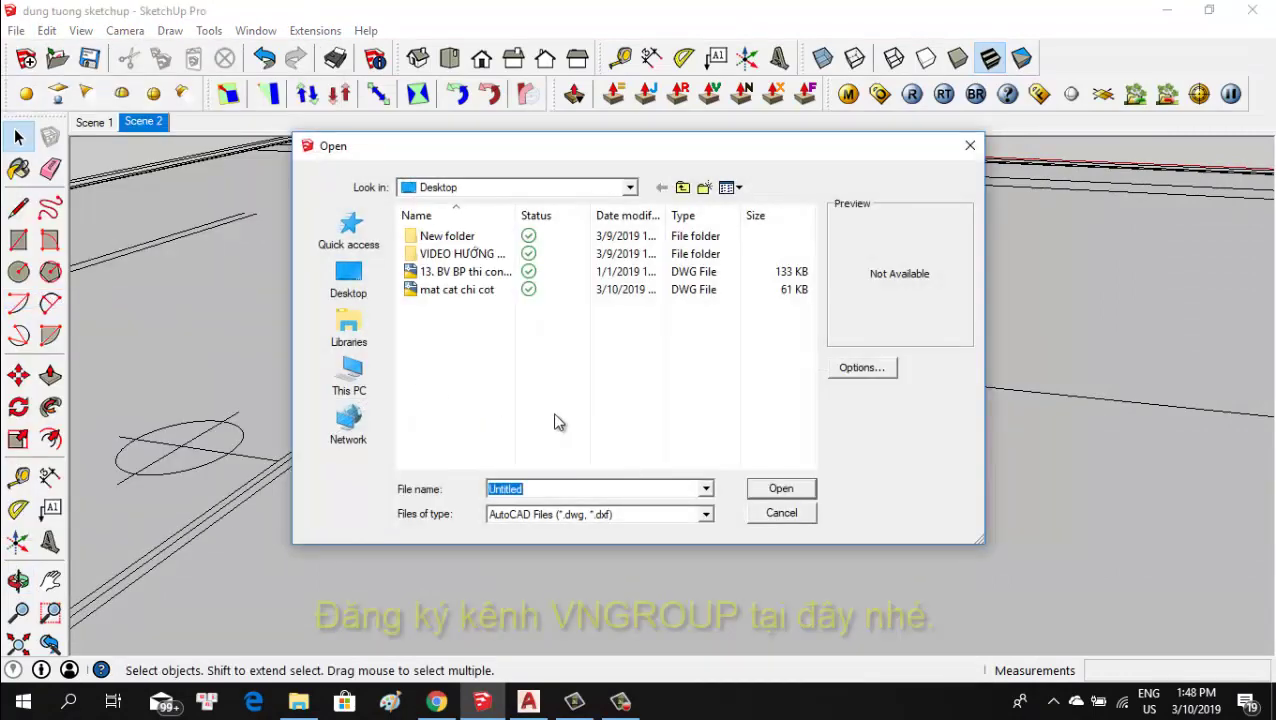
pyautogui.click(470, 289)
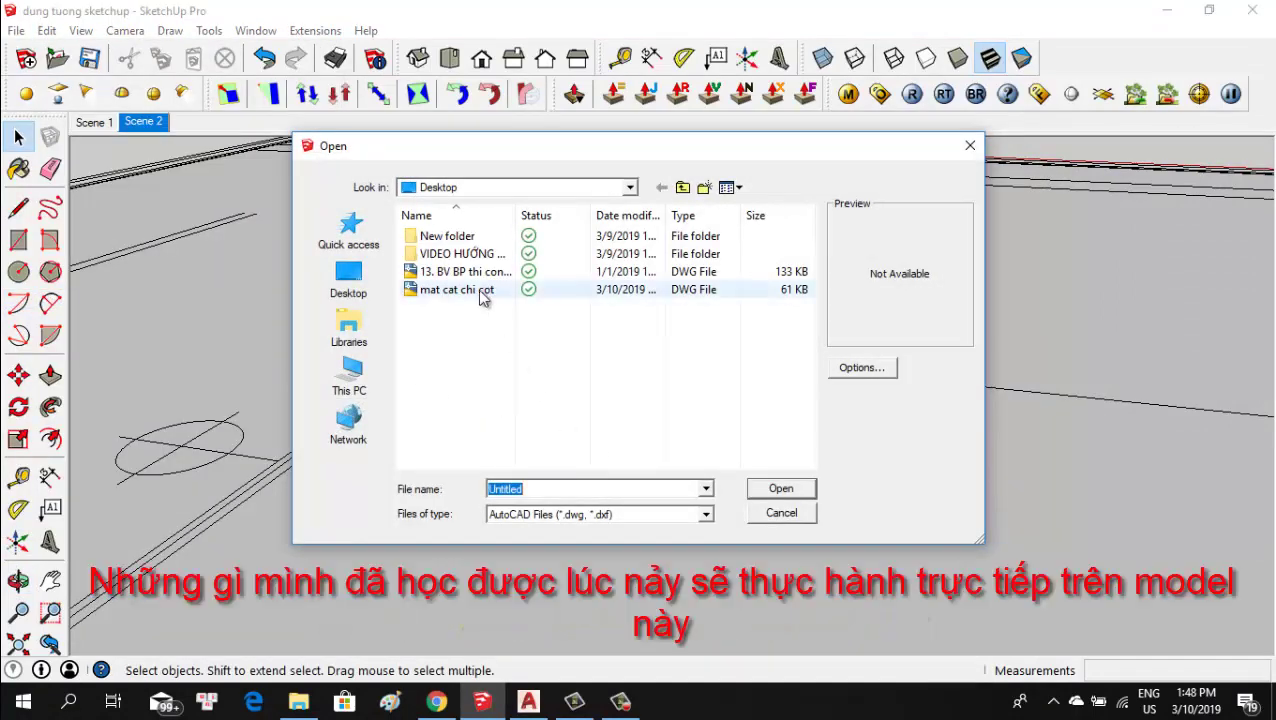
pyautogui.click(781, 490)
pyautogui.click(737, 491)
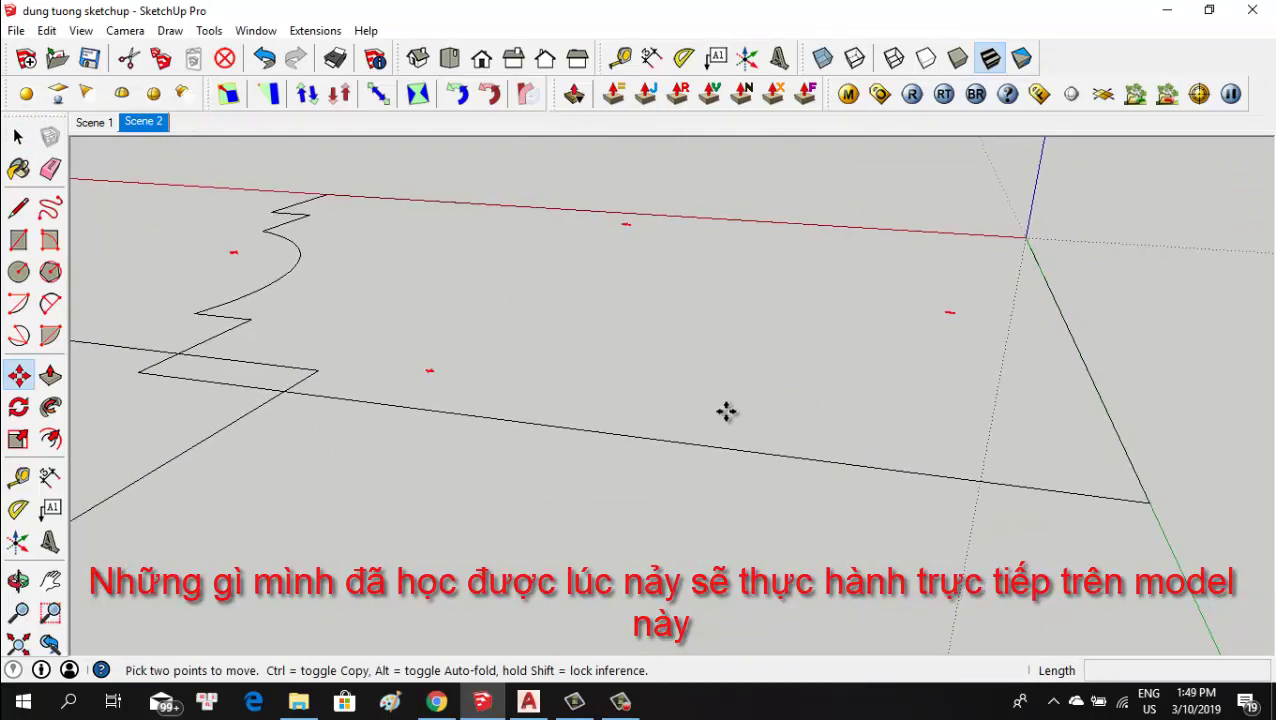
# Place the imported profile at the corner of the column's foot.
pyautogui.moveTo(726, 413); pyautogui.dragTo(748, 628, button='middle')
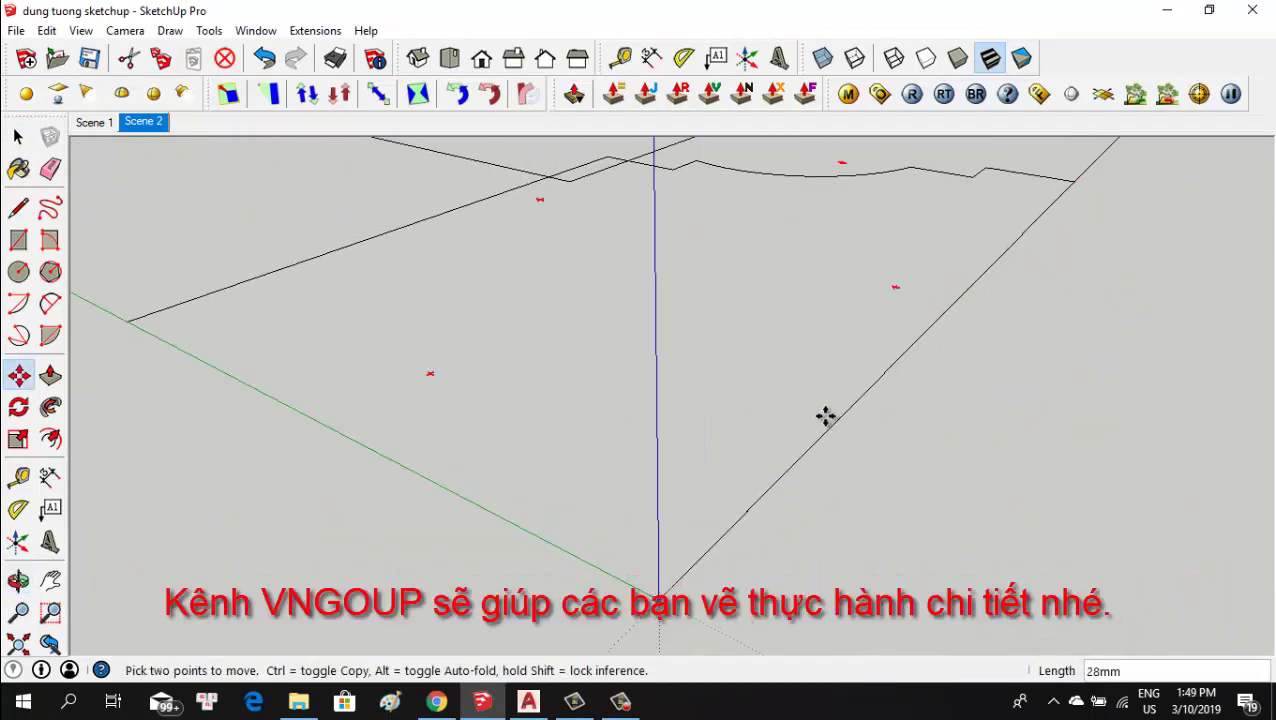
pyautogui.scroll(-3, 661, 507)
pyautogui.scroll(-3, 635, 525)
pyautogui.scroll(-5, 626, 537)
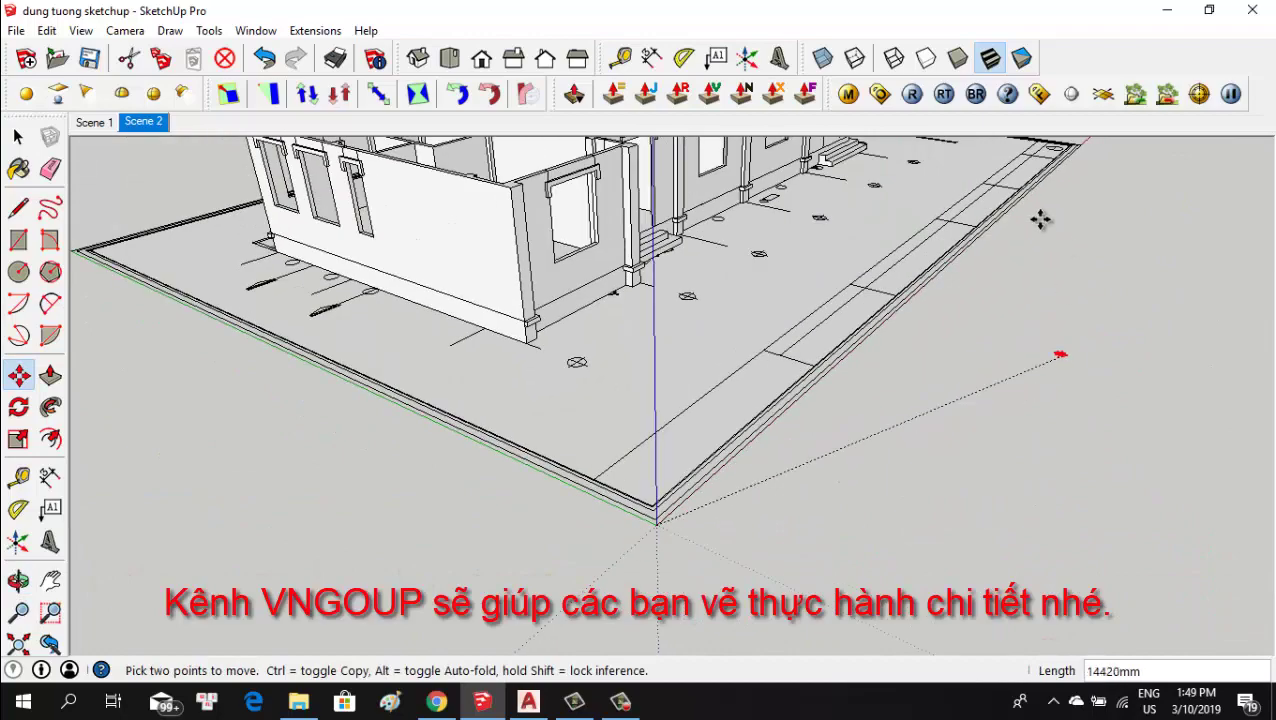
pyautogui.scroll(-3, 612, 356)
pyautogui.moveTo(817, 367); pyautogui.dragTo(373, 376, button='middle')
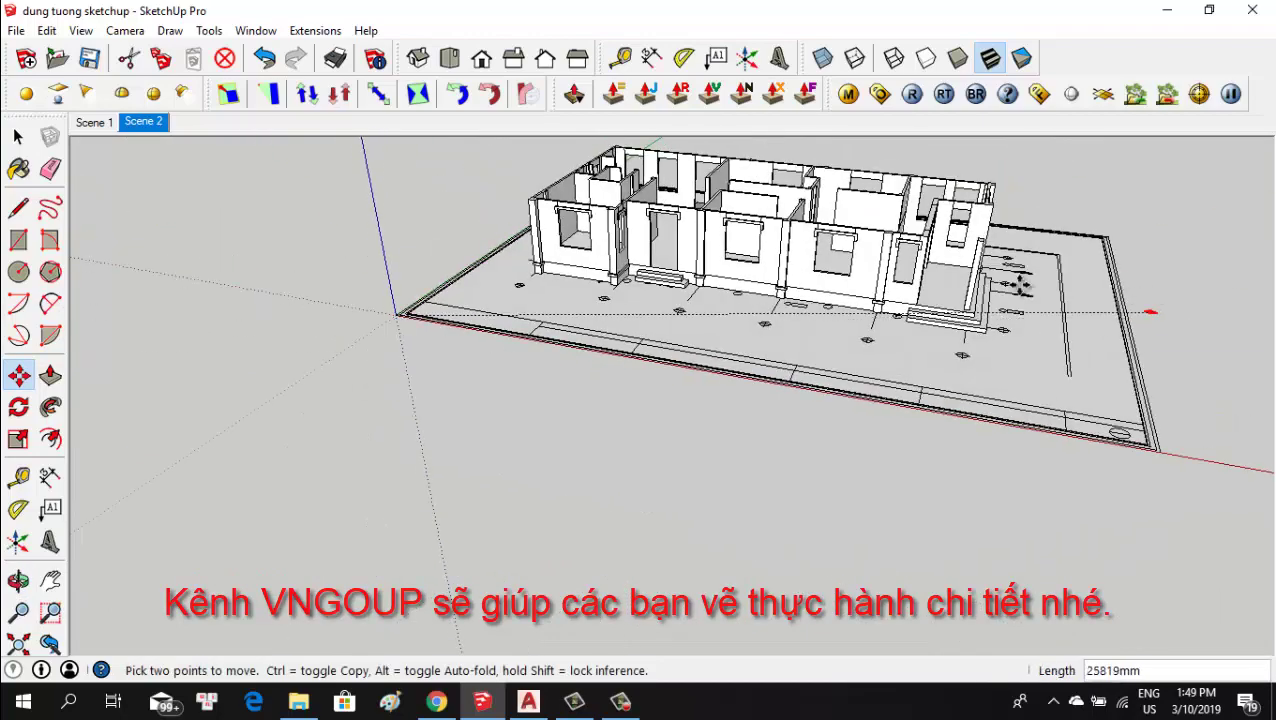
pyautogui.scroll(3, 945, 295)
pyautogui.scroll(2, 905, 341)
pyautogui.scroll(2, 941, 347)
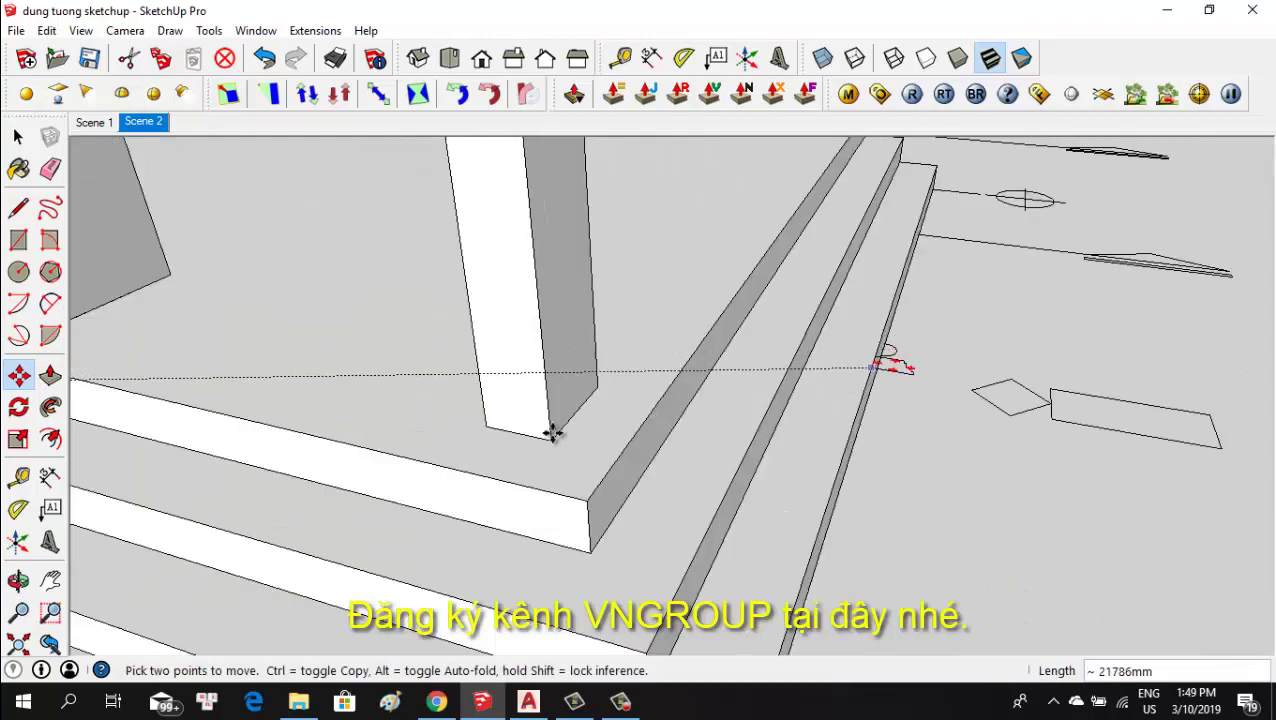
pyautogui.scroll(2, 513, 450)
pyautogui.scroll(2, 481, 476)
pyautogui.moveTo(457, 476); pyautogui.dragTo(490, 493, button='middle')
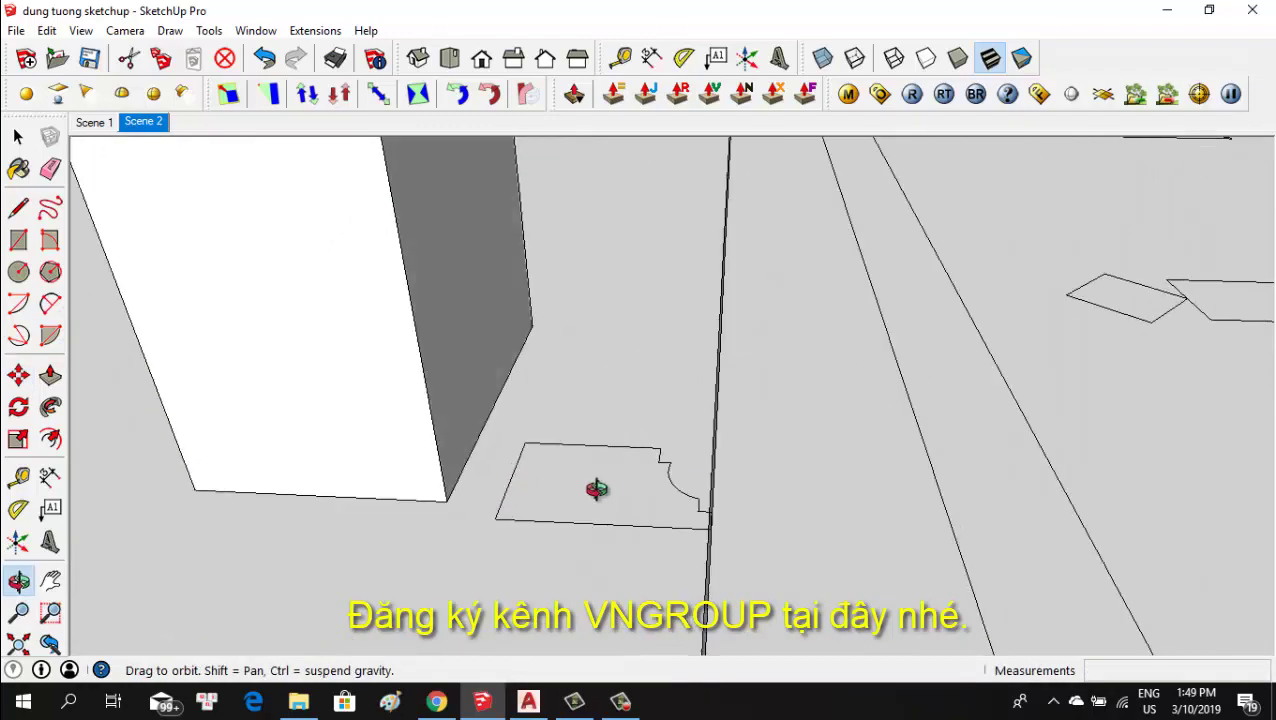
pyautogui.click(450, 499)
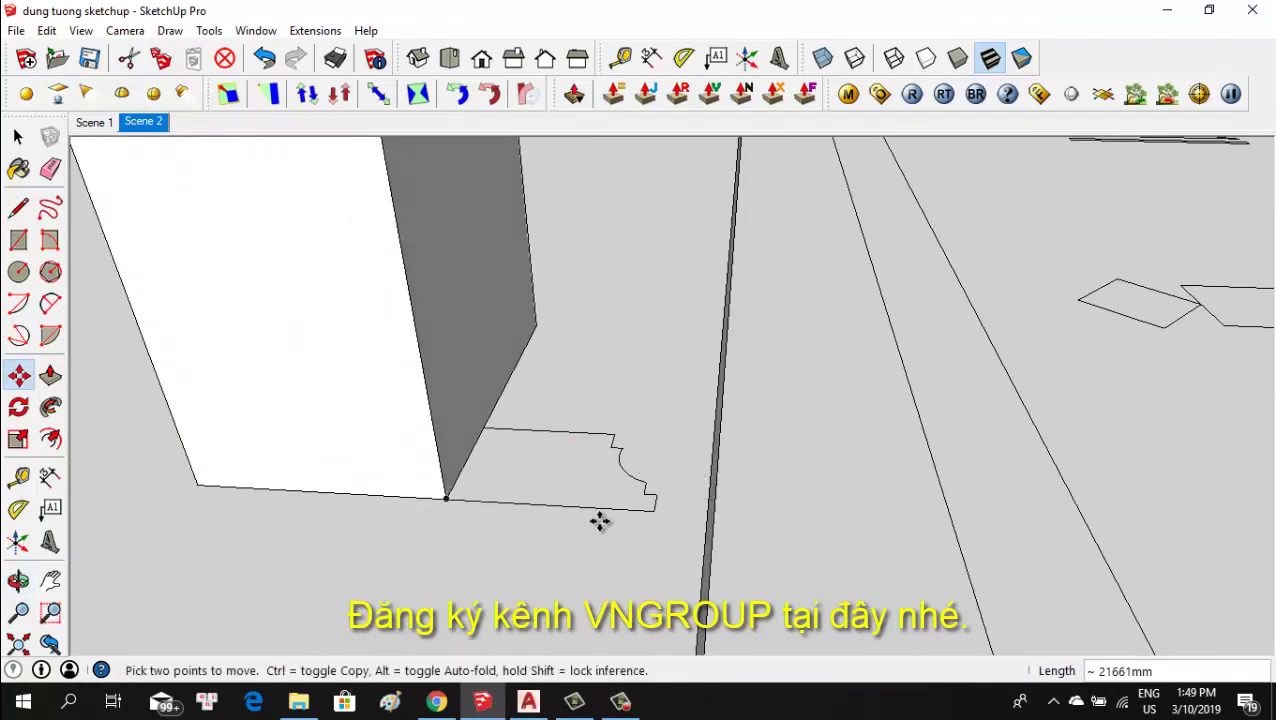
# Rotate the profile -90° so it stands upright.
pyautogui.moveTo(598, 518)
pyautogui.mouseDown(button='middle')
pyautogui.moveTo(504, 501)
pyautogui.moveTo(381, 521)
pyautogui.mouseUp(button='middle')
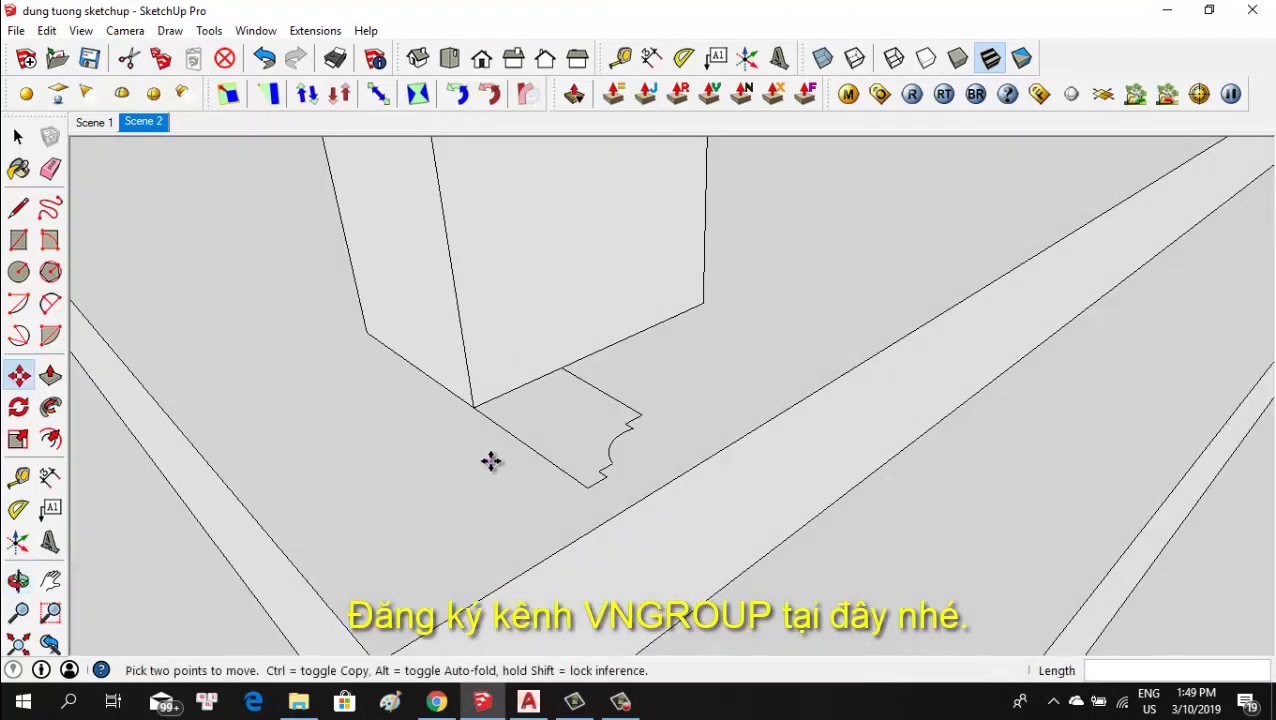
pyautogui.moveTo(490, 461)
pyautogui.mouseDown(button='middle')
pyautogui.moveTo(578, 484)
pyautogui.moveTo(484, 379)
pyautogui.moveTo(590, 424)
pyautogui.mouseUp(button='middle')
pyautogui.press('q')
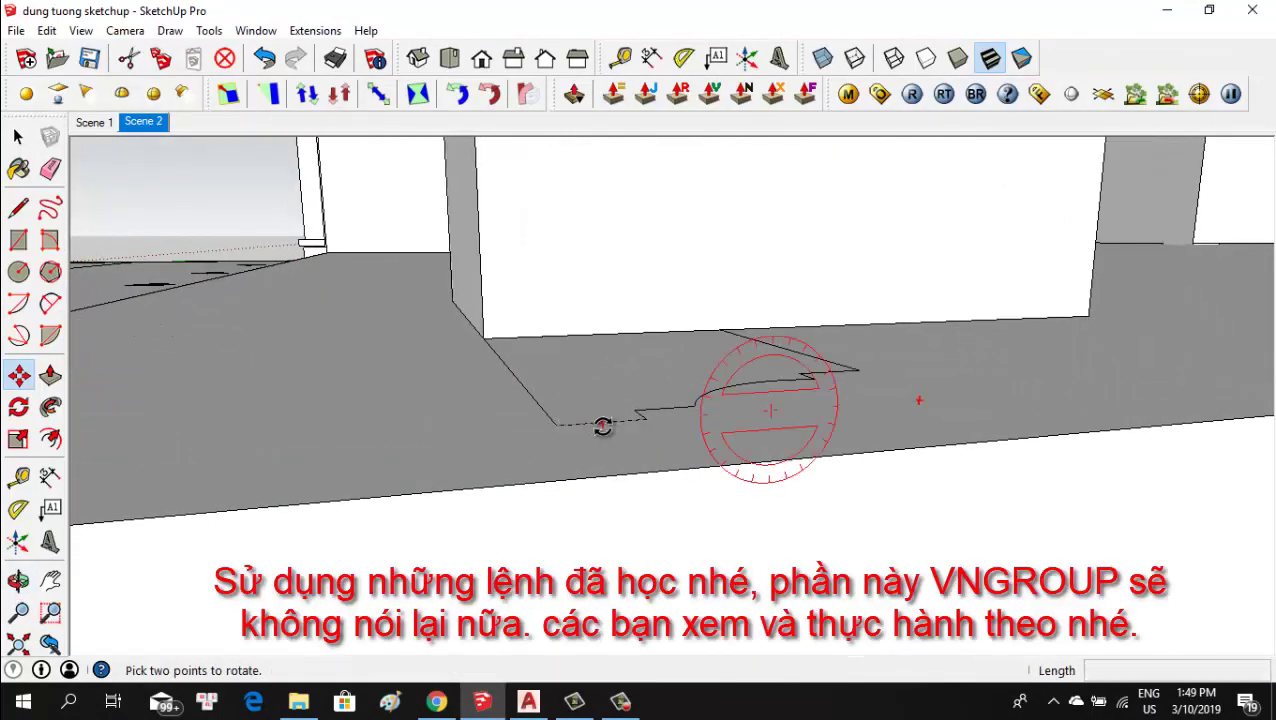
pyautogui.click(602, 427)
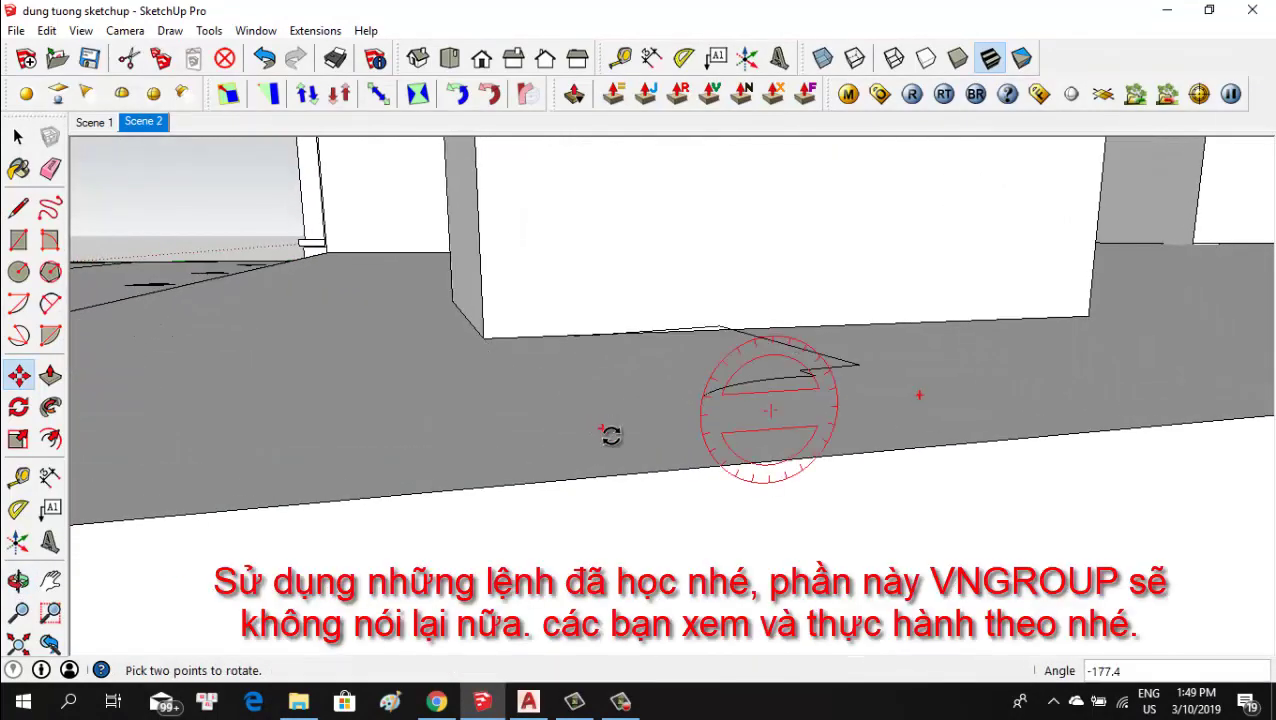
pyautogui.click(768, 477)
# Move the upright profile by its corner to sit flush against the column corner.
pyautogui.press('m')
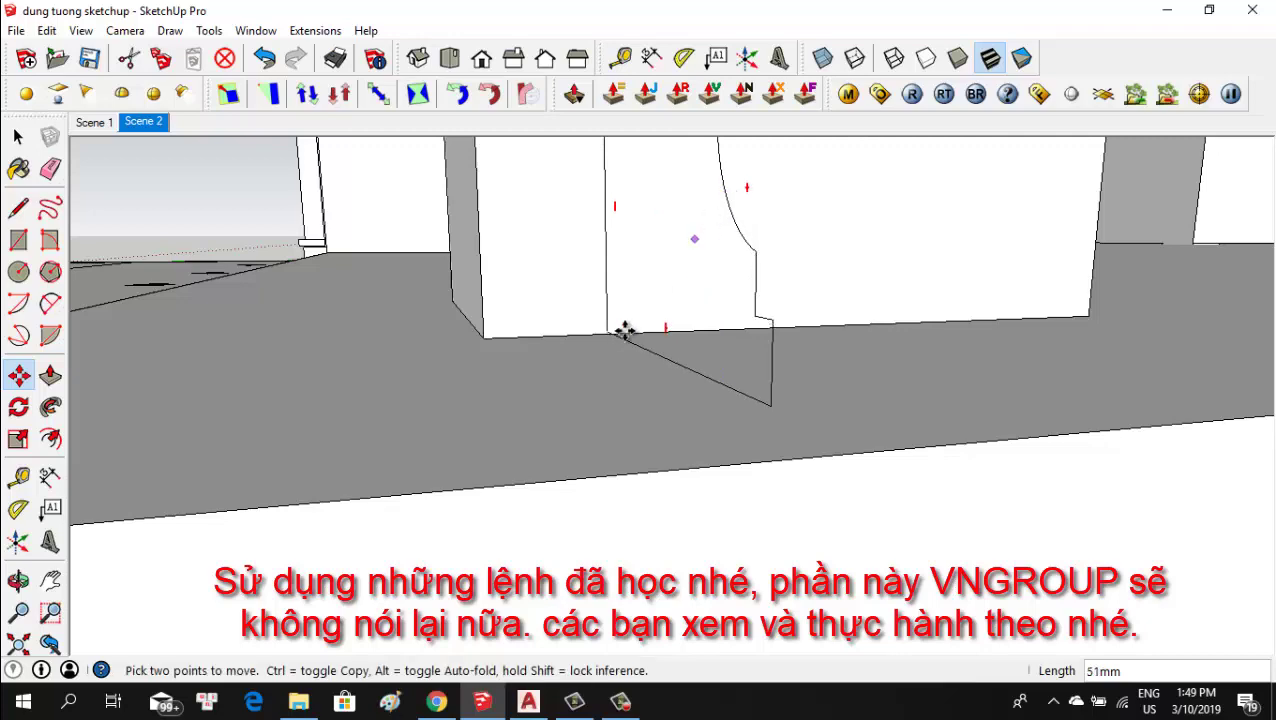
pyautogui.moveTo(624, 331)
pyautogui.mouseDown(button='middle')
pyautogui.moveTo(834, 447)
pyautogui.moveTo(512, 412)
pyautogui.mouseUp(button='middle')
pyautogui.click(432, 348)
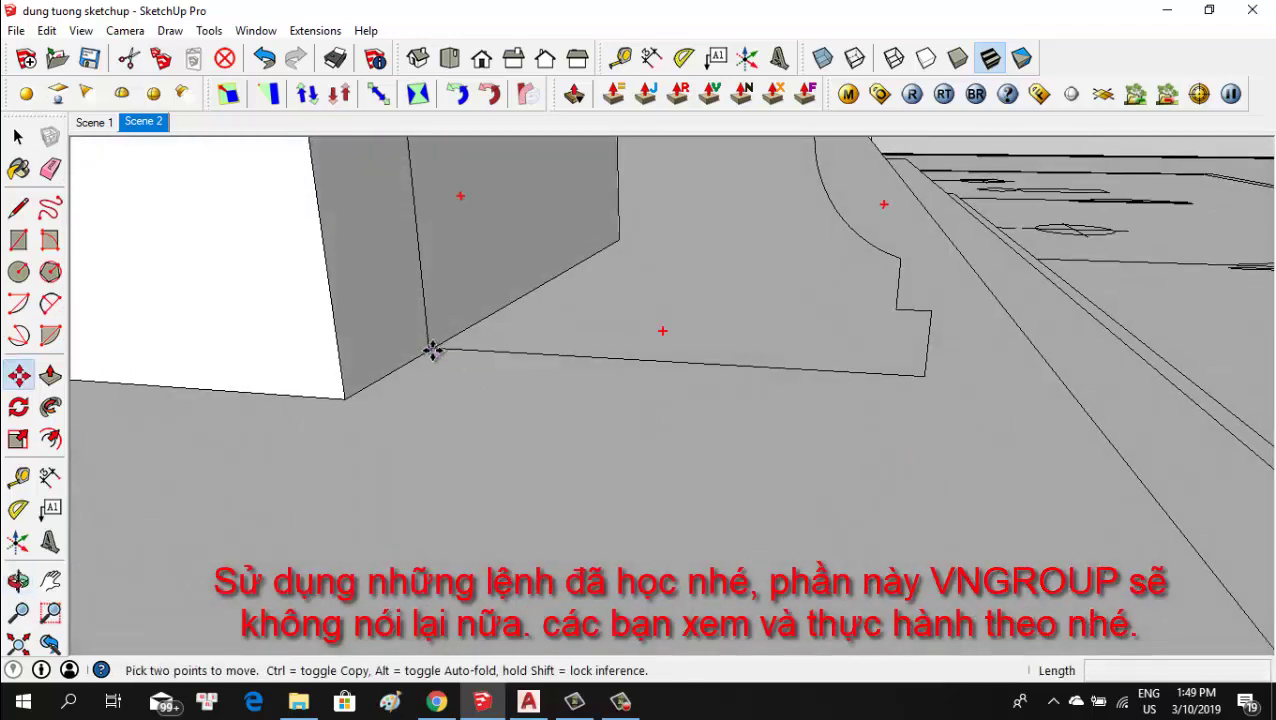
pyautogui.write('50')
pyautogui.scroll(2, 330, 410)
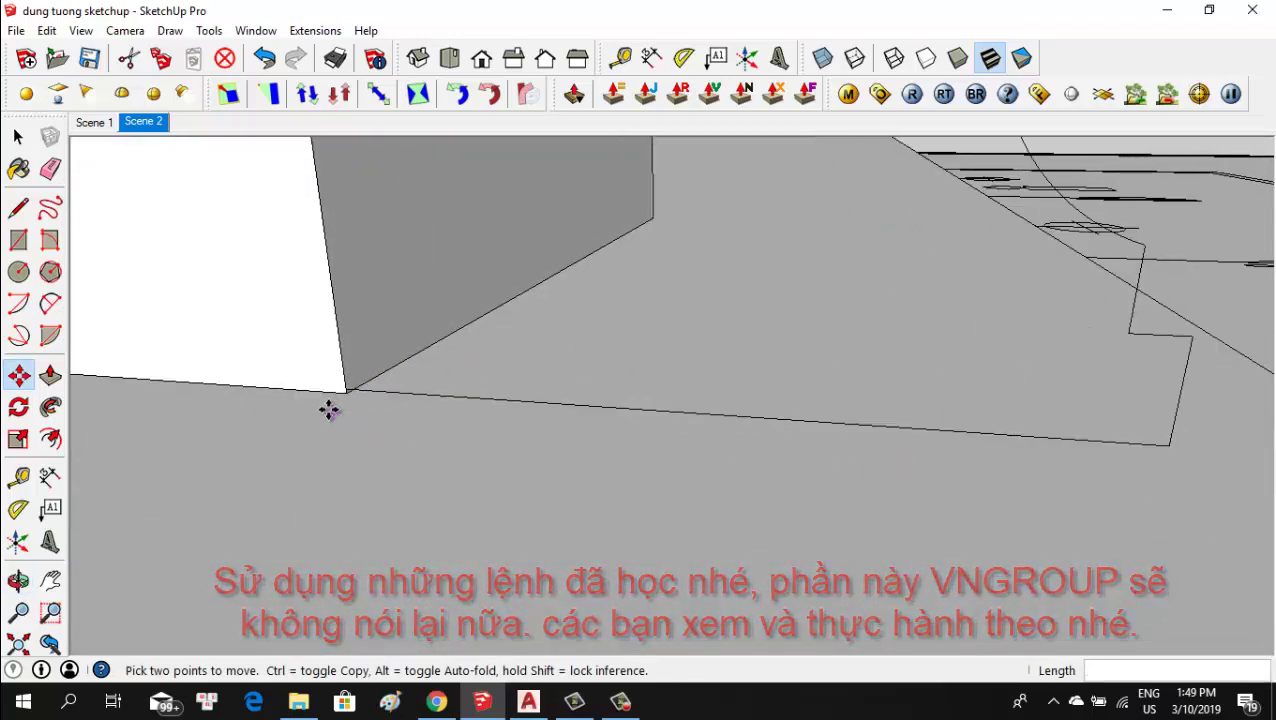
pyautogui.scroll(3, 353, 399)
pyautogui.click(349, 358)
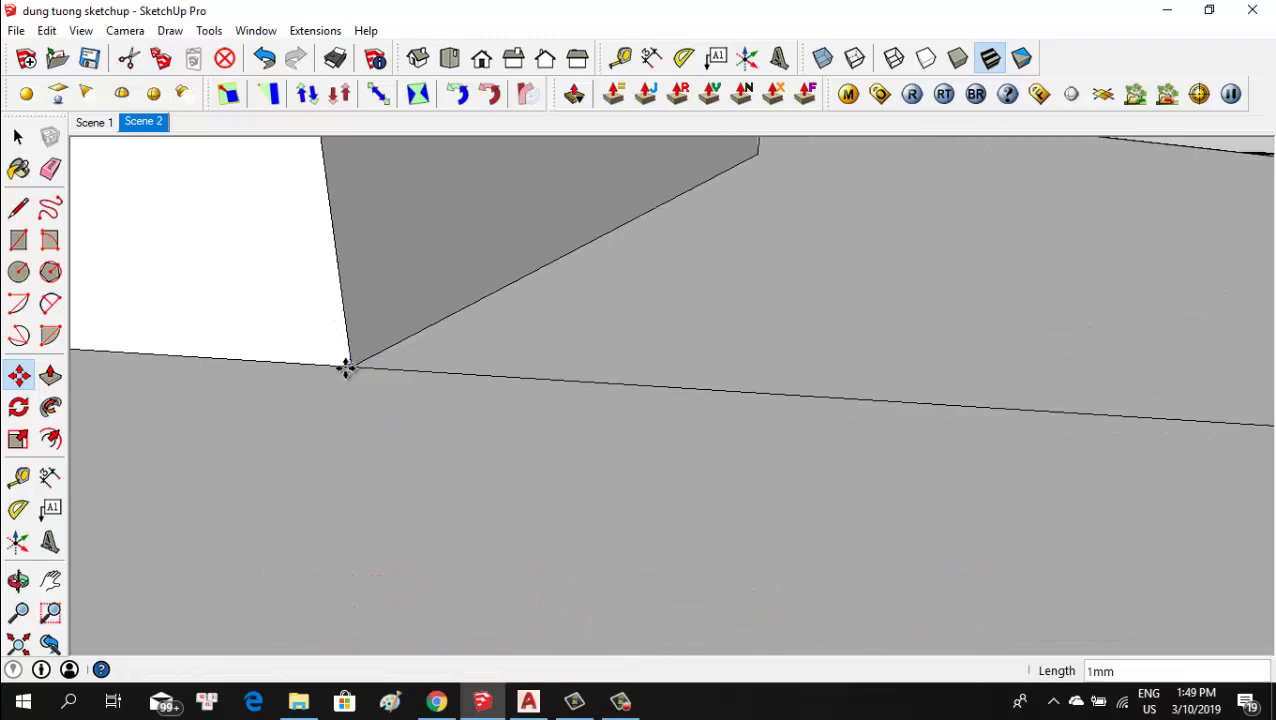
pyautogui.scroll(-1, 400, 410)
pyautogui.scroll(-1, 425, 430)
pyautogui.scroll(-2, 430, 416)
pyautogui.scroll(-2, 430, 416)
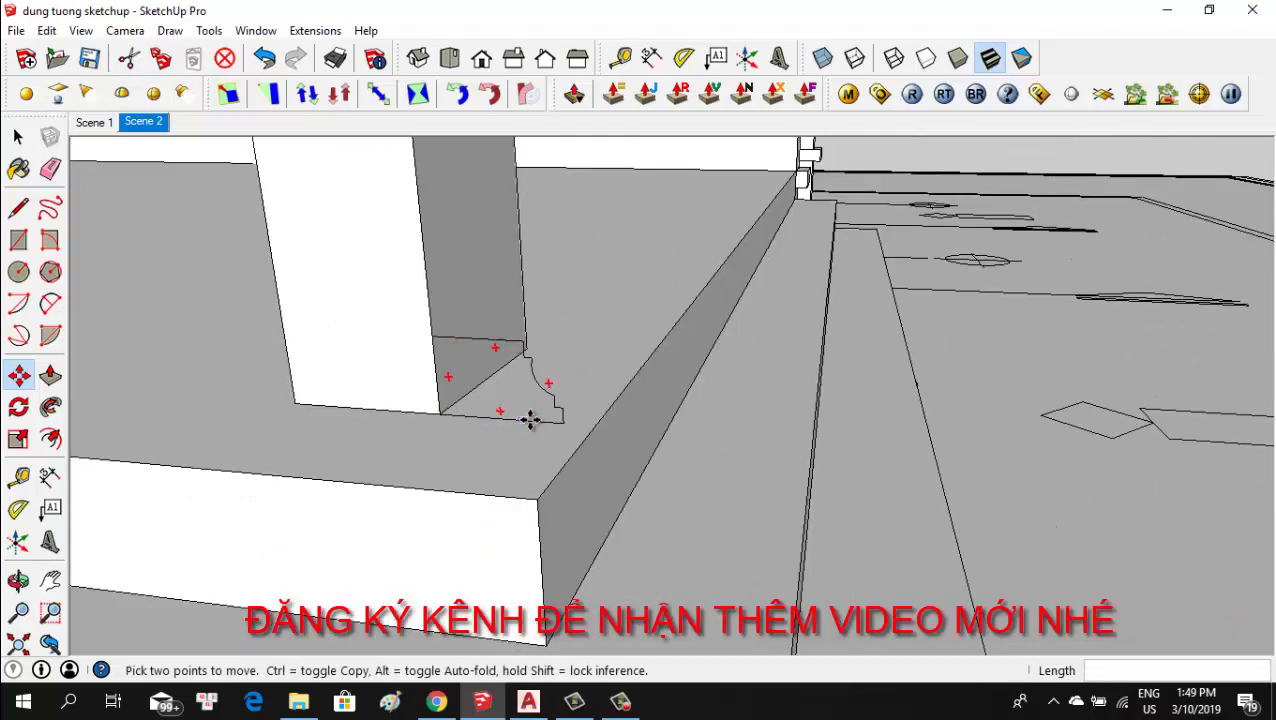
pyautogui.moveTo(527, 421)
pyautogui.mouseDown(button='middle')
pyautogui.moveTo(555, 350)
pyautogui.moveTo(712, 393)
pyautogui.moveTo(868, 392)
pyautogui.mouseUp(button='middle')
pyautogui.scroll(2, 600, 365)
pyautogui.scroll(1, 635, 350)
# Enter editing mode for the profile component.
pyautogui.press('space')
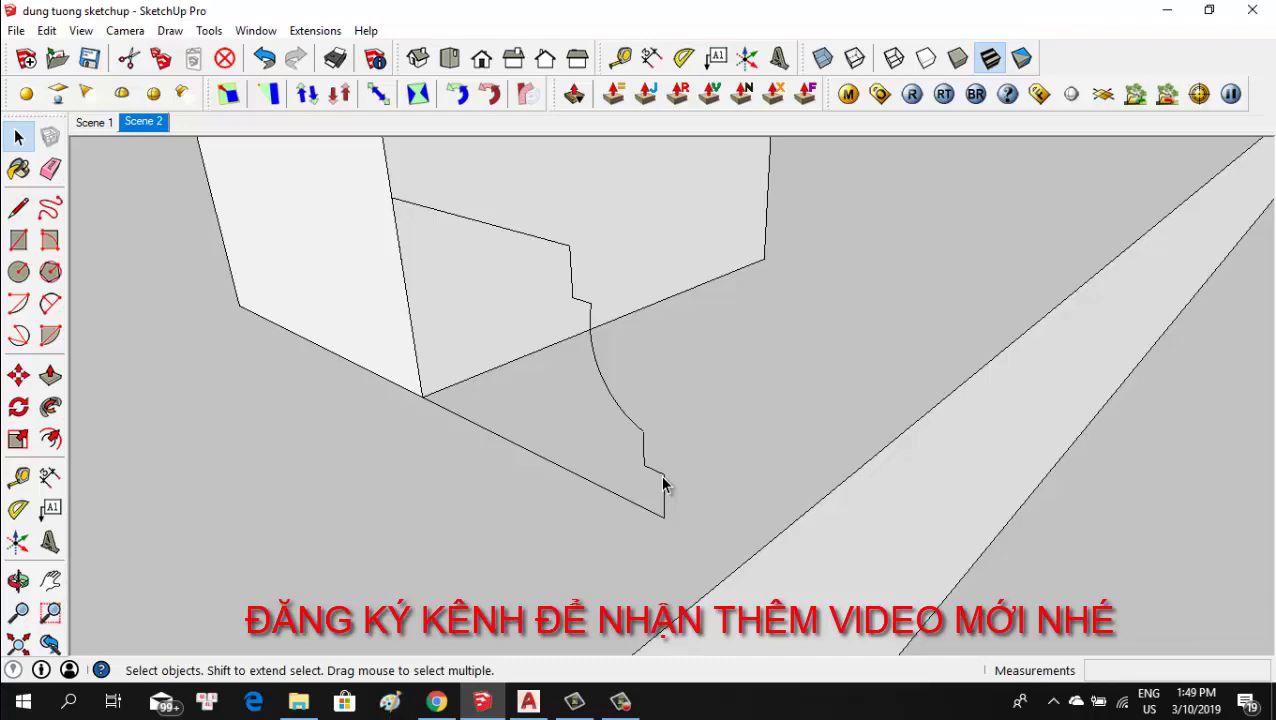
pyautogui.click(662, 484)
pyautogui.rightClick(662, 482)
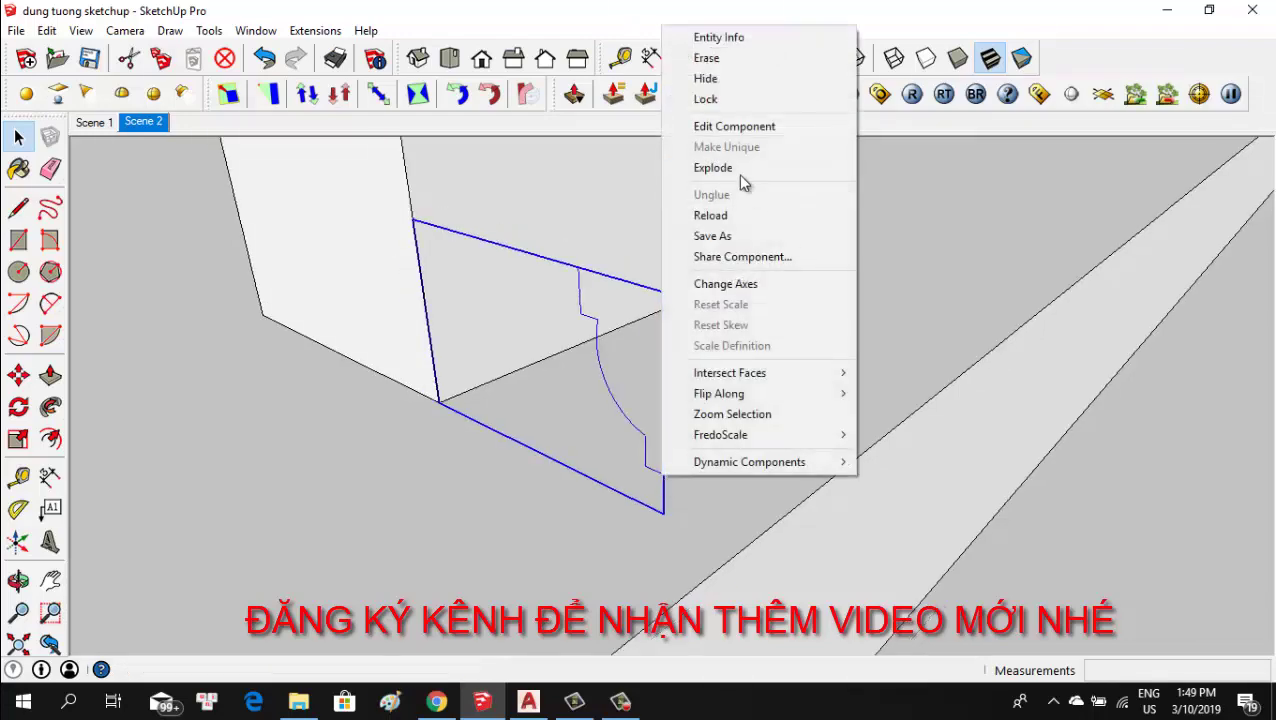
pyautogui.click(737, 128)
pyautogui.moveTo(737, 145)
pyautogui.mouseDown(button='middle')
pyautogui.moveTo(743, 334)
pyautogui.moveTo(313, 336)
pyautogui.moveTo(960, 422)
pyautogui.moveTo(872, 417)
pyautogui.mouseUp(button='middle')
pyautogui.moveTo(510, 370)
pyautogui.mouseDown(button='middle')
pyautogui.moveTo(746, 470)
pyautogui.moveTo(812, 484)
pyautogui.mouseUp(button='middle')
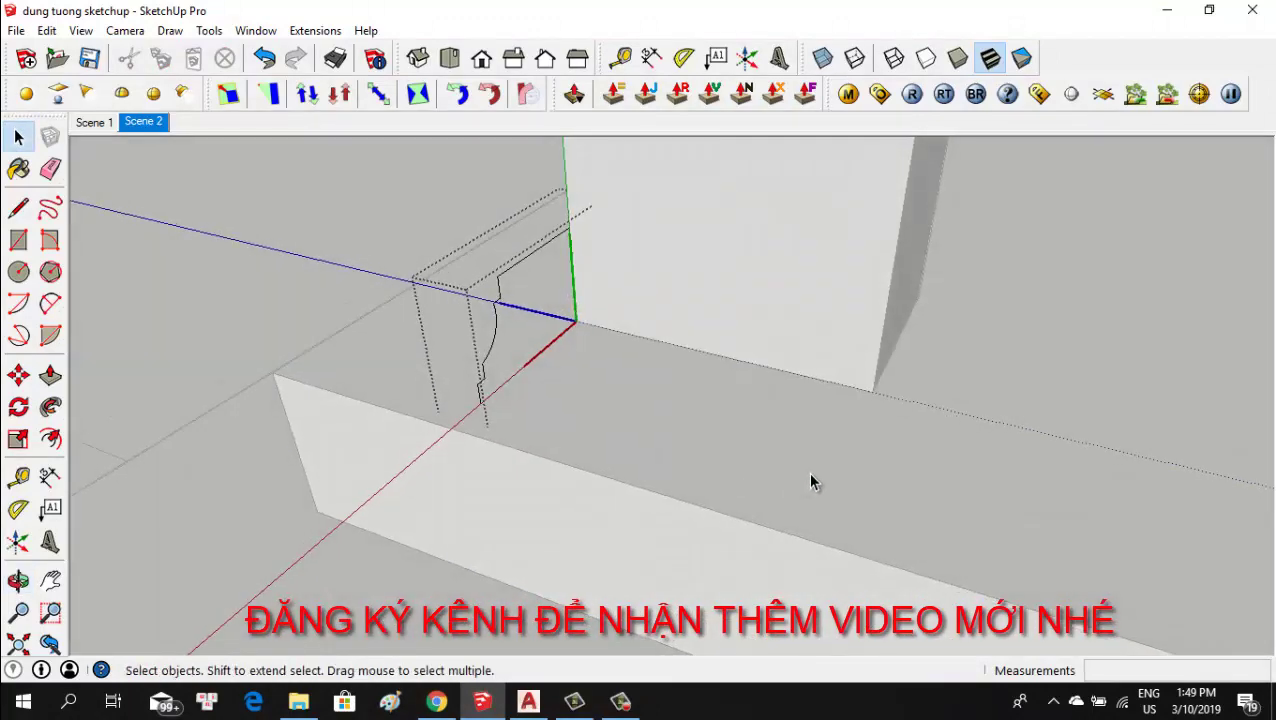
pyautogui.scroll(2, 847, 438)
# Draw a 300 × 200mm rectangle from the column corner around its footprint.
pyautogui.press('d')
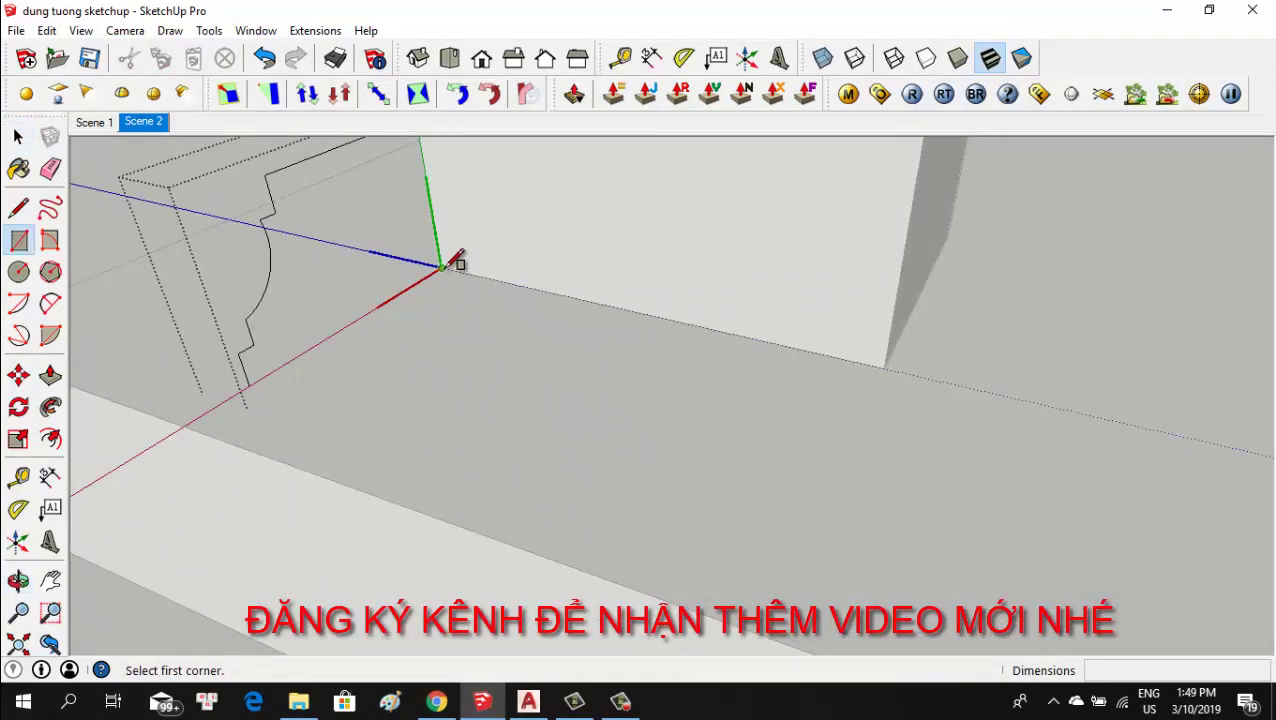
pyautogui.click(441, 267)
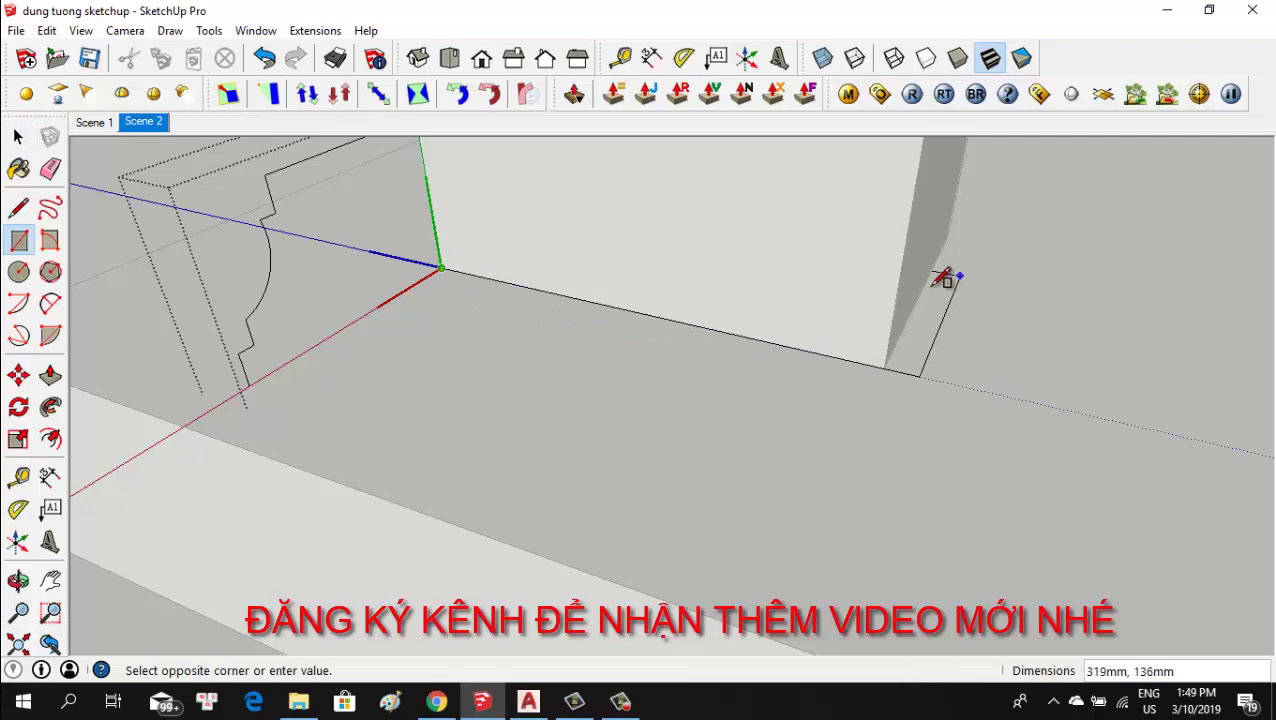
pyautogui.moveTo(944, 279)
pyautogui.mouseDown(button='middle')
pyautogui.moveTo(564, 353)
pyautogui.moveTo(838, 344)
pyautogui.mouseUp(button='middle')
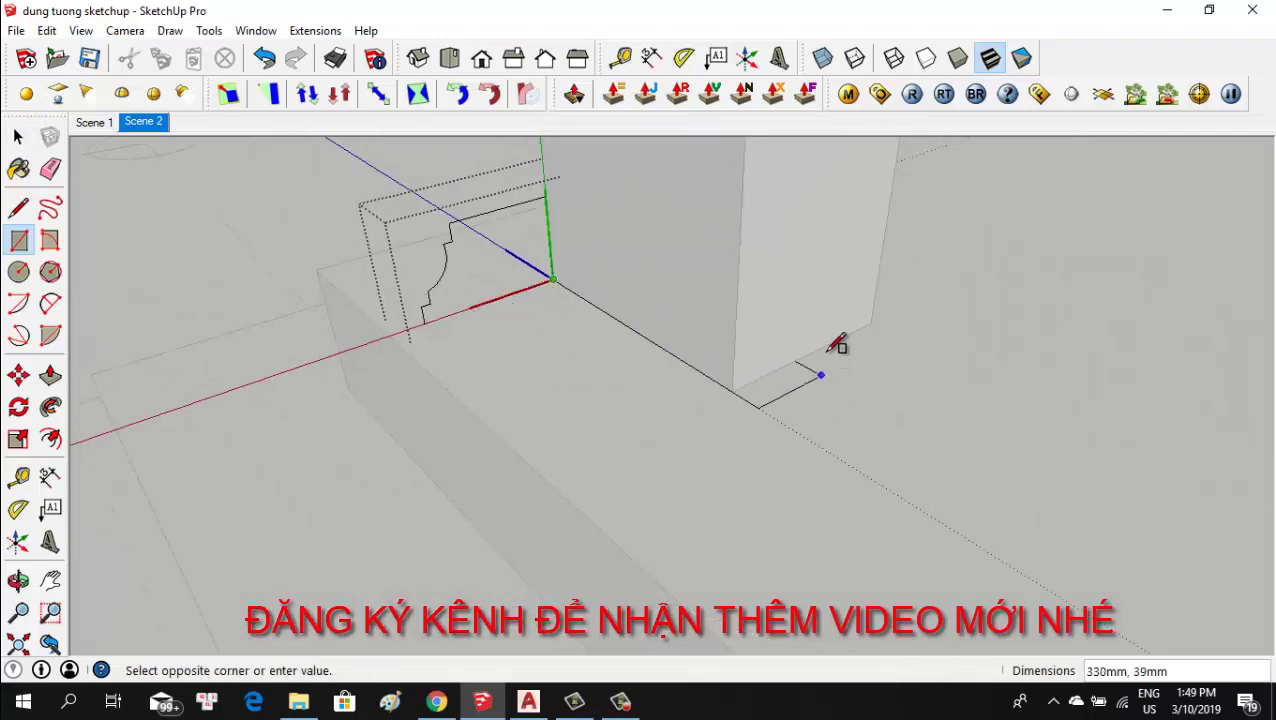
pyautogui.click(878, 318)
pyautogui.moveTo(627, 362)
pyautogui.mouseDown(button='middle')
pyautogui.moveTo(1065, 296)
pyautogui.moveTo(790, 358)
pyautogui.moveTo(638, 364)
pyautogui.mouseUp(button='middle')
pyautogui.press('space')
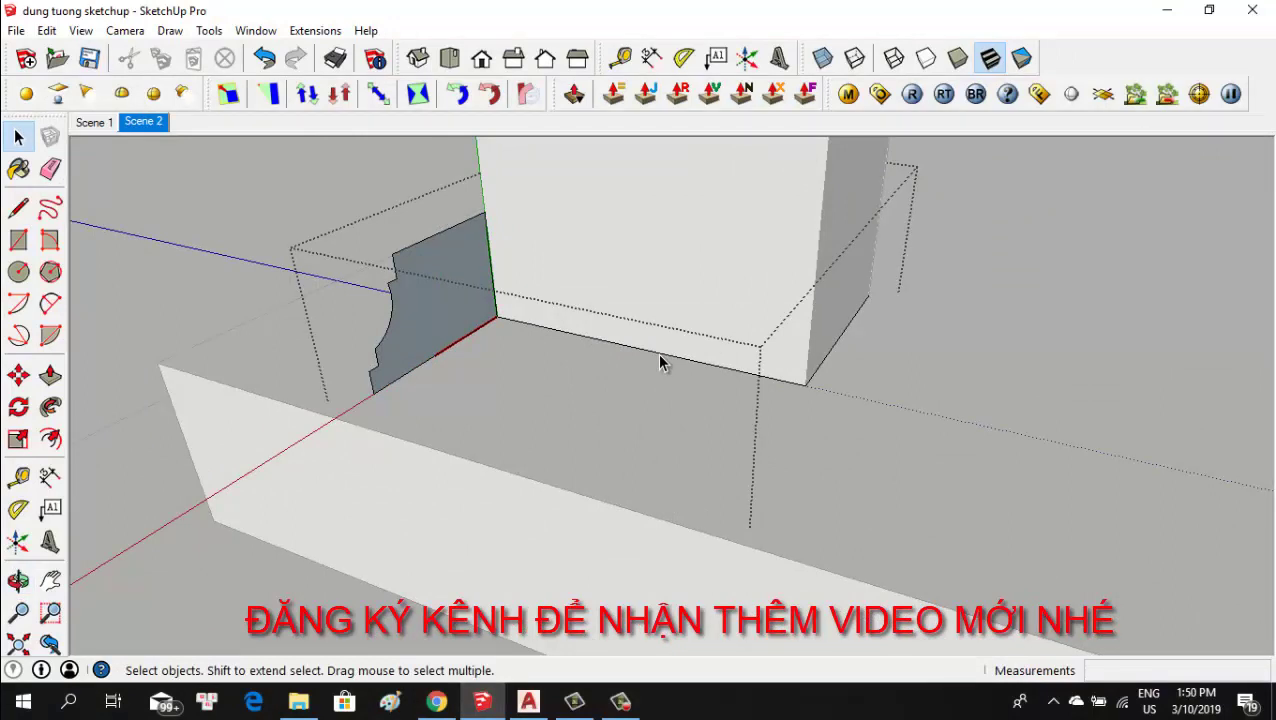
# Shift-select the rectangle's floor edges around the column foot as the sweep path.
pyautogui.click(660, 362)
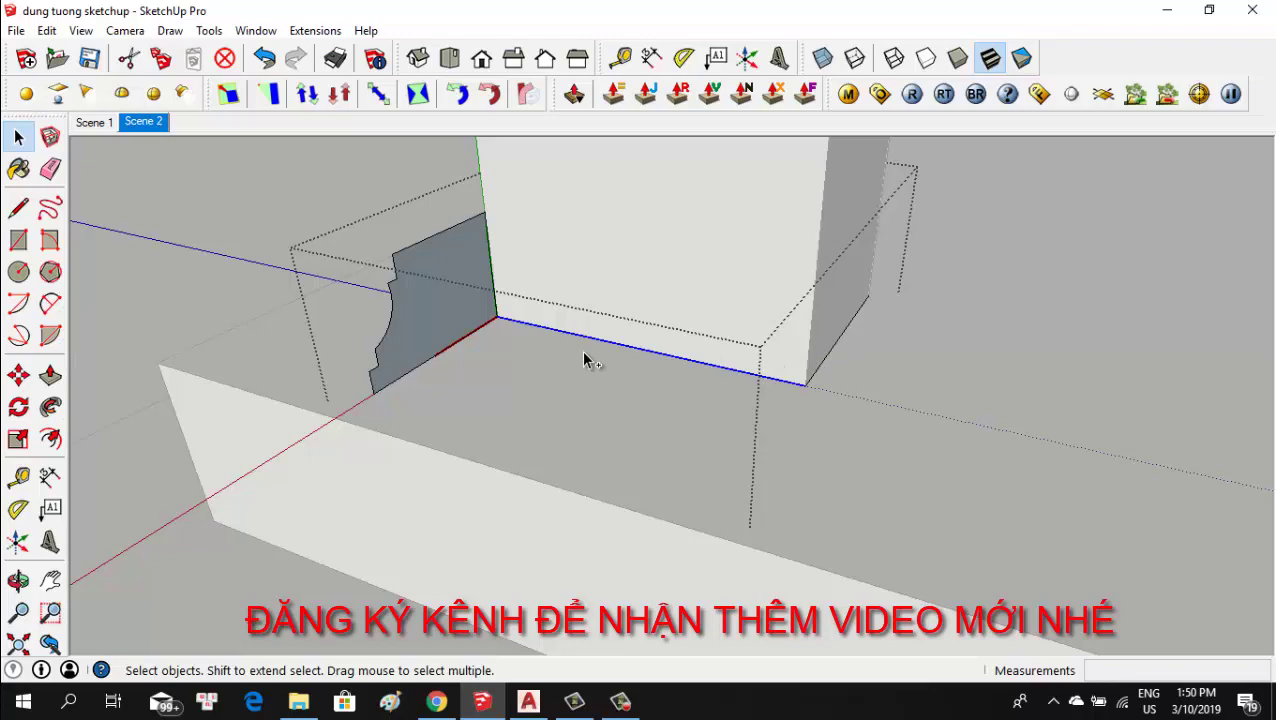
pyautogui.moveTo(639, 344)
pyautogui.mouseDown(button='middle')
pyautogui.moveTo(347, 330)
pyautogui.moveTo(878, 424)
pyautogui.mouseUp(button='middle')
pyautogui.scroll(3, 860, 412)
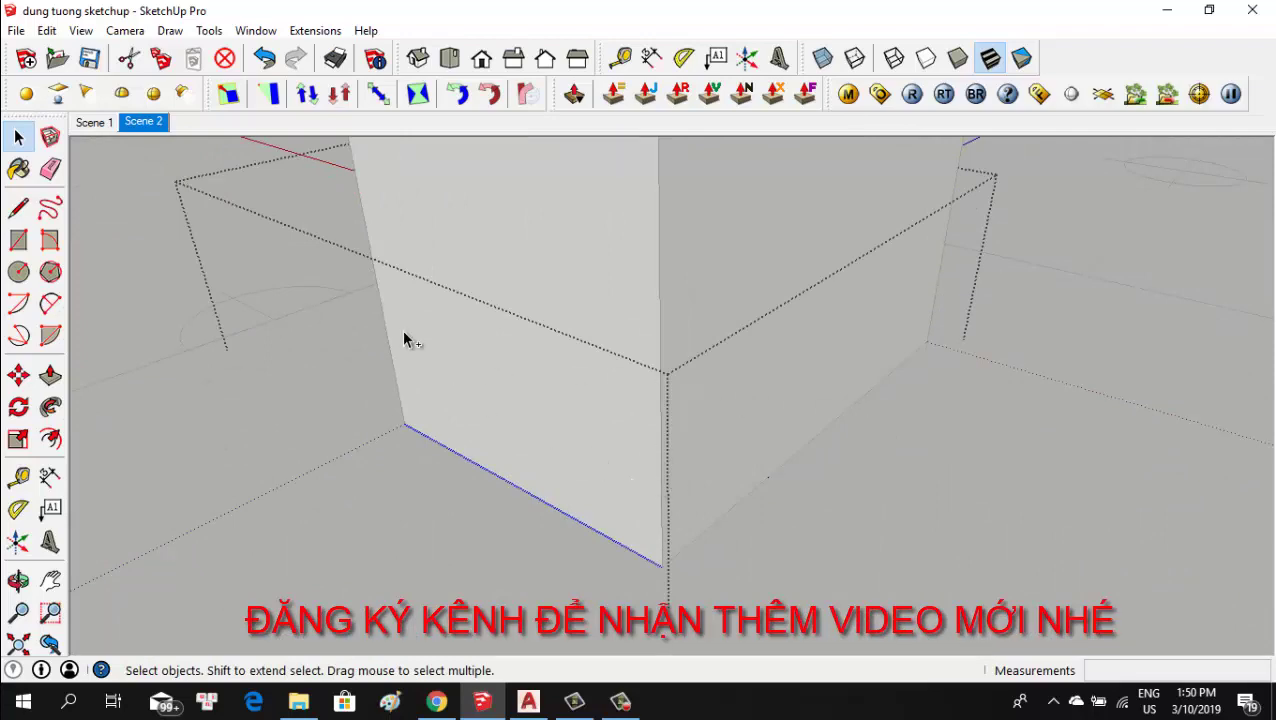
pyautogui.keyDown('ctrl'); pyautogui.click(794, 455); pyautogui.keyUp('ctrl')
pyautogui.moveTo(416, 339)
pyautogui.mouseDown(button='middle')
pyautogui.moveTo(649, 379)
pyautogui.moveTo(251, 399)
pyautogui.moveTo(849, 399)
pyautogui.mouseUp(button='middle')
pyautogui.scroll(2, 822, 370)
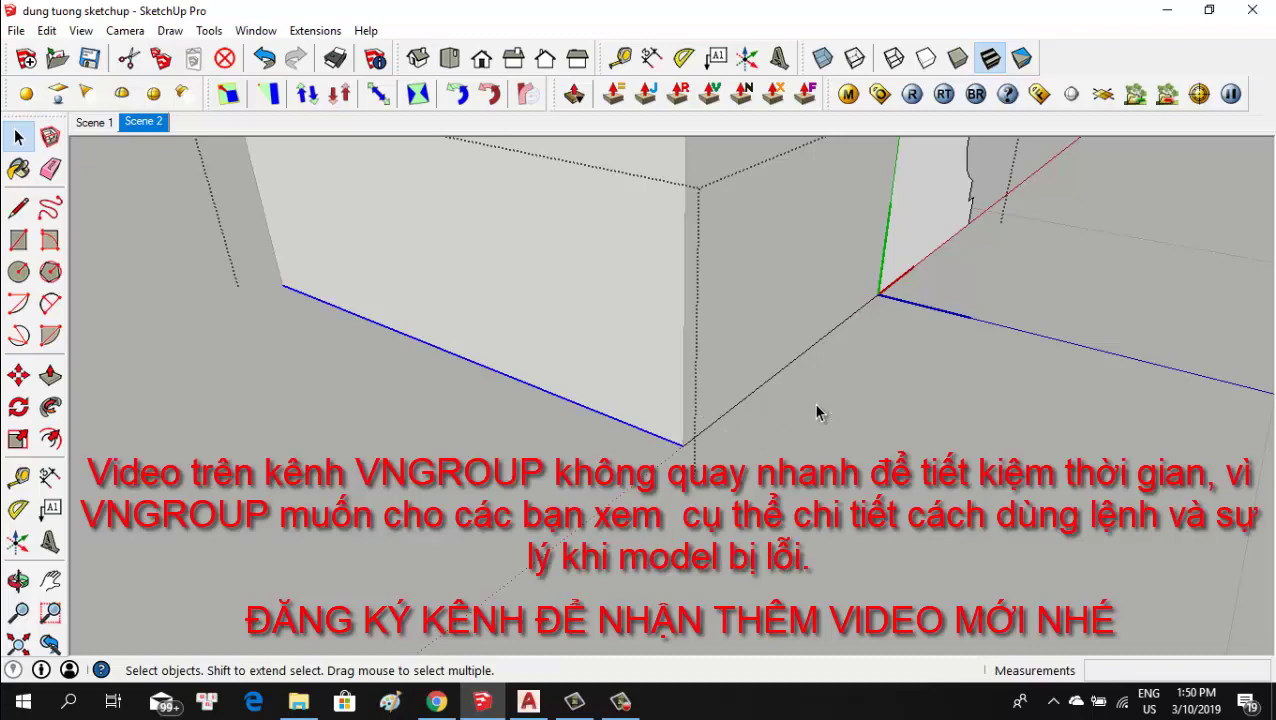
pyautogui.moveTo(753, 395)
pyautogui.mouseDown(button='middle')
pyautogui.moveTo(501, 404)
pyautogui.moveTo(318, 390)
pyautogui.mouseUp(button='middle')
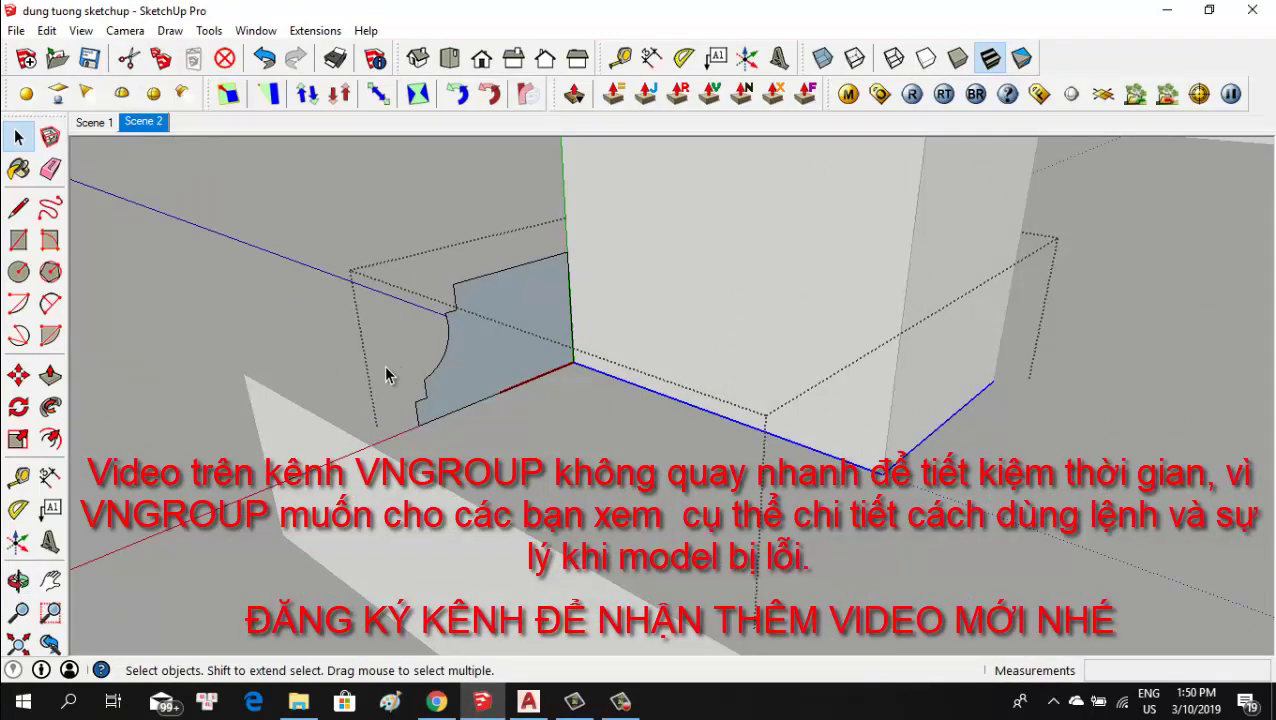
# Sweep the profile face along the path with Follow Me to form the base molding.
pyautogui.click(52, 409)
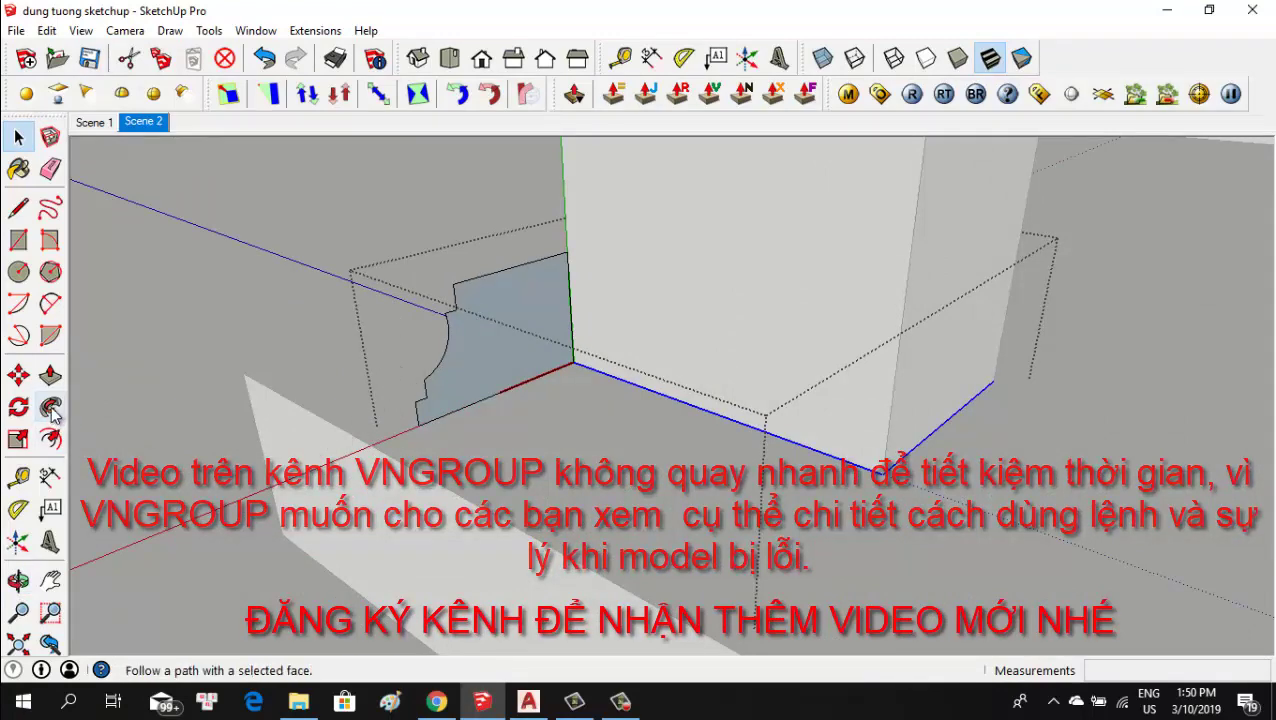
pyautogui.click(472, 430)
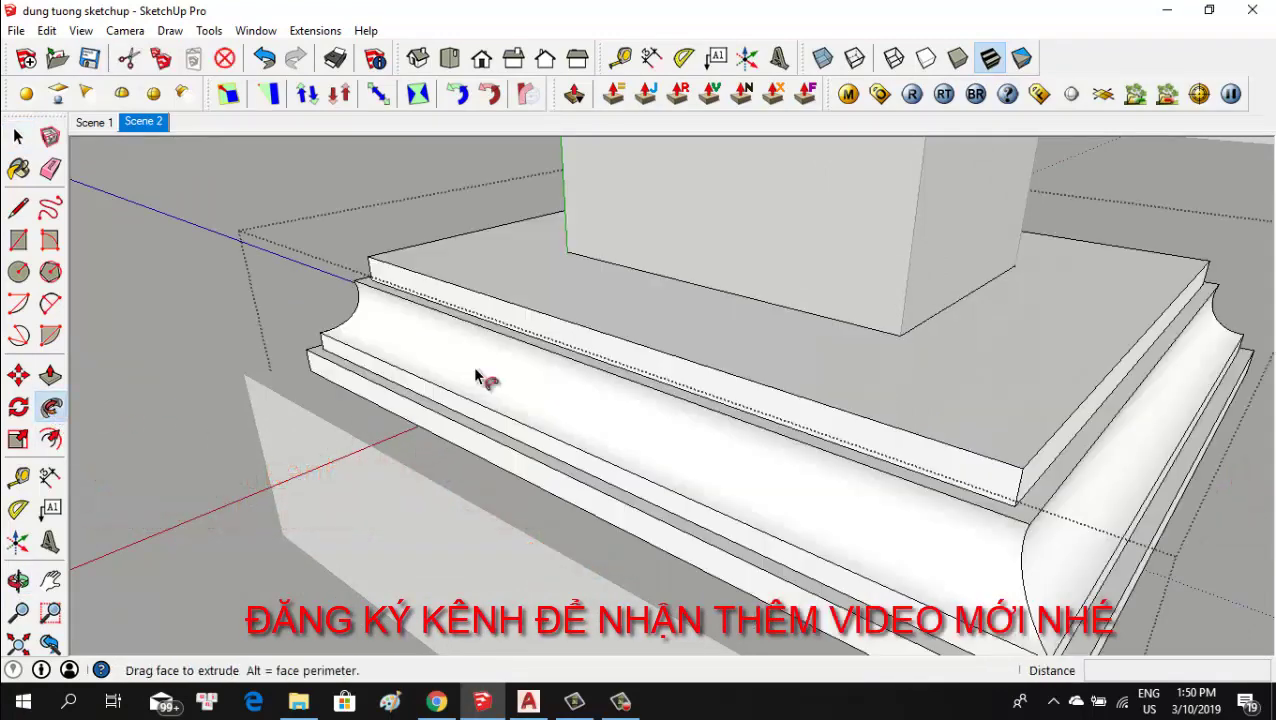
pyautogui.keyDown('alt'); pyautogui.click(468, 359); pyautogui.keyUp('alt')
pyautogui.moveTo(468, 359)
pyautogui.mouseDown(button='middle')
pyautogui.moveTo(515, 322)
pyautogui.moveTo(615, 398)
pyautogui.moveTo(1002, 433)
pyautogui.moveTo(1048, 372)
pyautogui.mouseUp(button='middle')
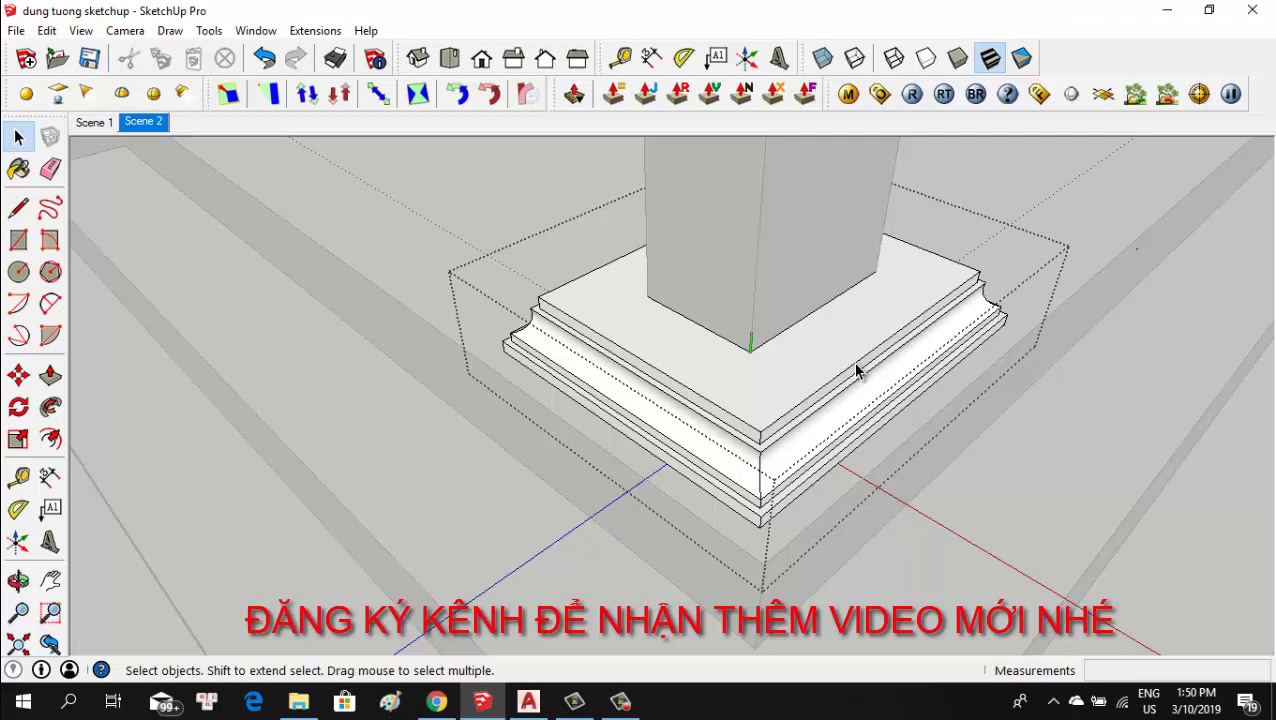
# Exit the component, inspect the finished molding, and switch to the web browser.
pyautogui.press('Escape')
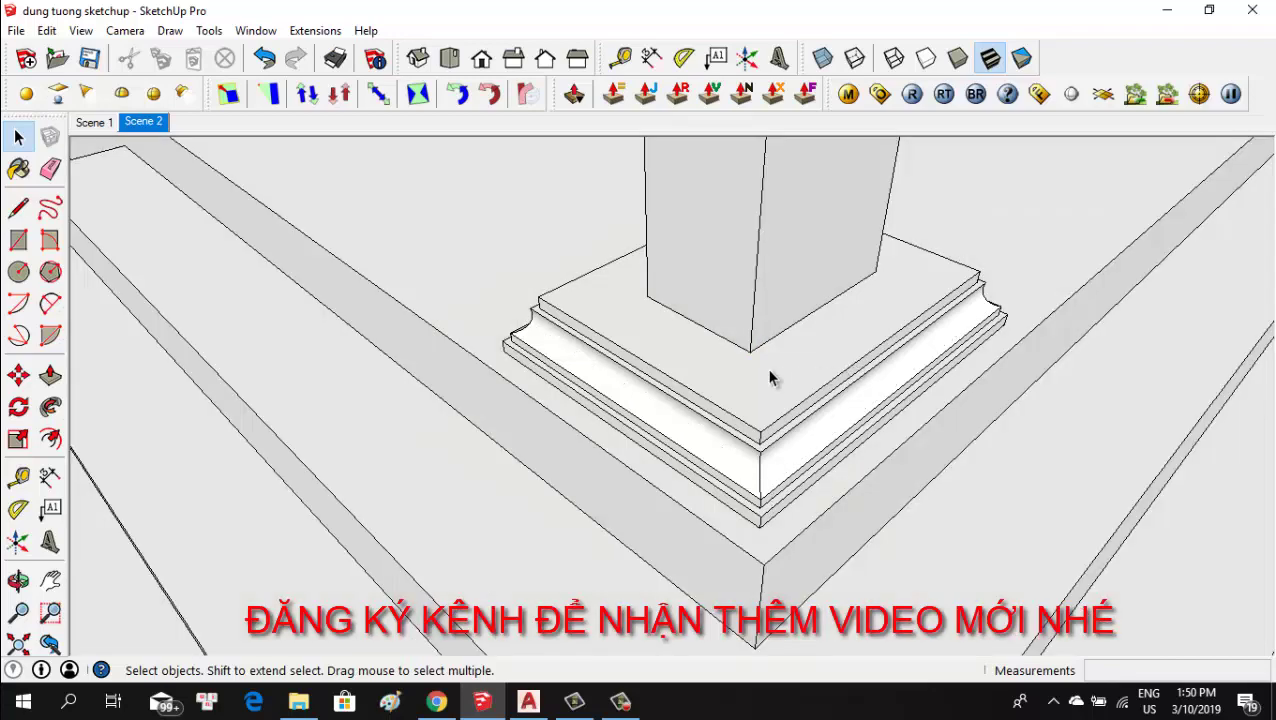
pyautogui.moveTo(769, 367)
pyautogui.mouseDown(button='middle')
pyautogui.moveTo(288, 379)
pyautogui.moveTo(499, 456)
pyautogui.moveTo(542, 424)
pyautogui.moveTo(598, 436)
pyautogui.mouseUp(button='middle')
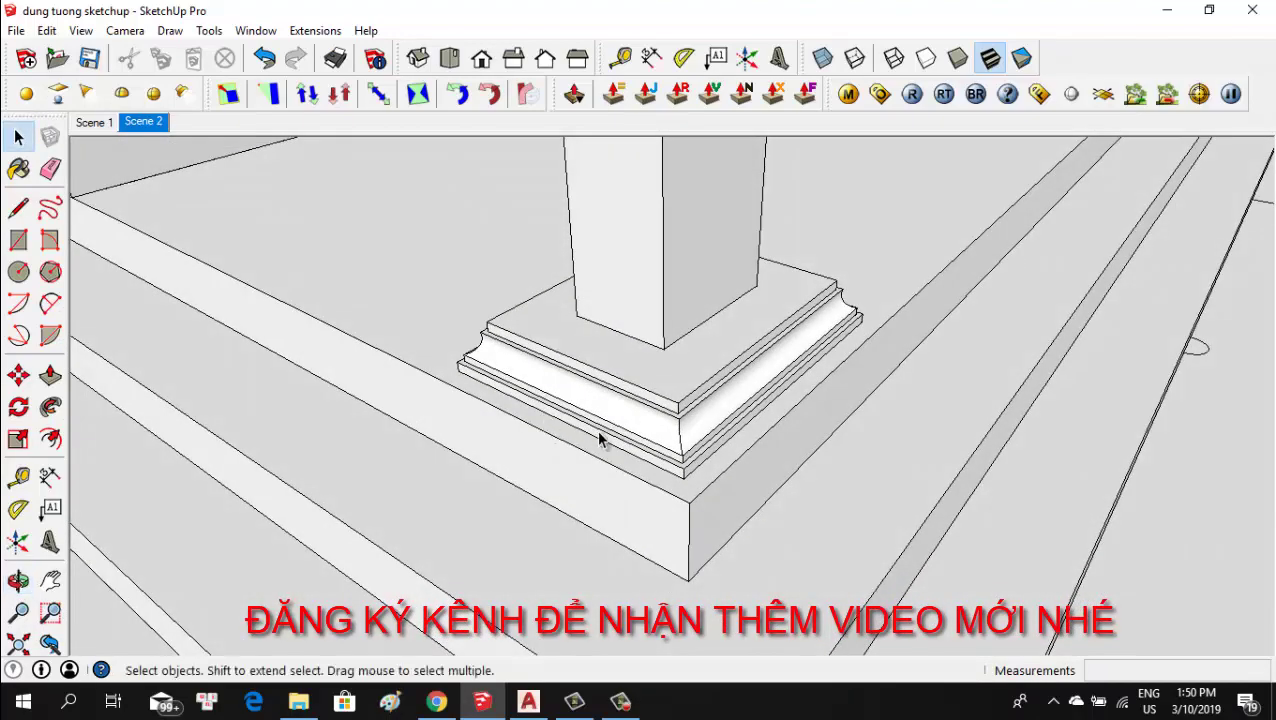
pyautogui.moveTo(755, 433)
pyautogui.mouseDown(button='middle')
pyautogui.moveTo(746, 399)
pyautogui.moveTo(670, 383)
pyautogui.moveTo(892, 289)
pyautogui.moveTo(951, 323)
pyautogui.moveTo(884, 340)
pyautogui.mouseUp(button='middle')
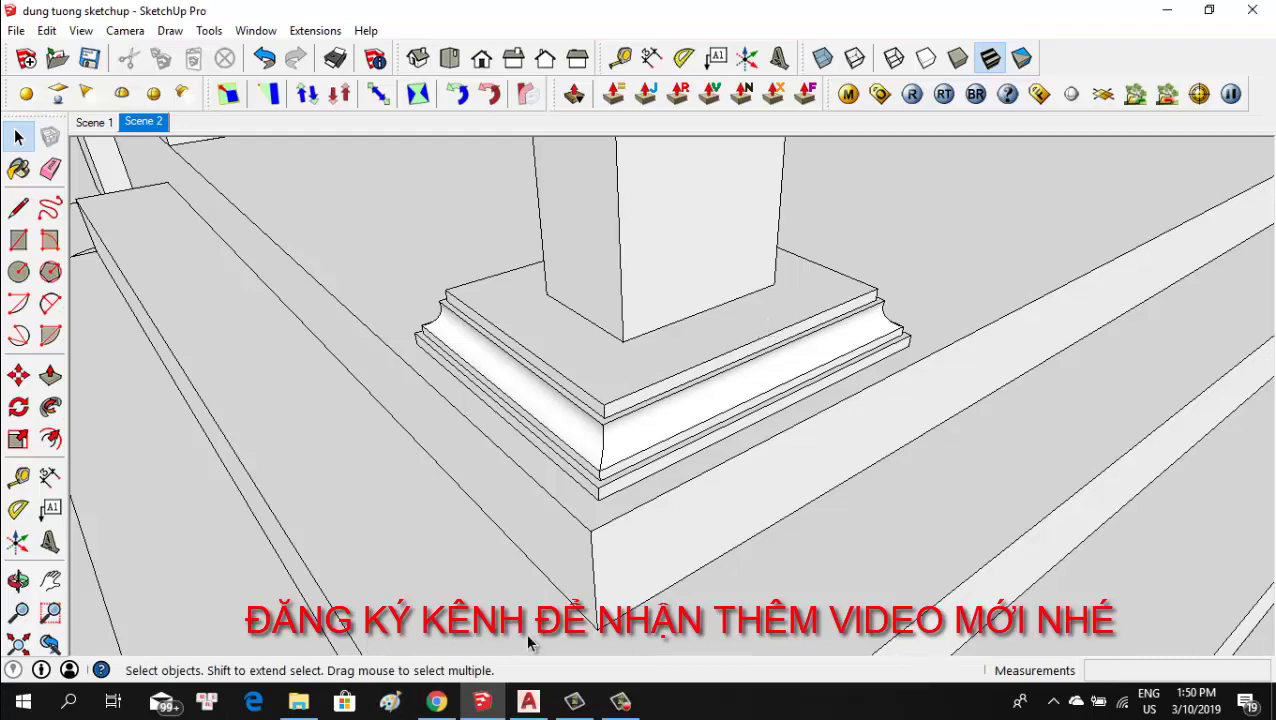
pyautogui.click(437, 702)
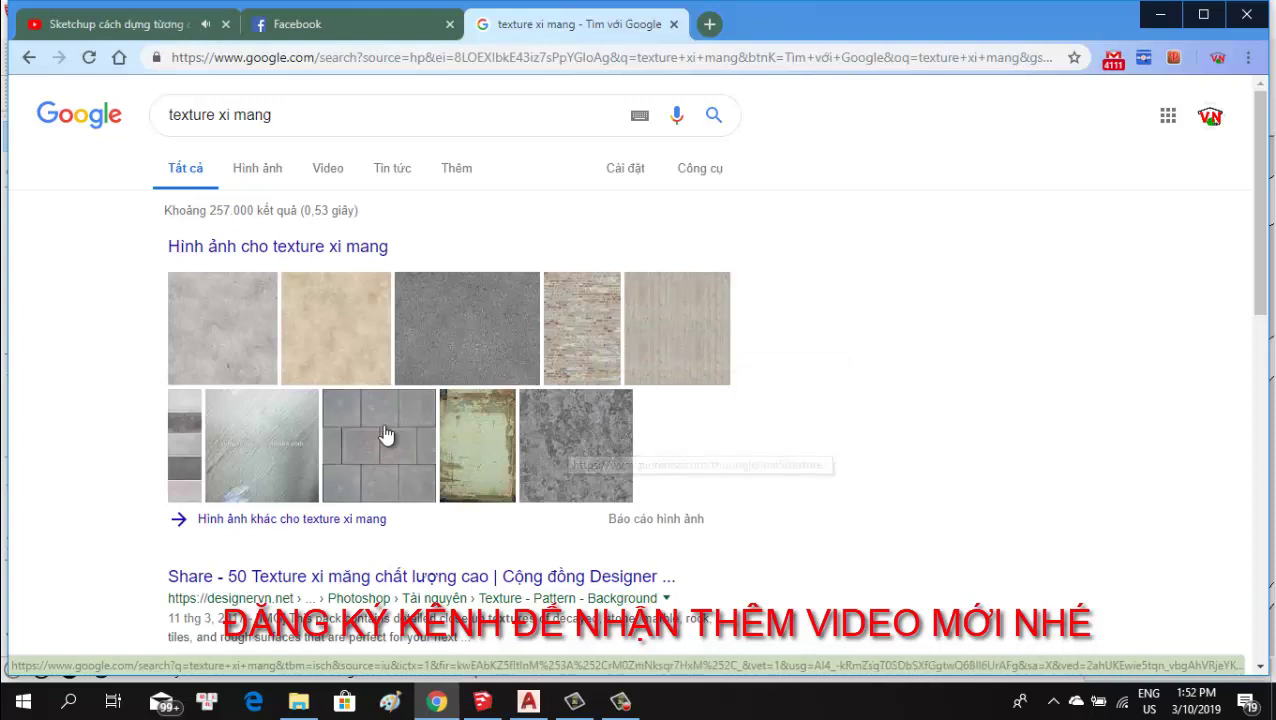
# Preview the first light-grey cement texture in the texture xi mang image results and bring up its image menu.
pyautogui.click(256, 168)
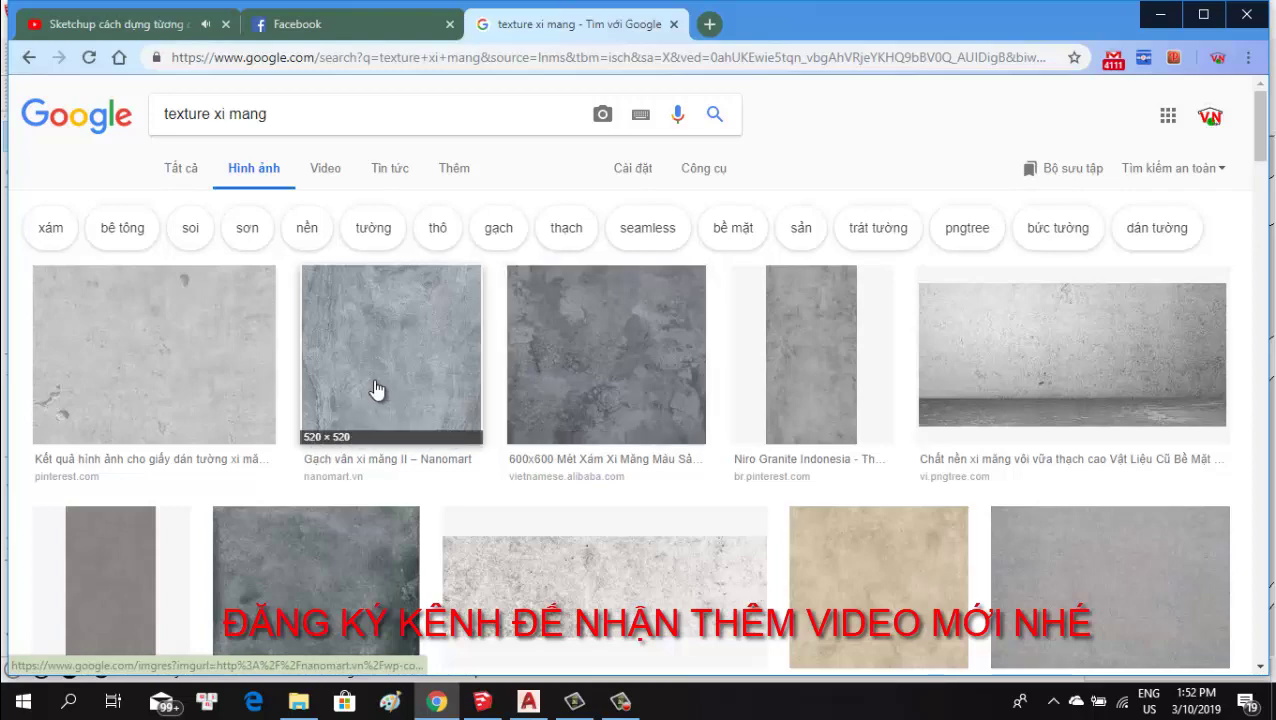
pyautogui.click(532, 416)
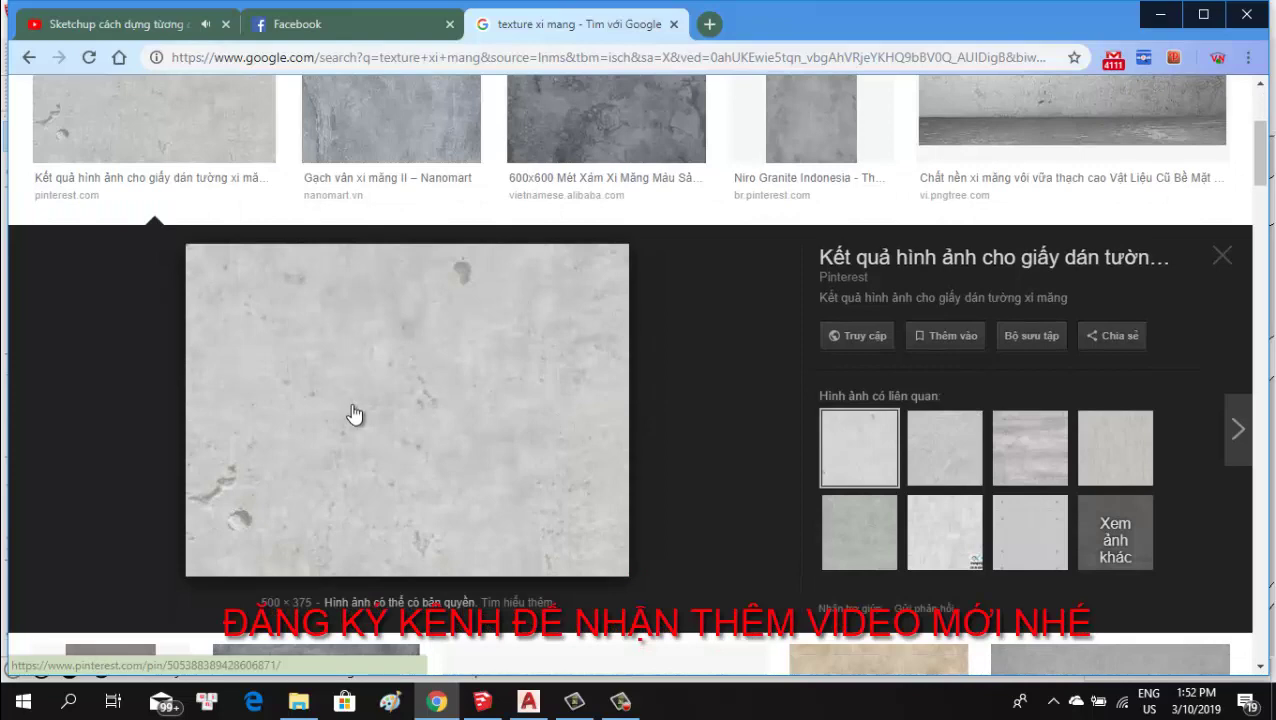
pyautogui.rightClick(483, 414)
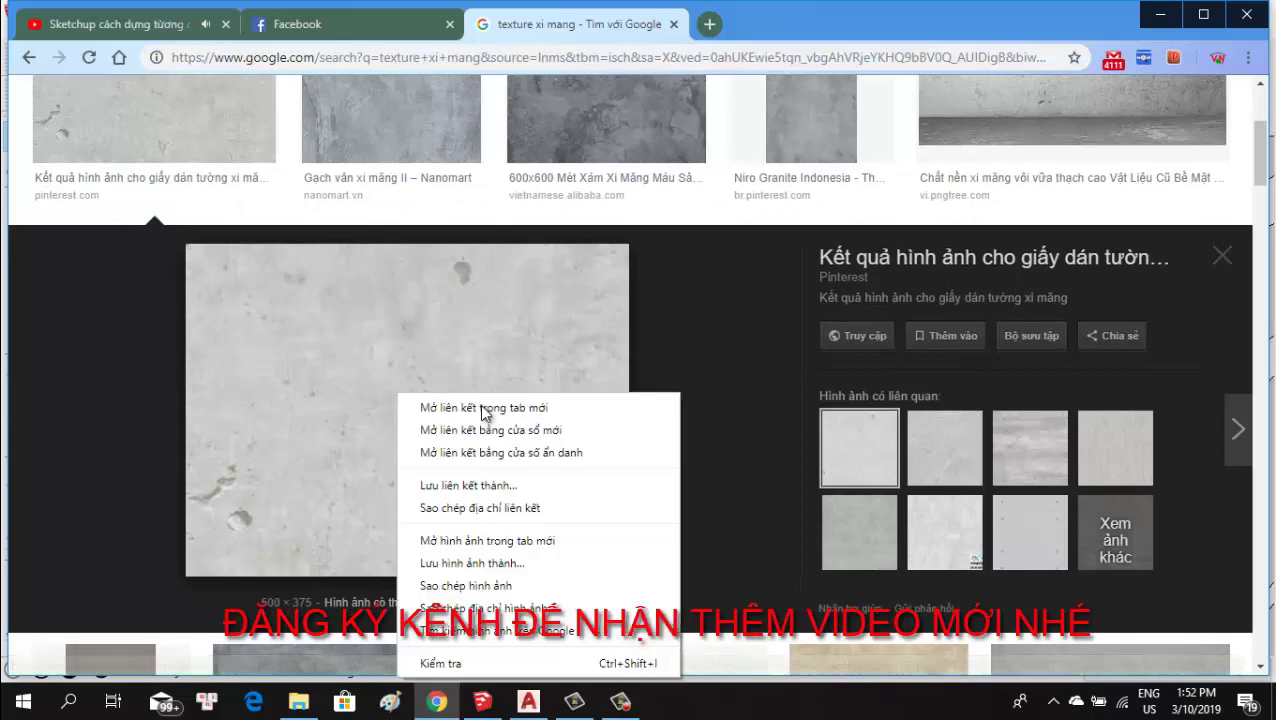
# Save the cement image to the Desktop as 'vat lieu ximang' and return to SketchUp.
pyautogui.click(484, 563)
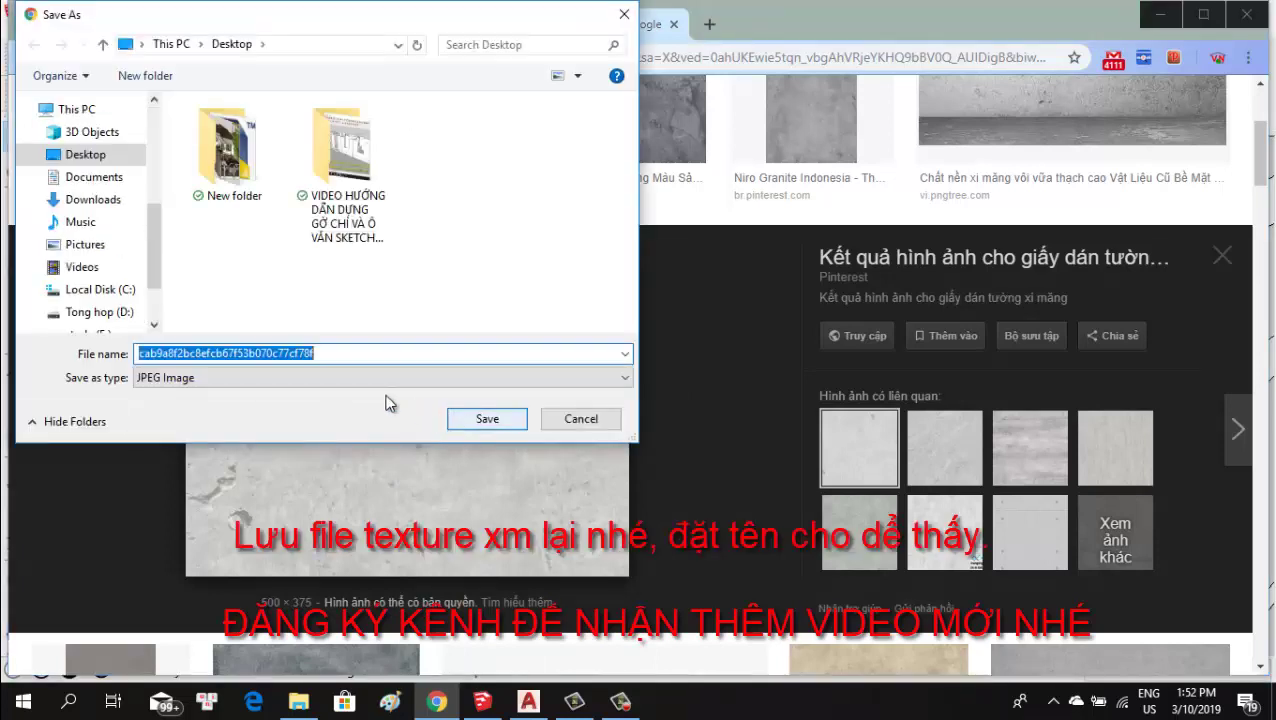
pyautogui.write('vat ')
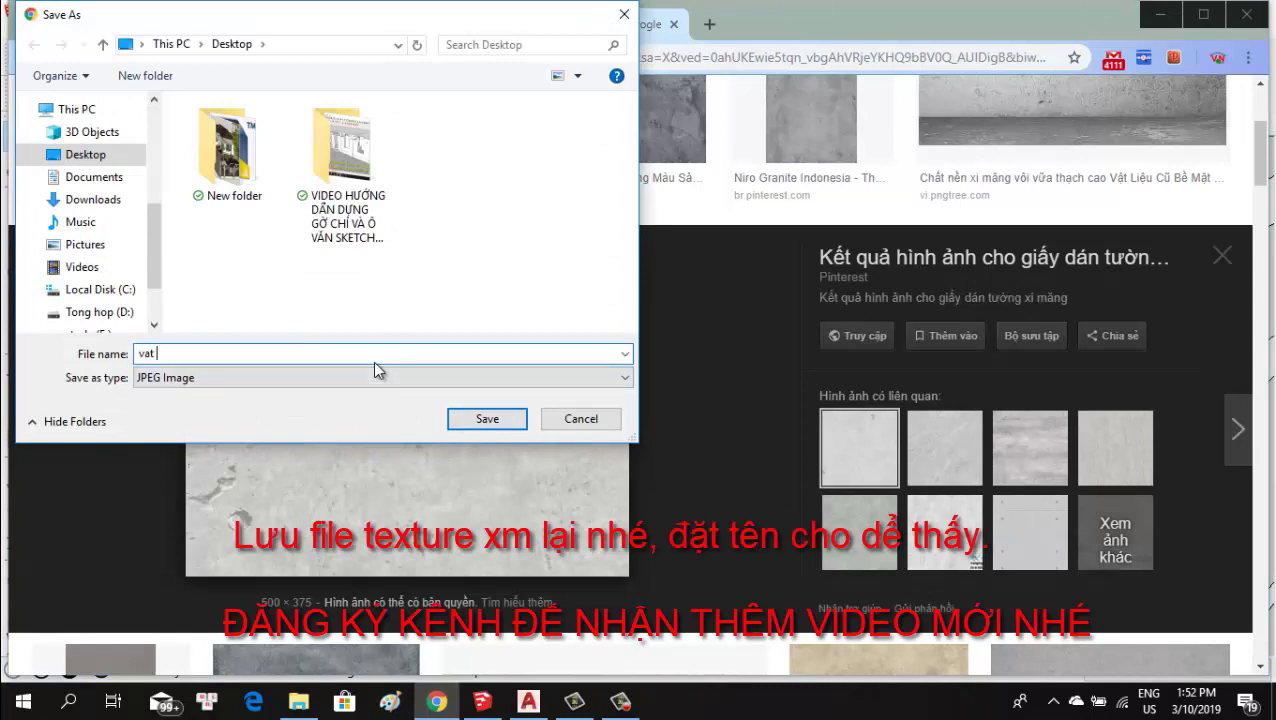
pyautogui.write('lieu xim')
pyautogui.write('ang')
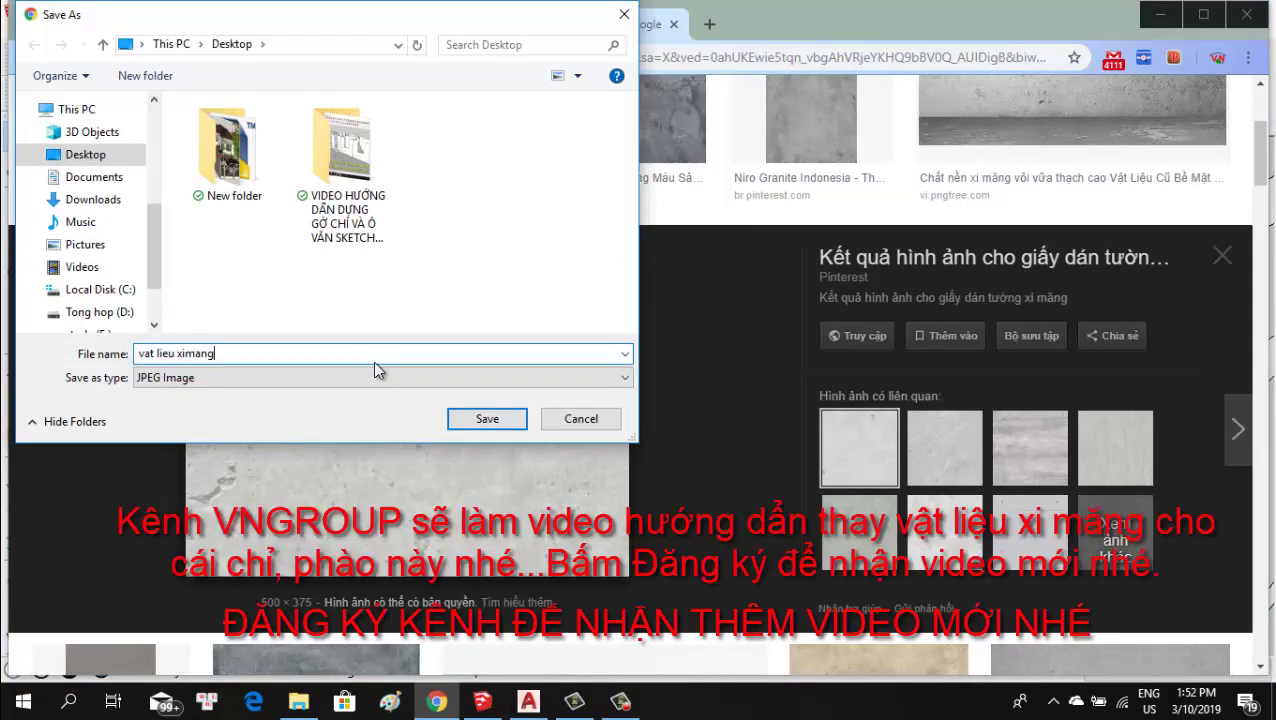
pyautogui.click(496, 426)
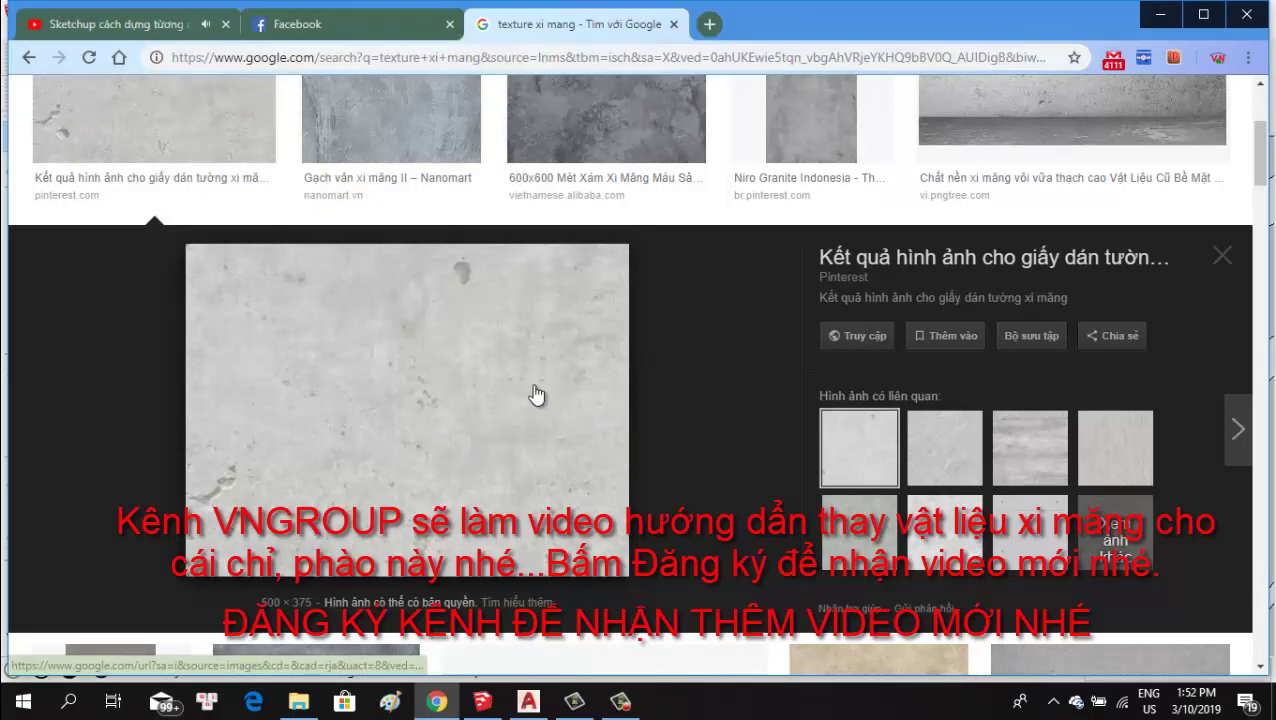
pyautogui.click(482, 701)
# Paint the porch column base with the 0016_Tomato material.
pyautogui.scroll(2, 600, 330)
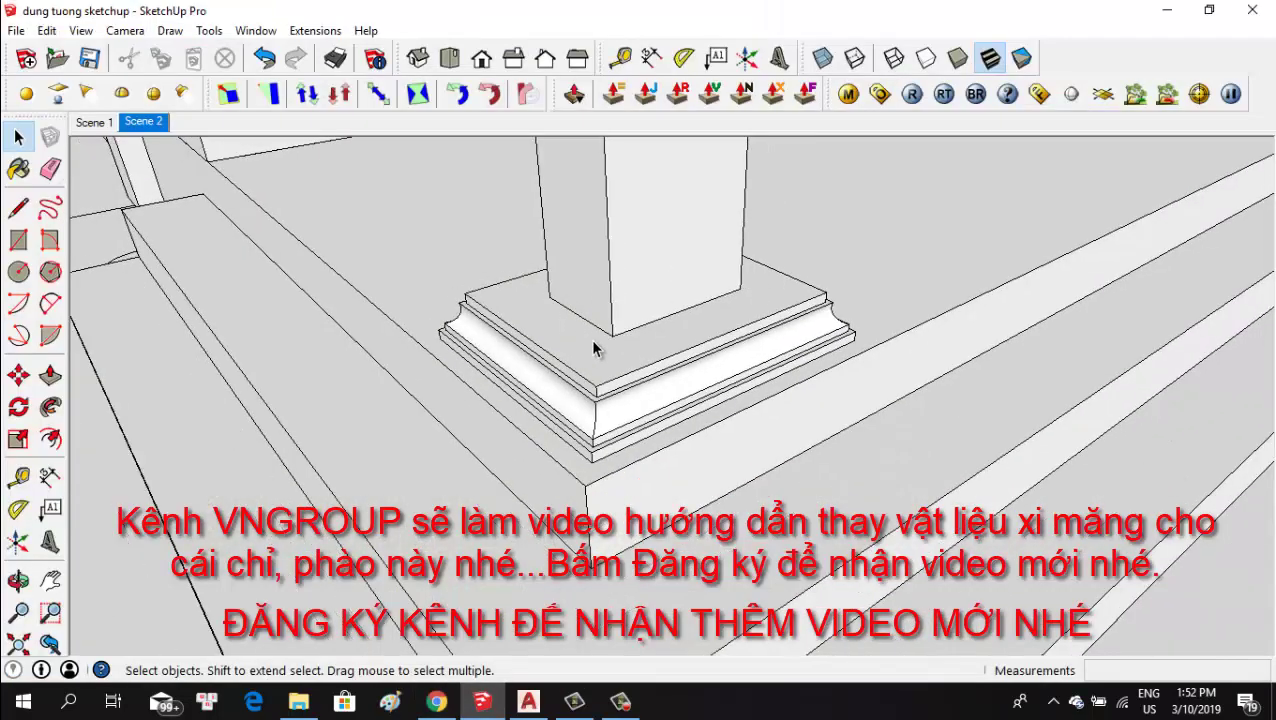
pyautogui.press('b')
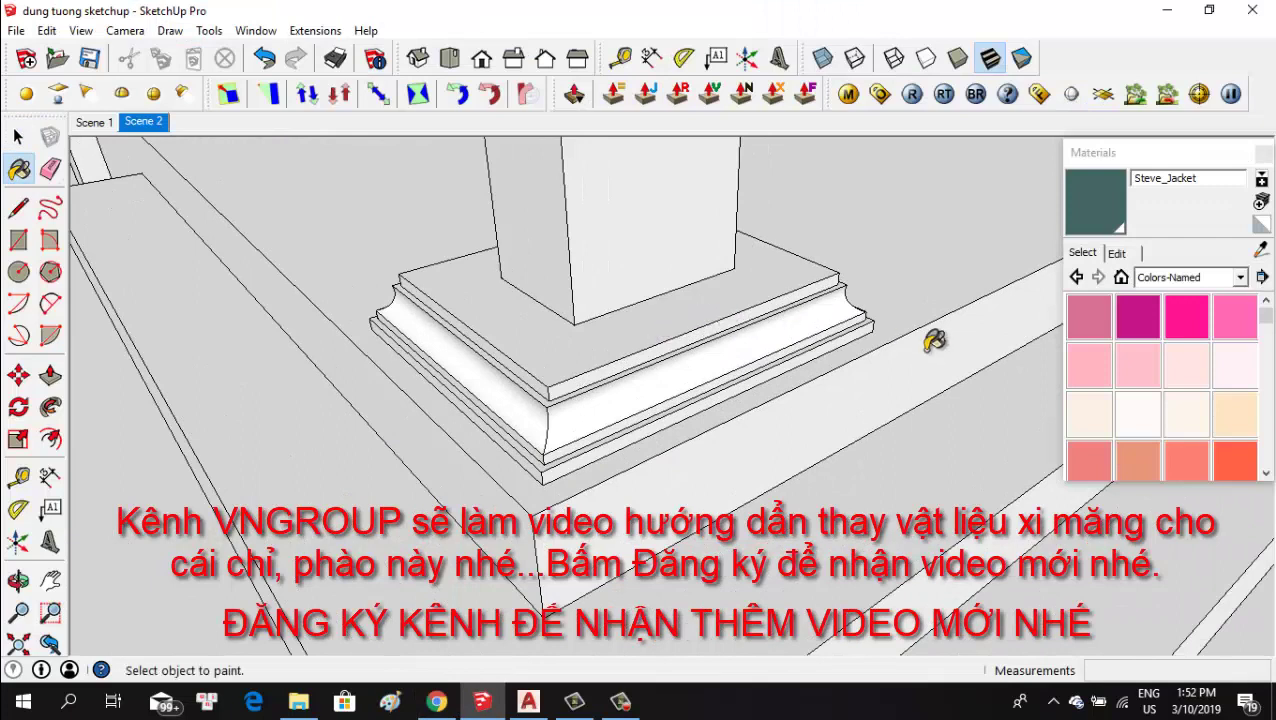
pyautogui.click(1235, 462)
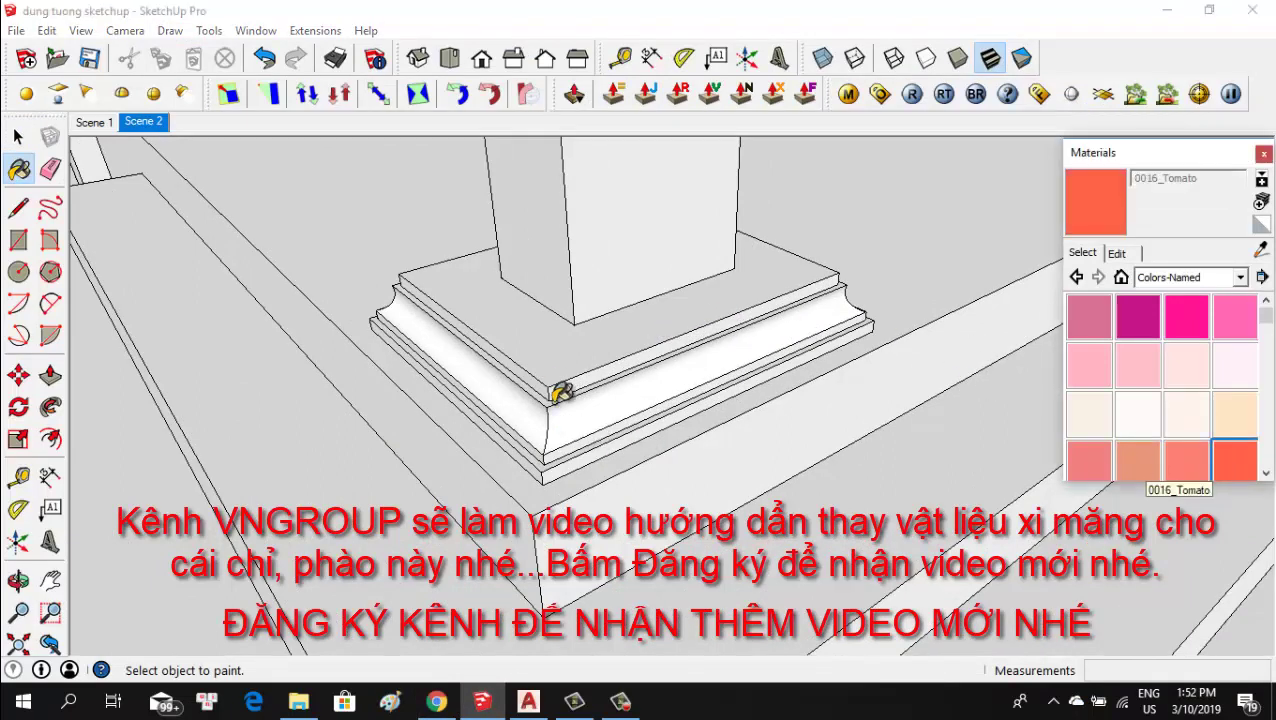
pyautogui.click(681, 382)
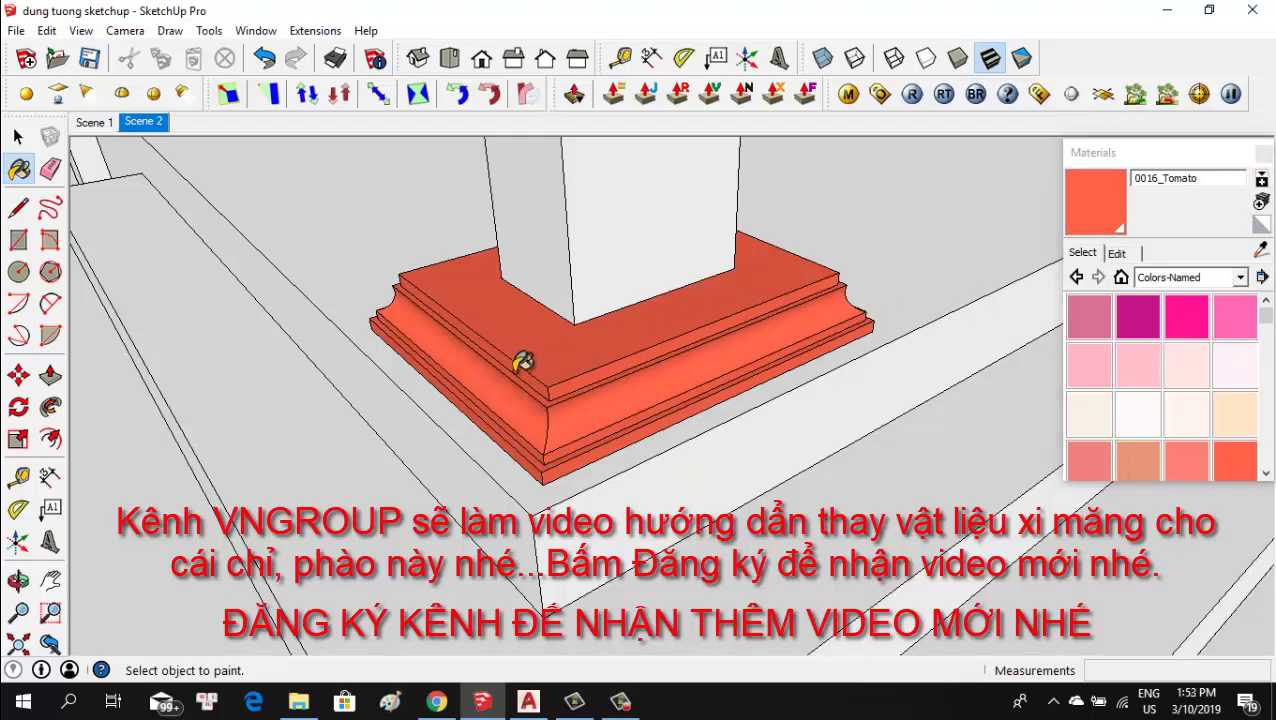
# Look over the red base, then browse for a texture image for the material.
pyautogui.scroll(-3, 521, 361)
pyautogui.moveTo(527, 378)
pyautogui.mouseDown(button='middle')
pyautogui.moveTo(603, 383)
pyautogui.moveTo(601, 450)
pyautogui.moveTo(783, 430)
pyautogui.moveTo(700, 440)
pyautogui.moveTo(625, 480)
pyautogui.mouseUp(button='middle')
pyautogui.scroll(-3, 603, 383)
pyautogui.scroll(-3, 603, 383)
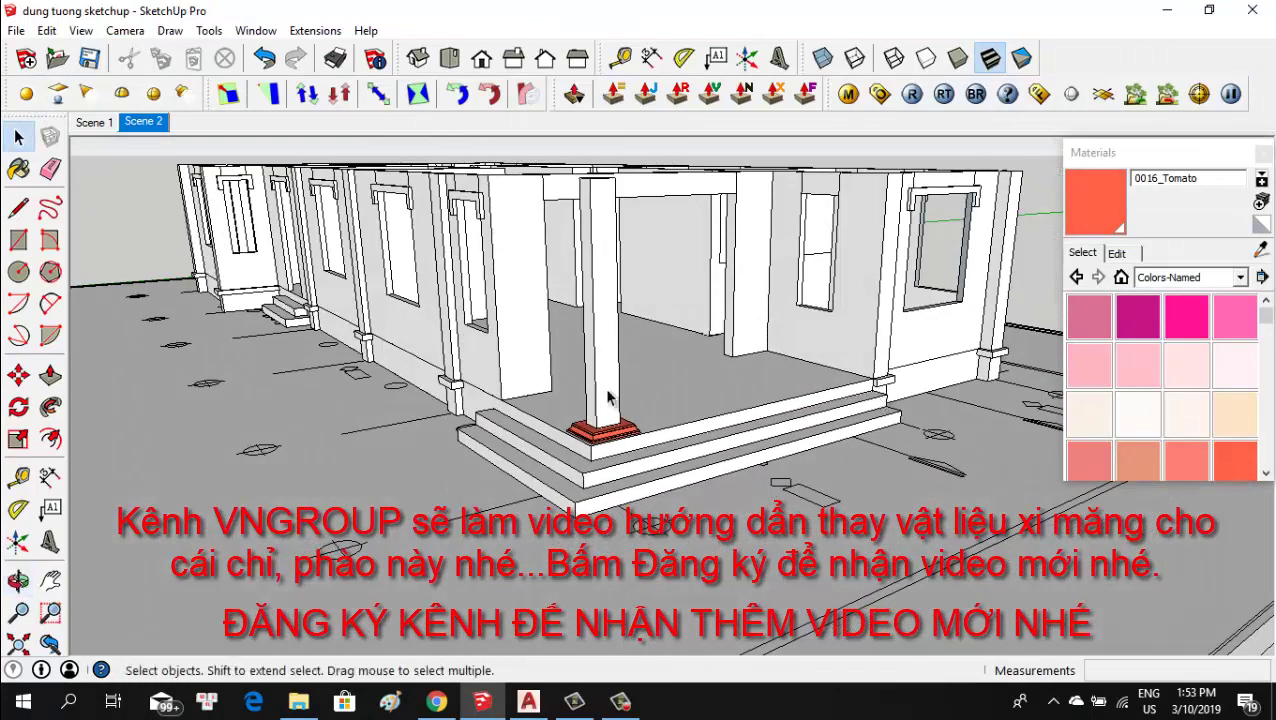
pyautogui.scroll(3, 625, 480)
pyautogui.scroll(3, 625, 480)
pyautogui.scroll(1, 625, 480)
pyautogui.scroll(2, 683, 448)
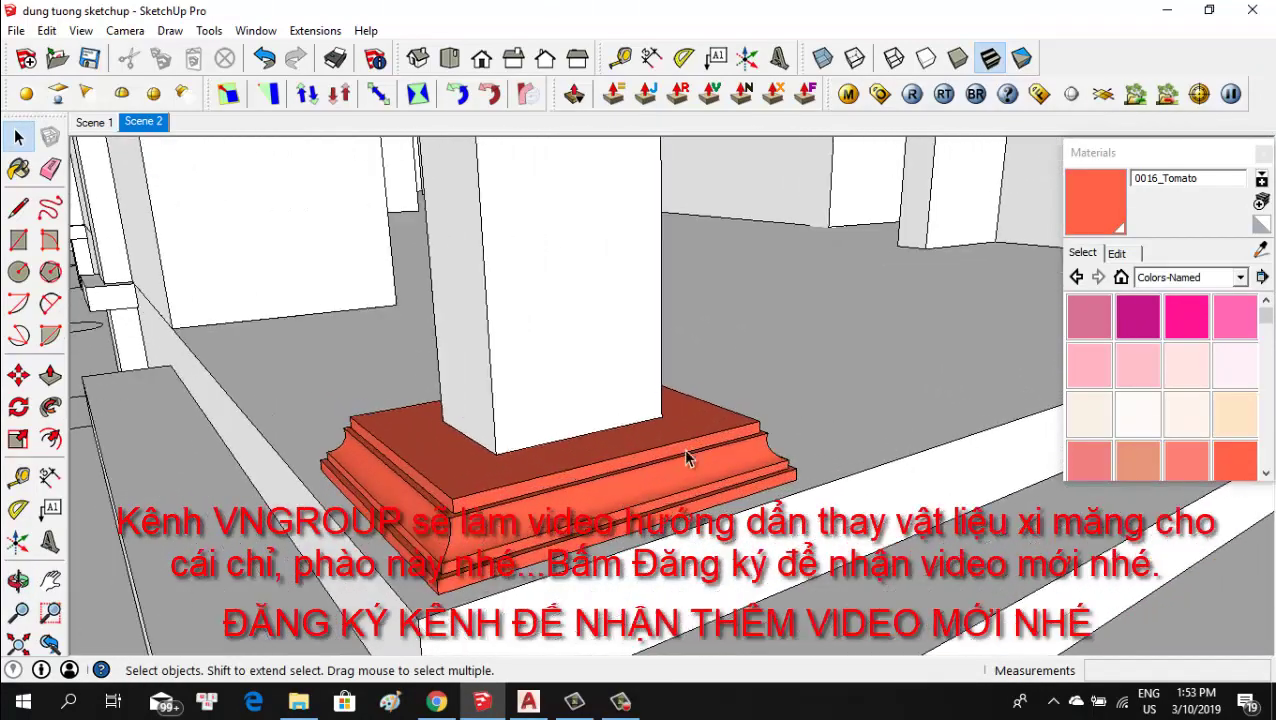
pyautogui.scroll(1, 683, 448)
pyautogui.scroll(1, 583, 473)
pyautogui.moveTo(583, 473); pyautogui.dragTo(600, 440, button='middle')
pyautogui.scroll(2, 600, 440)
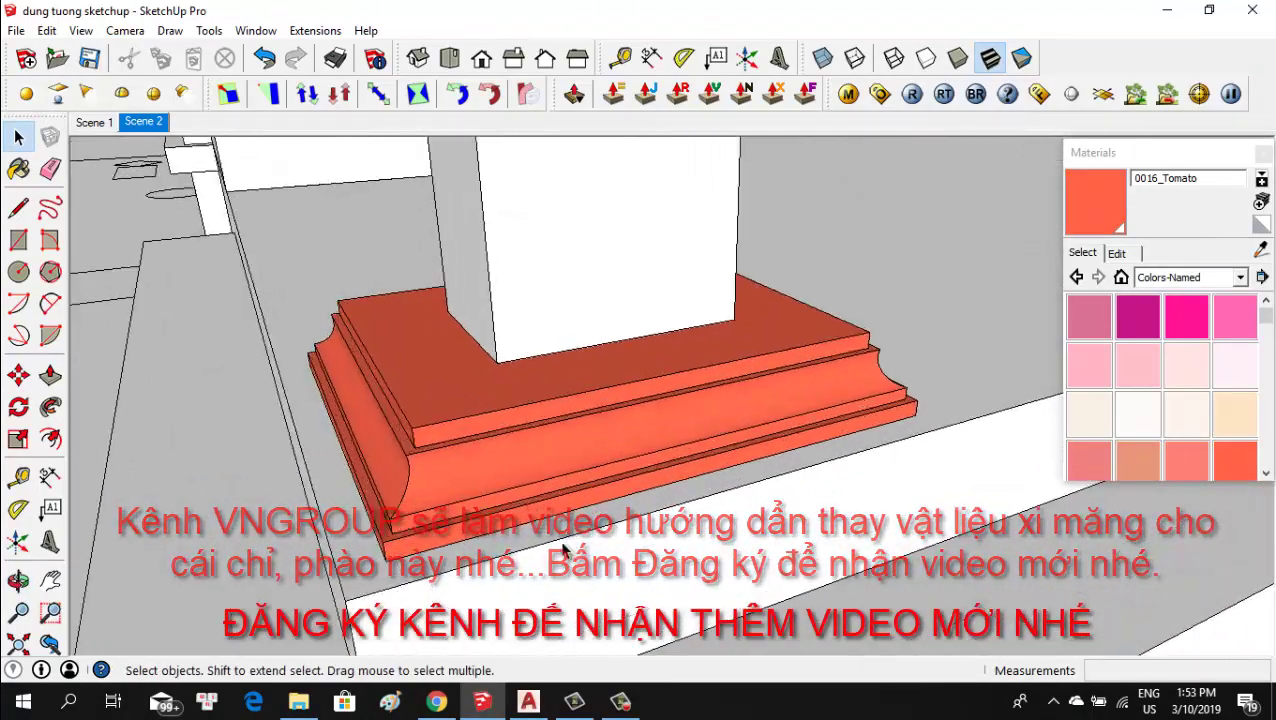
pyautogui.click(1118, 254)
pyautogui.click(1075, 440)
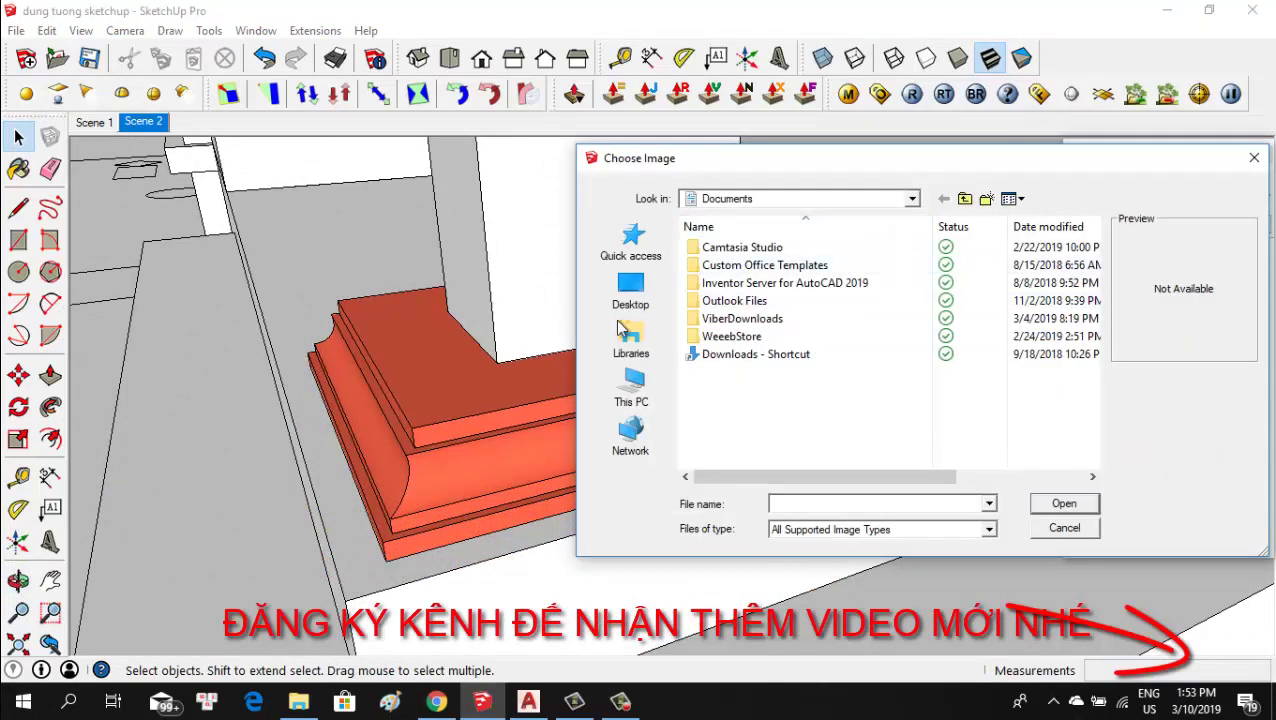
# Apply the Desktop JPEG 'vat lieu ximang' as the base's cement texture at 100 × 75mm.
pyautogui.click(631, 290)
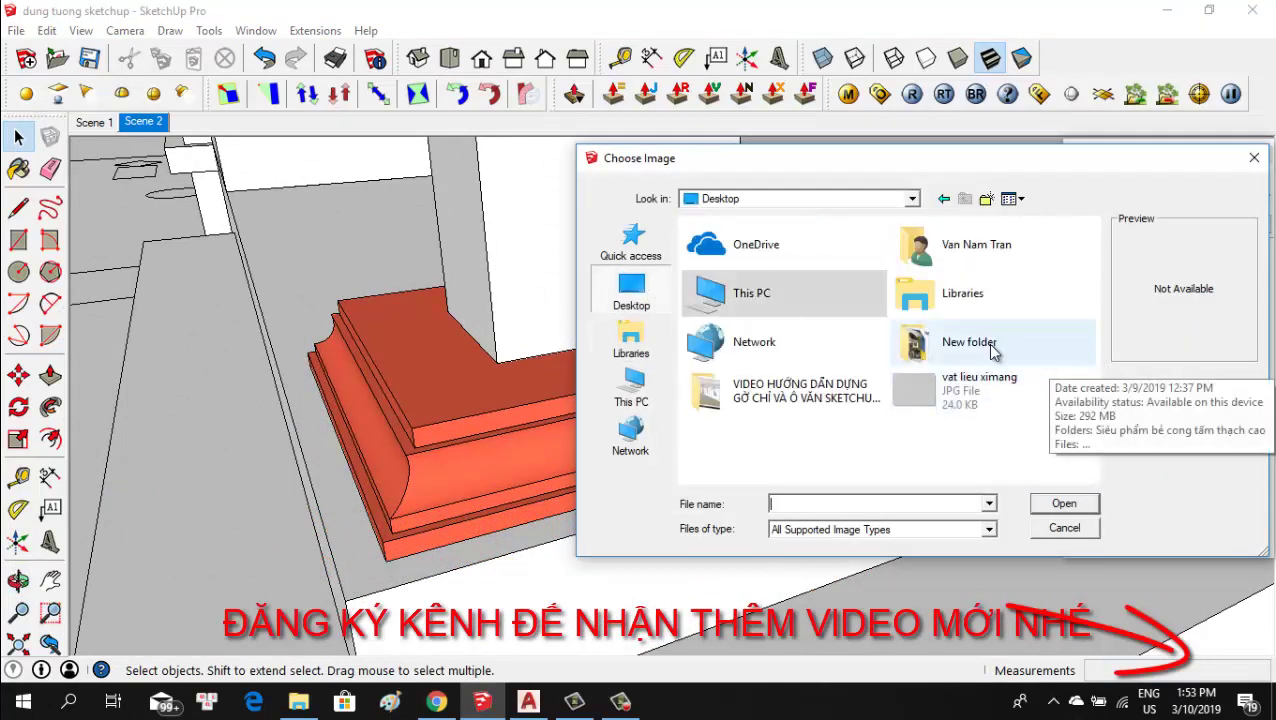
pyautogui.click(988, 529)
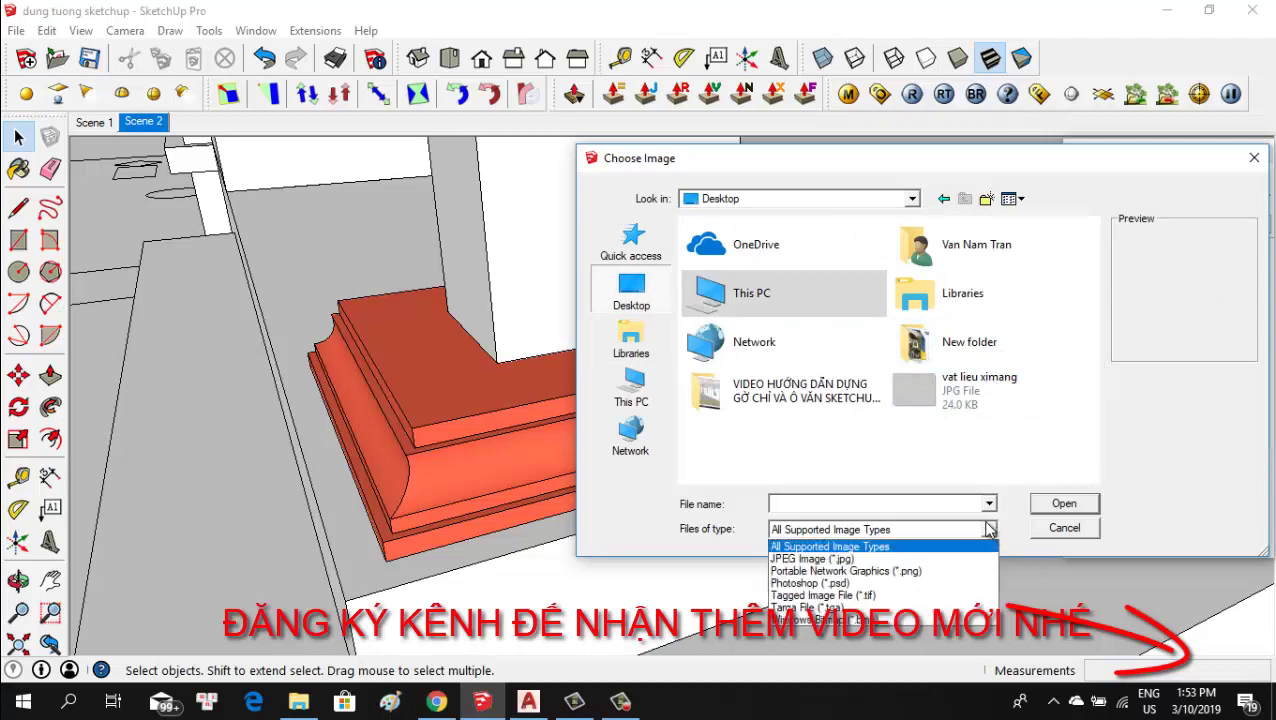
pyautogui.click(842, 559)
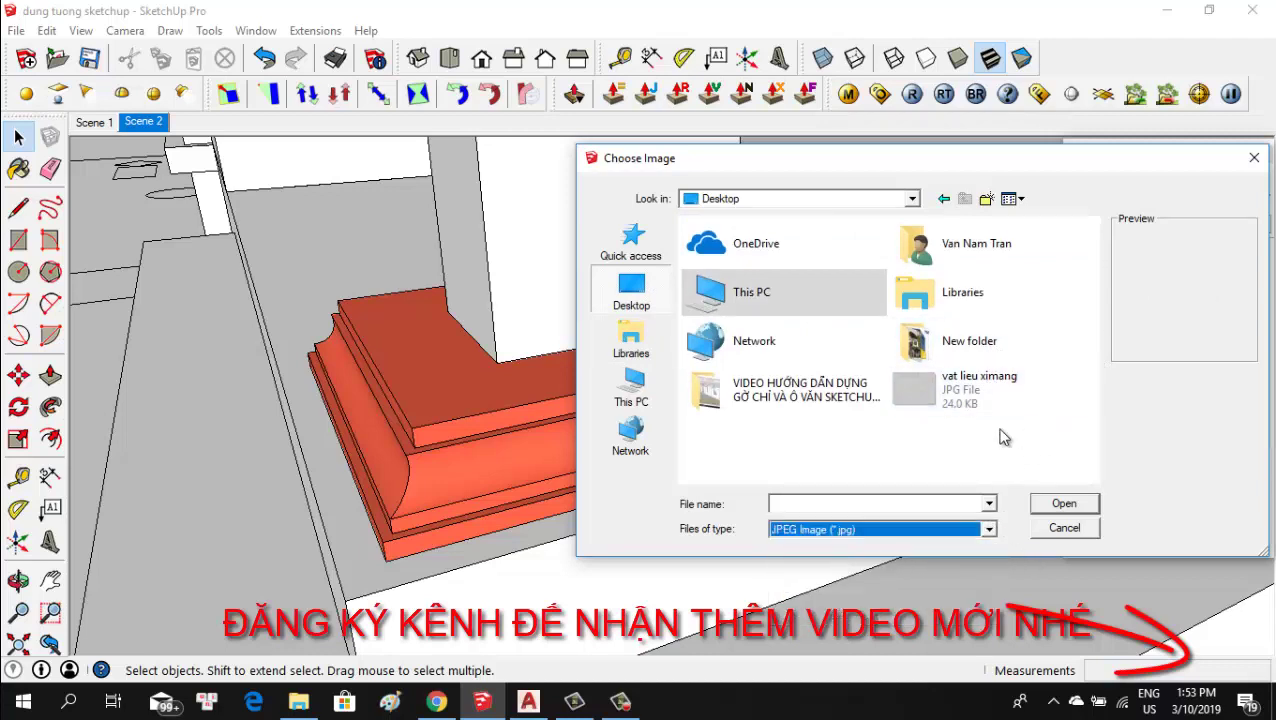
pyautogui.click(960, 404)
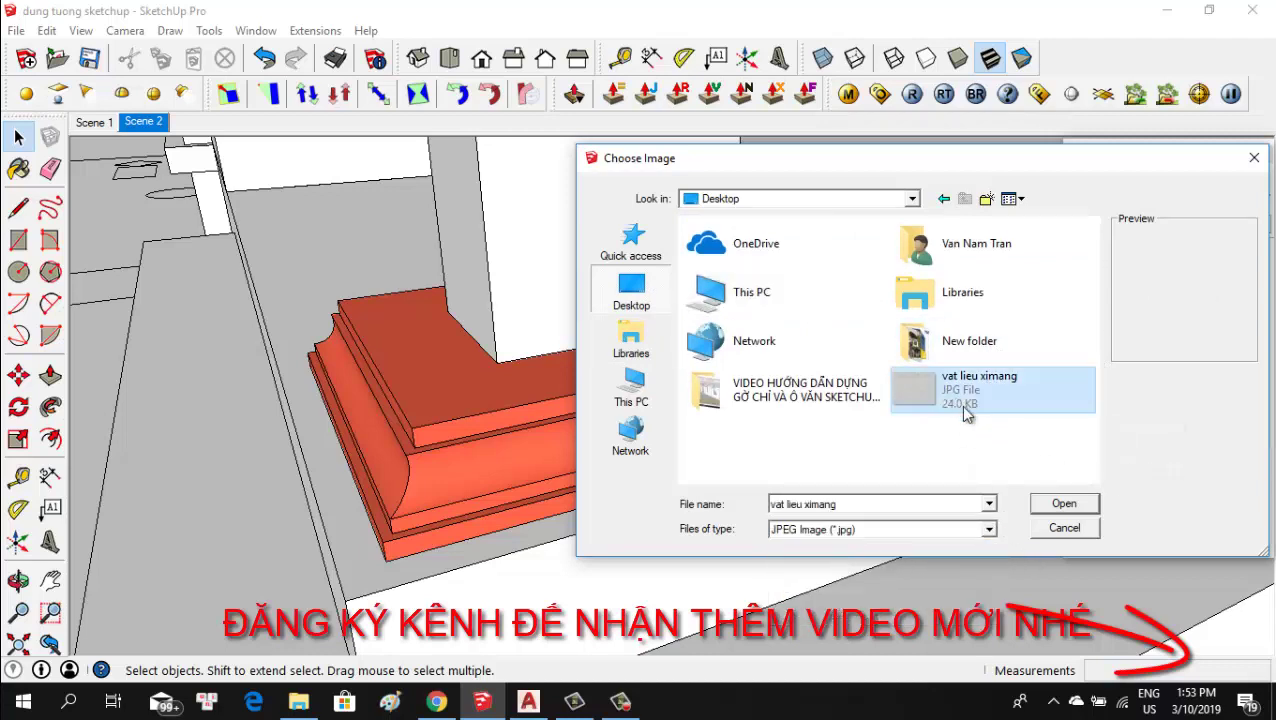
pyautogui.click(1062, 504)
pyautogui.moveTo(572, 344)
pyautogui.mouseDown(button='middle')
pyautogui.moveTo(452, 452)
pyautogui.moveTo(431, 409)
pyautogui.mouseUp(button='middle')
pyautogui.scroll(3, 539, 407)
pyautogui.scroll(2, 570, 427)
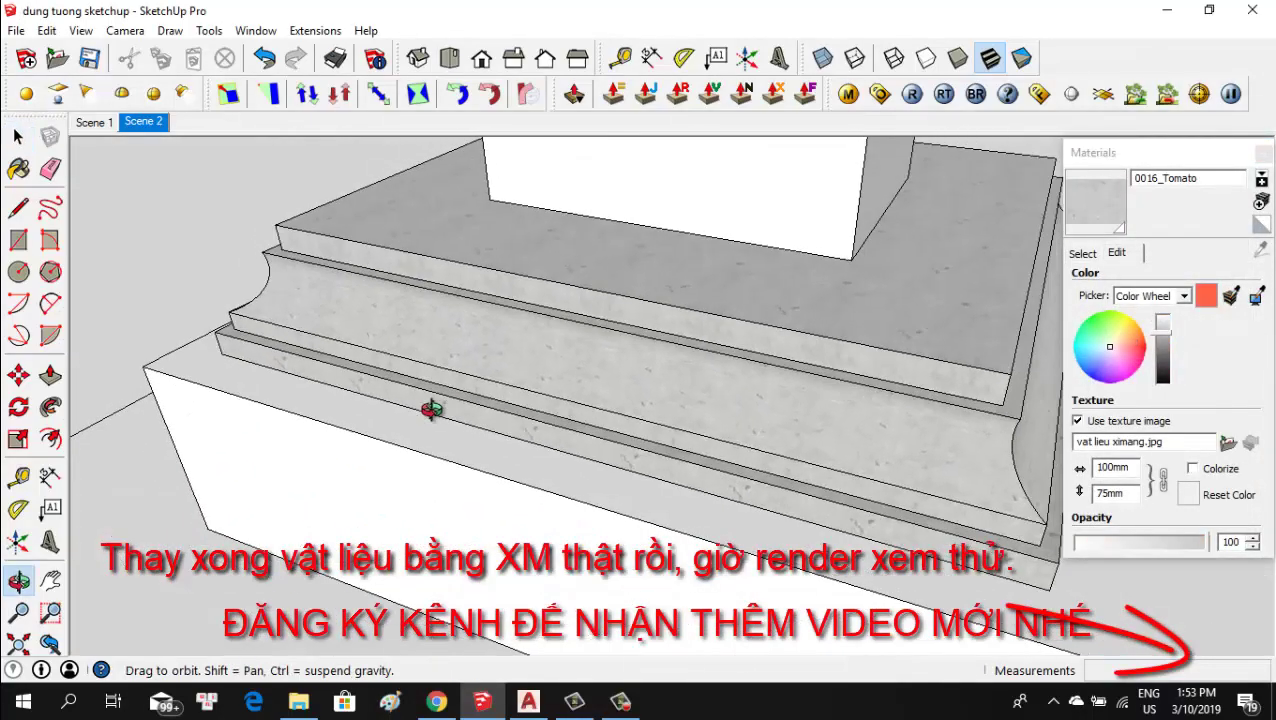
# Examine the cement-textured stepped base from several angles and close the Materials tray.
pyautogui.scroll(-3, 288, 399)
pyautogui.scroll(-2, 288, 399)
pyautogui.moveTo(300, 420); pyautogui.dragTo(456, 441, button='middle')
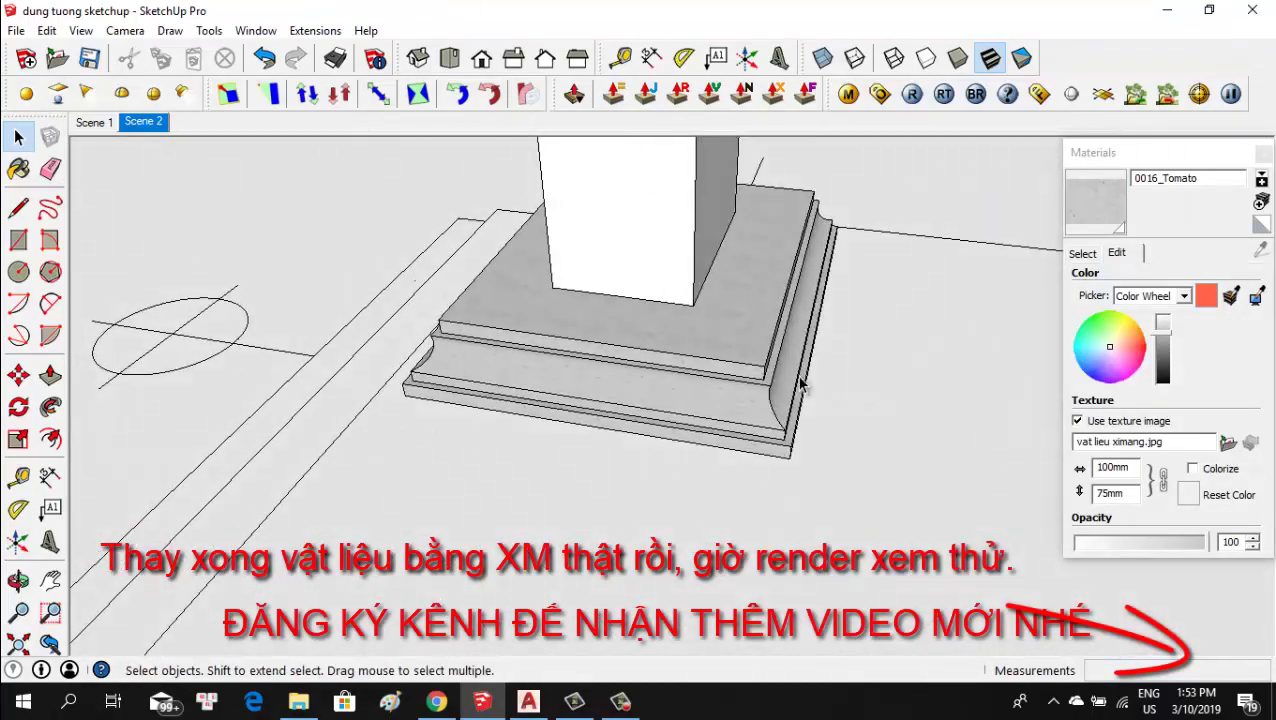
pyautogui.scroll(3, 790, 380)
pyautogui.moveTo(754, 372)
pyautogui.mouseDown(button='middle')
pyautogui.moveTo(641, 399)
pyautogui.moveTo(810, 408)
pyautogui.moveTo(520, 356)
pyautogui.moveTo(700, 362)
pyautogui.moveTo(352, 356)
pyautogui.moveTo(243, 337)
pyautogui.moveTo(496, 416)
pyautogui.moveTo(718, 379)
pyautogui.moveTo(770, 455)
pyautogui.mouseUp(button='middle')
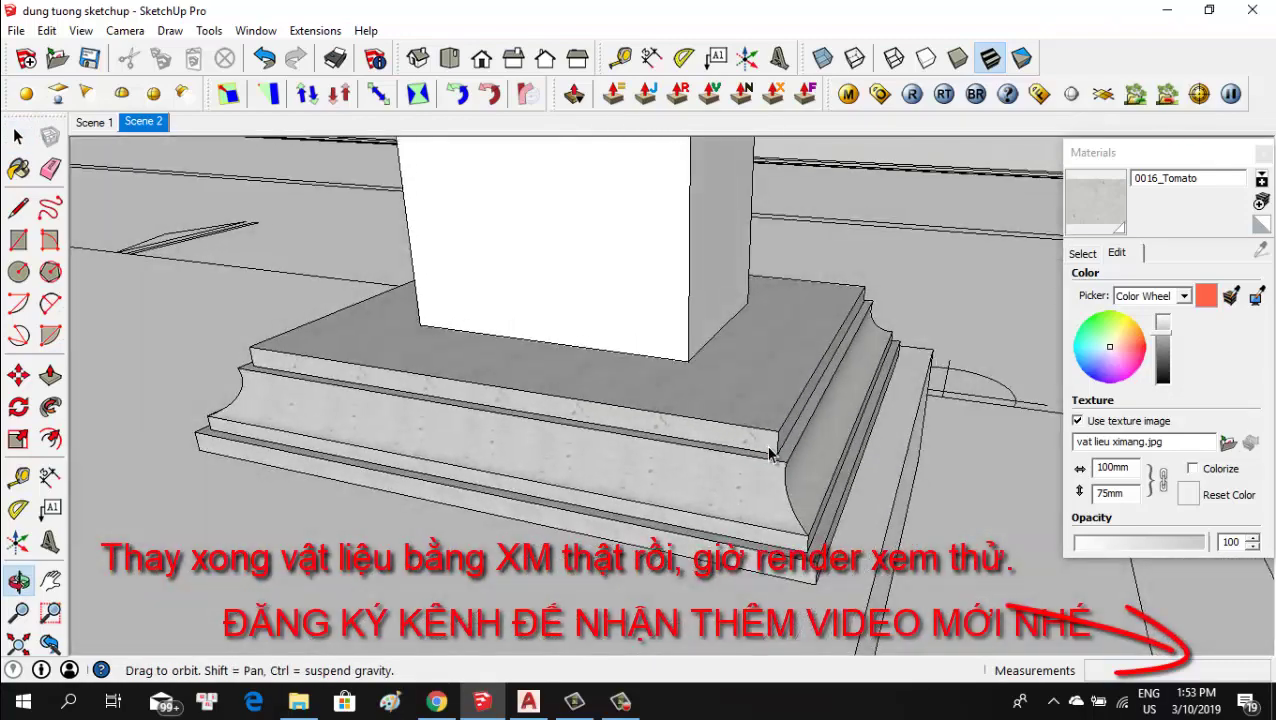
pyautogui.scroll(2, 770, 455)
pyautogui.scroll(2, 760, 487)
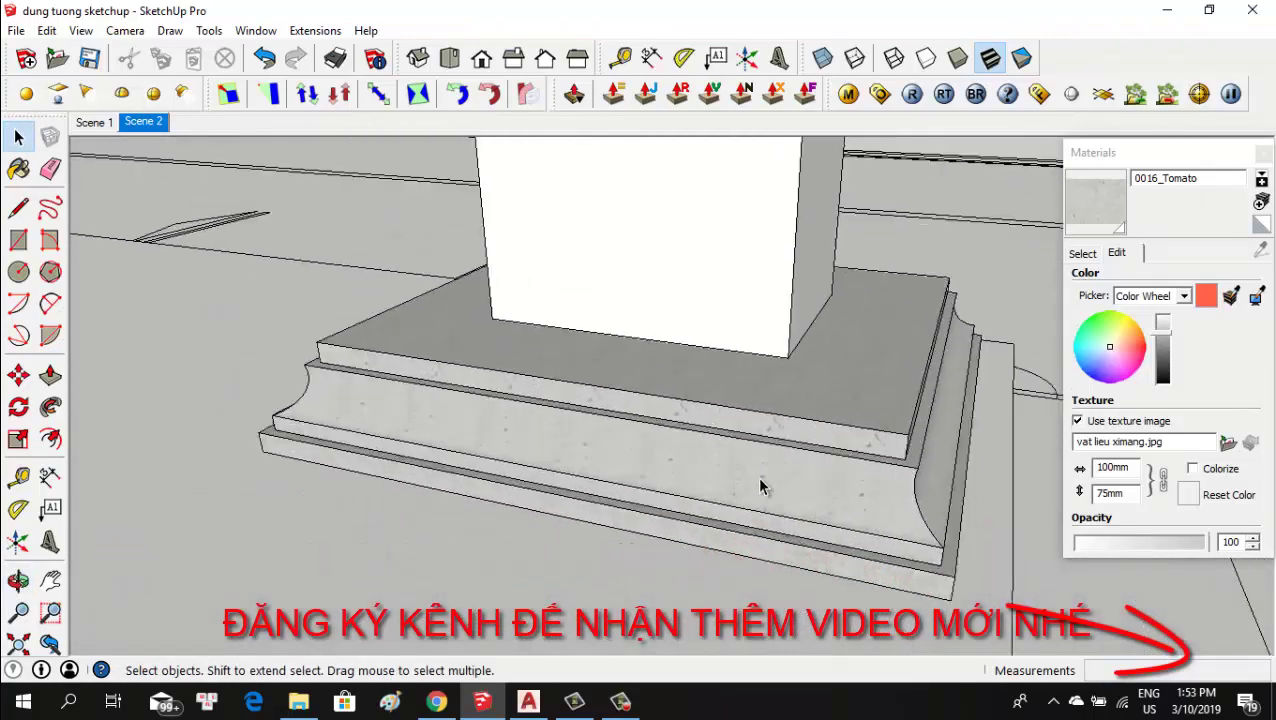
pyautogui.scroll(1, 940, 520)
pyautogui.scroll(1, 942, 517)
pyautogui.moveTo(870, 529); pyautogui.dragTo(850, 505, button='middle')
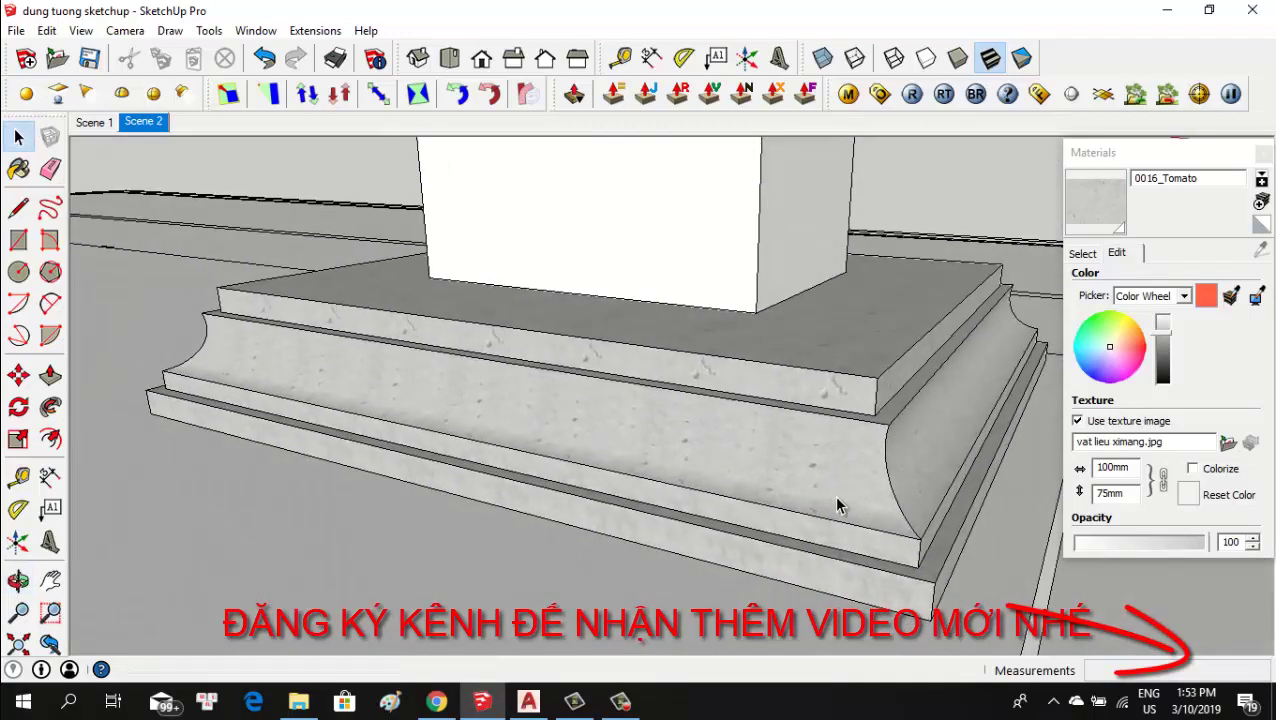
pyautogui.click(1266, 156)
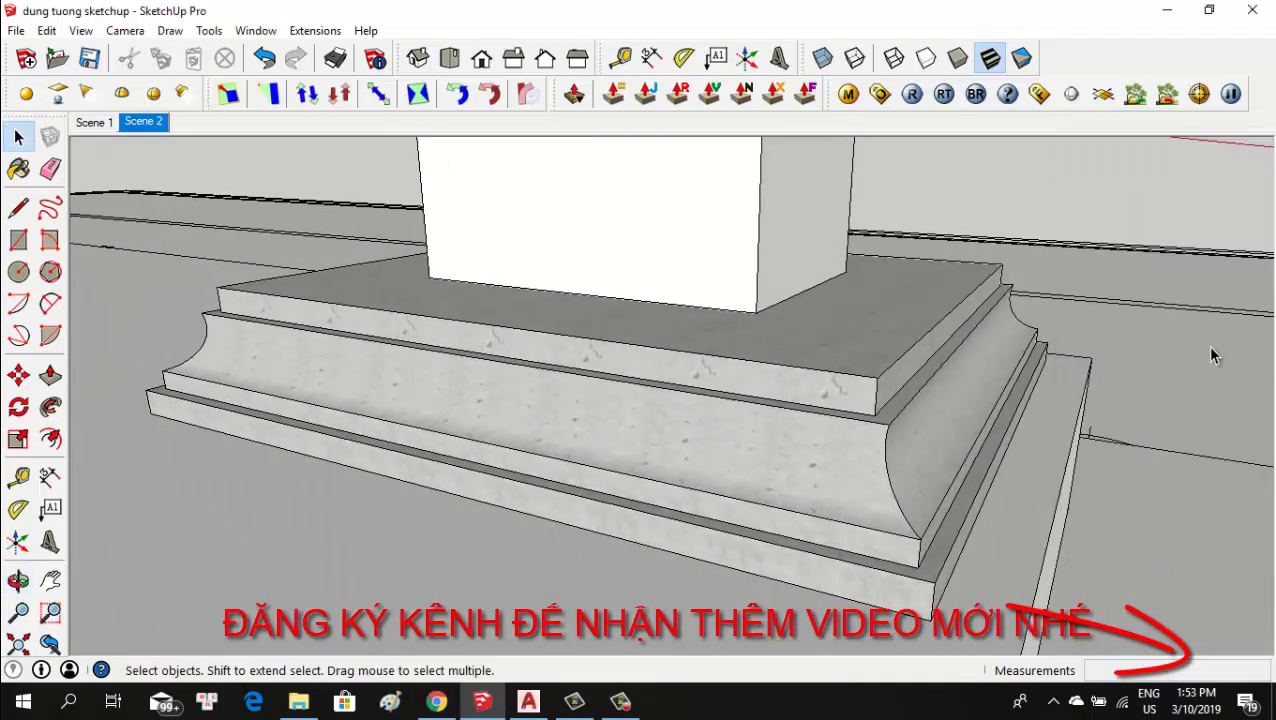
pyautogui.moveTo(550, 393)
pyautogui.mouseDown(button='middle')
pyautogui.moveTo(607, 407)
pyautogui.moveTo(471, 436)
pyautogui.moveTo(571, 432)
pyautogui.mouseUp(button='middle')
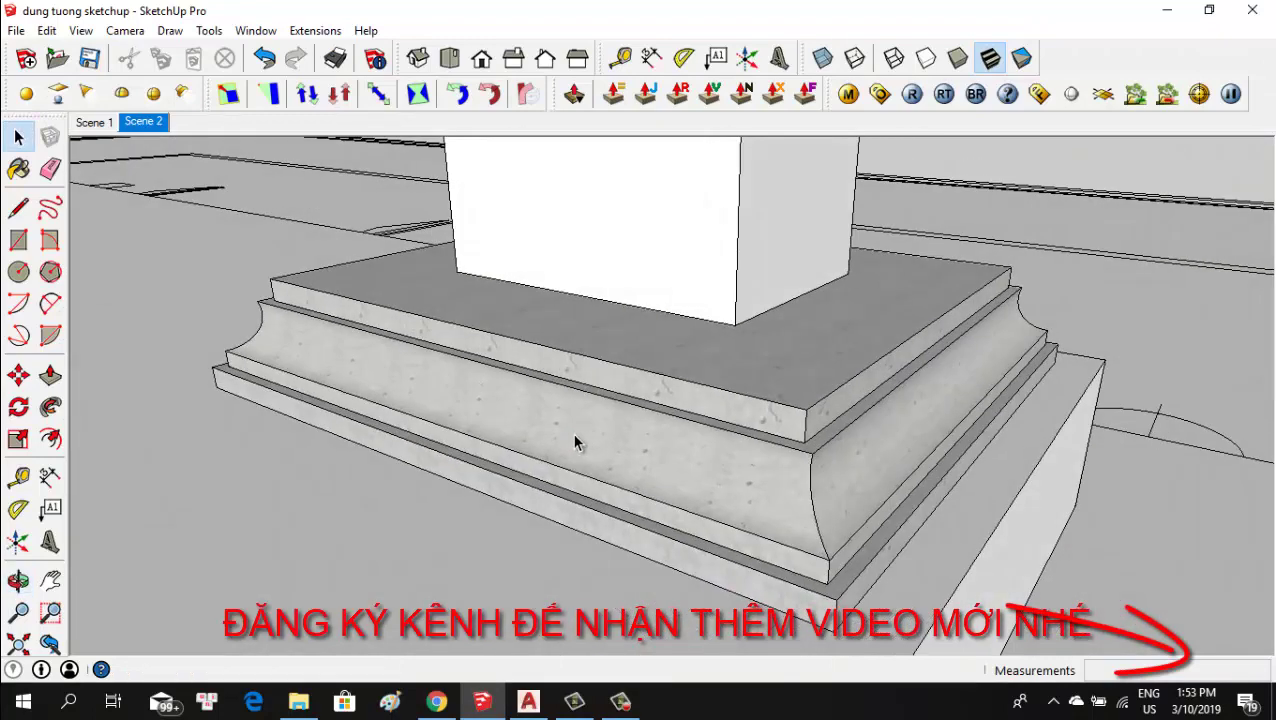
# Render the current view of the cement-textured porch column with V-Ray.
pyautogui.click(913, 96)
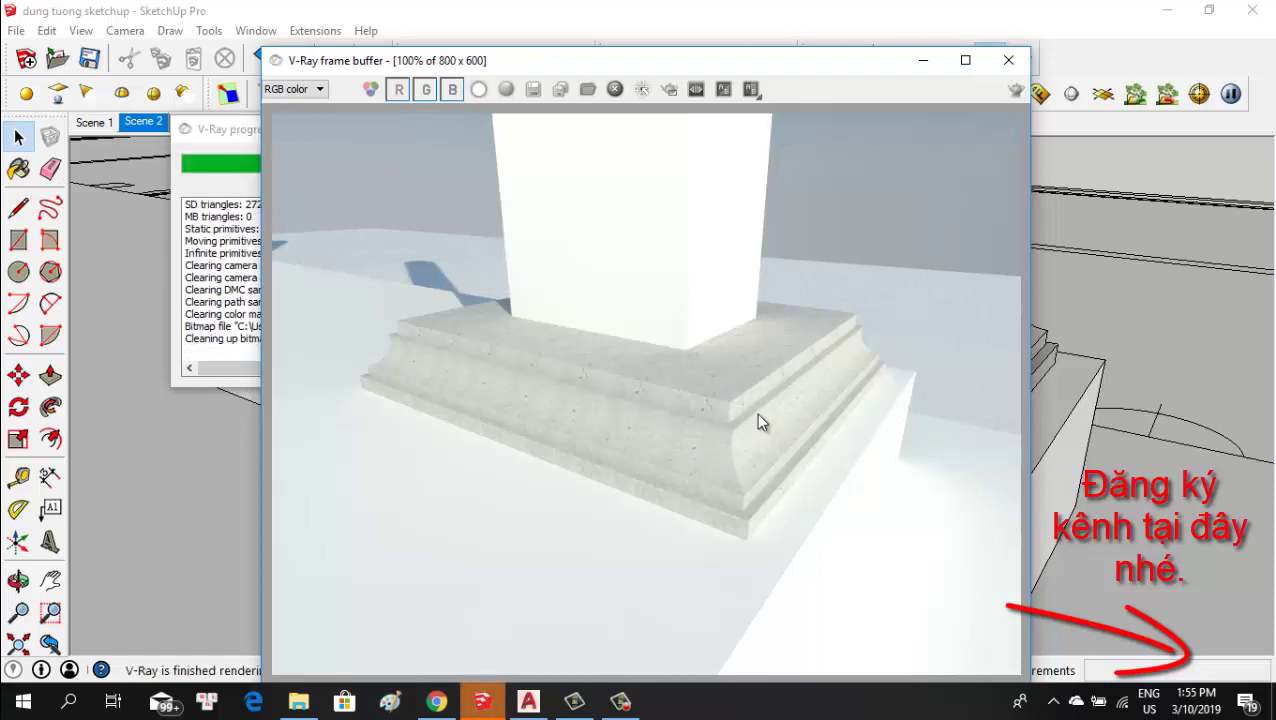
pyautogui.scroll(-1, 756, 413)
pyautogui.scroll(1, 717, 414)
pyautogui.scroll(1, 687, 461)
pyautogui.scroll(-1, 688, 352)
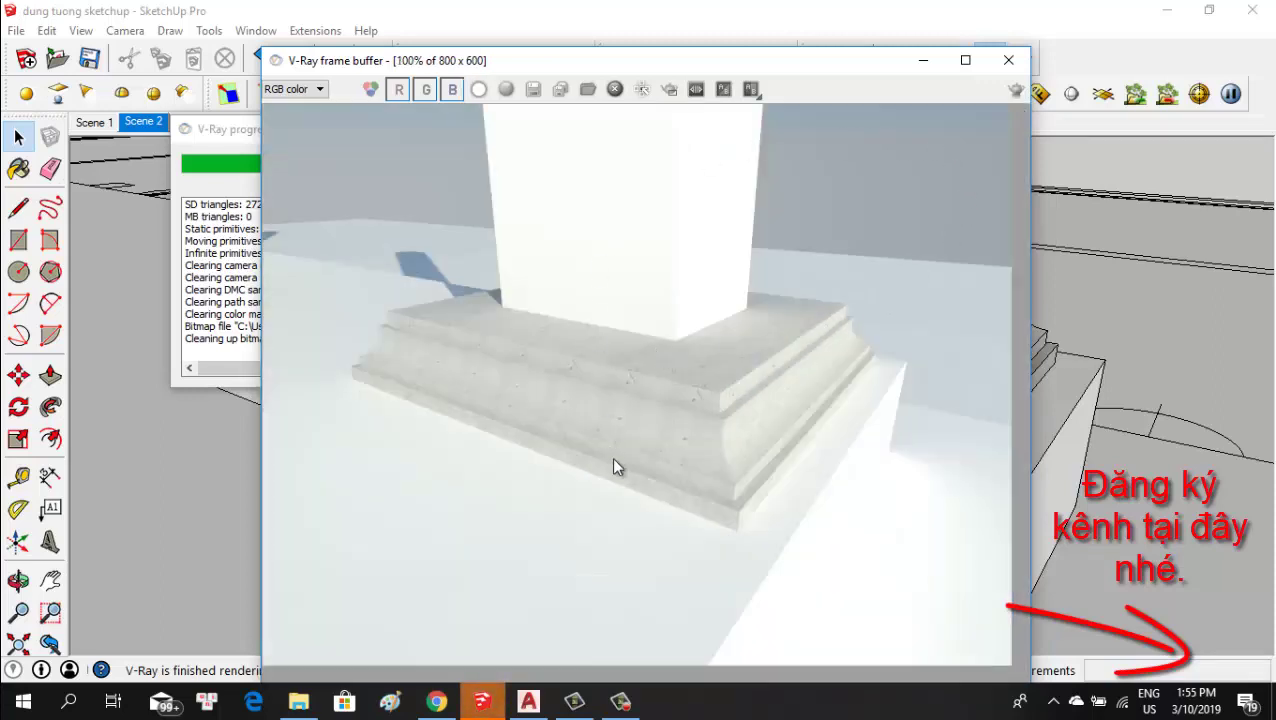
pyautogui.click(620, 701)
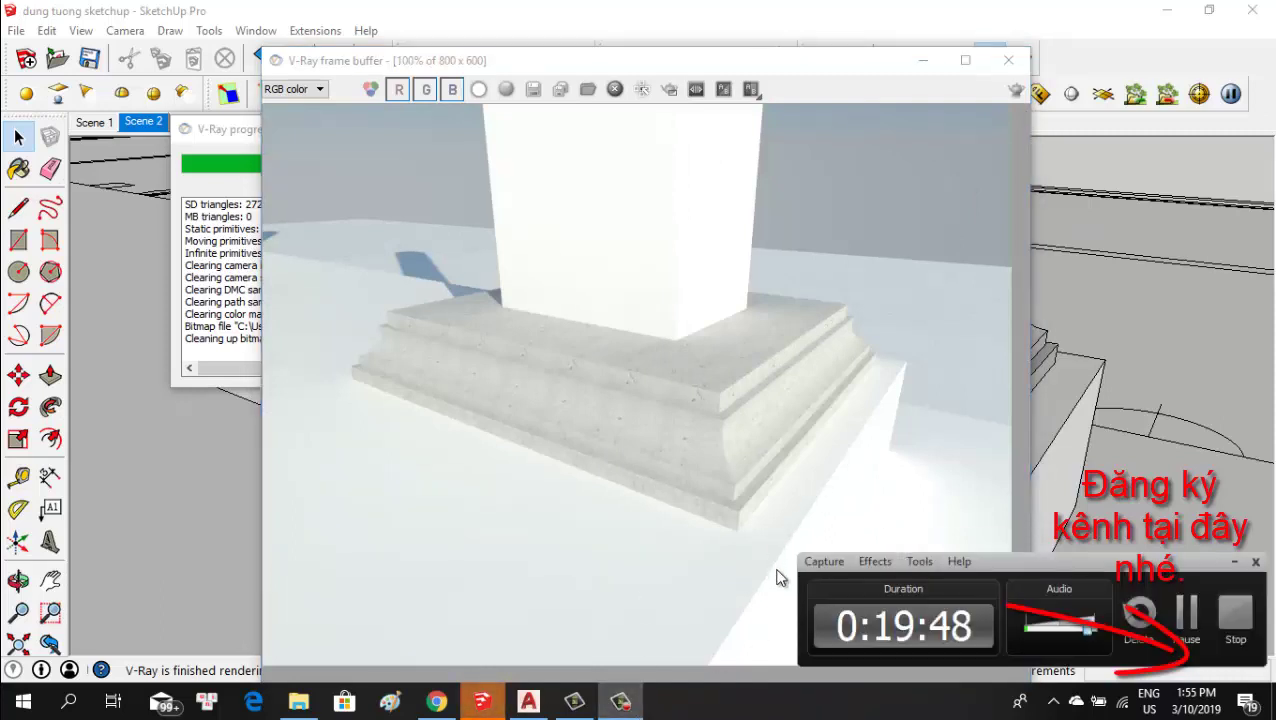
pyautogui.click(1193, 610)
# In AutoCAD, erase the ten-object molding profile from Nha ngoai 7.dwg using E.
pyautogui.click(528, 701)
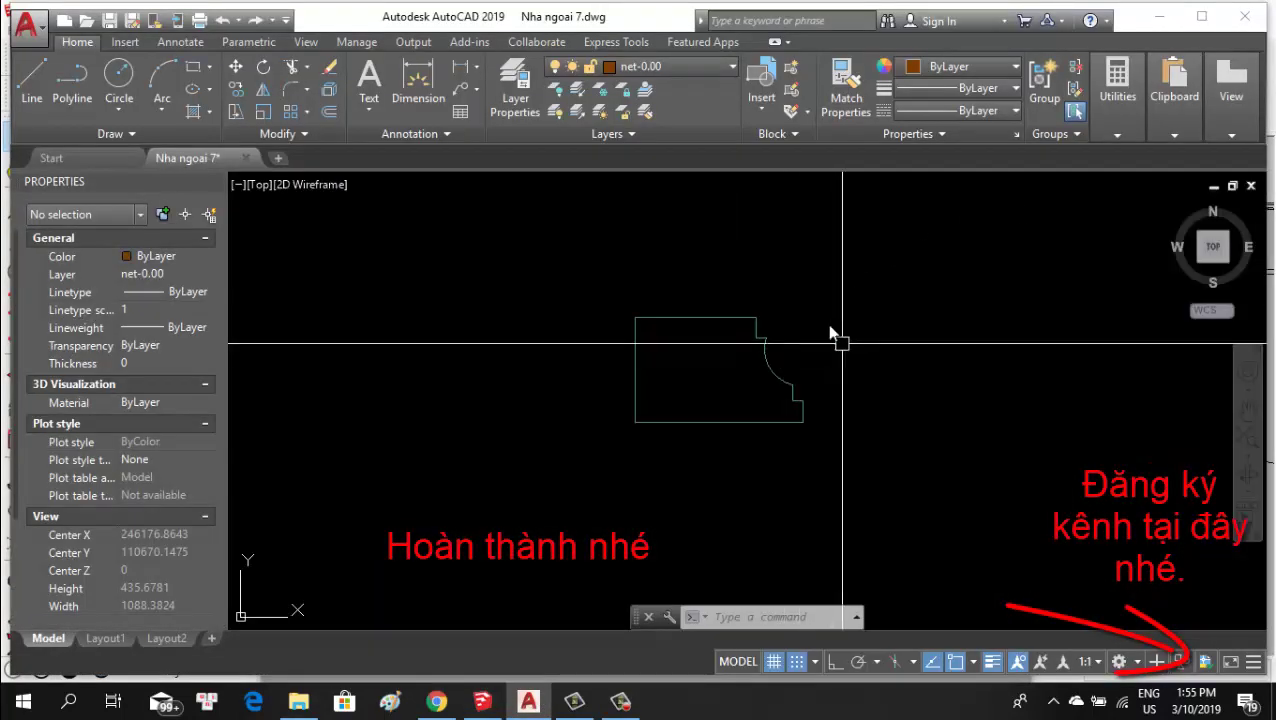
pyautogui.click(512, 276)
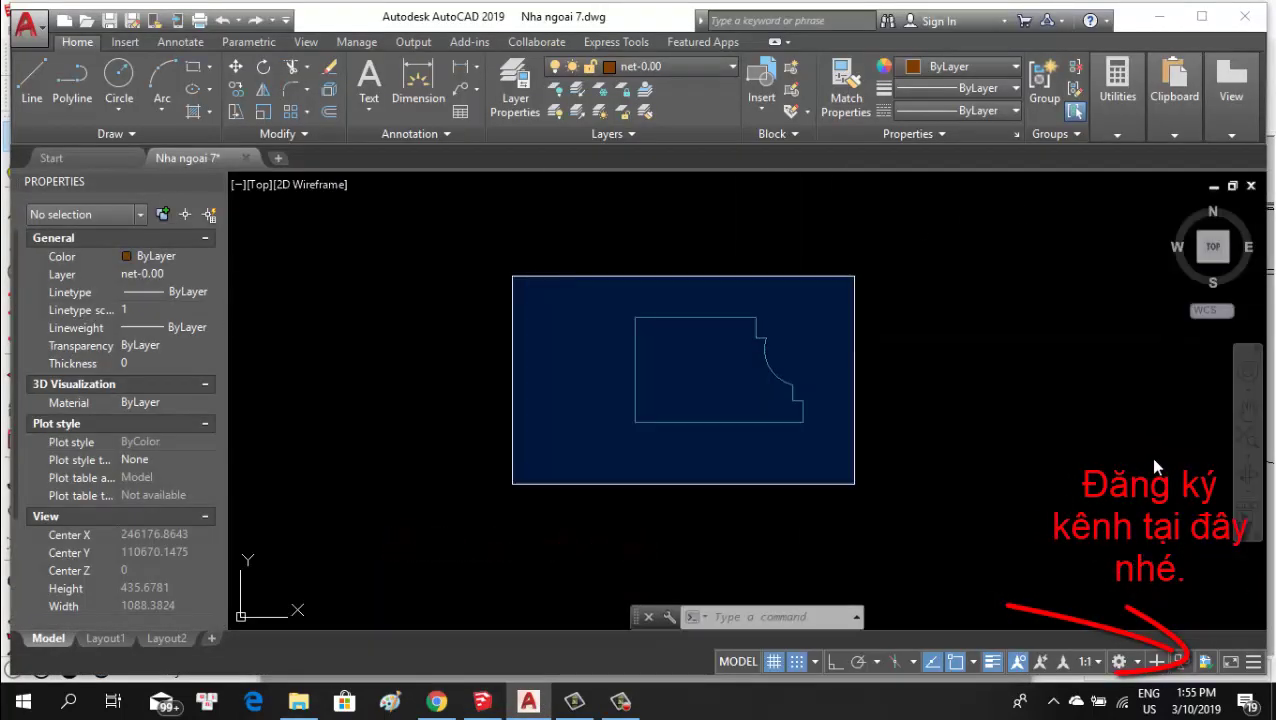
pyautogui.click(855, 484)
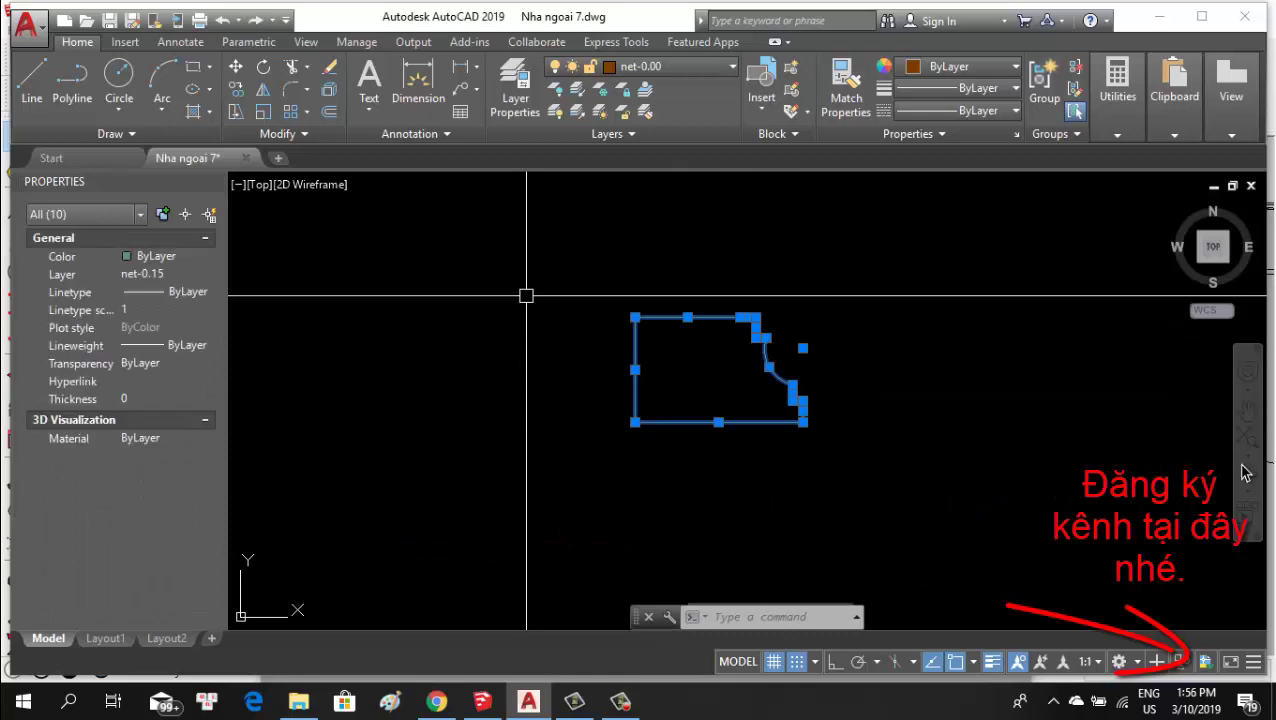
pyautogui.click(1249, 578)
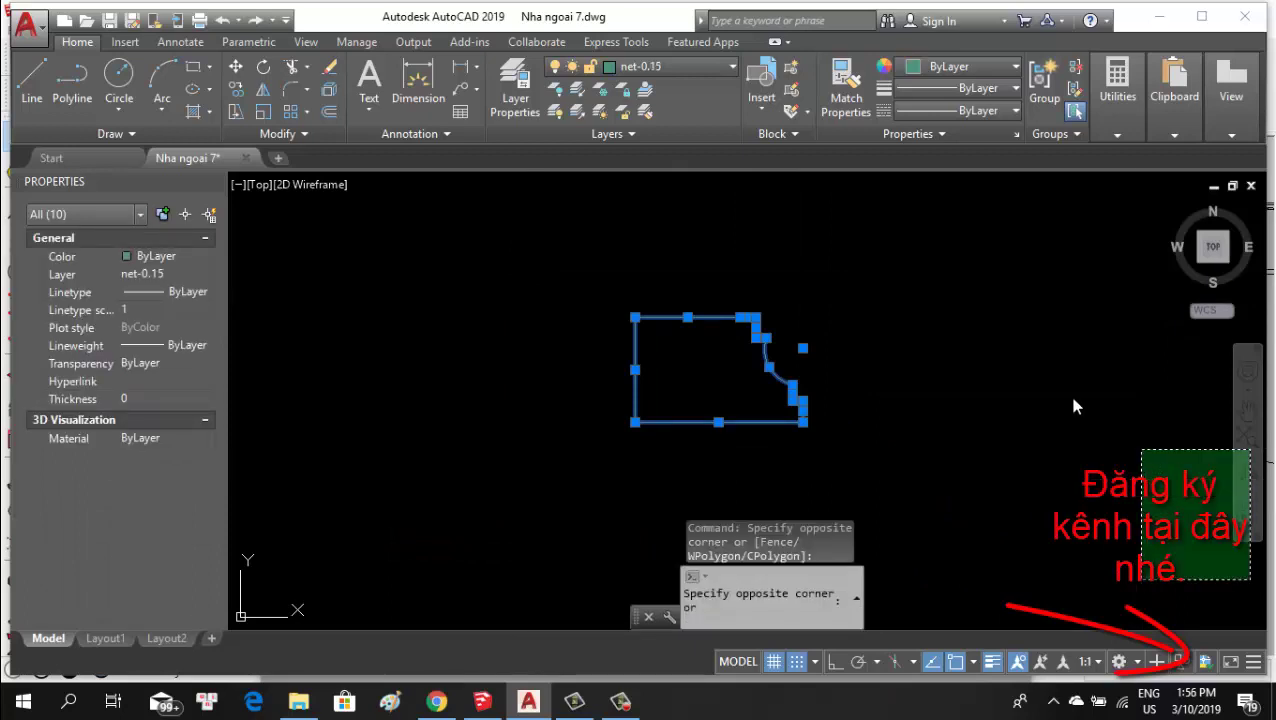
pyautogui.write('e')
pyautogui.press('Return')
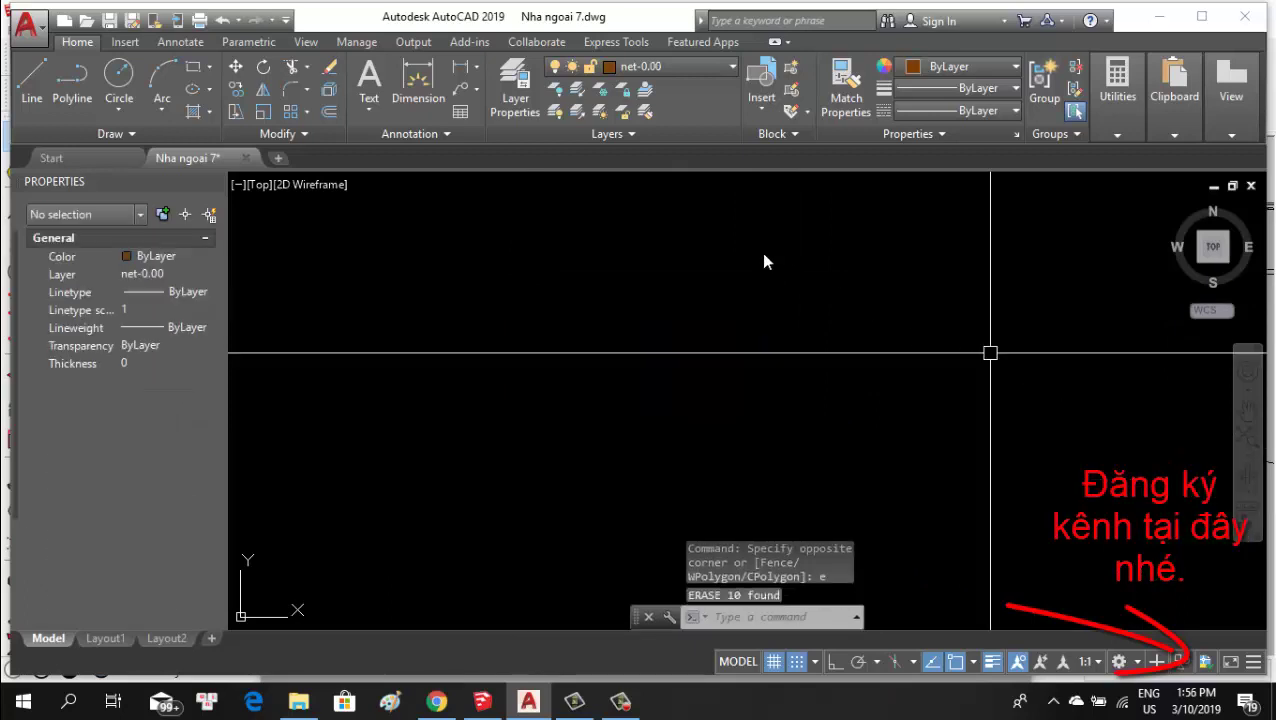
pyautogui.moveTo(829, 276); pyautogui.dragTo(828, 411, button='middle')
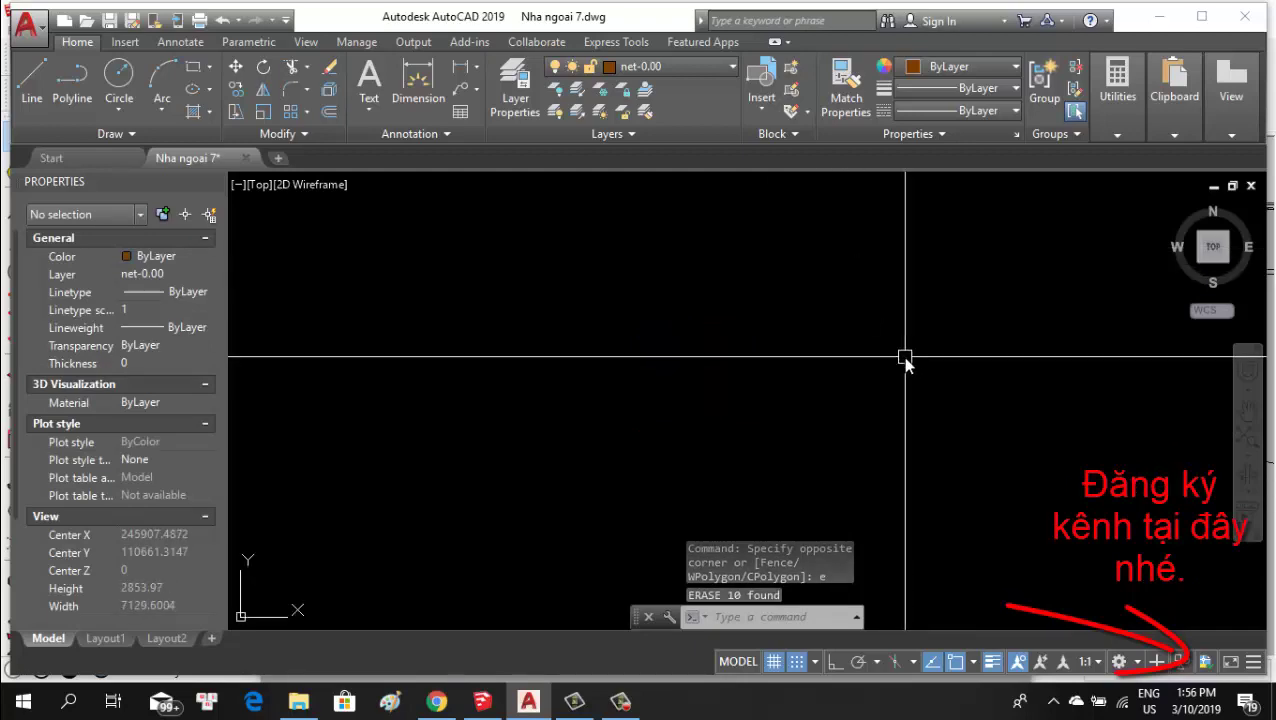
pyautogui.scroll(-8, 905, 360)
pyautogui.moveTo(920, 362)
pyautogui.mouseDown(button='middle')
pyautogui.moveTo(786, 362)
pyautogui.moveTo(593, 523)
pyautogui.moveTo(556, 521)
pyautogui.mouseUp(button='middle')
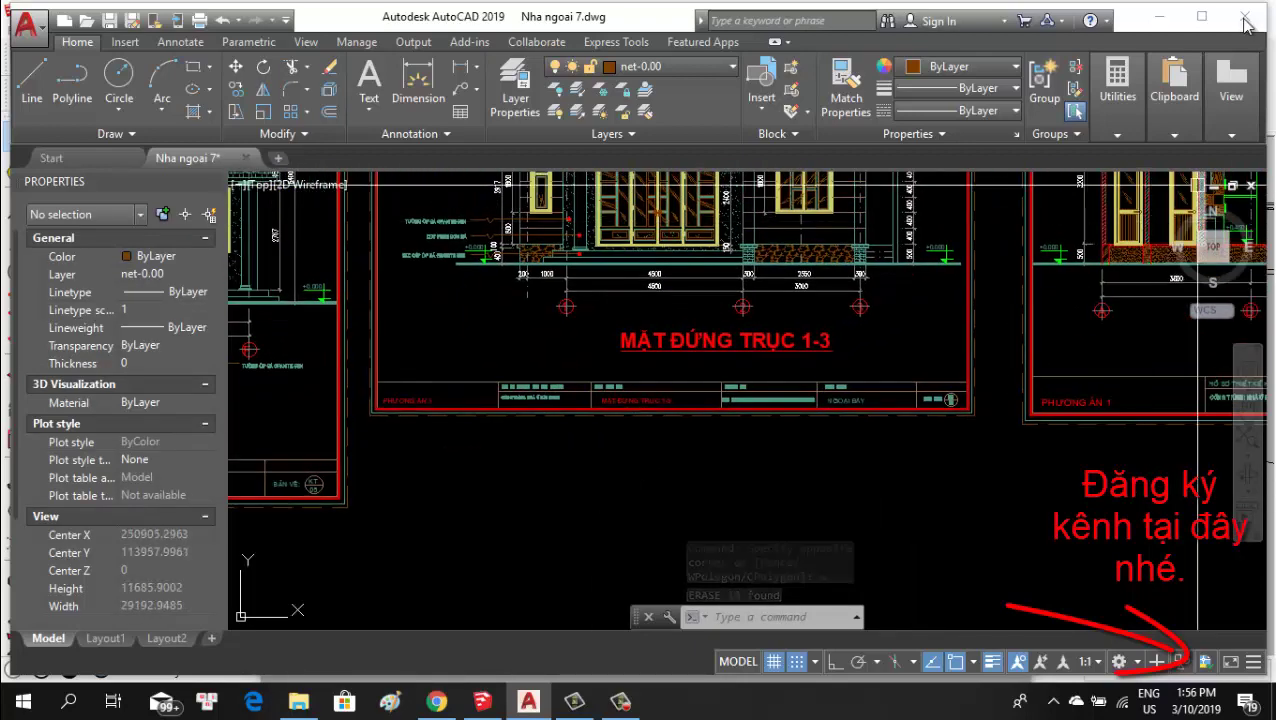
pyautogui.scroll(-4, 858, 277)
pyautogui.moveTo(858, 277)
pyautogui.mouseDown(button='middle')
pyautogui.moveTo(812, 313)
pyautogui.moveTo(578, 303)
pyautogui.mouseUp(button='middle')
pyautogui.scroll(3, 770, 300)
pyautogui.scroll(5, 770, 330)
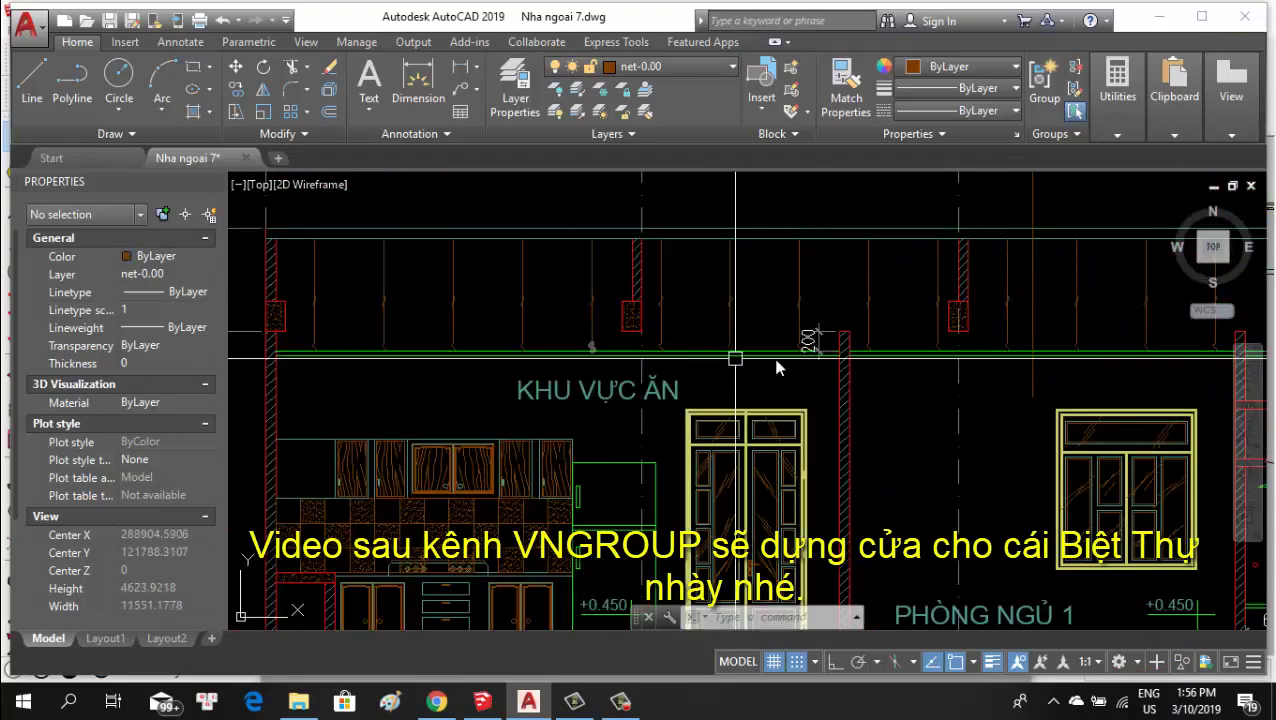
pyautogui.scroll(-6, 933, 349)
pyautogui.scroll(1, 940, 310)
pyautogui.scroll(1, 942, 297)
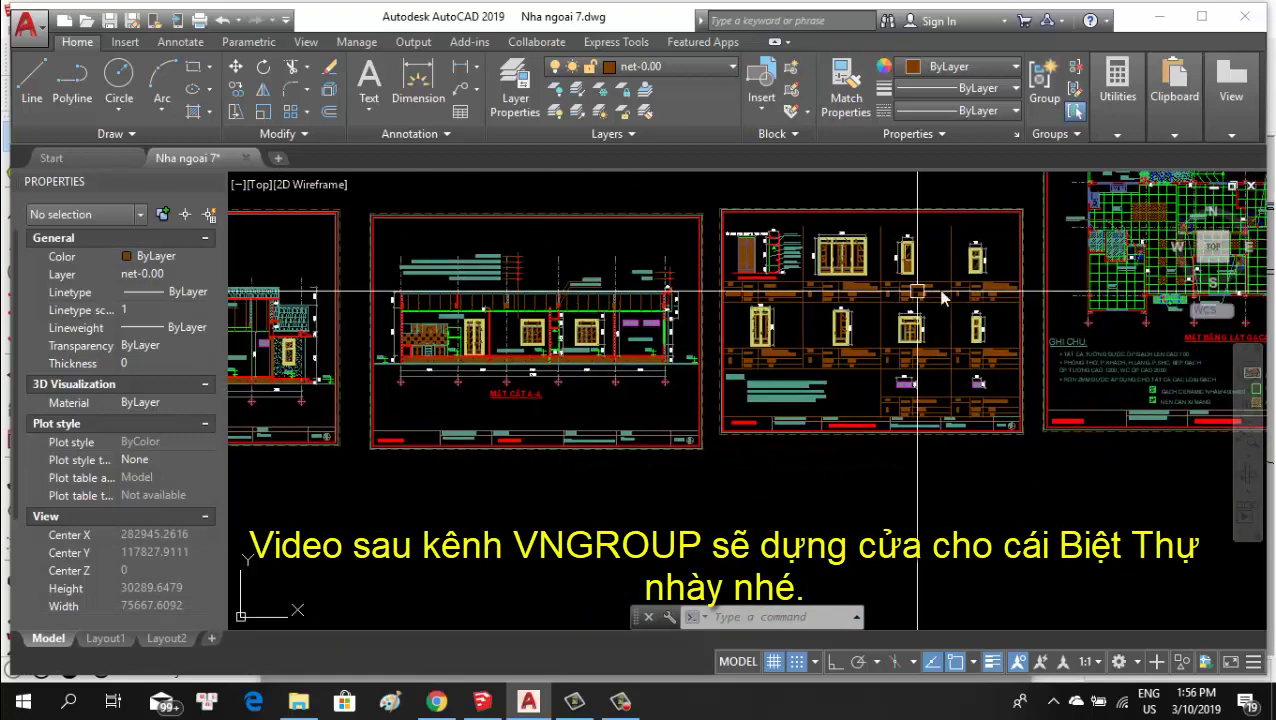
pyautogui.scroll(3, 942, 297)
pyautogui.scroll(2, 883, 293)
pyautogui.scroll(2, 633, 205)
pyautogui.scroll(2, 625, 202)
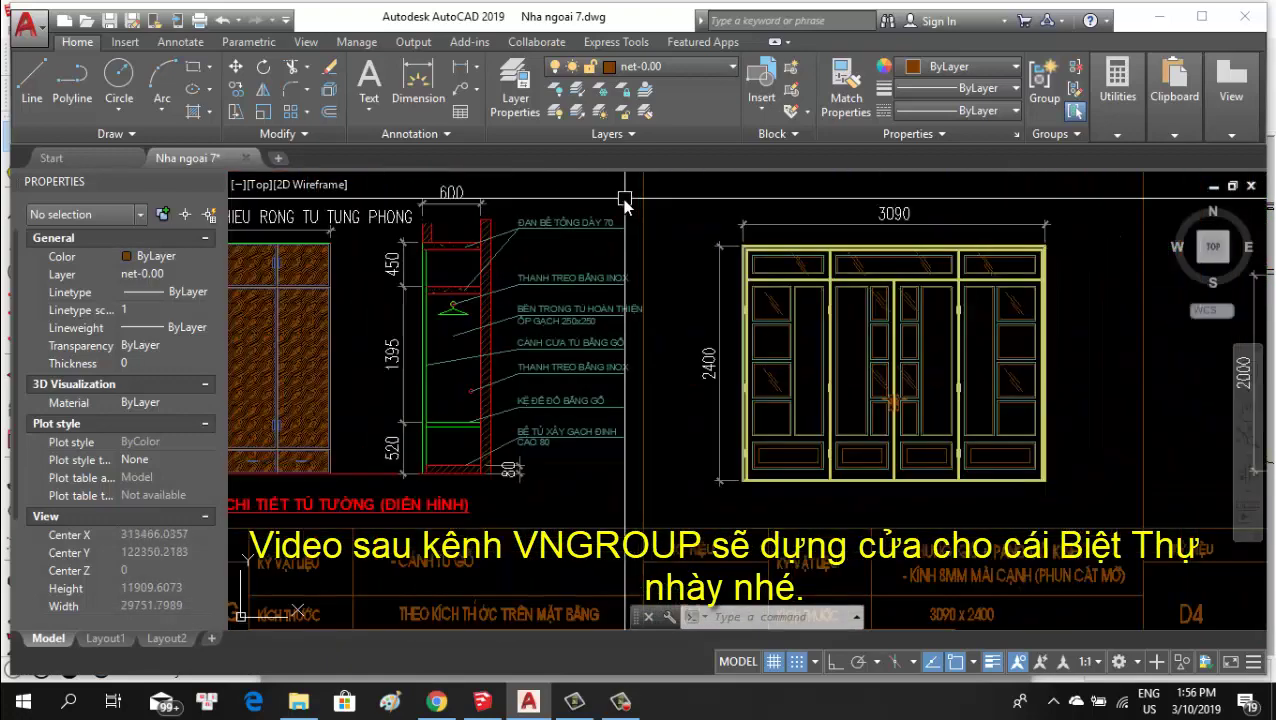
pyautogui.scroll(5, 627, 204)
pyautogui.scroll(-3, 927, 227)
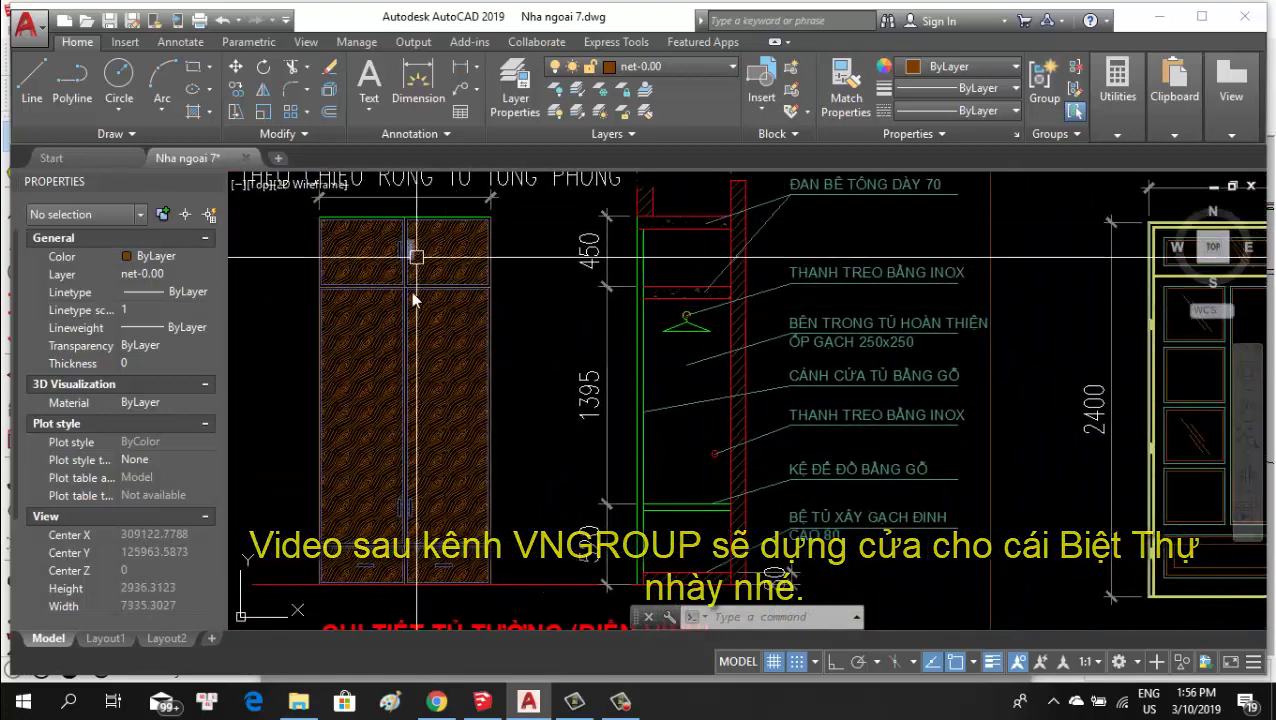
pyautogui.scroll(-4, 415, 298)
pyautogui.scroll(1, 600, 290)
pyautogui.scroll(3, 607, 286)
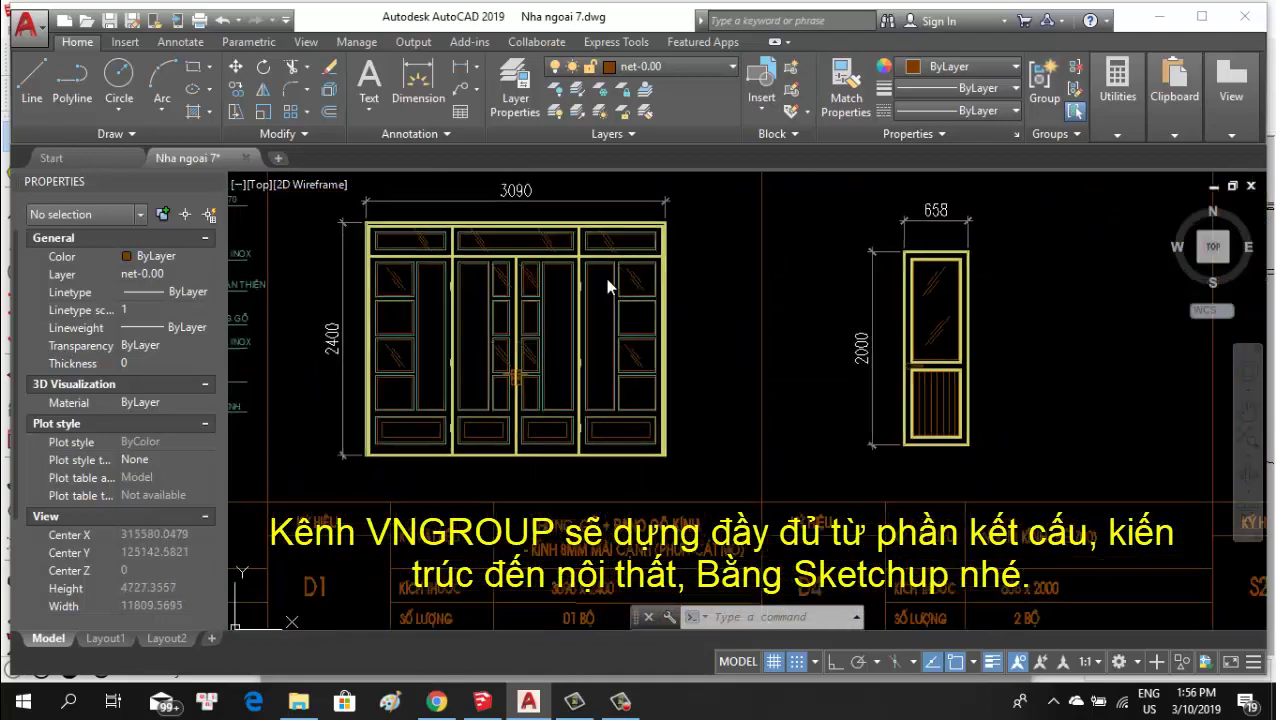
pyautogui.scroll(-3, 748, 272)
pyautogui.scroll(1, 638, 421)
pyautogui.scroll(2, 1015, 295)
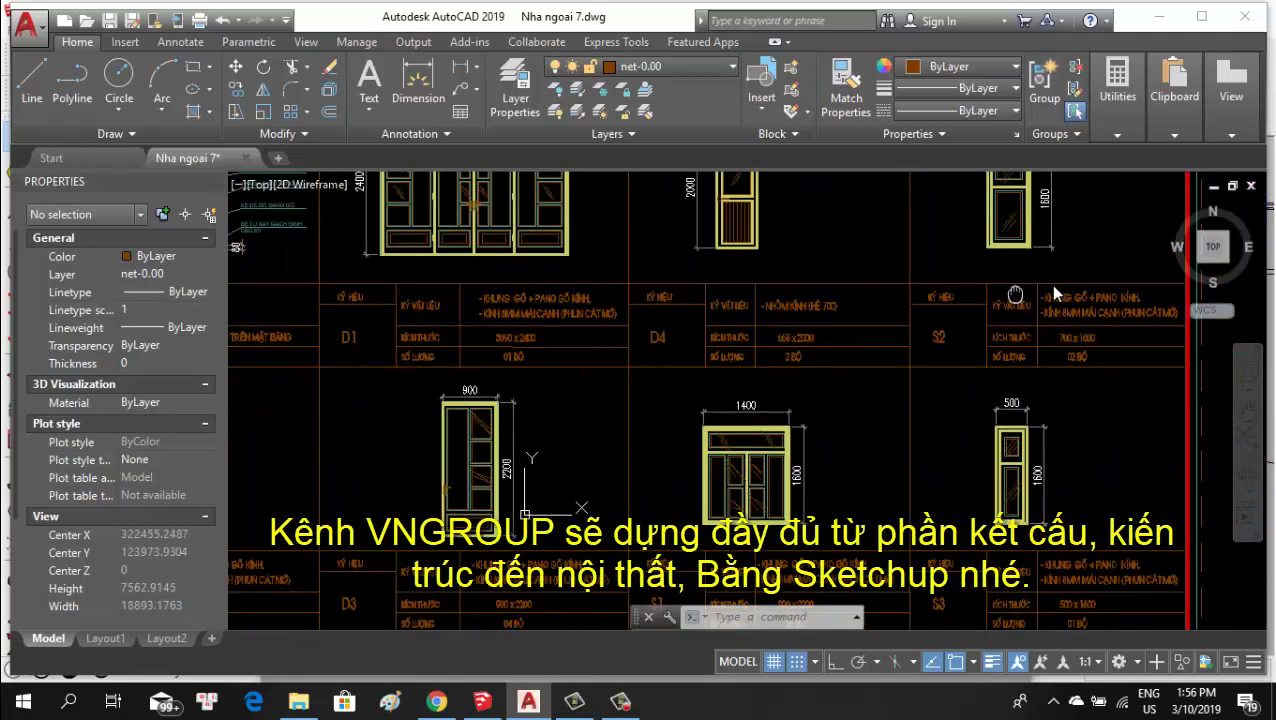
pyautogui.moveTo(1053, 290); pyautogui.dragTo(646, 330, button='middle')
pyautogui.scroll(-2, 770, 295)
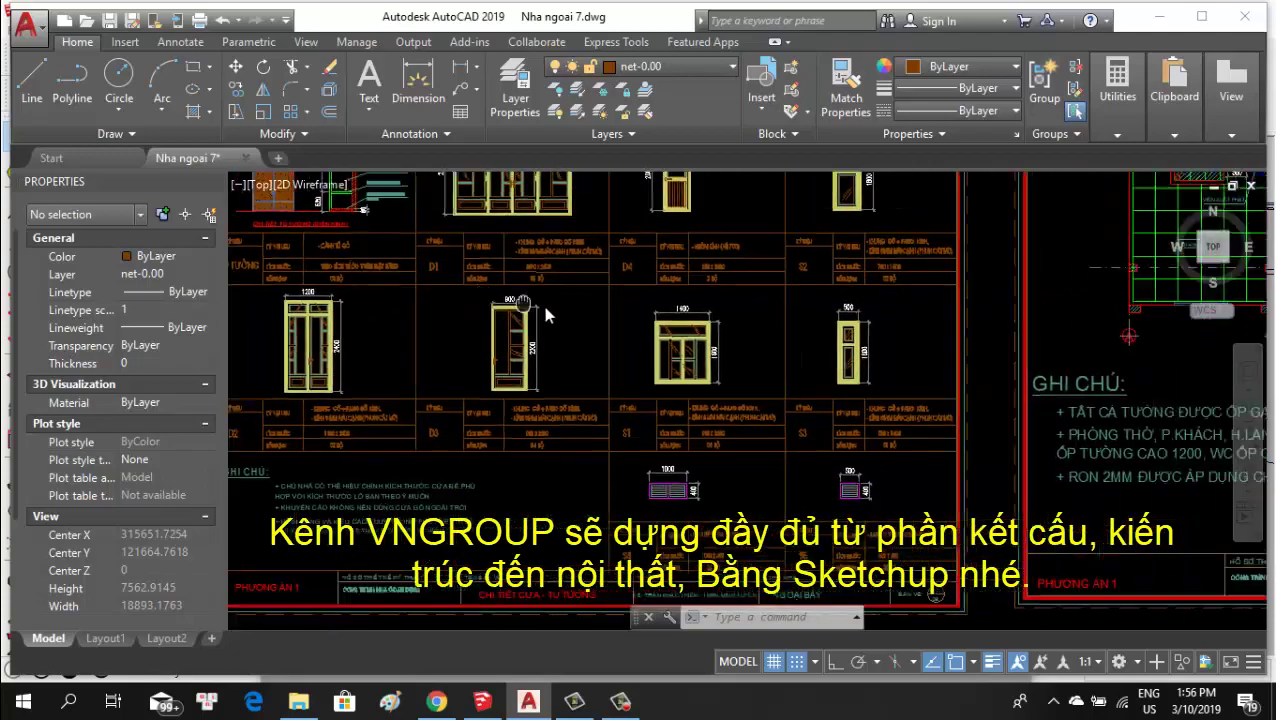
pyautogui.scroll(-1, 700, 310)
pyautogui.scroll(3, 851, 306)
pyautogui.scroll(2, 820, 315)
pyautogui.scroll(-5, 808, 318)
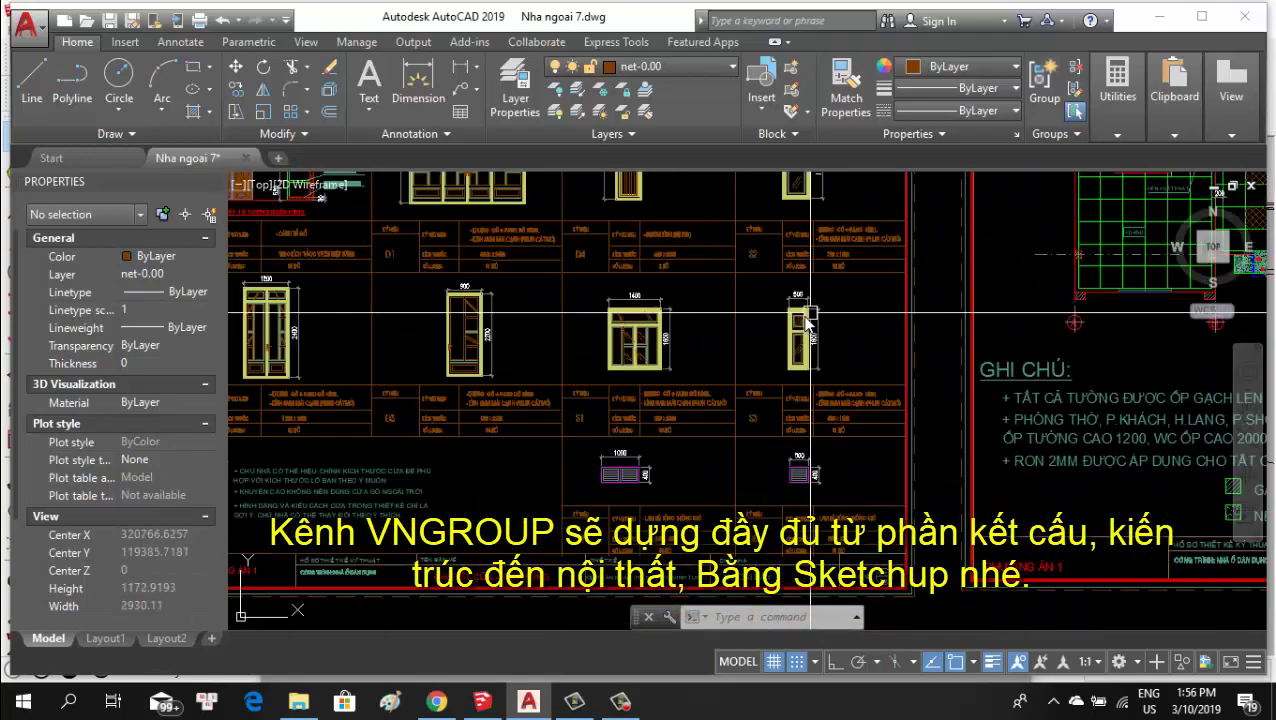
pyautogui.scroll(-4, 808, 318)
pyautogui.moveTo(1115, 235); pyautogui.dragTo(1065, 253, button='middle')
pyautogui.scroll(4, 1065, 253)
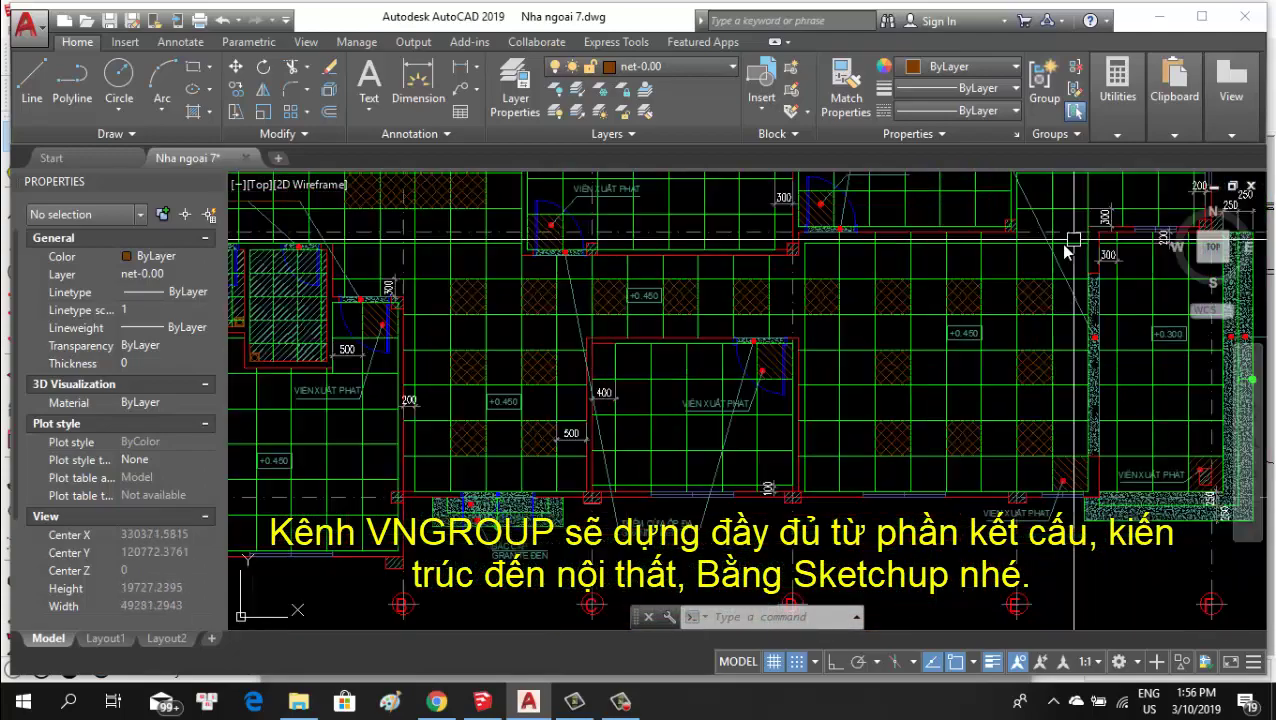
pyautogui.scroll(-2, 1065, 253)
pyautogui.scroll(-3, 1065, 253)
pyautogui.moveTo(1065, 253); pyautogui.dragTo(1007, 335, button='middle')
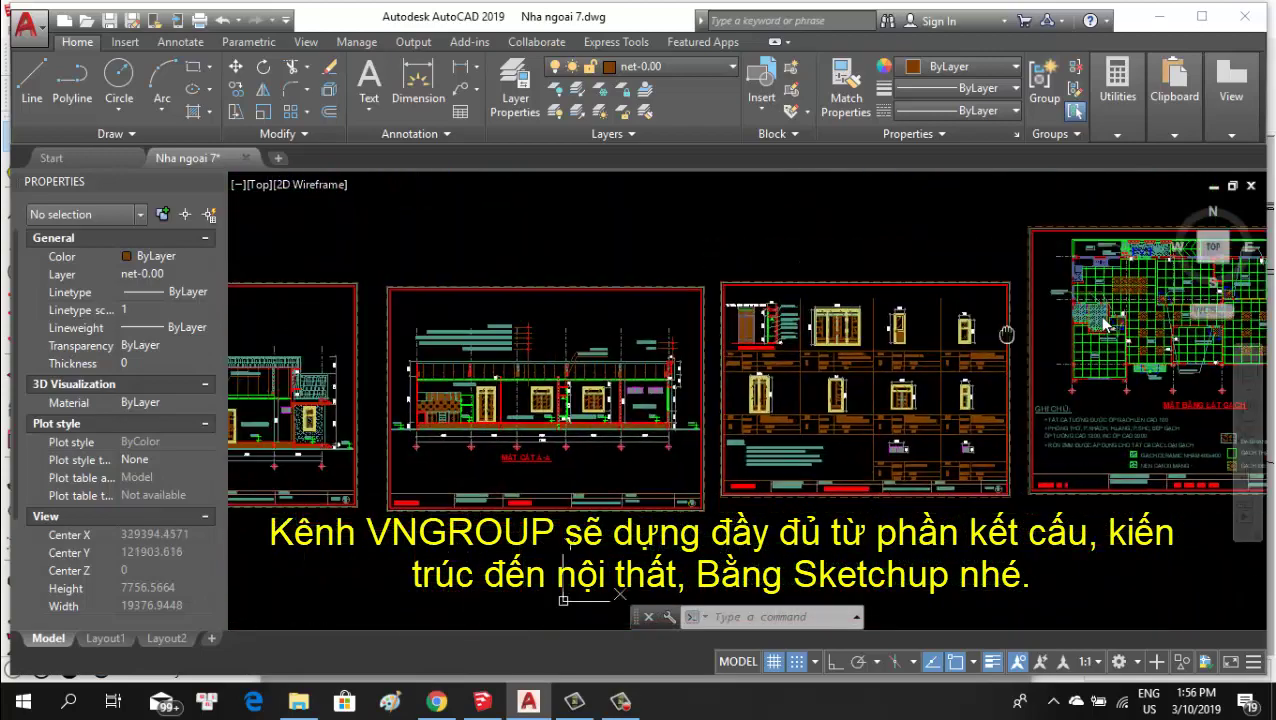
pyautogui.moveTo(766, 270); pyautogui.dragTo(962, 300, button='middle')
pyautogui.moveTo(240, 400); pyautogui.dragTo(450, 380, button='middle')
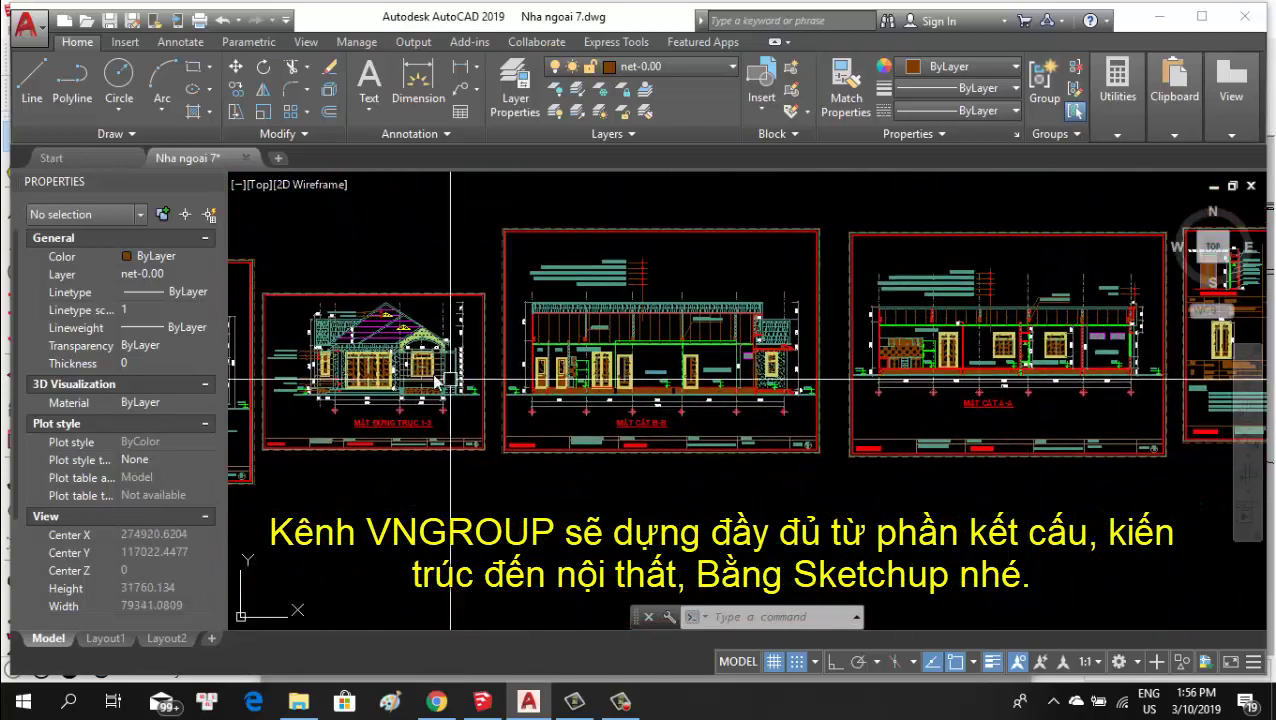
pyautogui.scroll(1, 435, 379)
pyautogui.scroll(1, 430, 388)
pyautogui.scroll(1, 425, 396)
pyautogui.scroll(1, 420, 404)
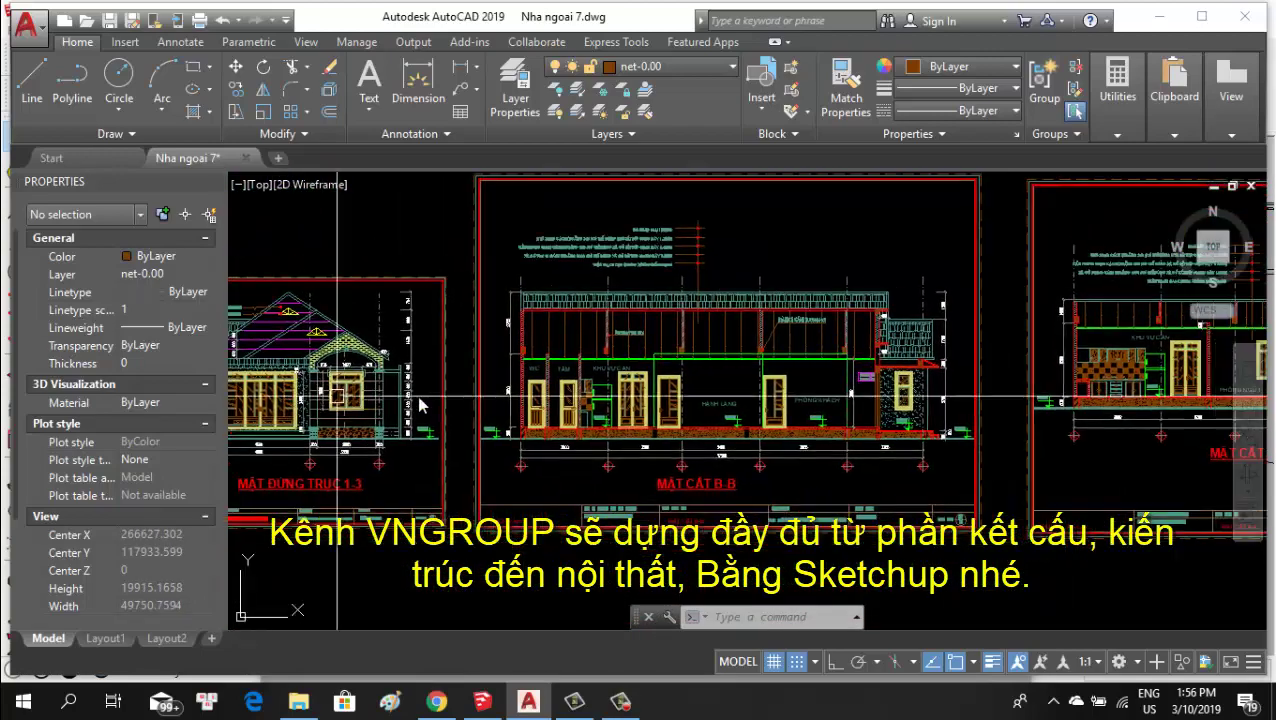
pyautogui.scroll(4, 598, 383)
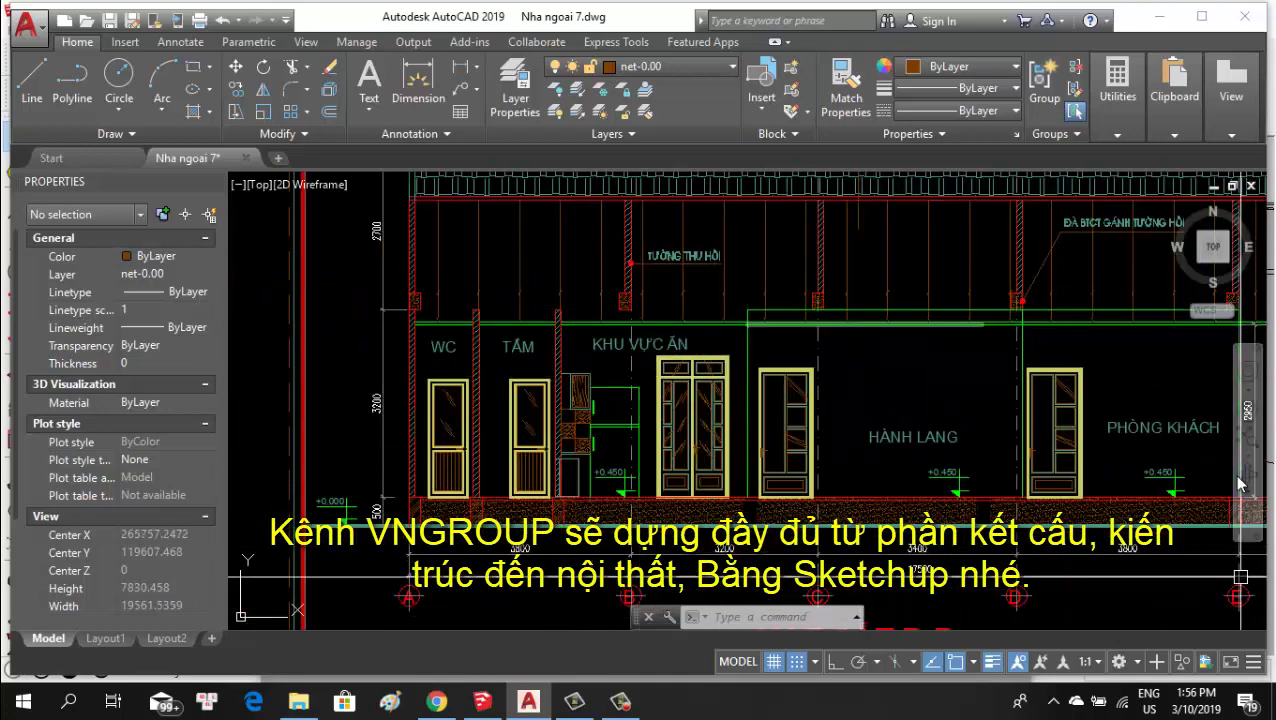
pyautogui.scroll(-8, 797, 356)
pyautogui.scroll(2, 783, 362)
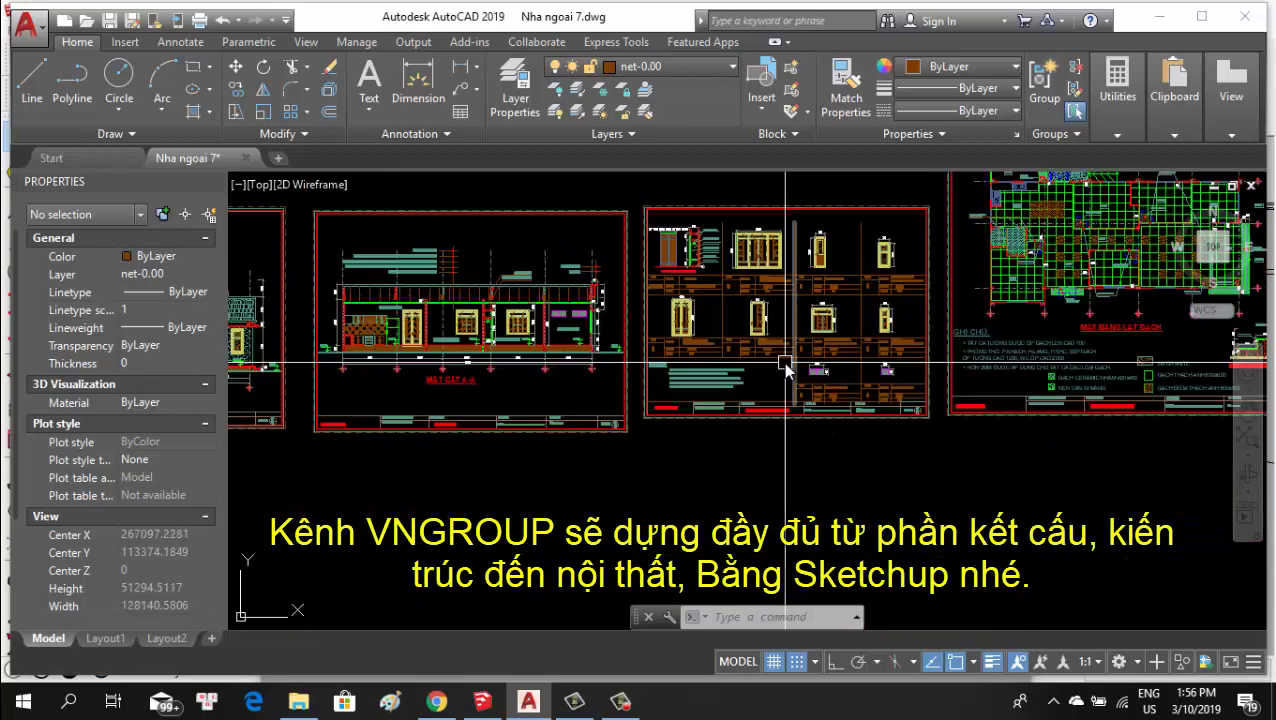
pyautogui.scroll(4, 783, 362)
pyautogui.scroll(2, 783, 362)
pyautogui.moveTo(783, 362)
pyautogui.mouseDown(button='middle')
pyautogui.moveTo(730, 416)
pyautogui.moveTo(704, 515)
pyautogui.mouseUp(button='middle')
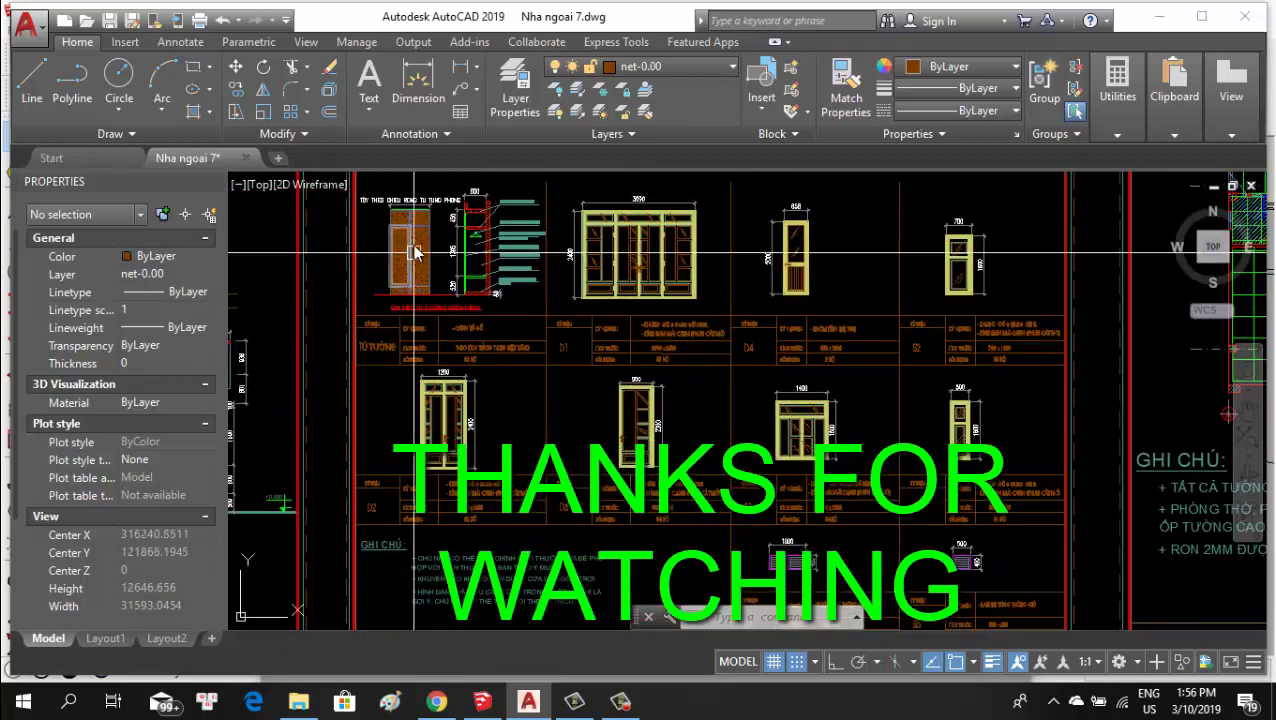